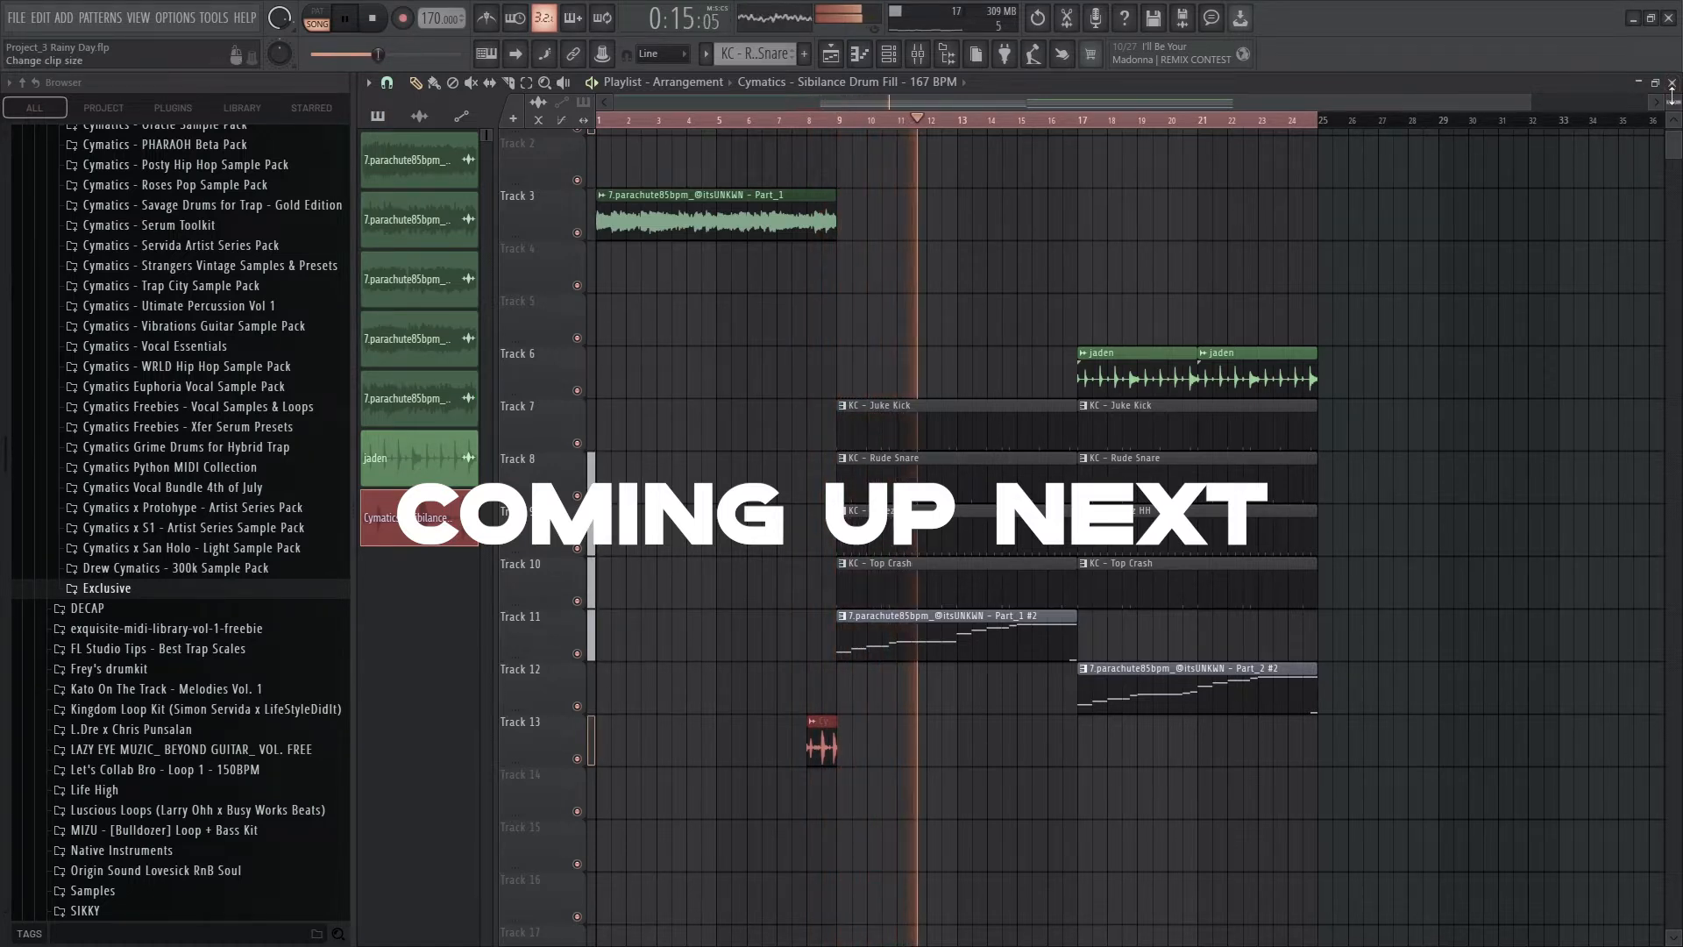
Enlarge the playlist tracks, and bring up the channel rack over the mixer with its master and first insert tracks in view.
left_click_drag(1673, 100, 1672, 96)
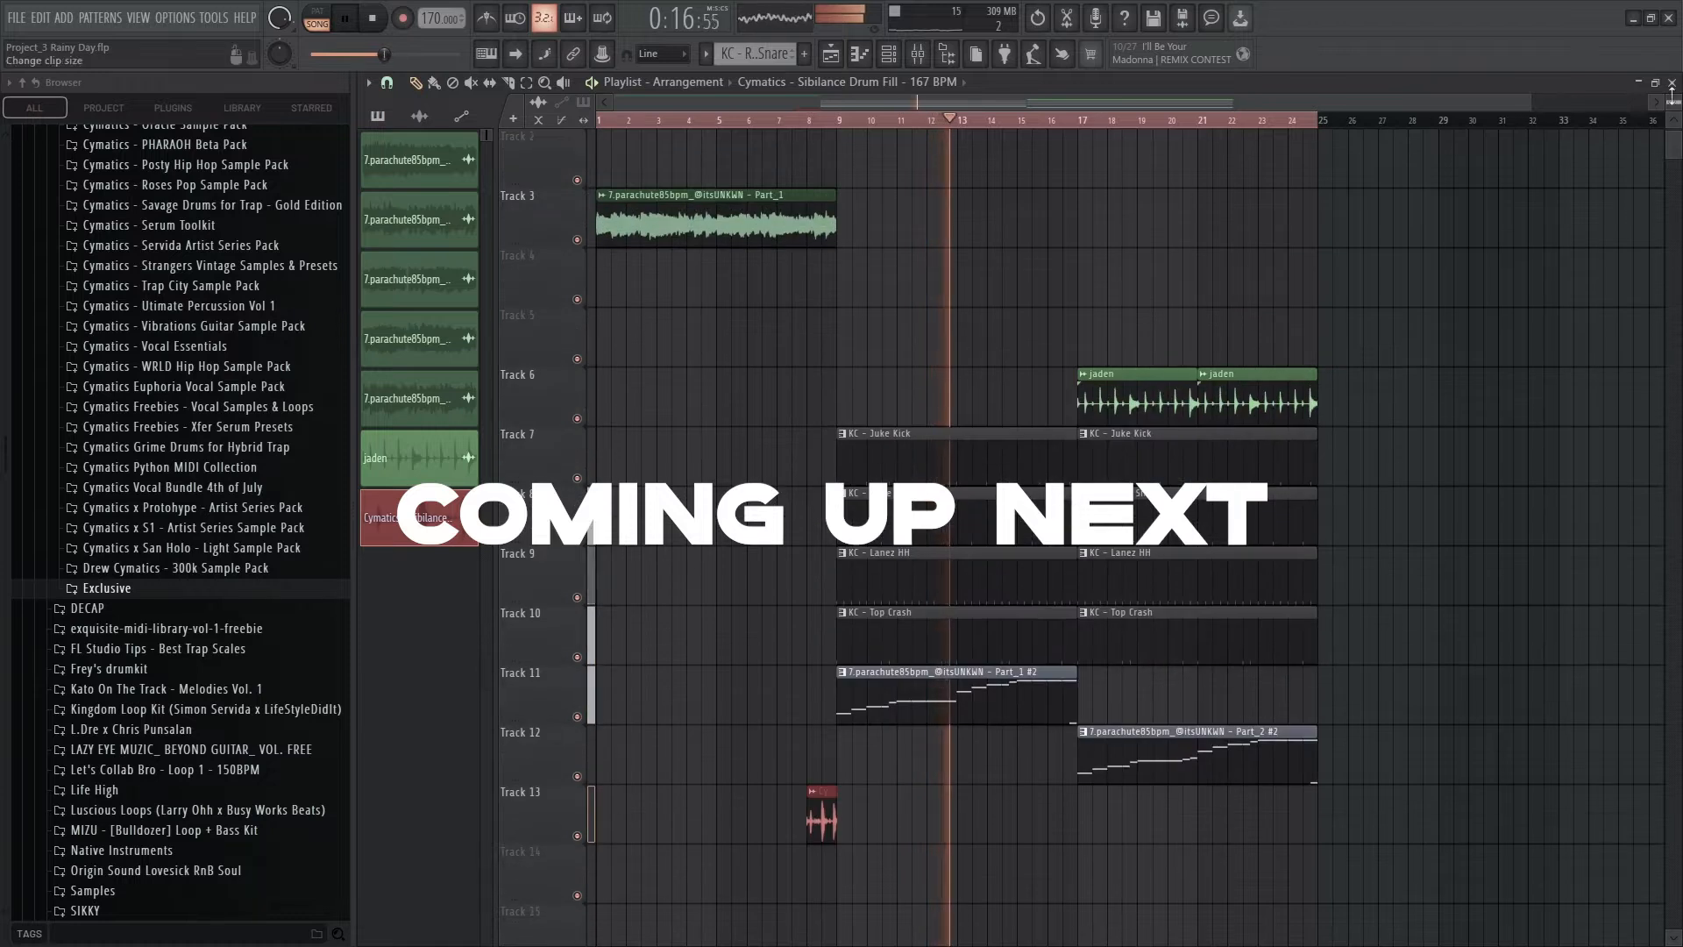
left_click(918, 53)
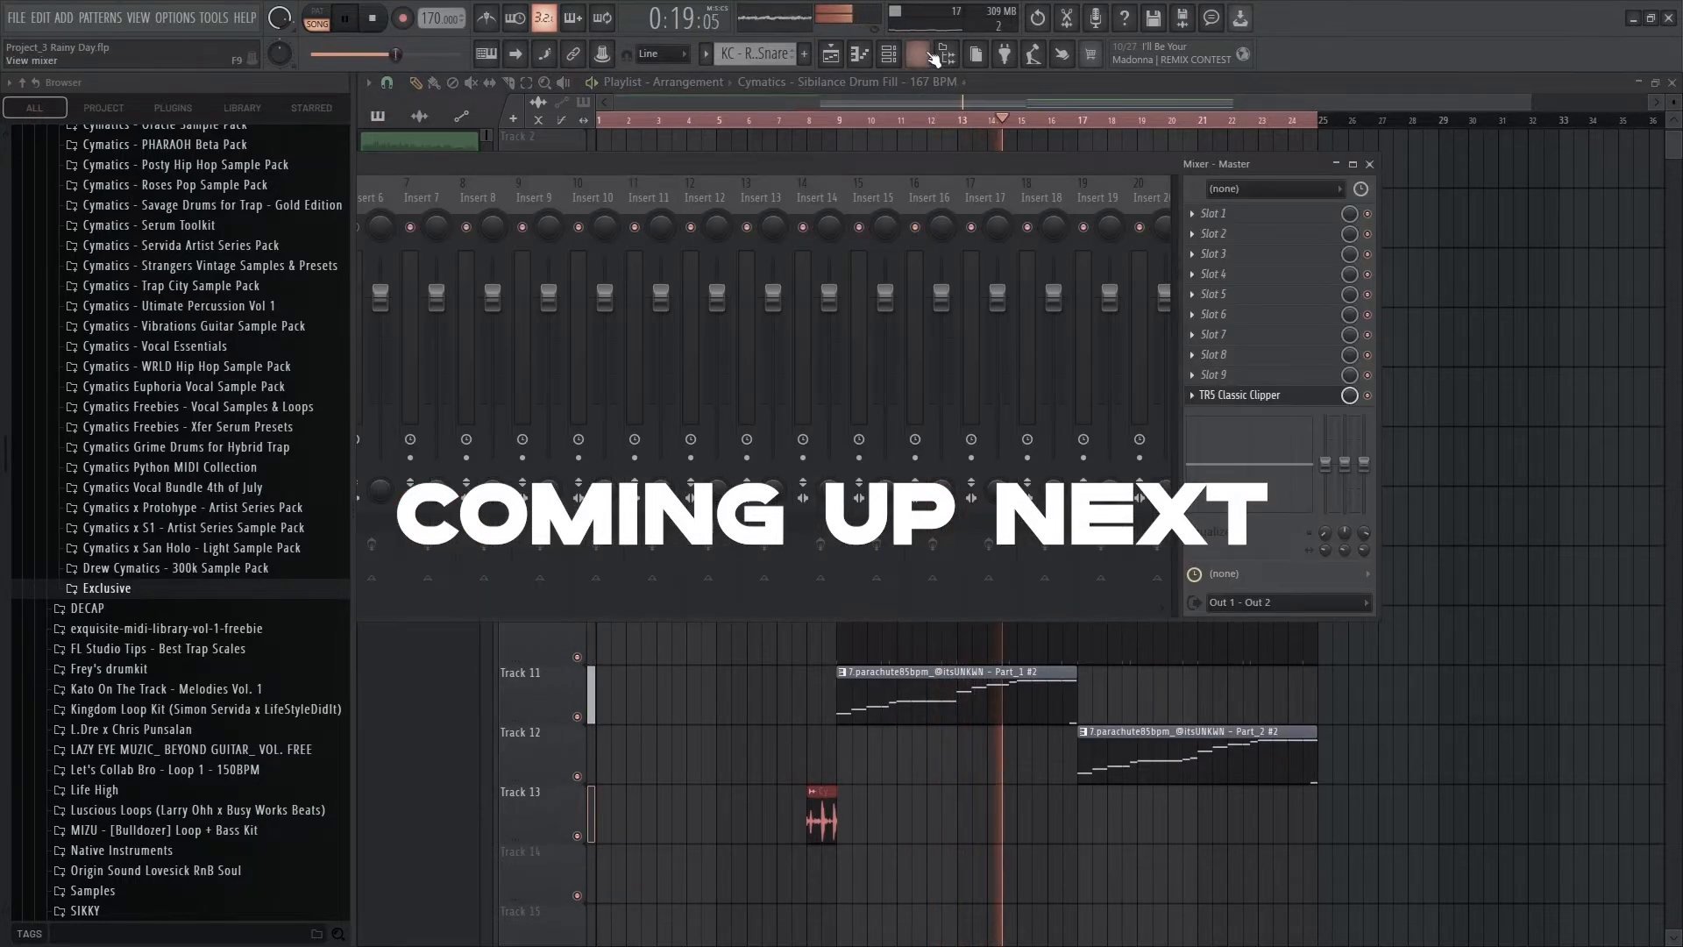
key("F6")
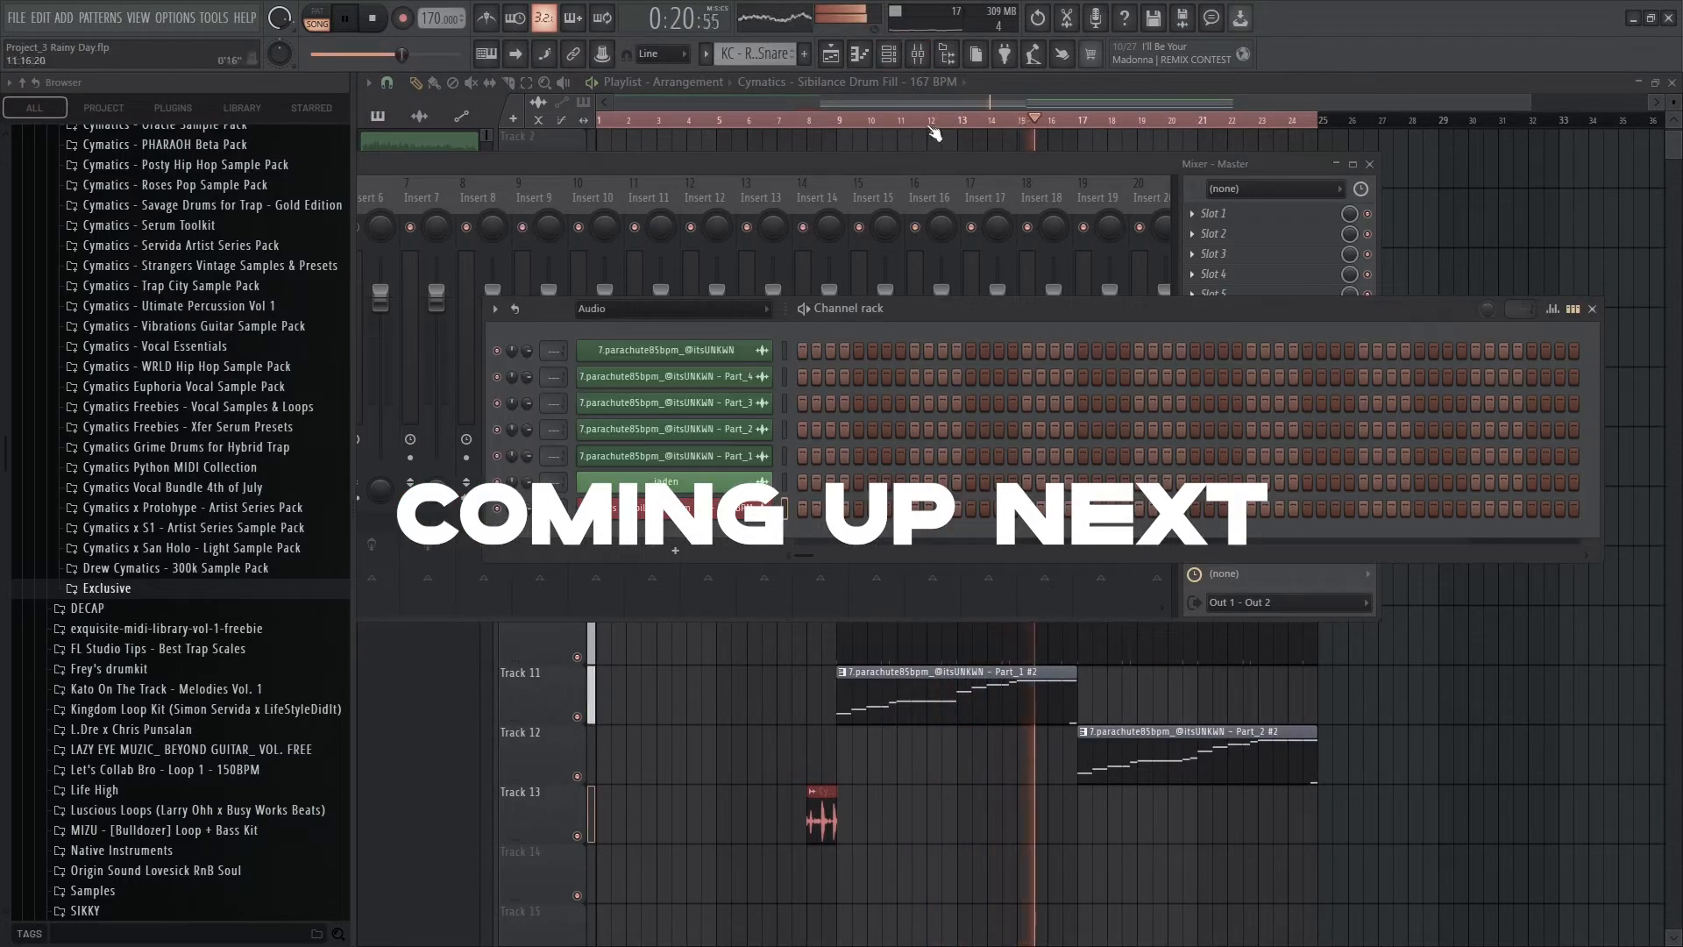
left_click(918, 54)
left_click_drag(703, 160, 1192, 170)
left_click(889, 55)
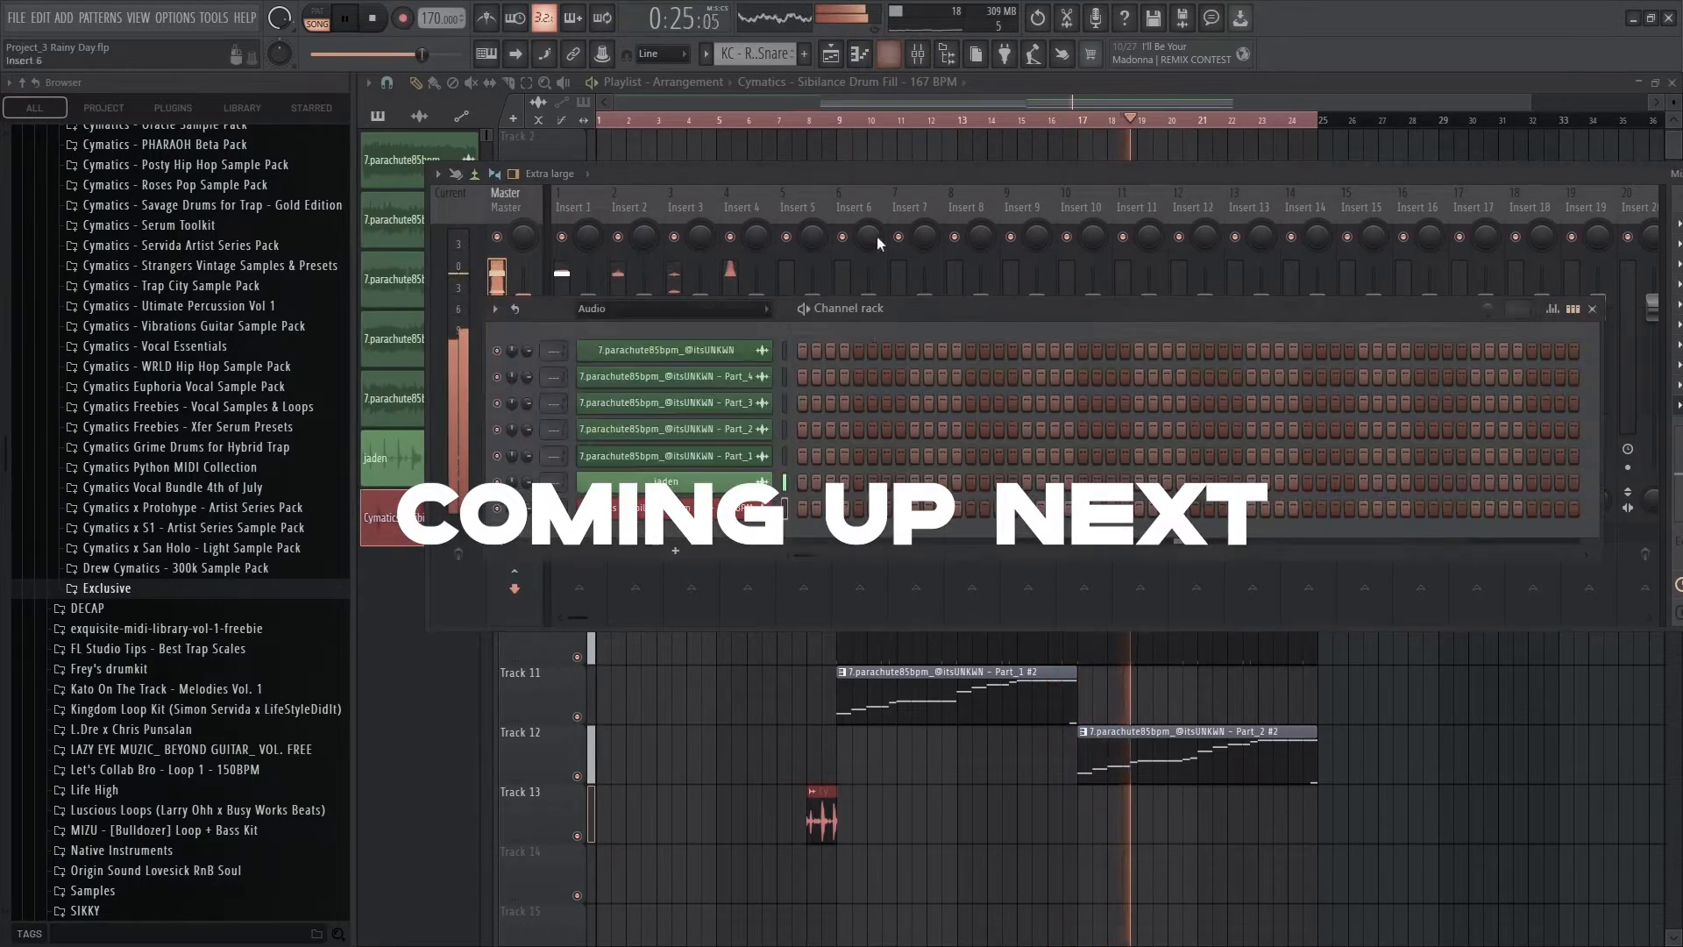
Show all channels in the channel rack and route the kick, snare, hi-hat and crash channels to mixer inserts 1 to 4.
left_click(650, 309)
left_click(653, 328)
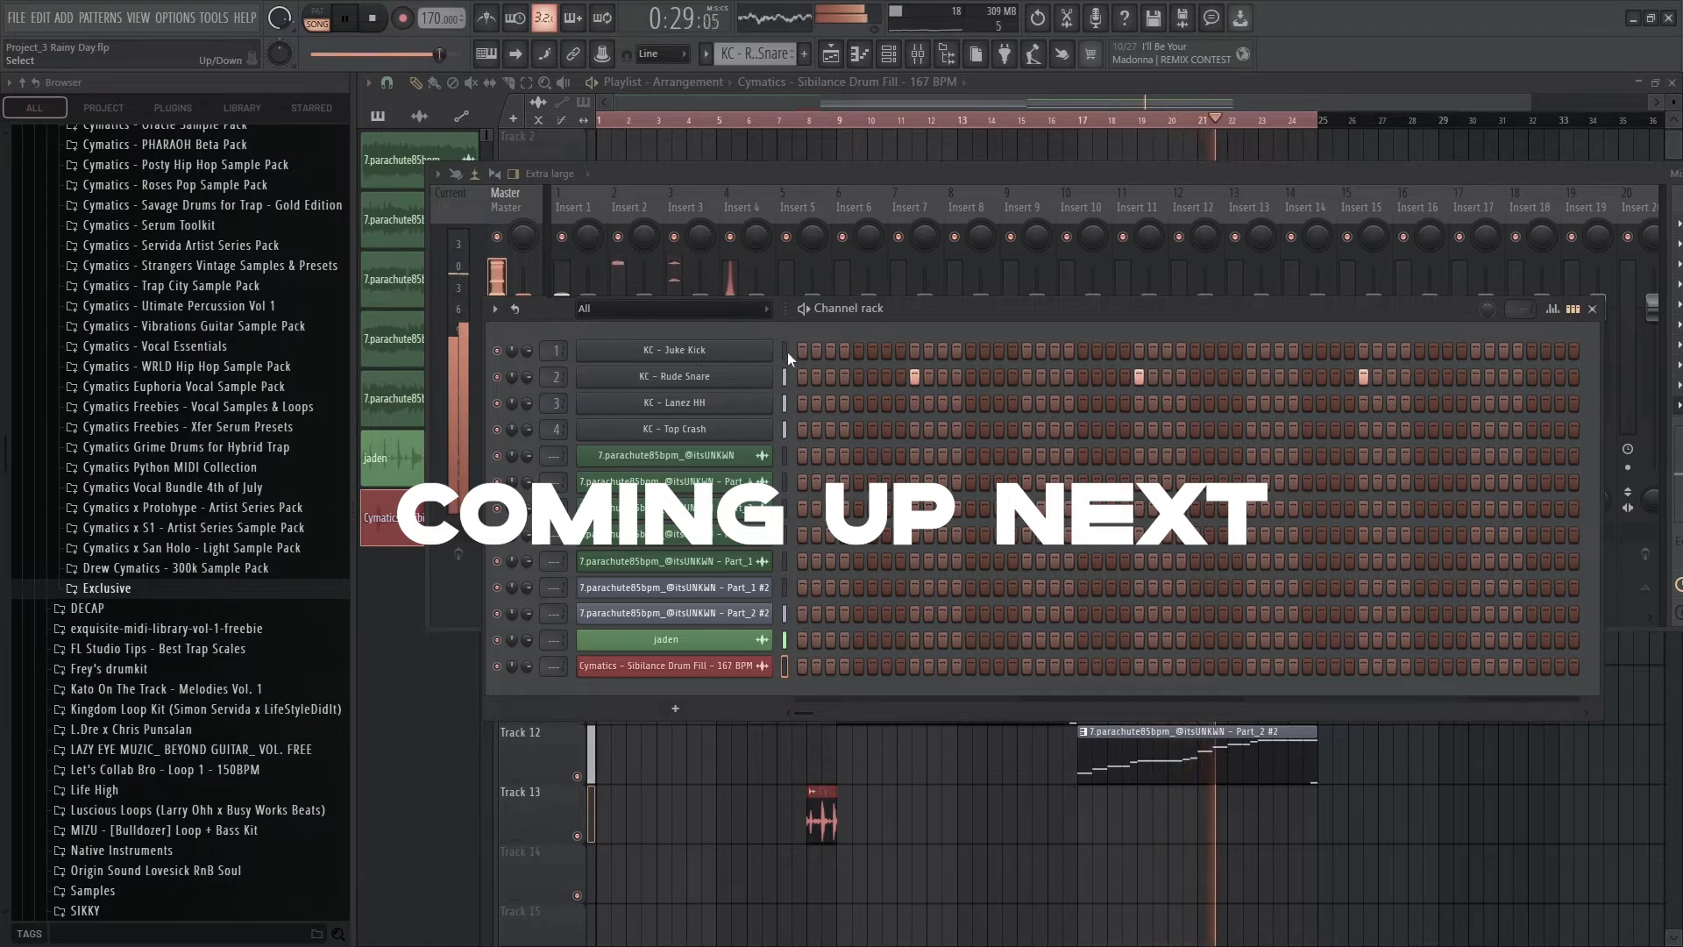
left_click_drag(787, 350, 784, 427)
key("ctrl+l")
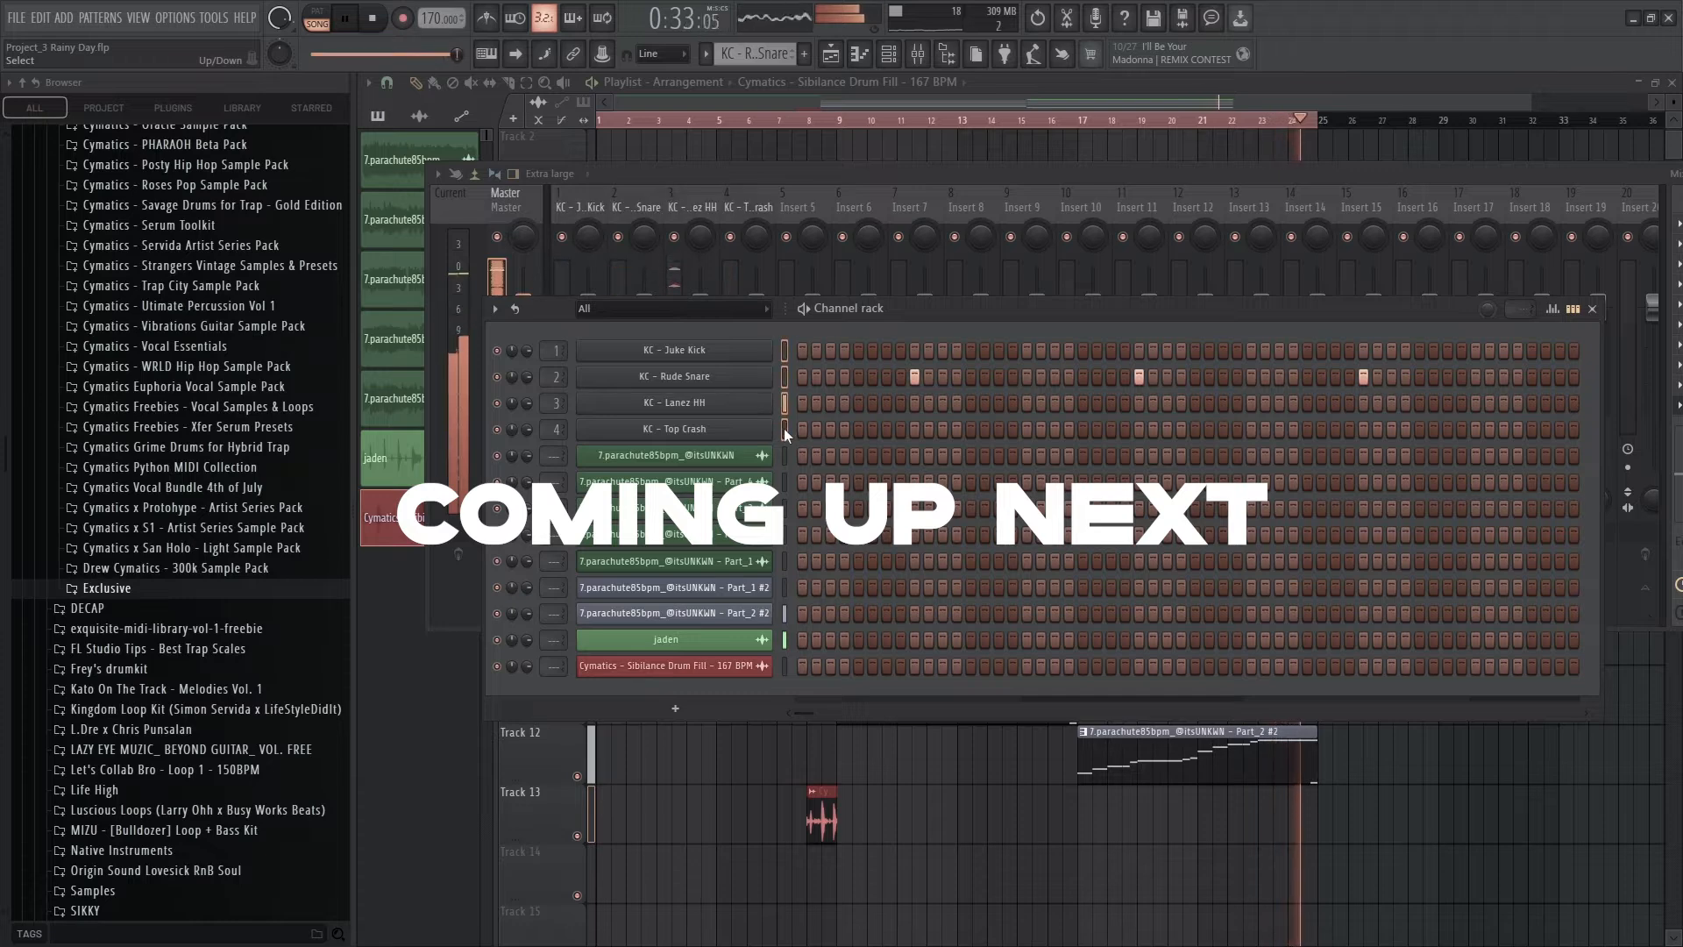
Route jaden to mixer insert 5 and the sliced Part_1 #2 and Part_2 #2 channels to inserts 6 and 7, then bring the mixer forward.
left_click(783, 638)
key("ctrl+l")
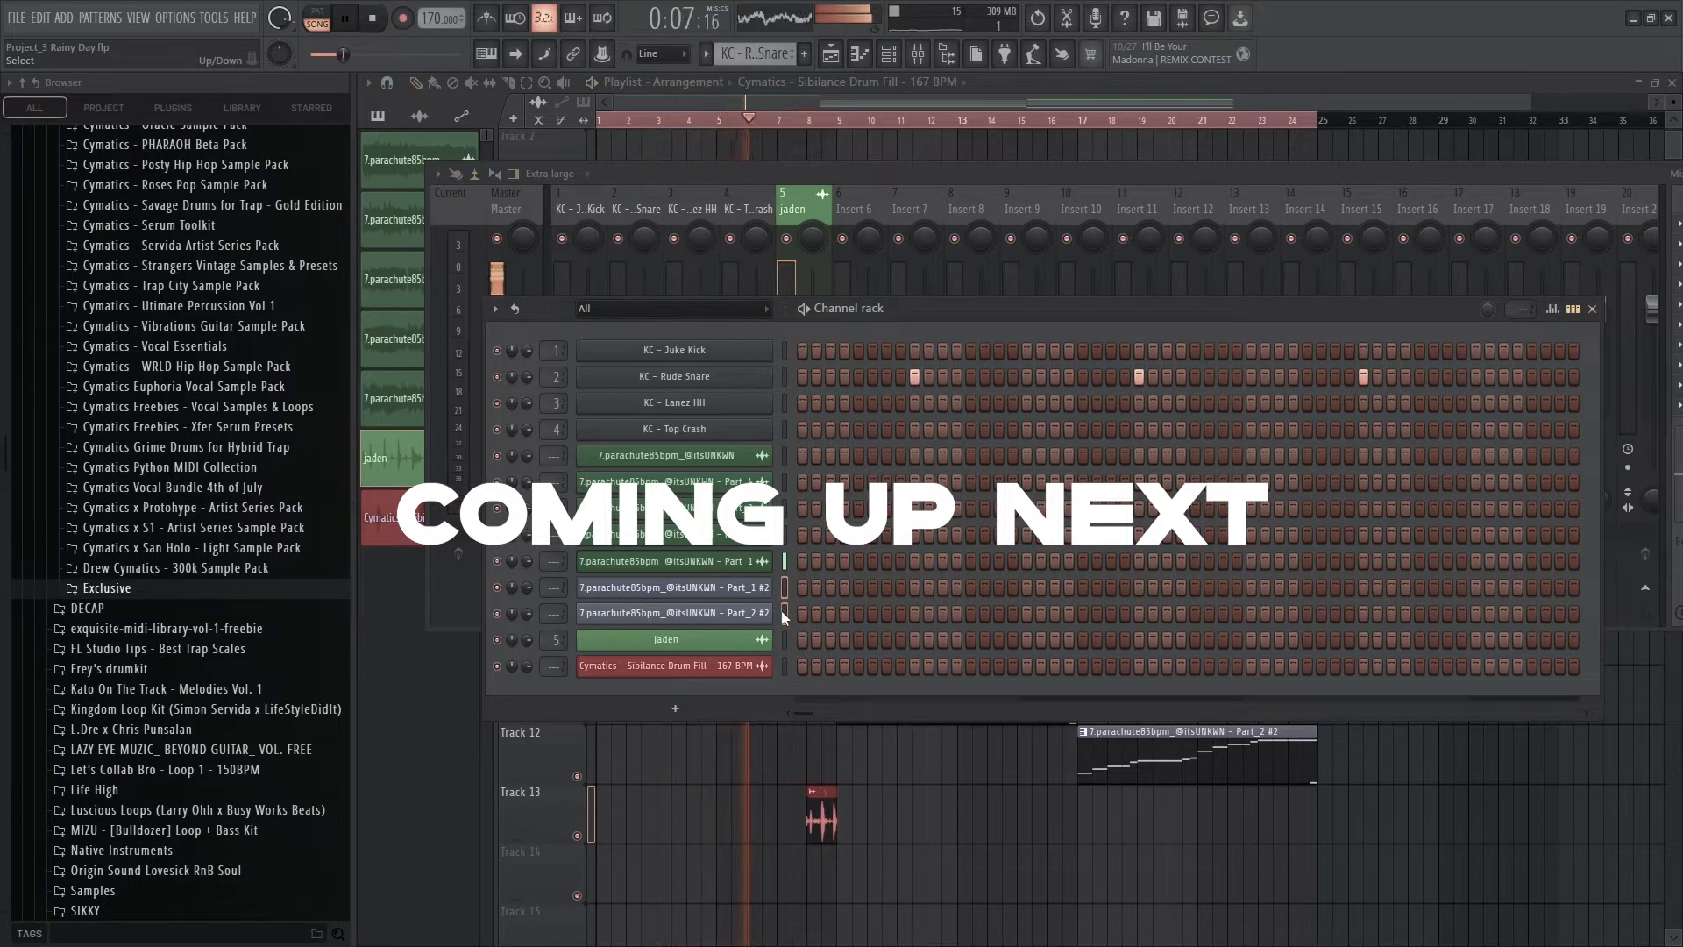
key("ctrl+l")
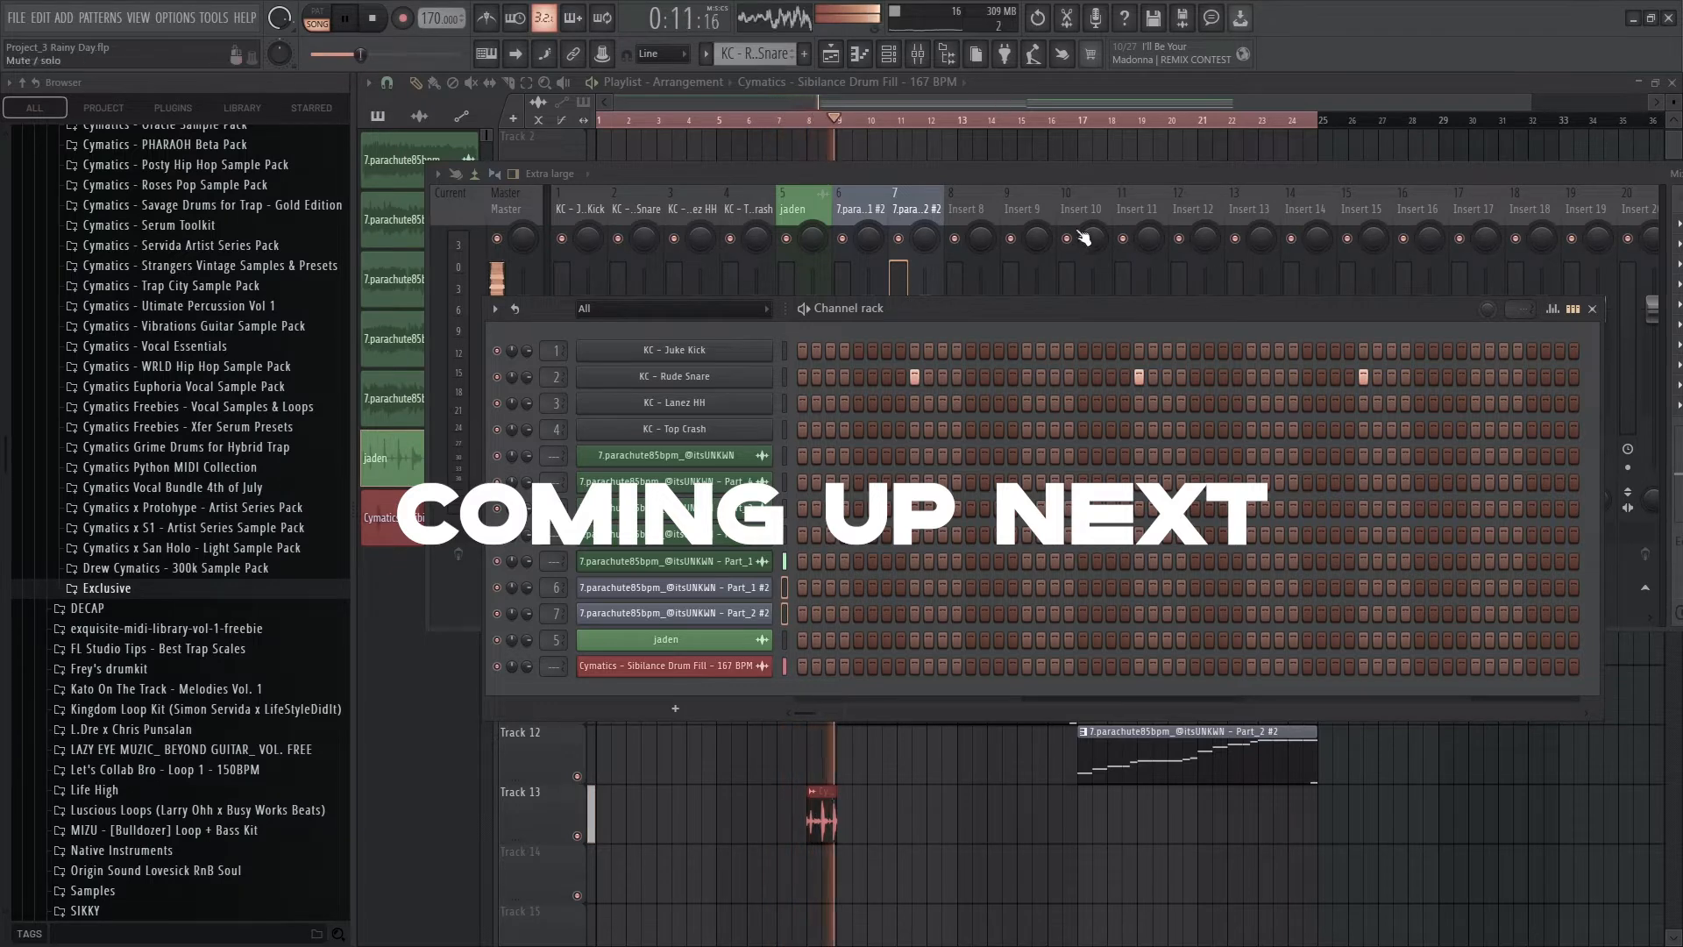
left_click(901, 175)
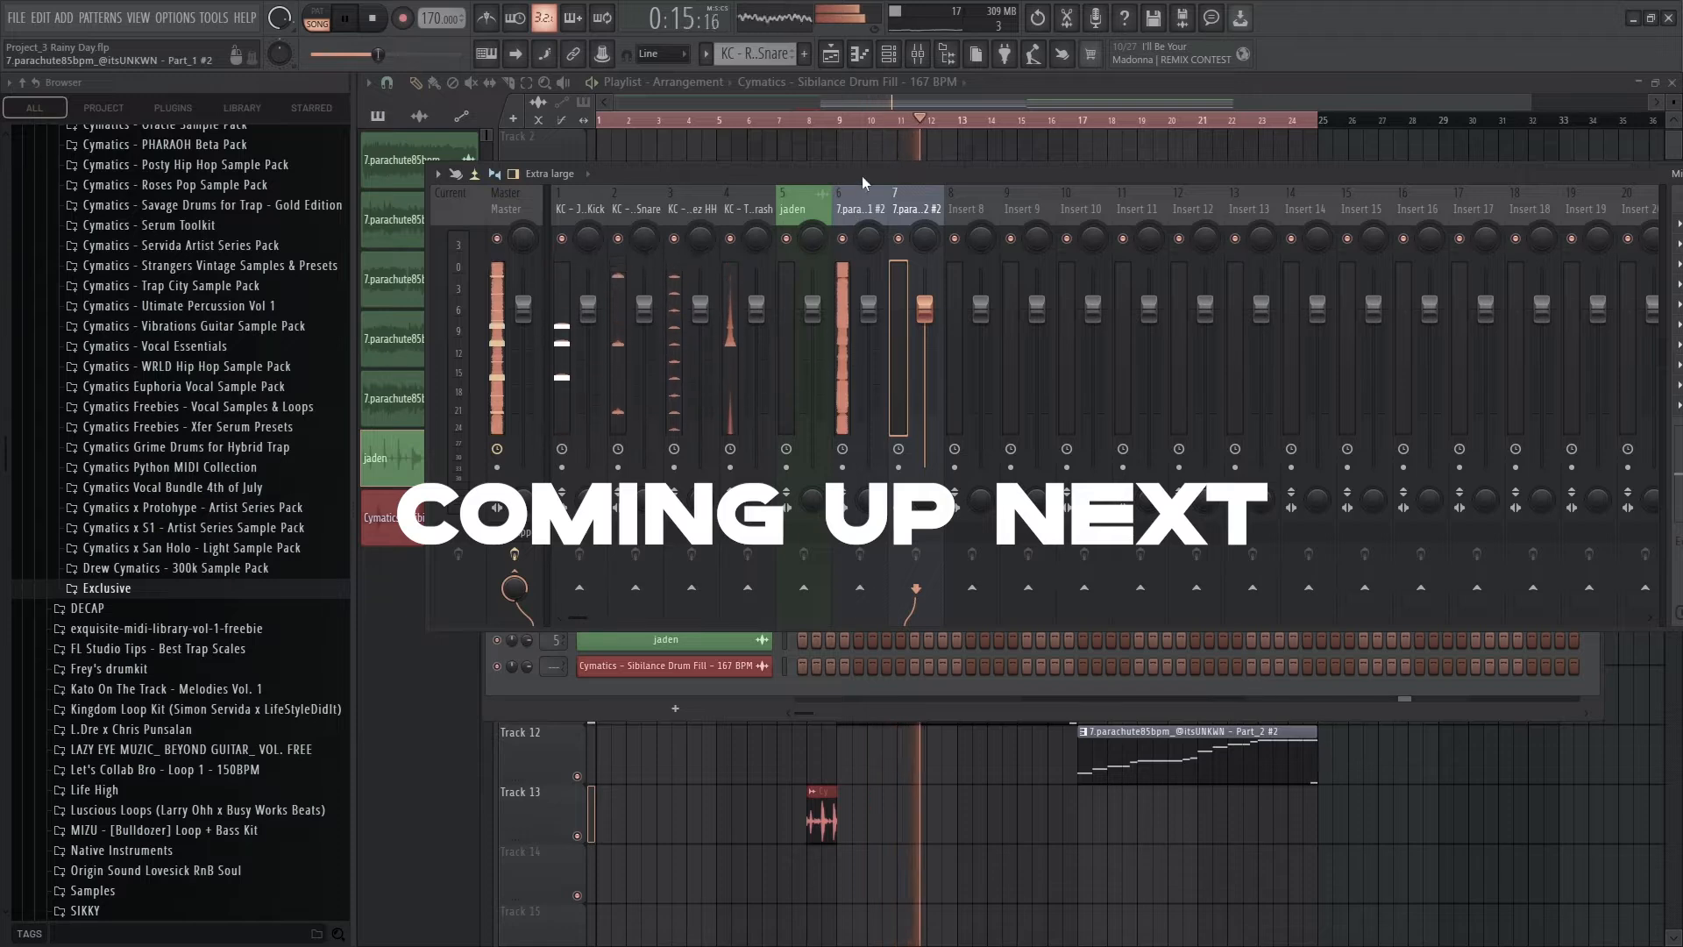
left_click_drag(860, 175, 718, 241)
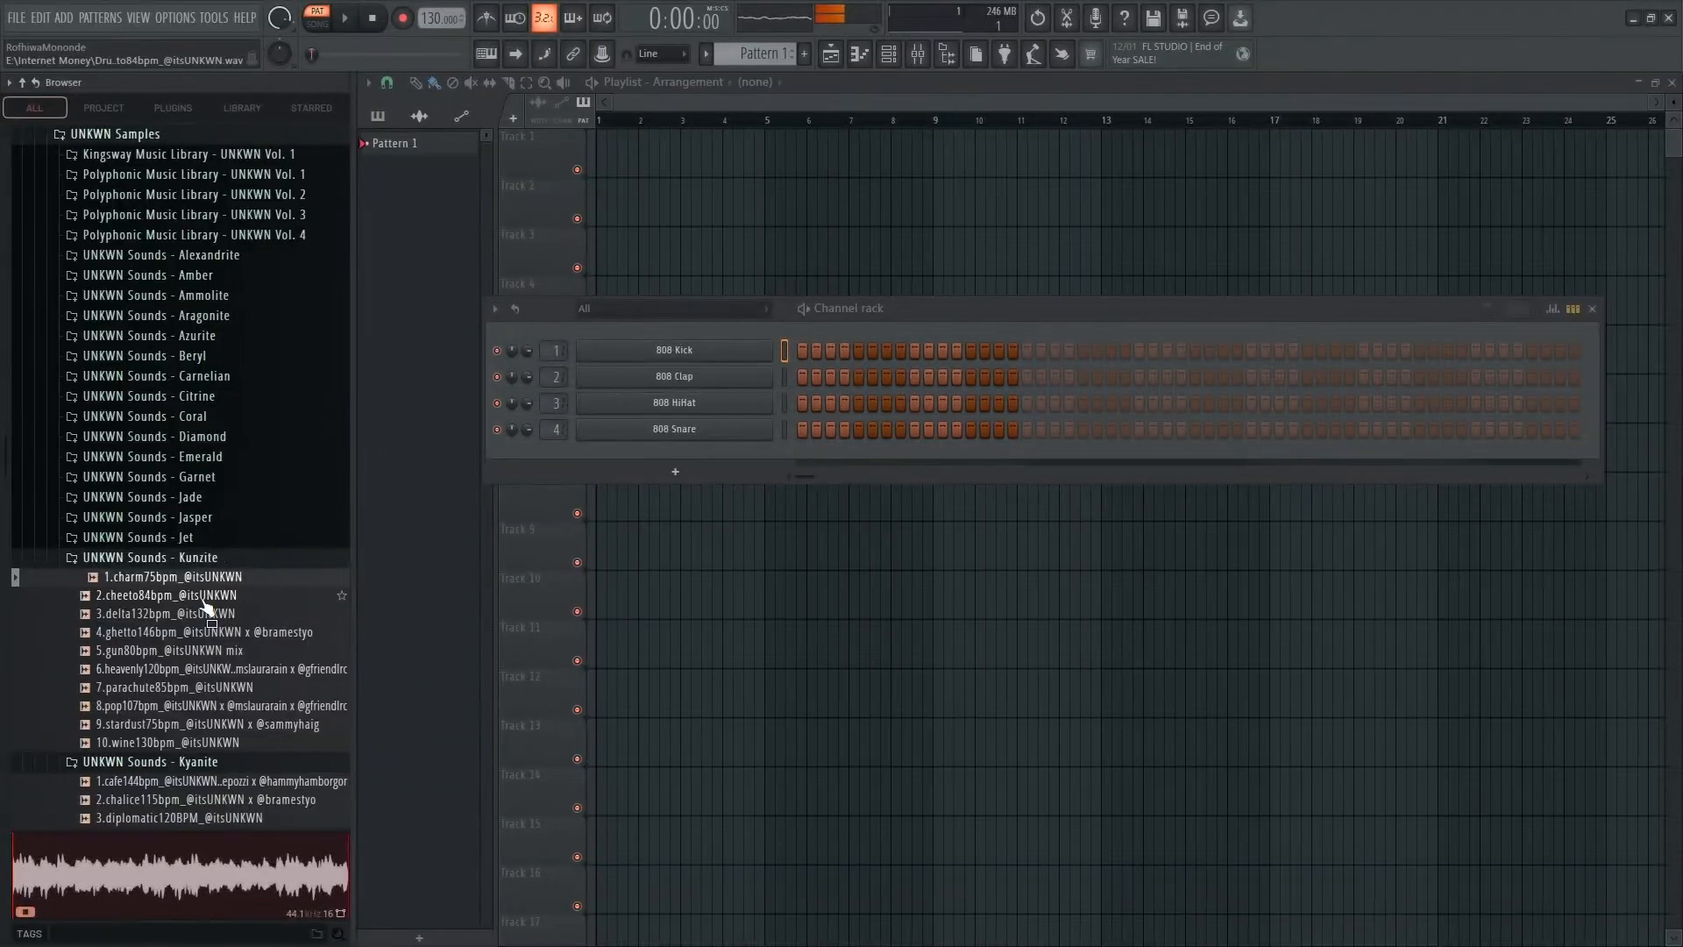
Preview the UNKWN Sounds - Kunzite loops one after another, from 2.cheeto84bpm to 7.parachute85bpm.
left_click(288, 598)
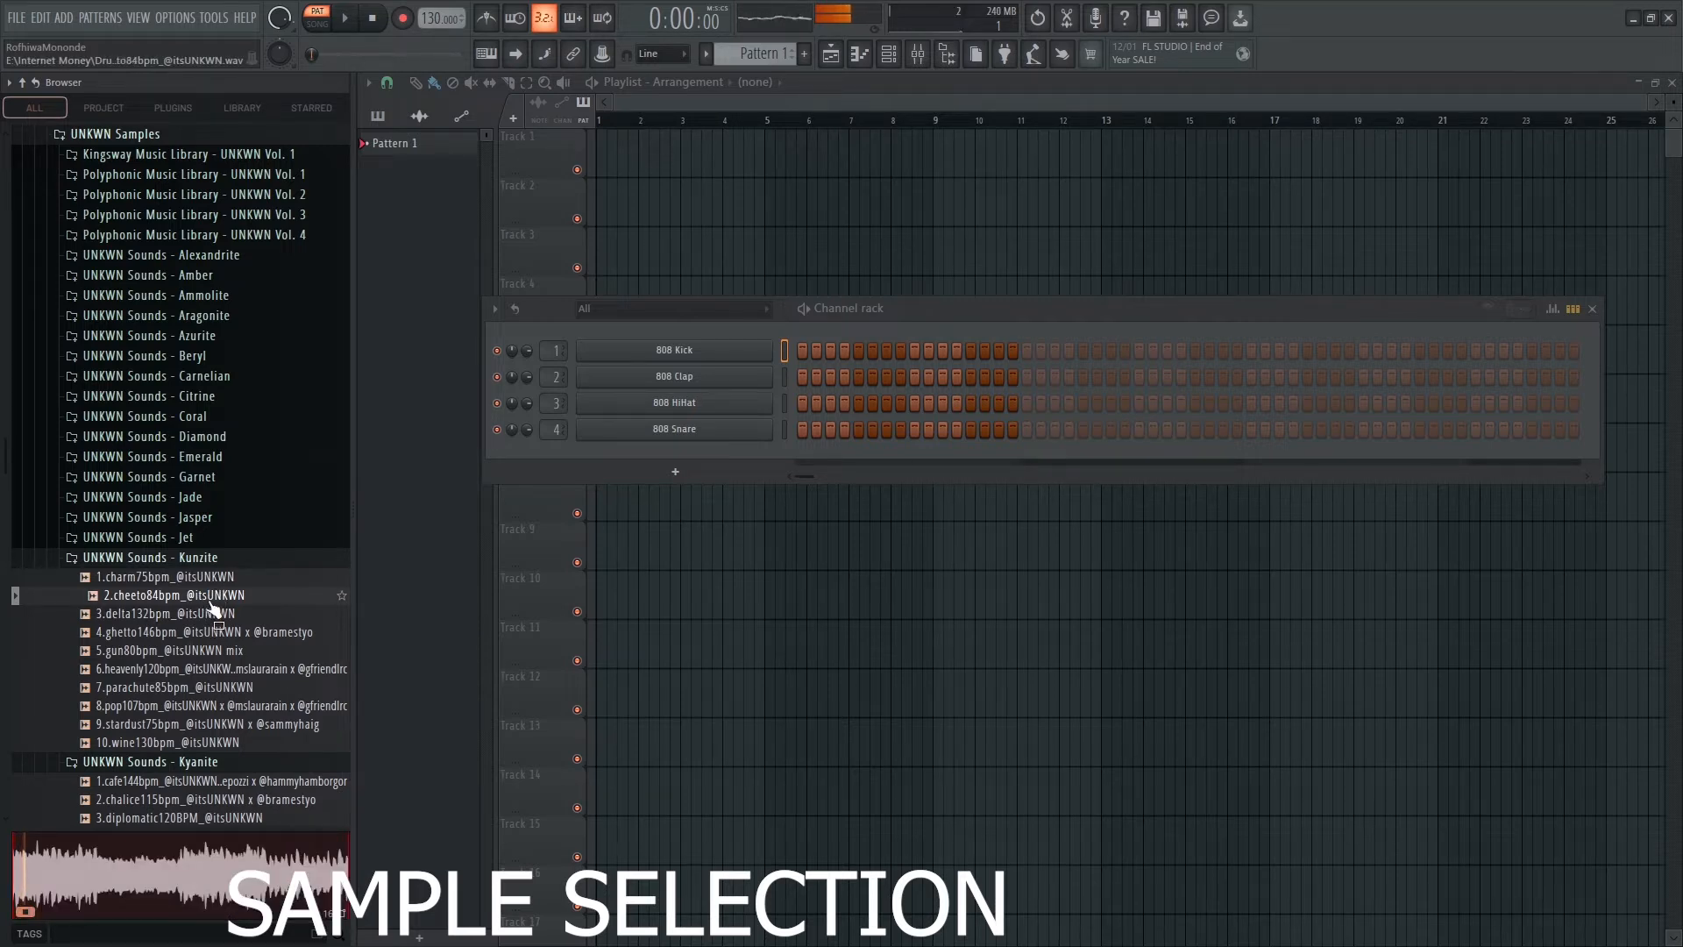
left_click(233, 613)
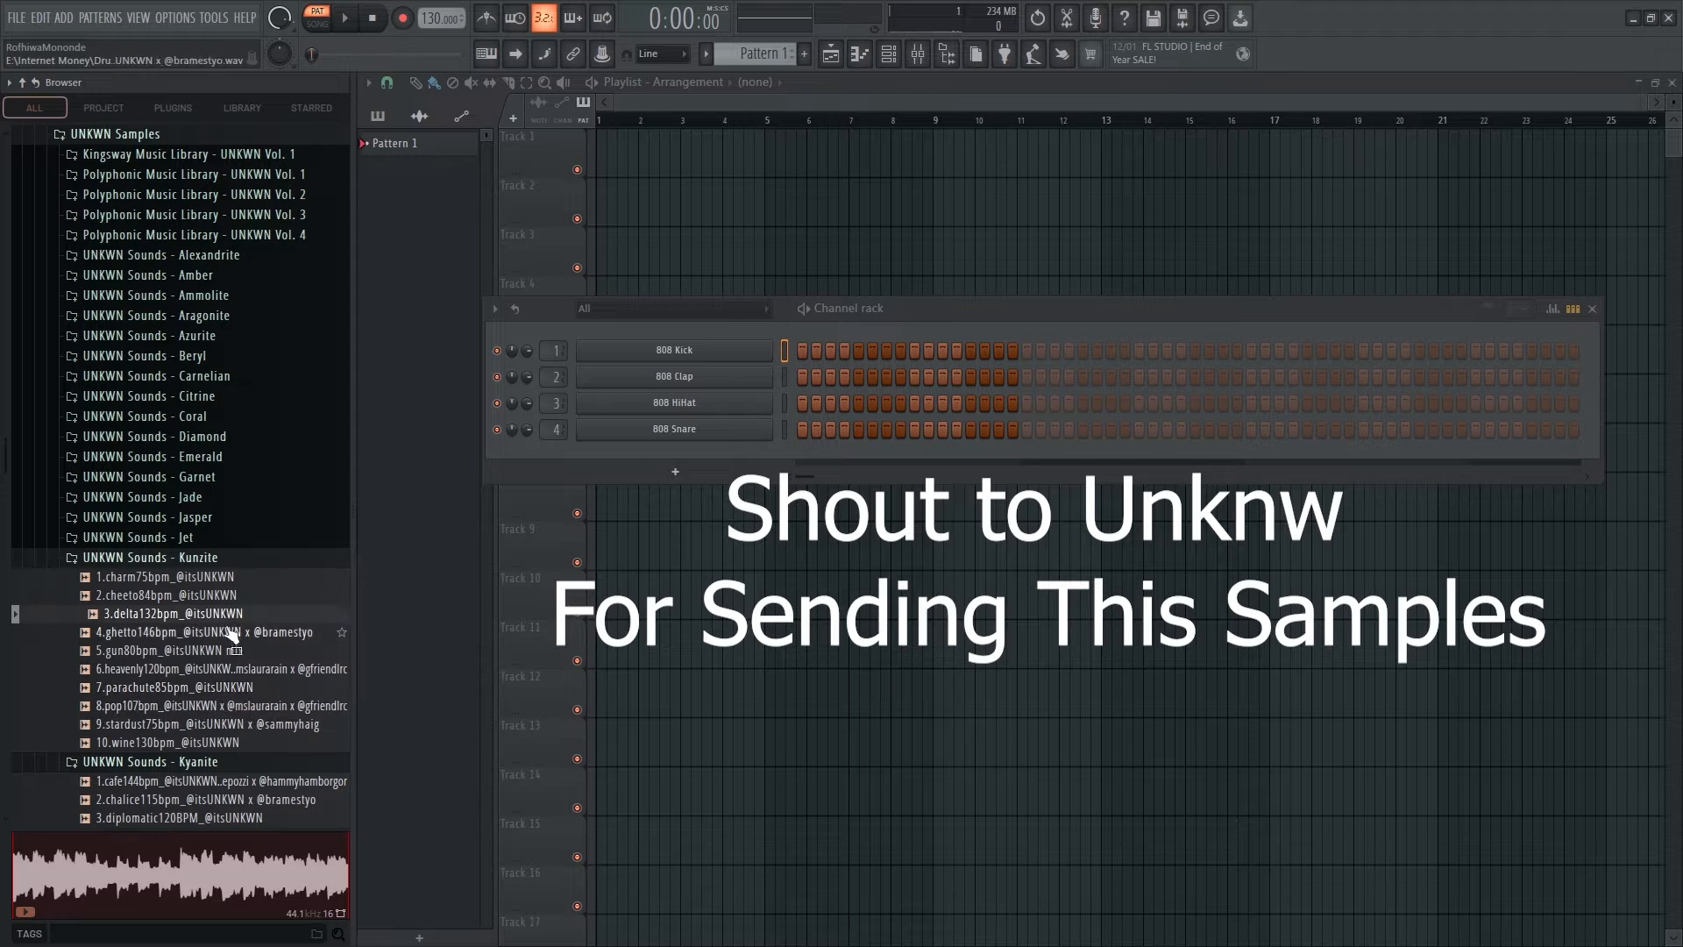
left_click(232, 632)
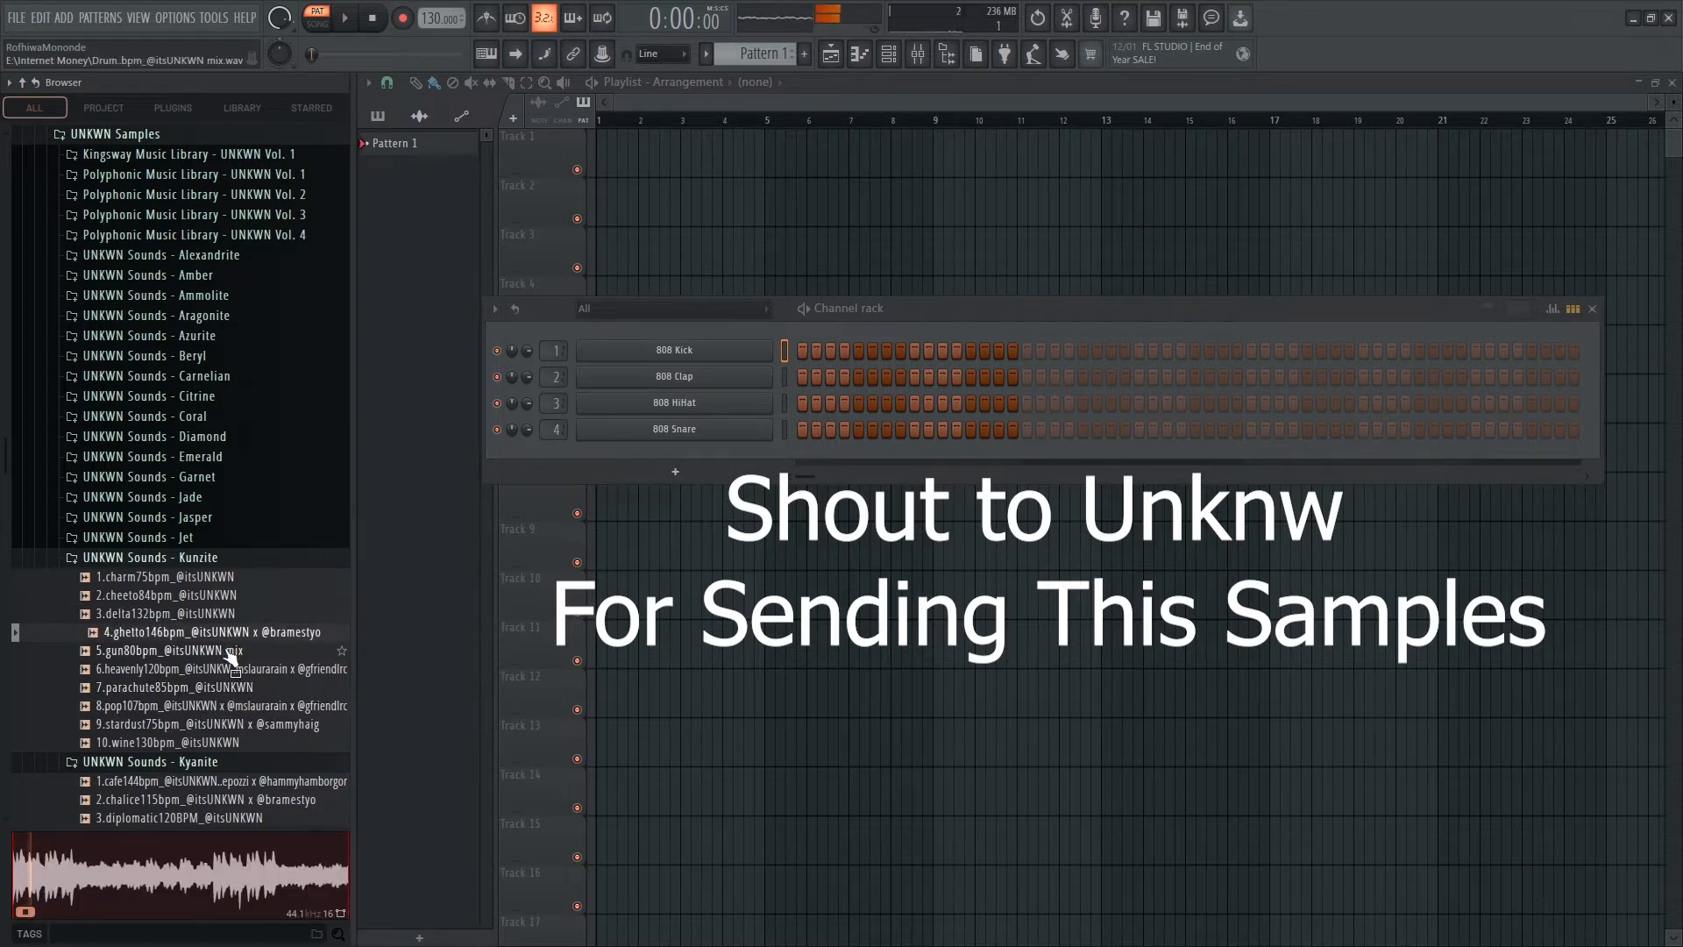
left_click(232, 650)
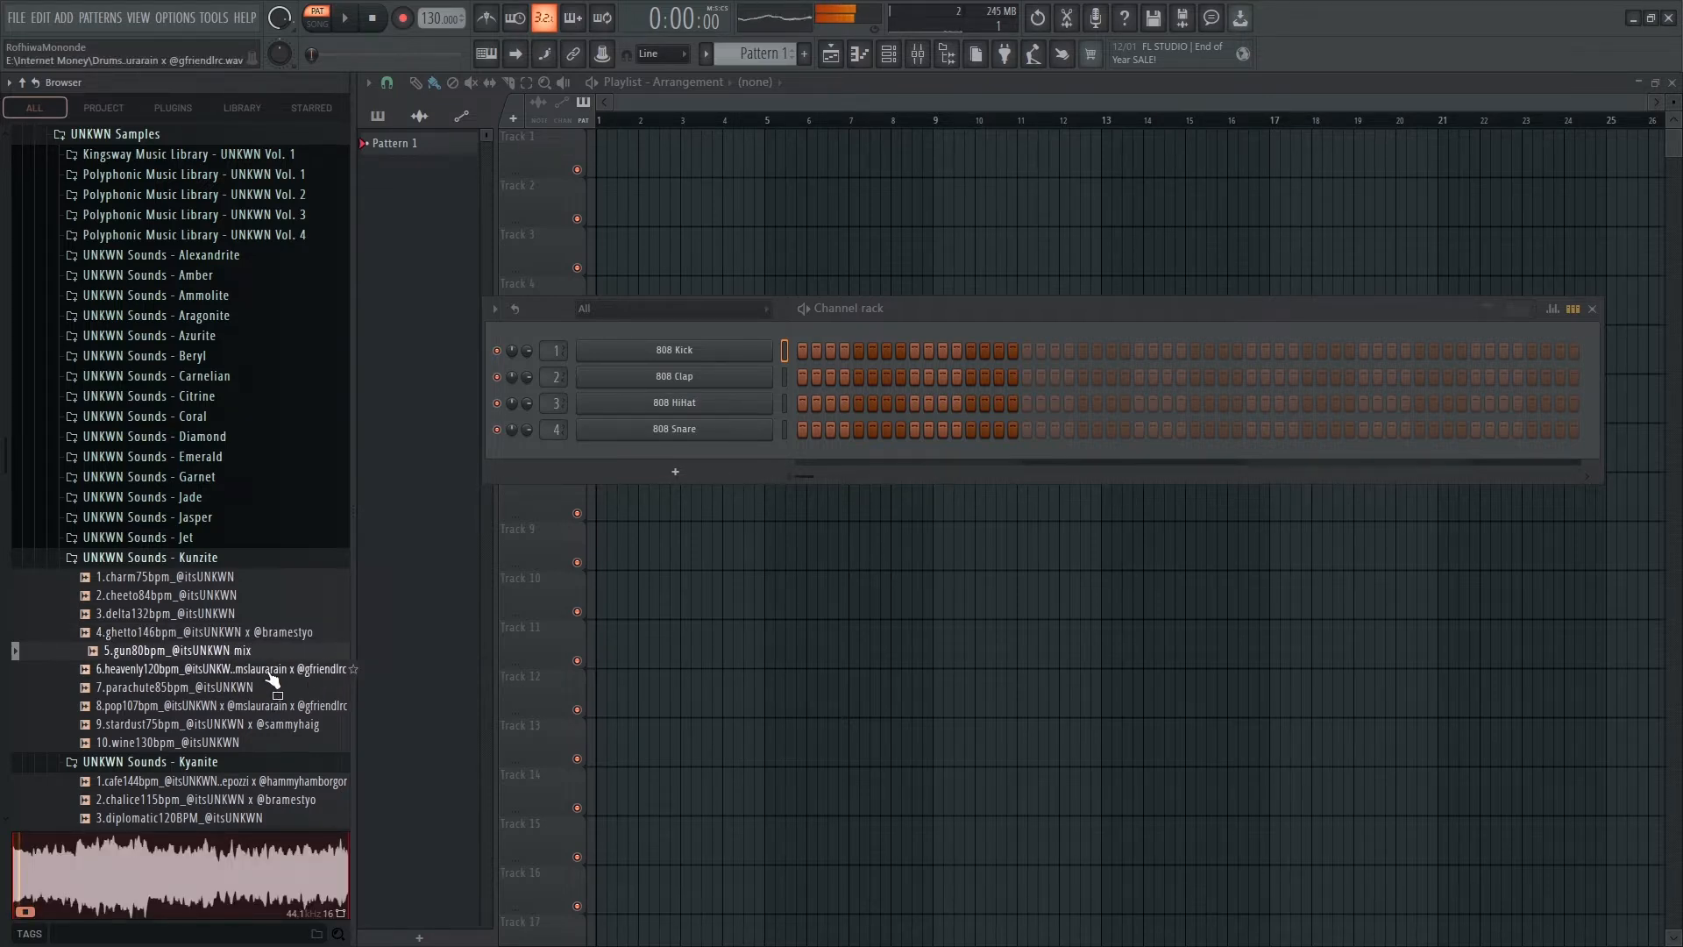
left_click(270, 671)
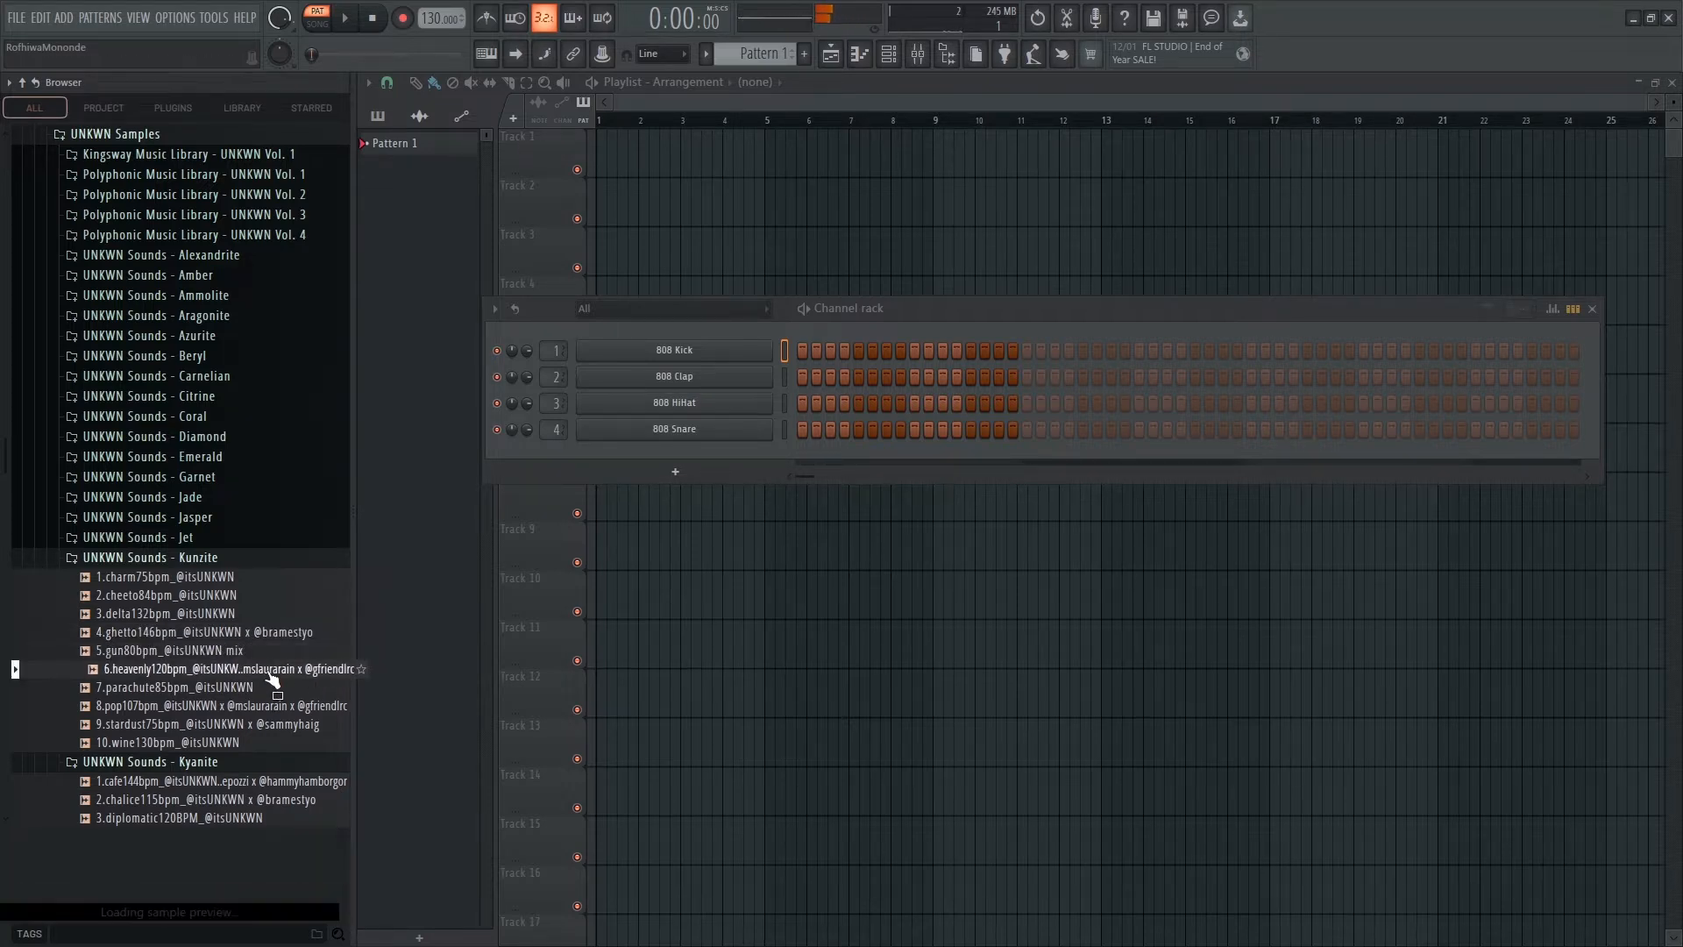
left_click(239, 691)
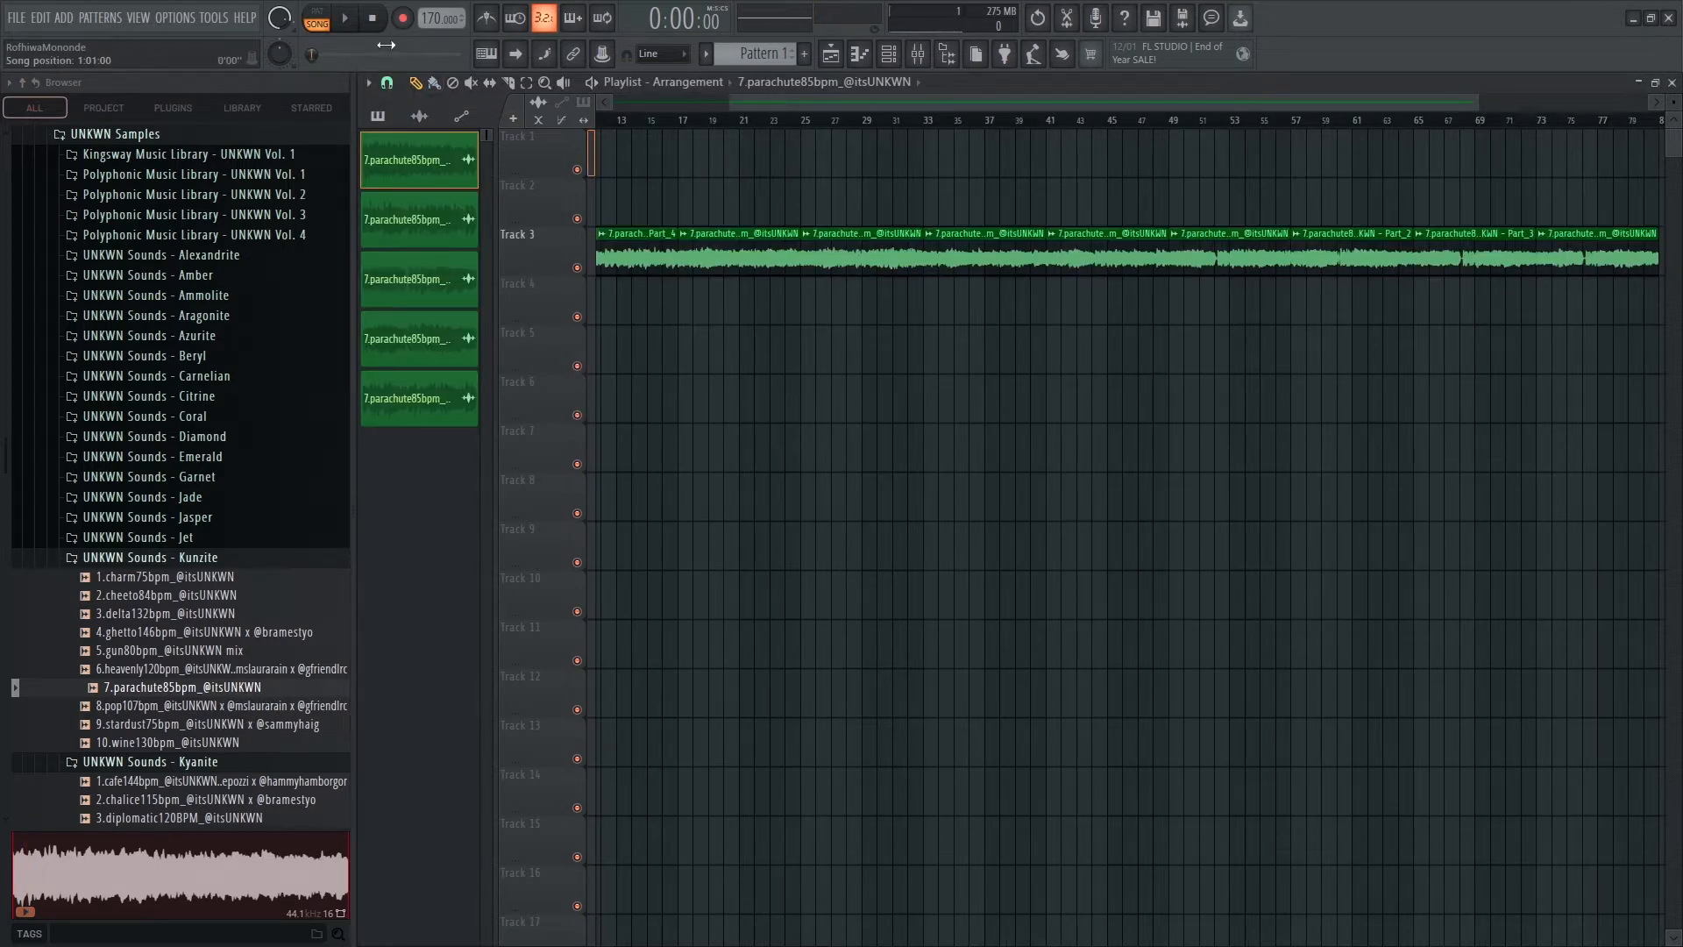
Play the song and open the Part_1 clip at the start of Track 3 in a new Fruity Slicer channel.
key("space")
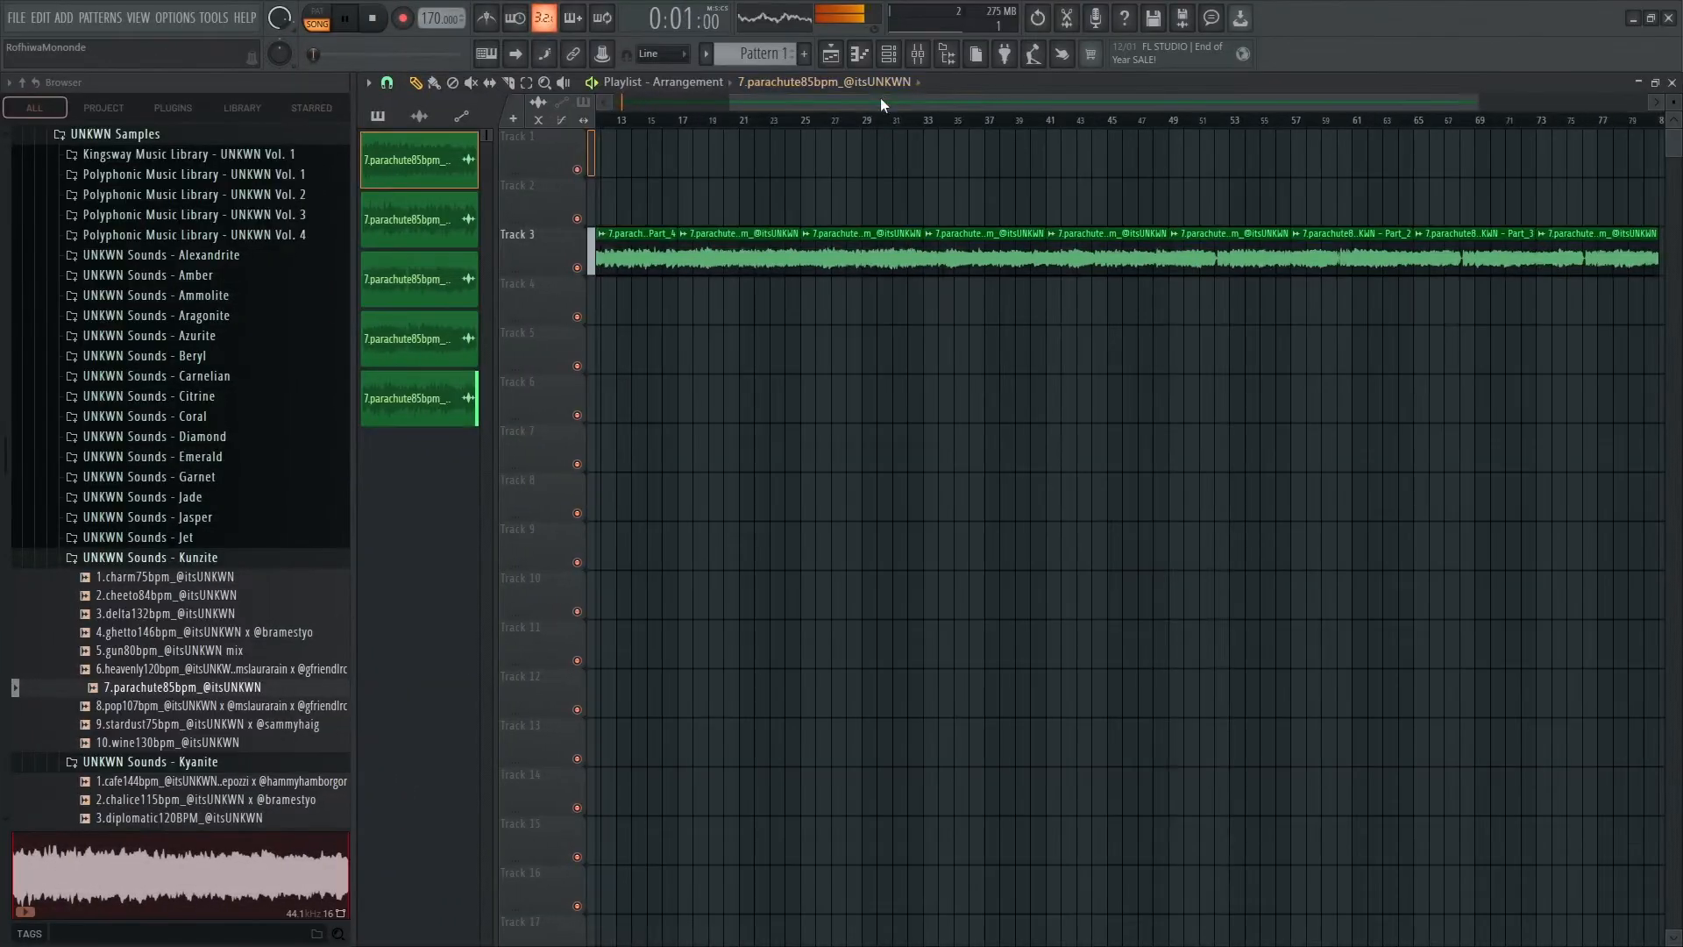
left_click_drag(880, 99, 284, 107)
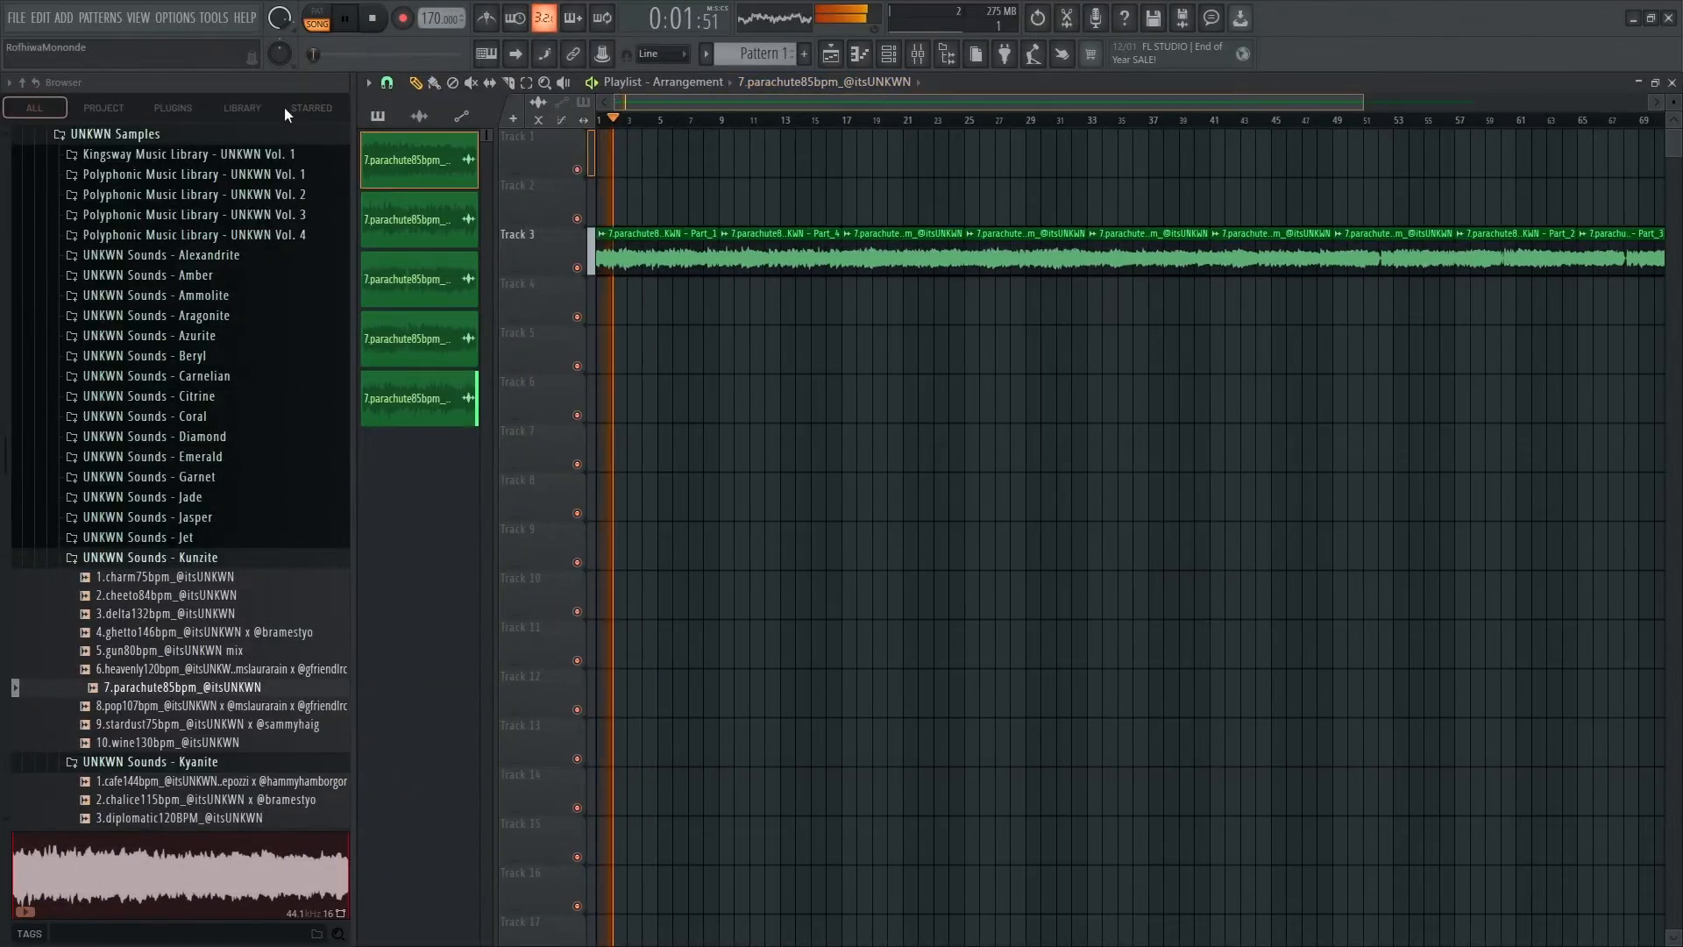
double_click(691, 247)
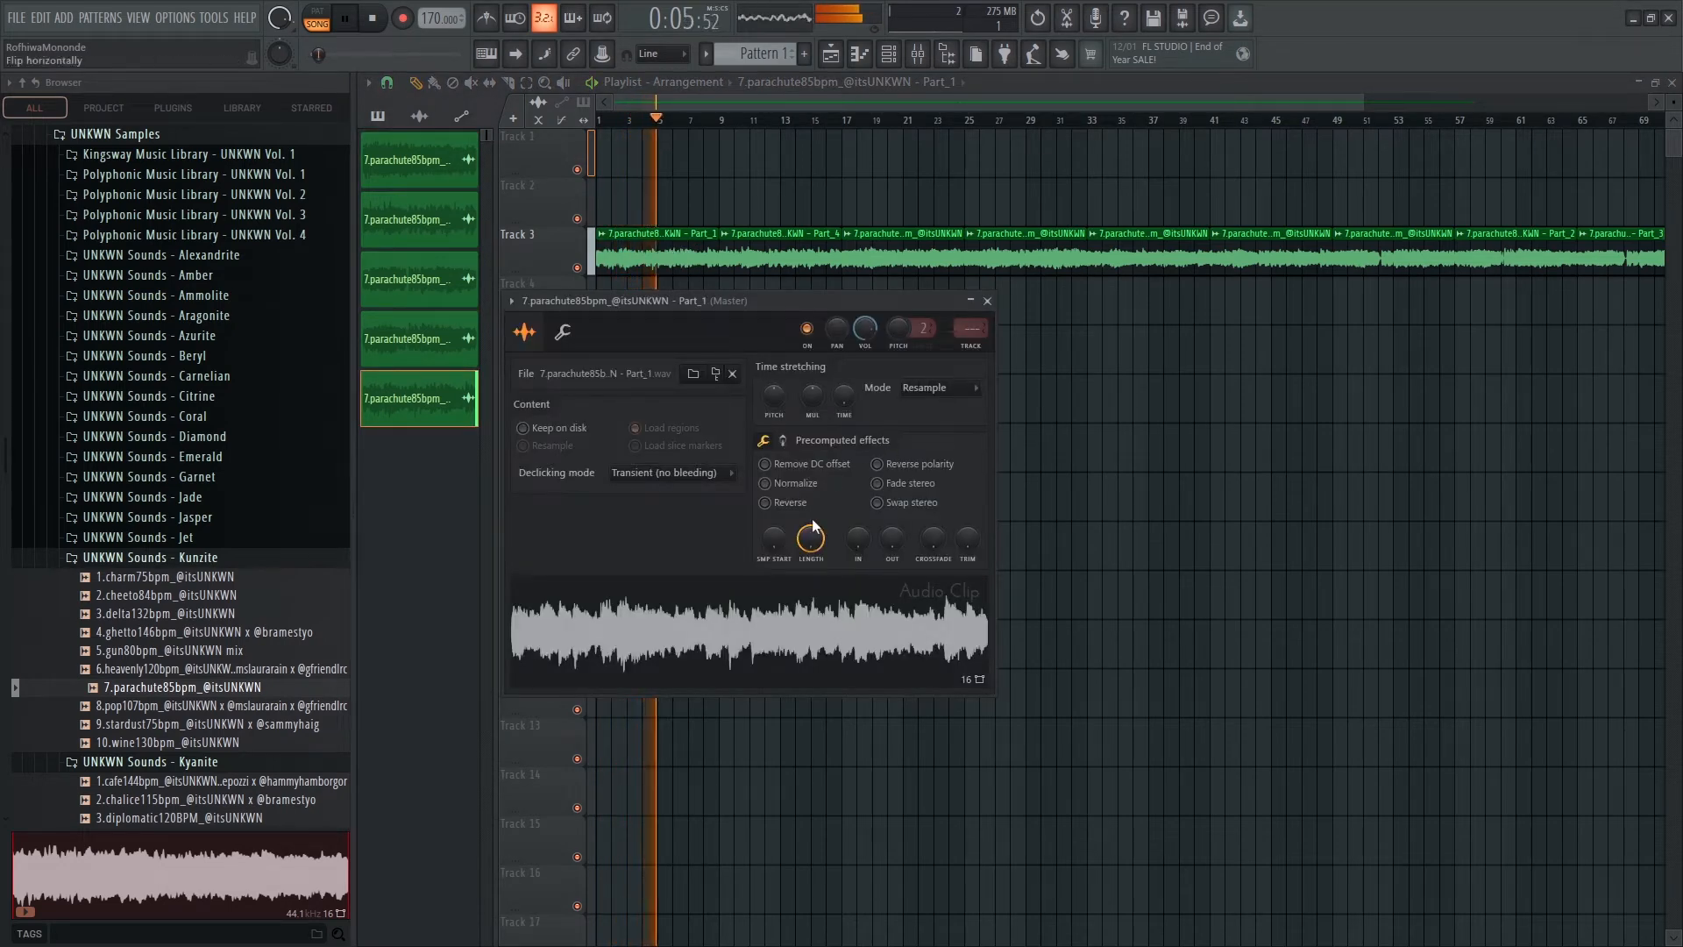
right_click(850, 618)
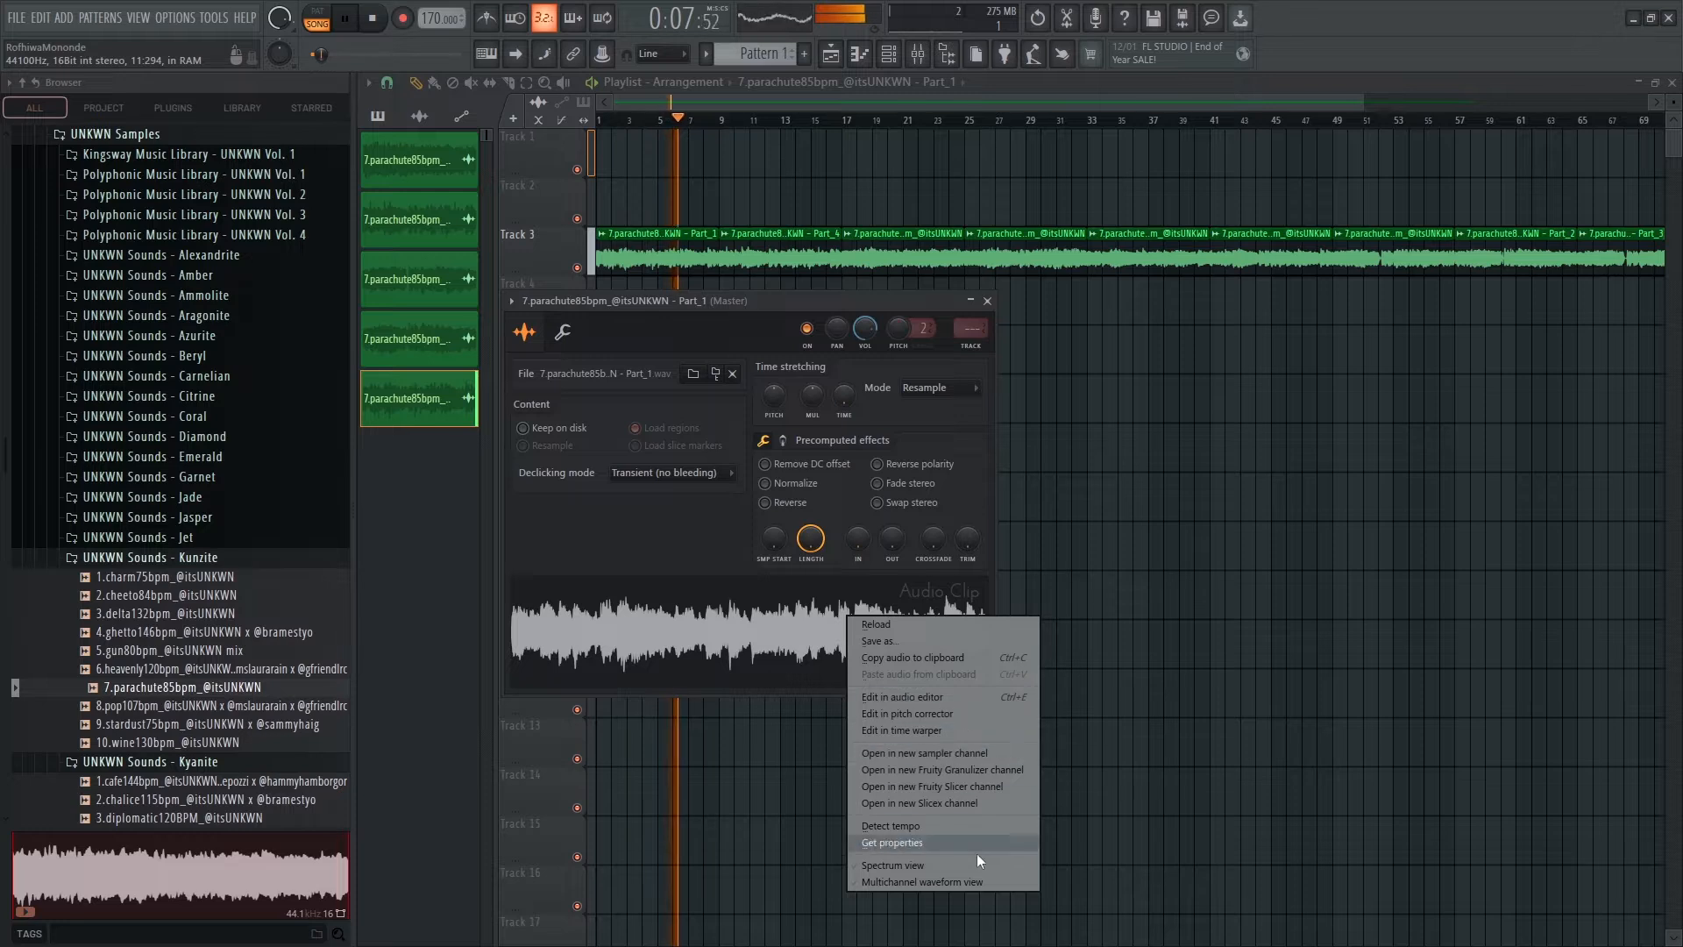
left_click(987, 792)
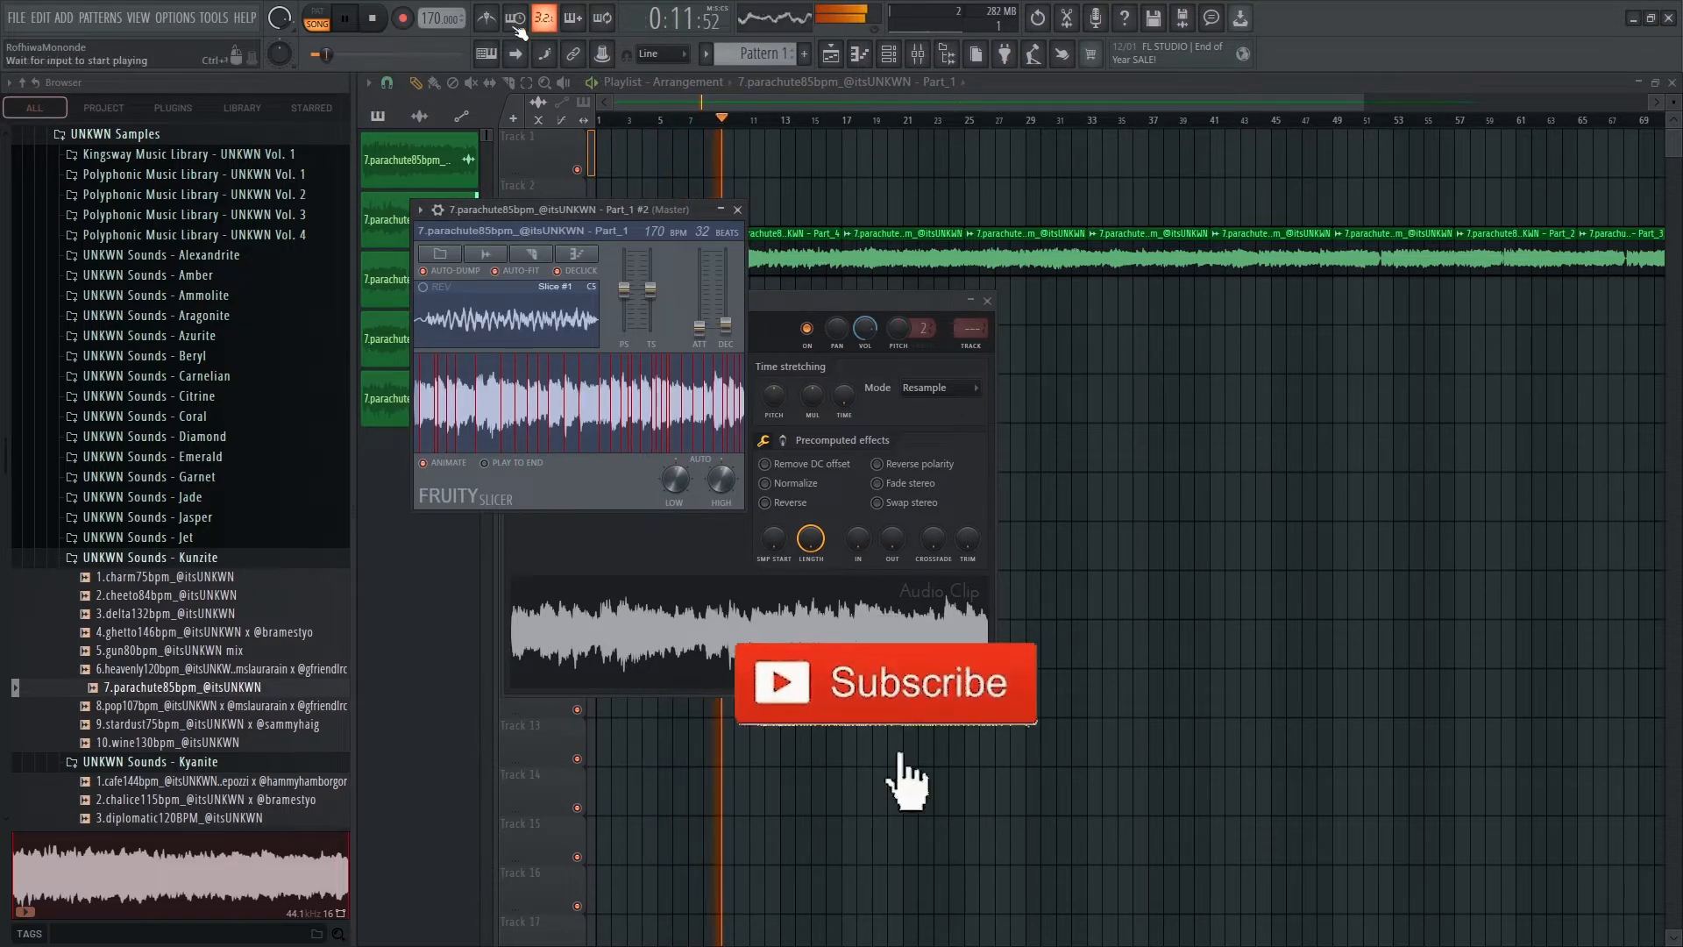
Switch playback to pattern mode and slice the Part_1 sample in Fruity Slicer by Beat.
left_click(318, 18)
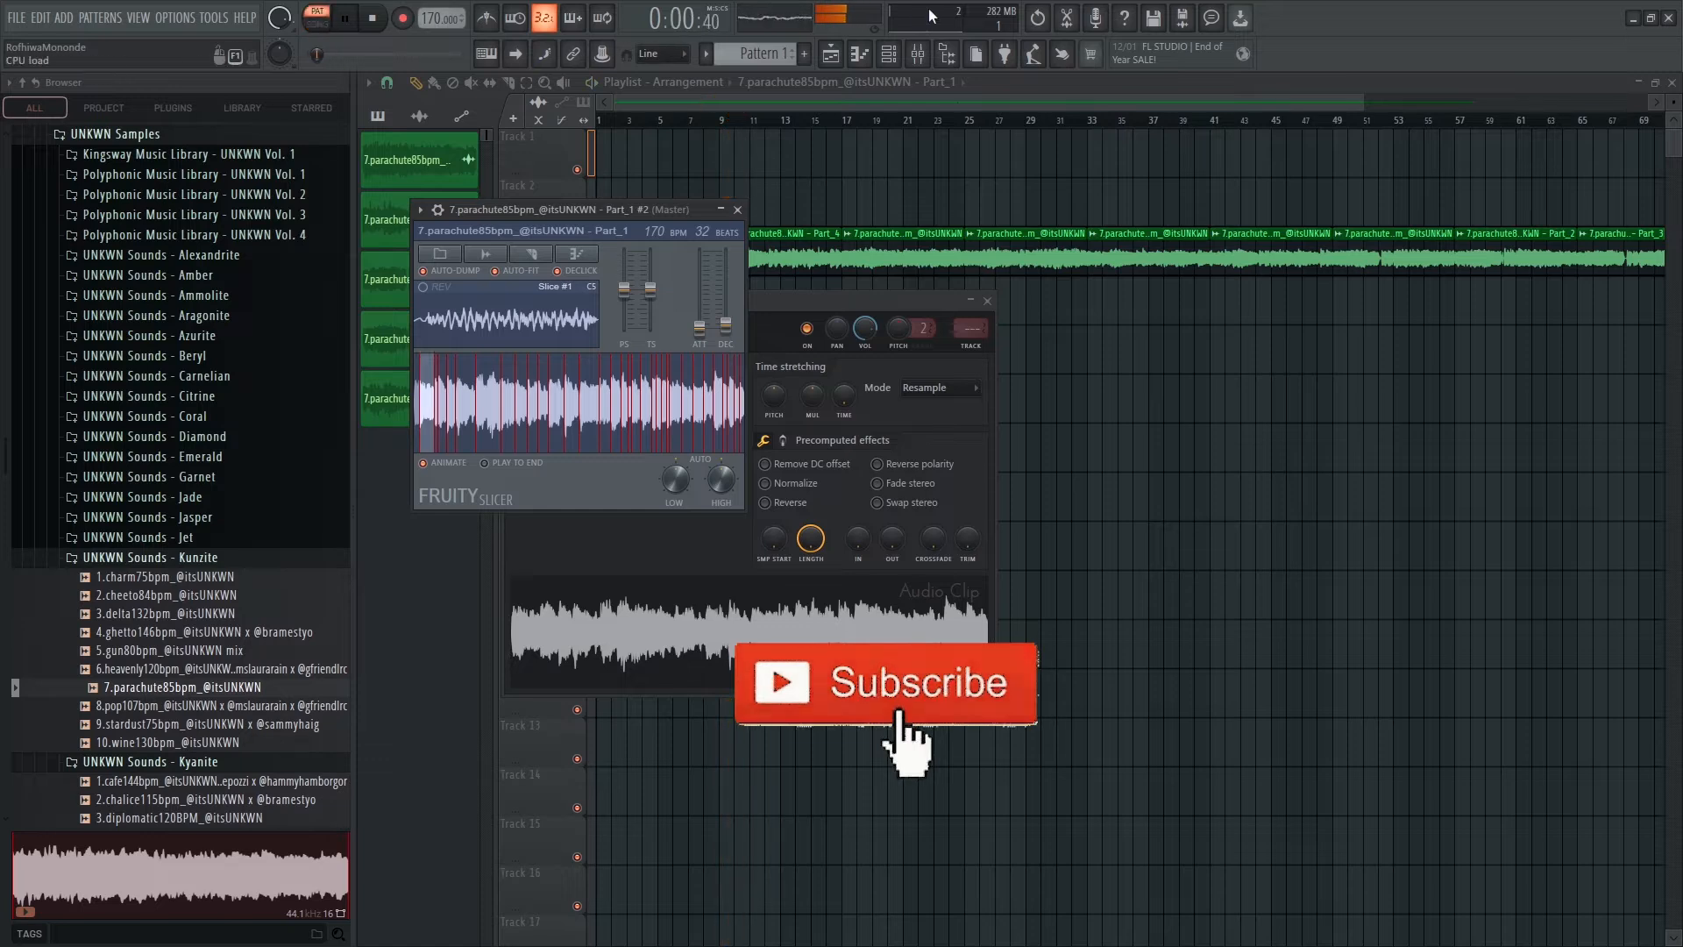
left_click(892, 56)
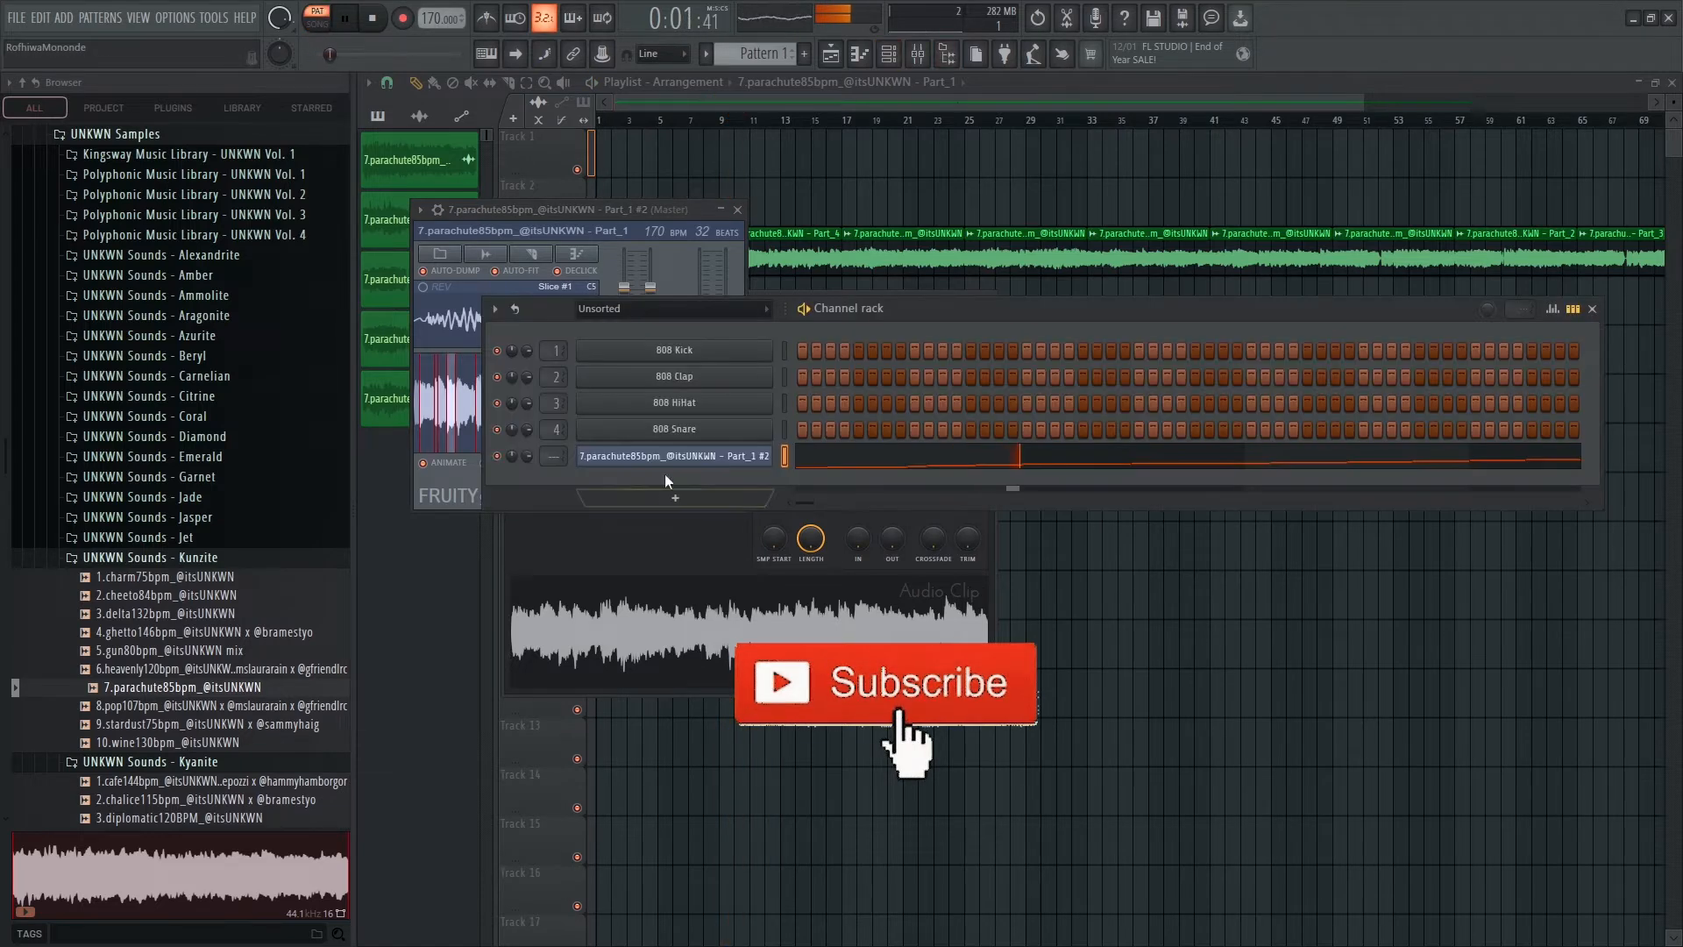
left_click(712, 463)
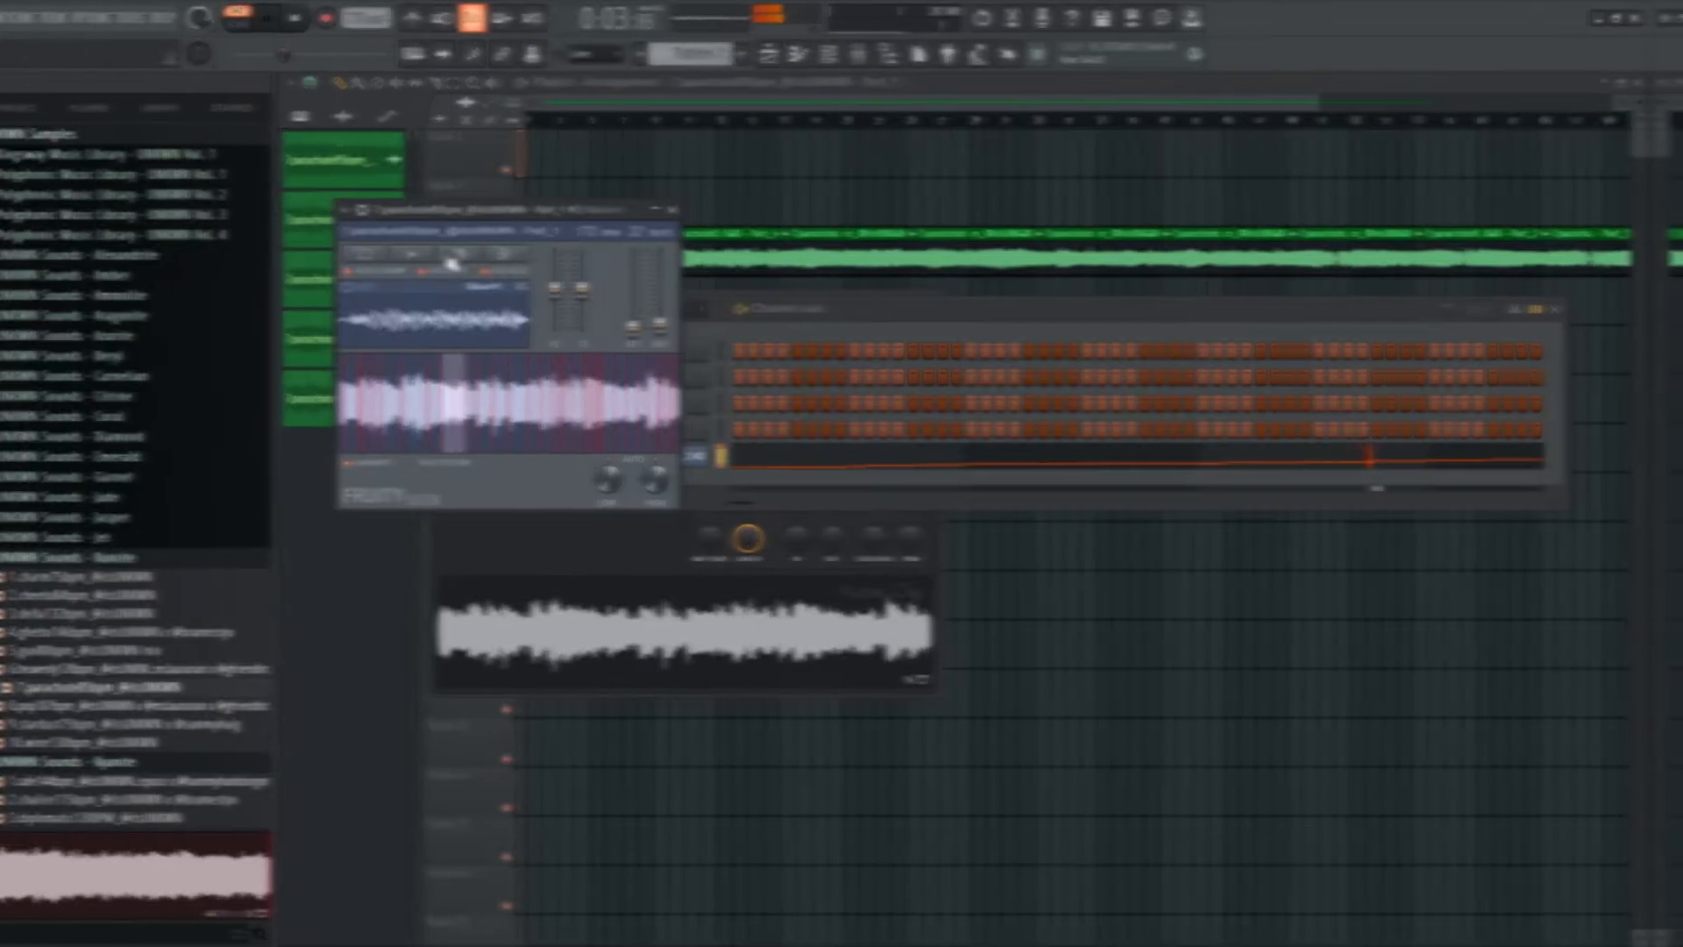
left_click(531, 255)
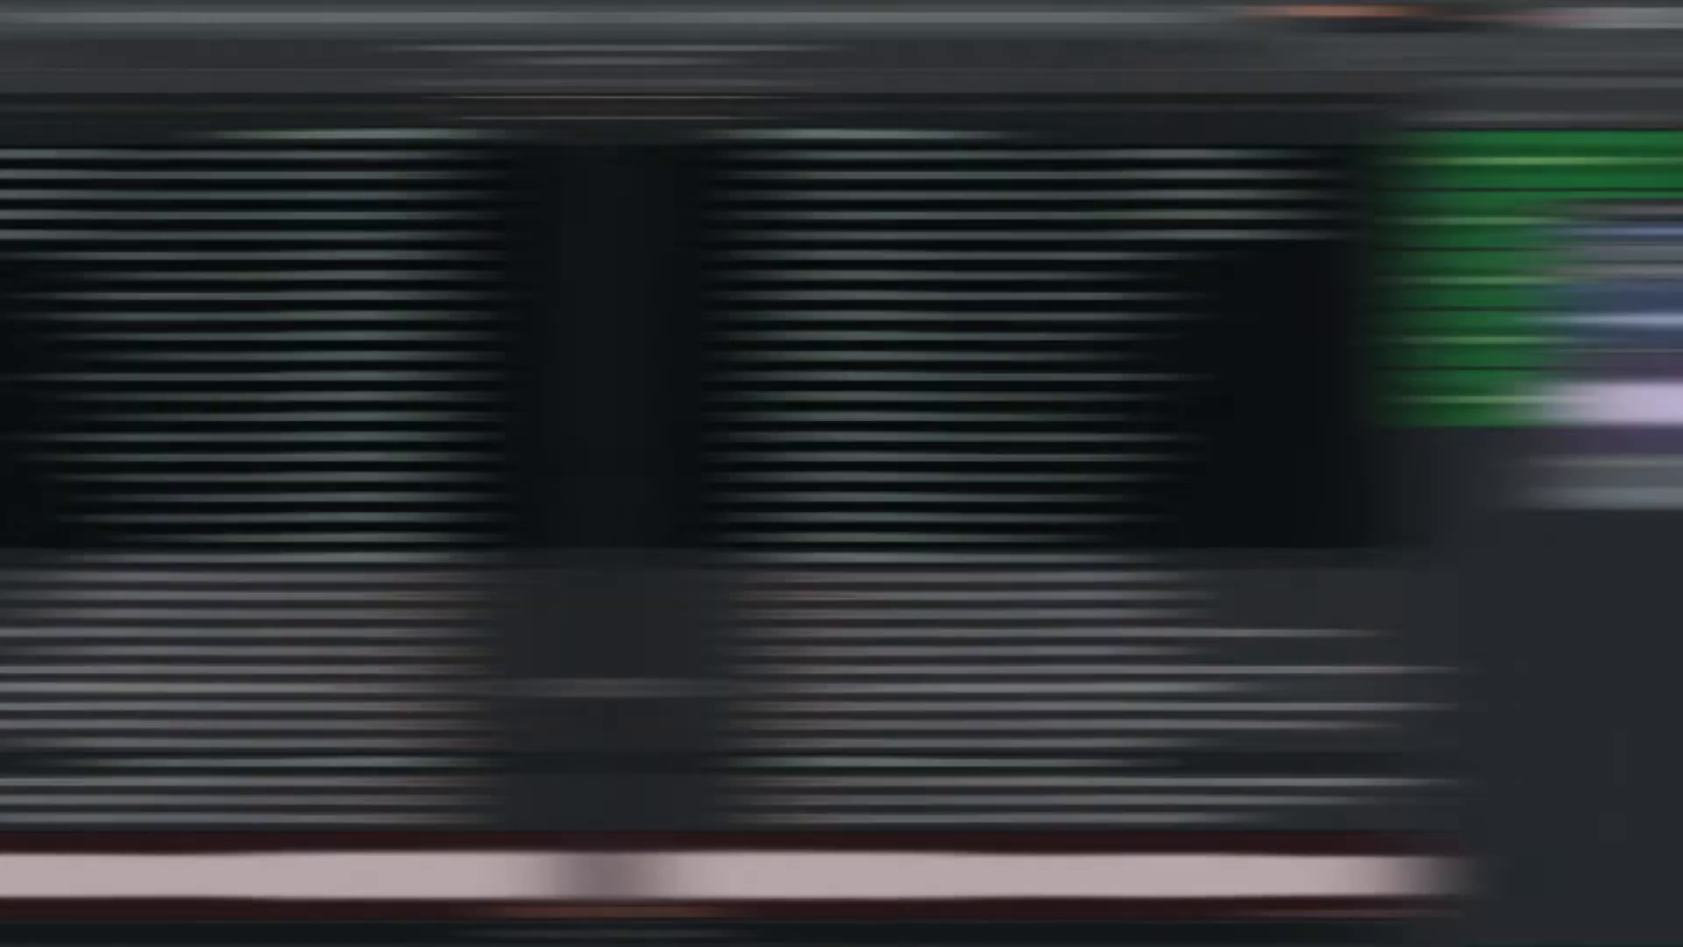
left_click(561, 436)
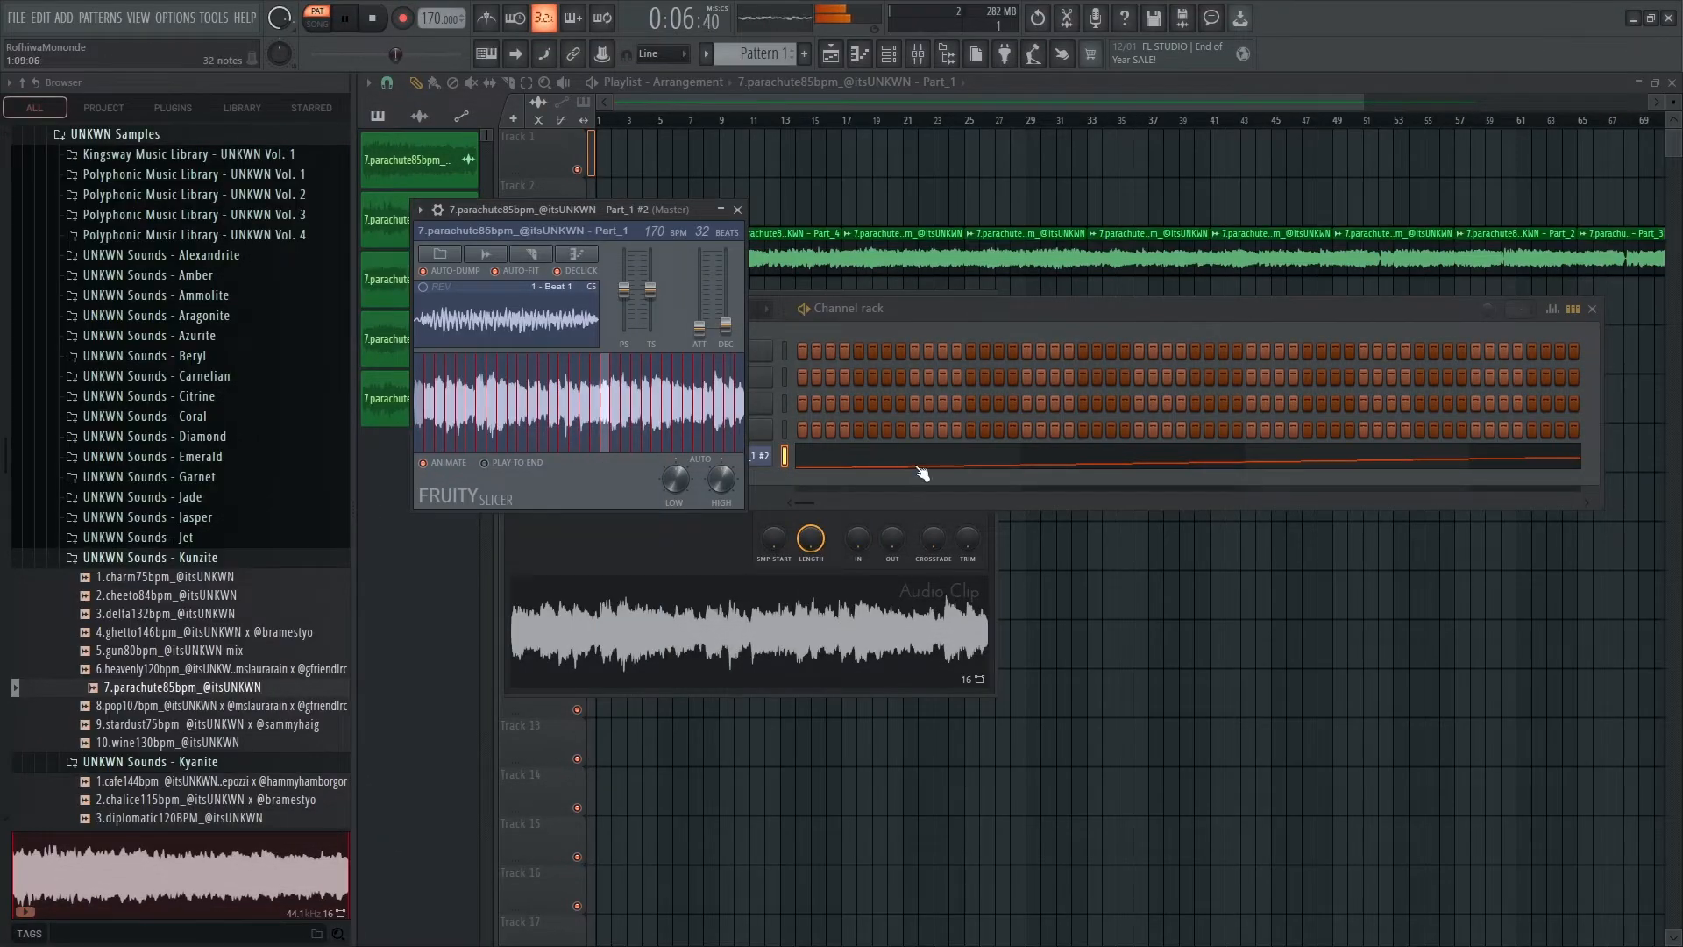
Raise the velocity of all Part_1 slice notes to the maximum in the piano roll.
left_click(921, 460)
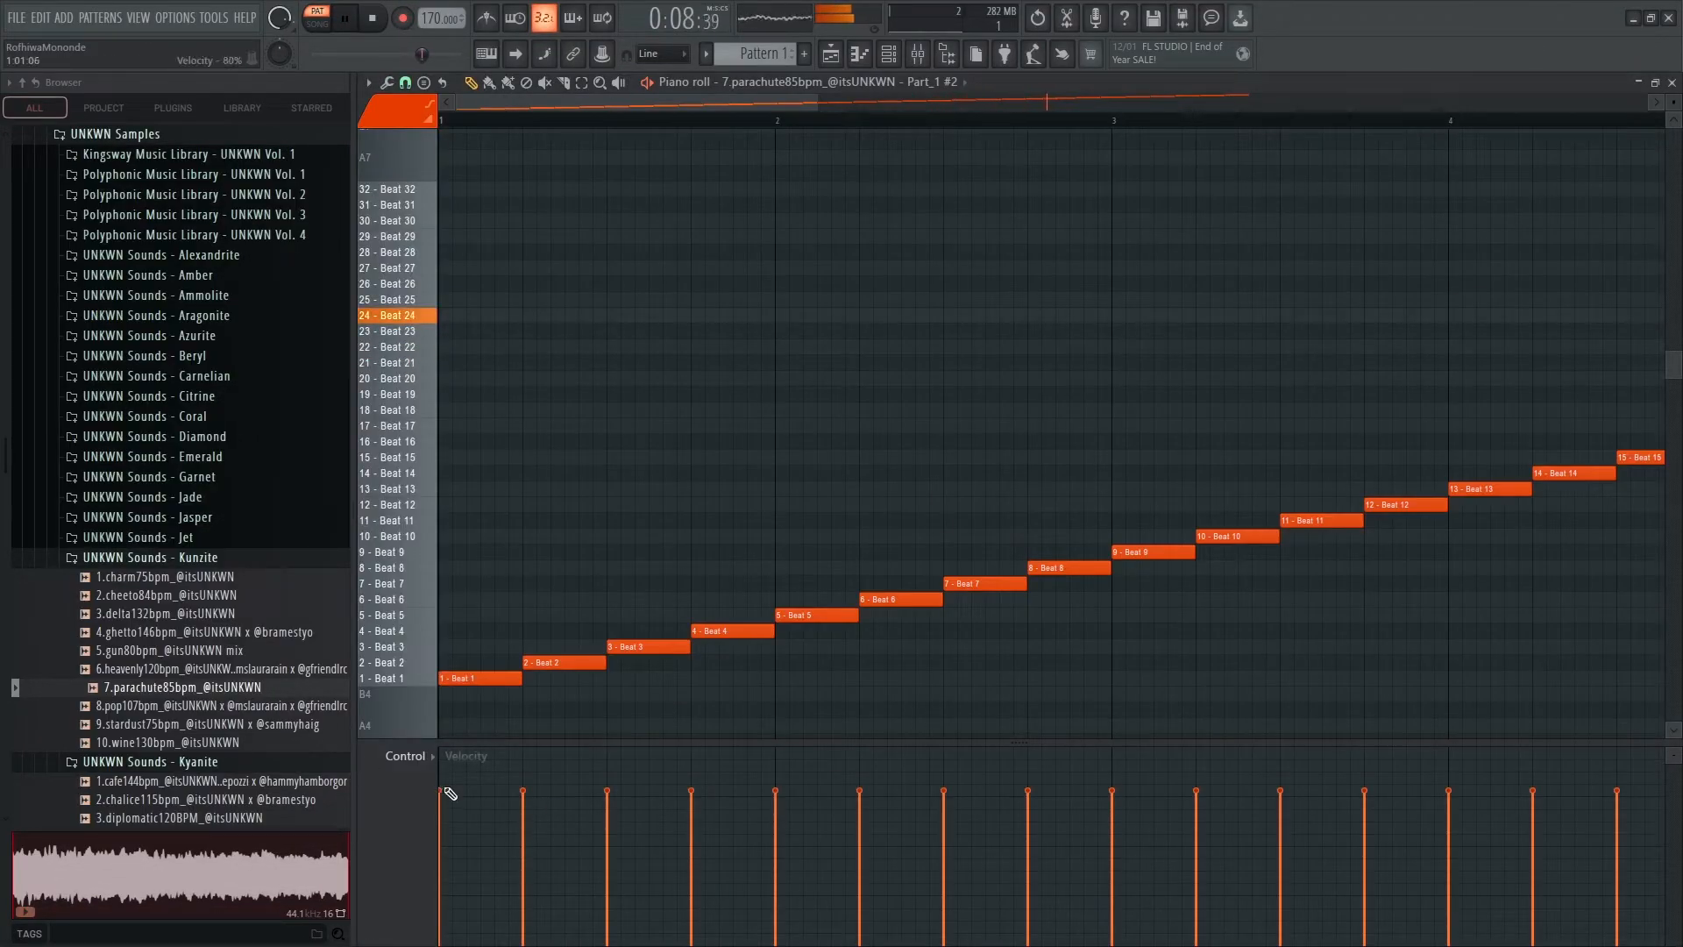
left_click_drag(450, 794, 1074, 671)
left_click_drag(1209, 616, 1678, 604)
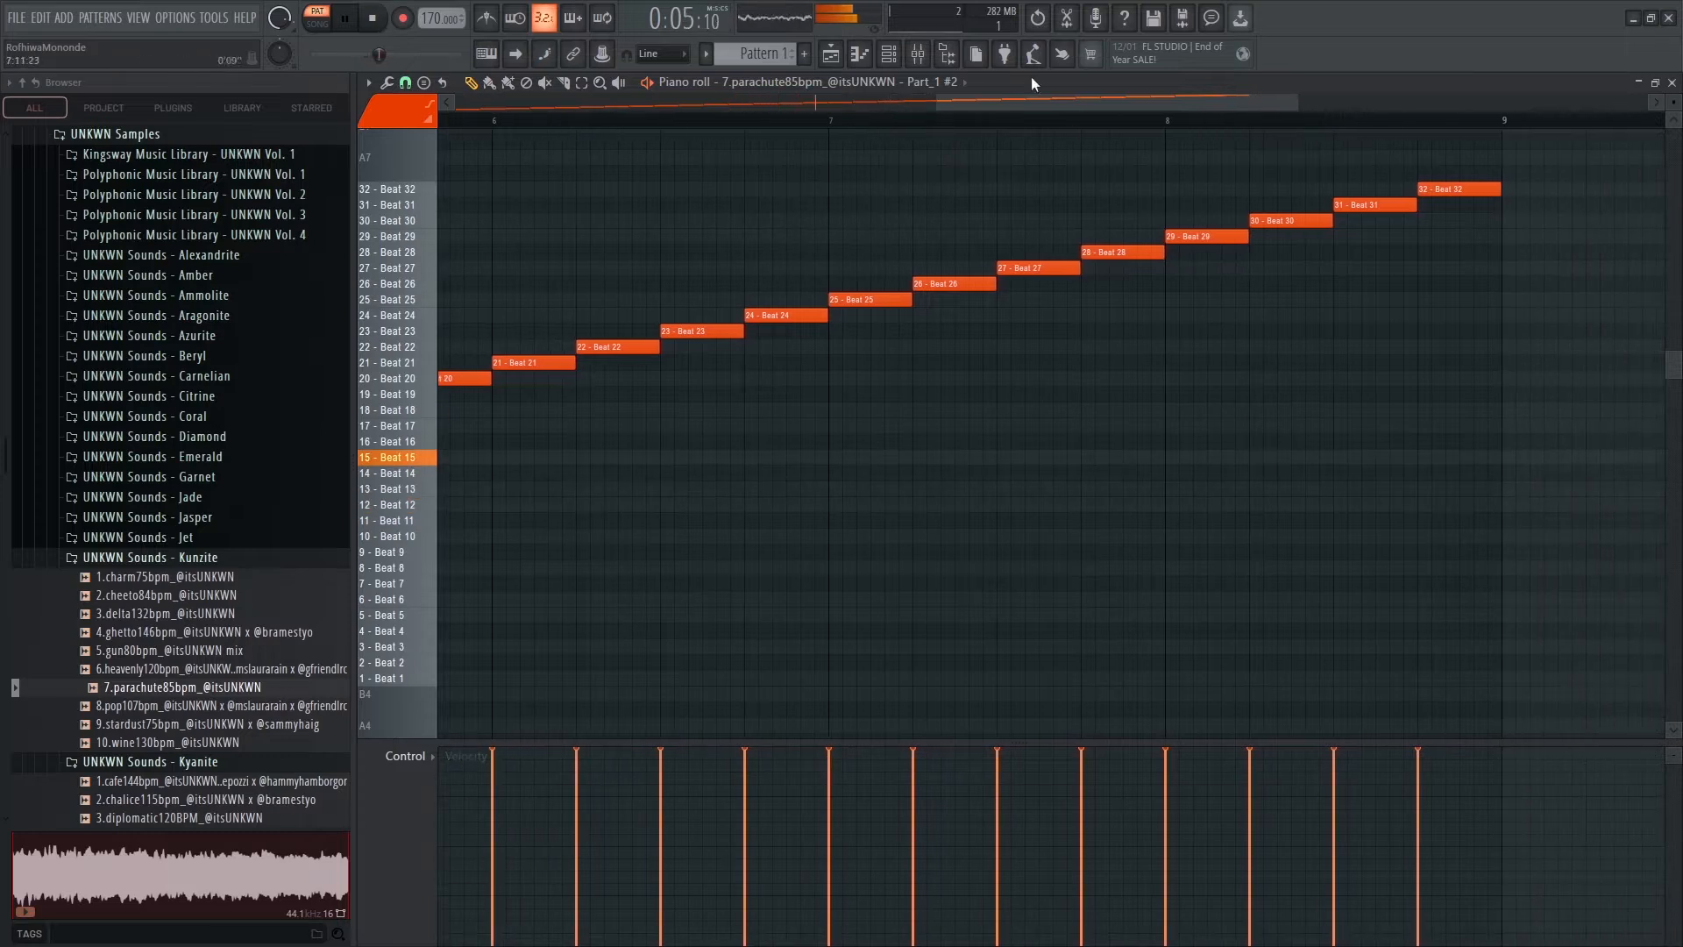
Increase the attack and the time stretch of the Part_1 slices in Fruity Slicer.
left_click(890, 60)
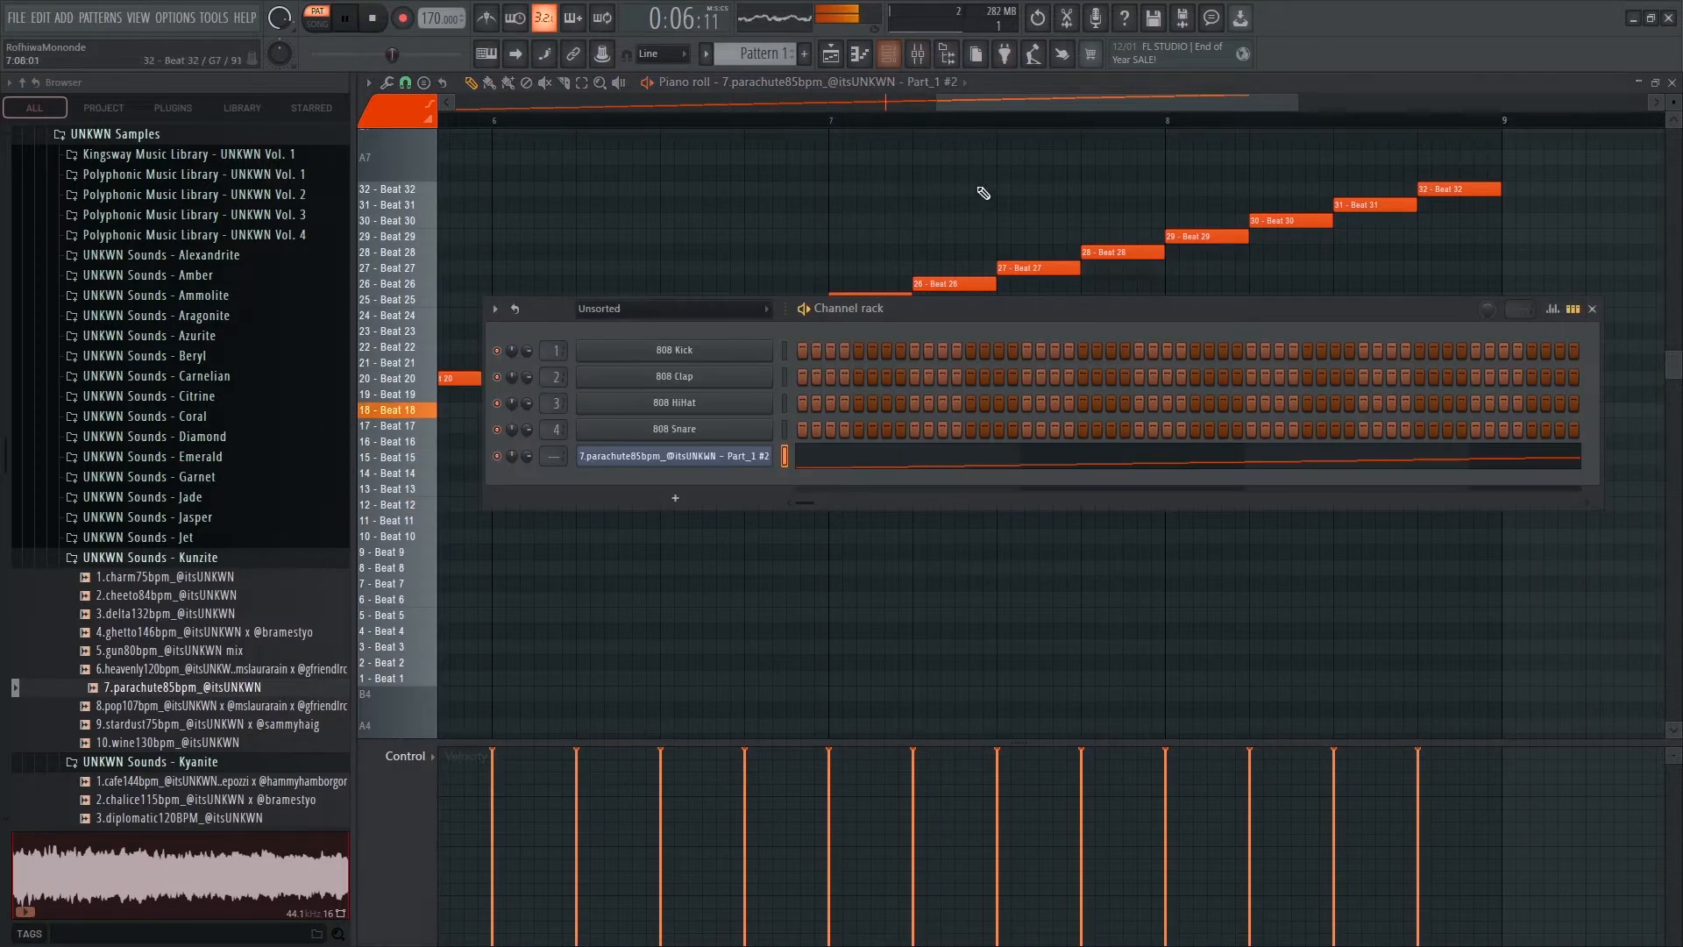
left_click(737, 456)
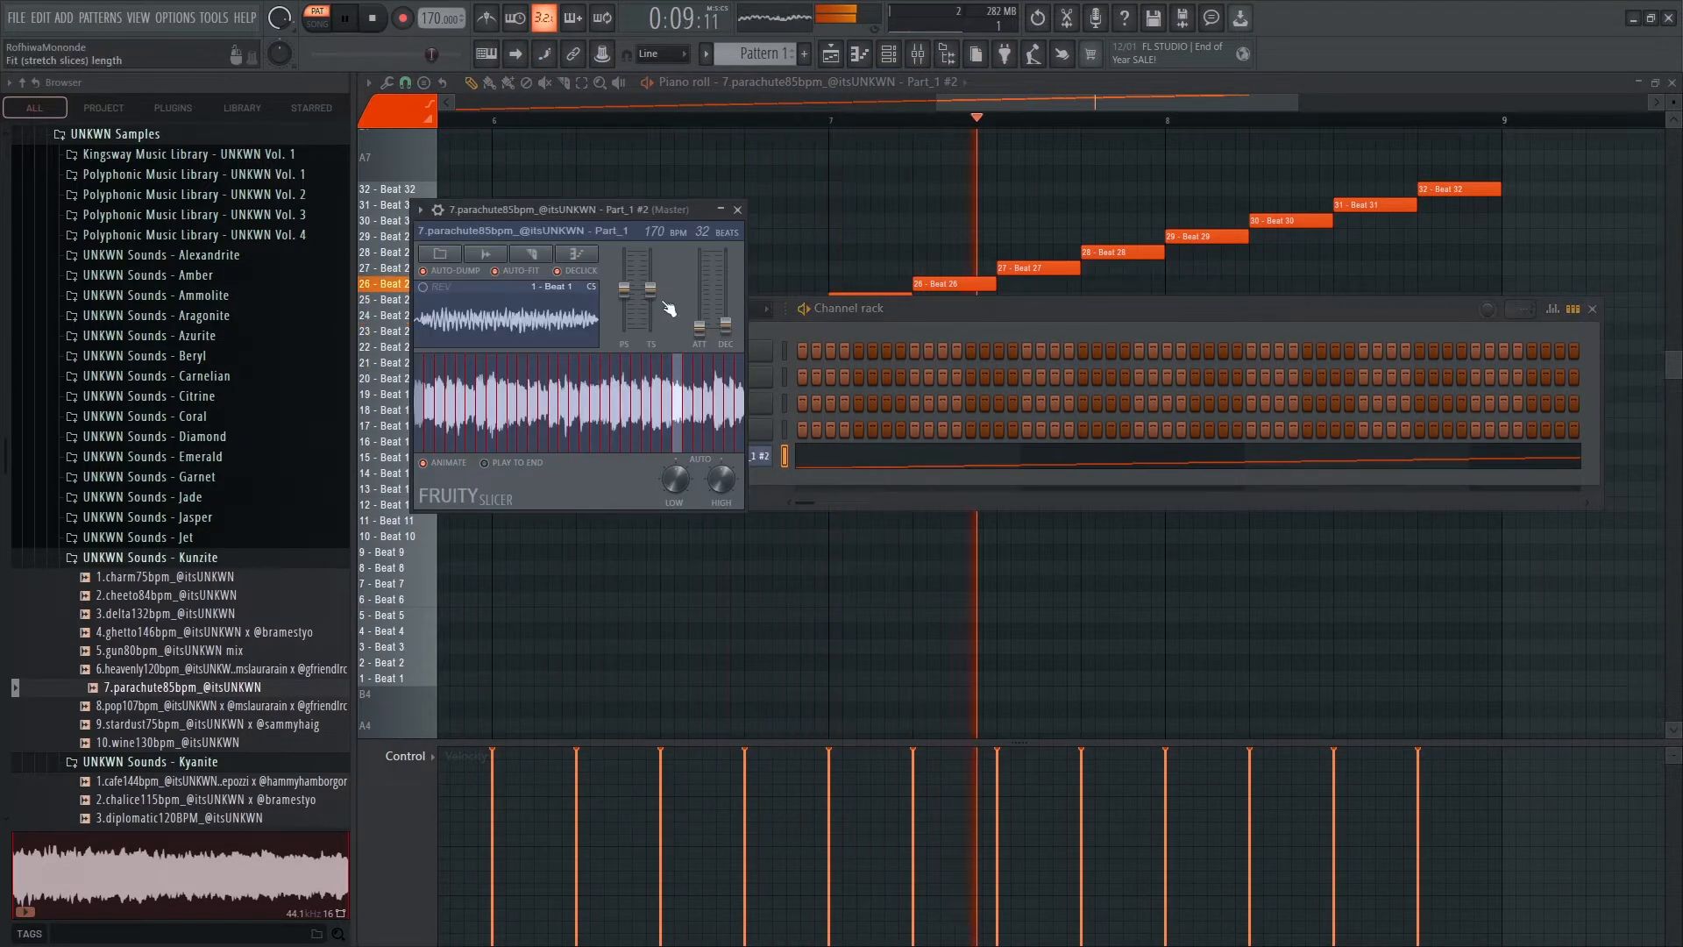
left_click_drag(699, 327, 707, 313)
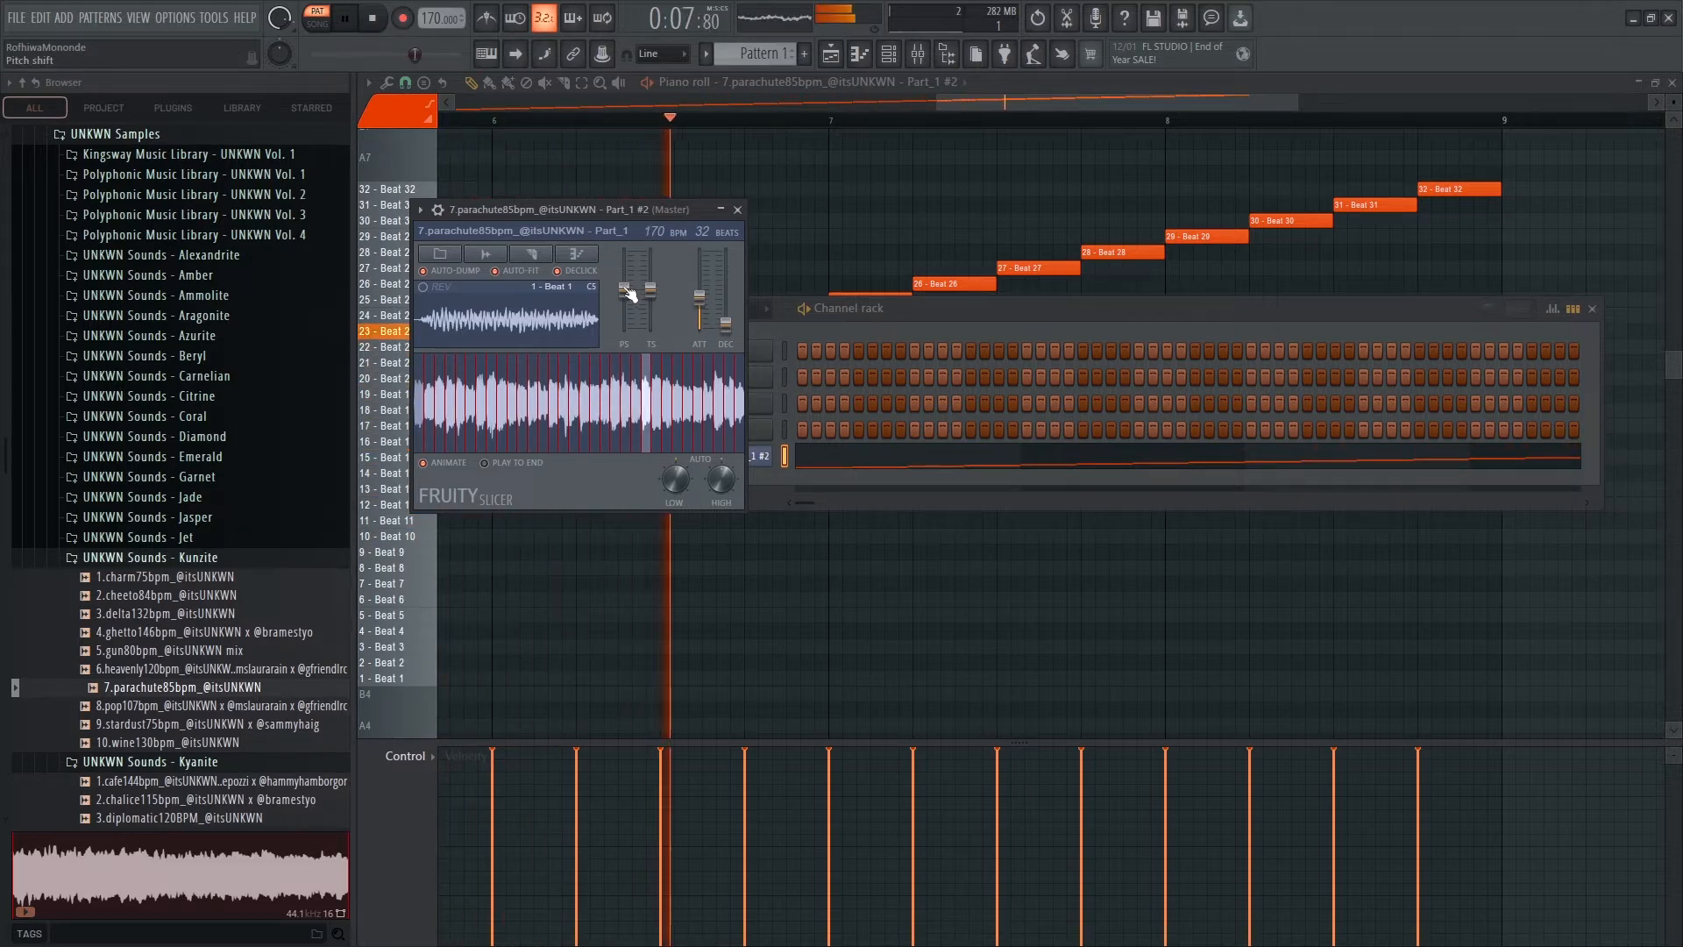
left_click_drag(651, 292, 650, 267)
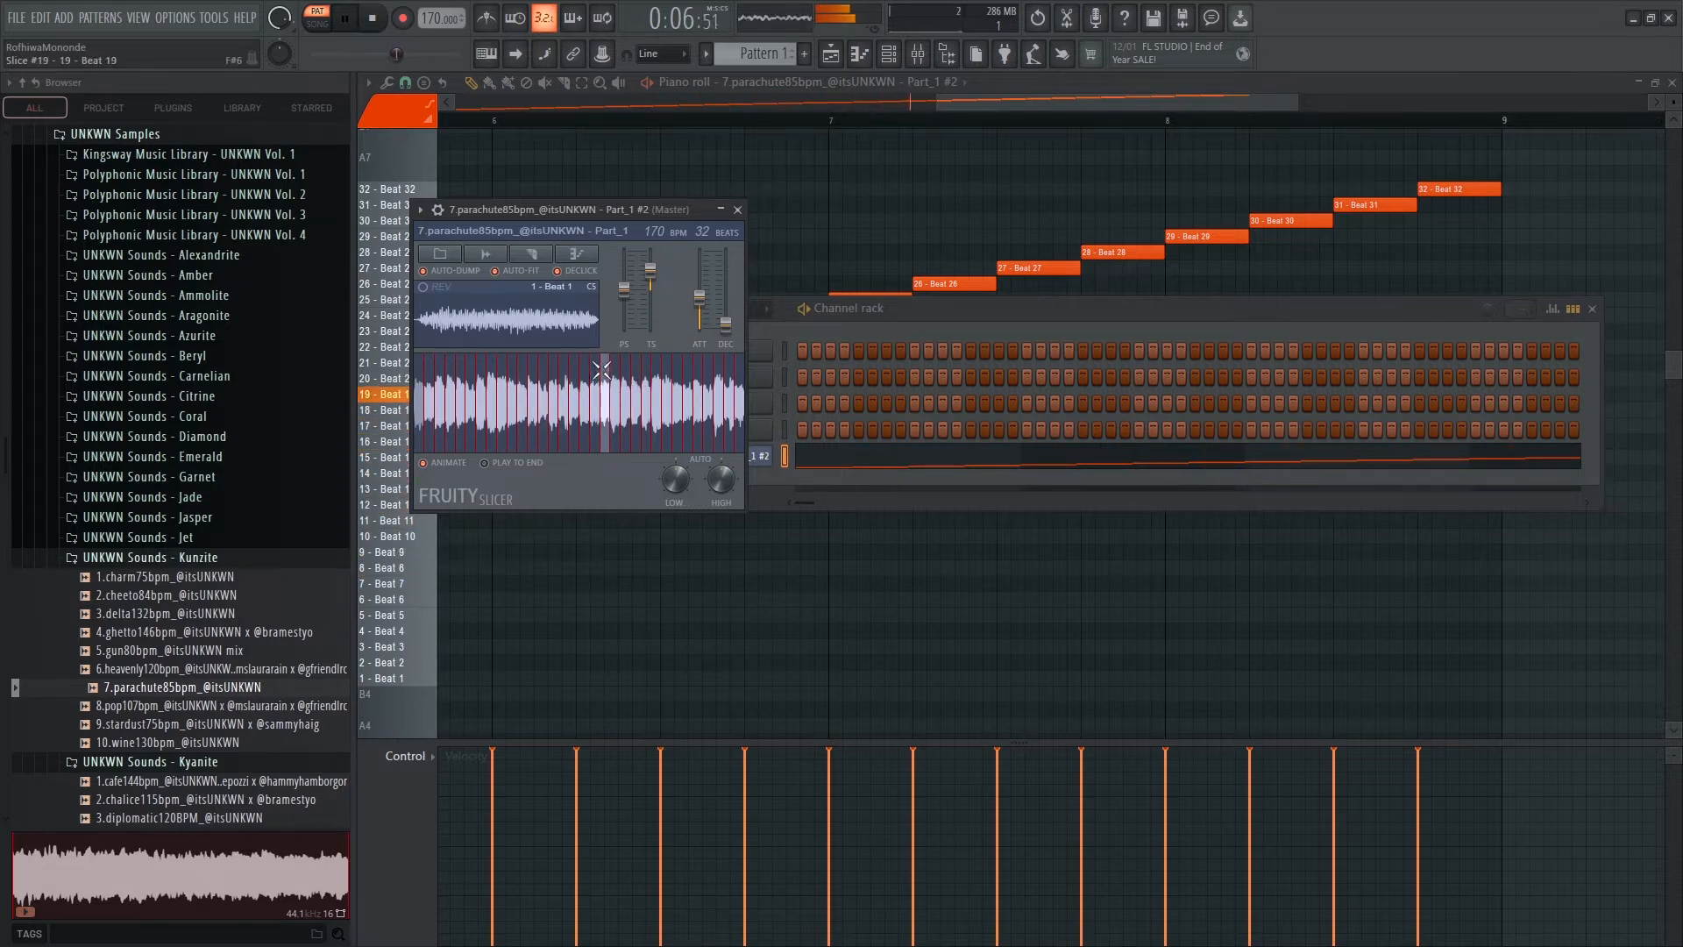
Check the slicing and stretching options, and set the Part_1 slicer's pitch shift to +200 cents.
left_click(535, 254)
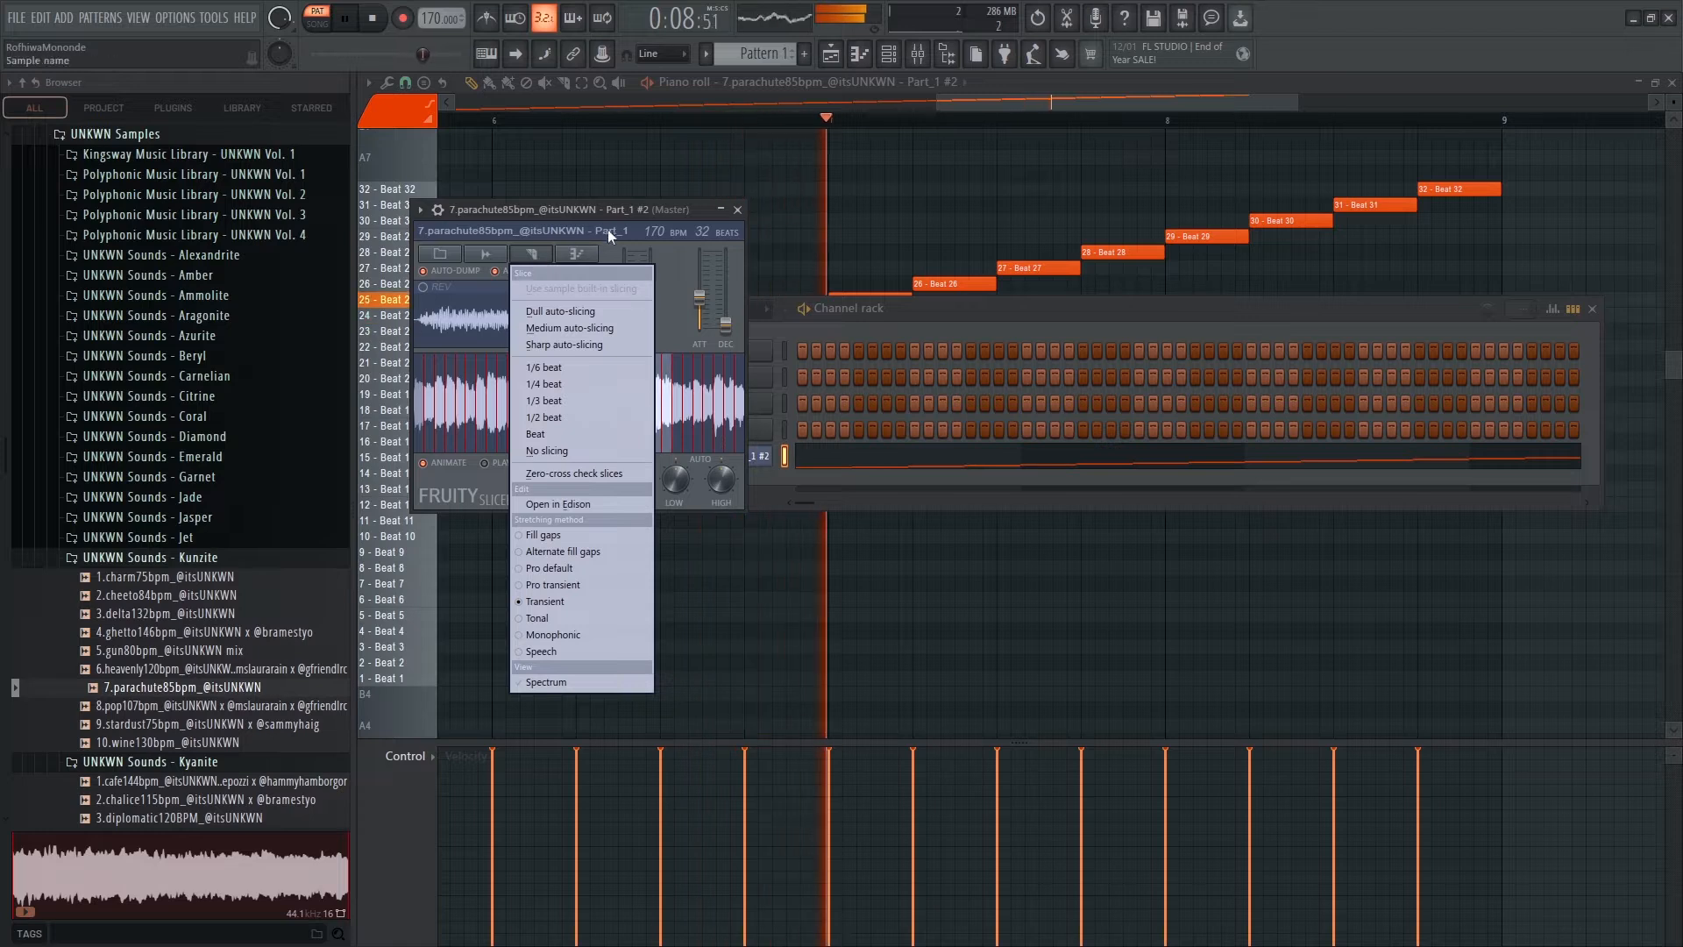
left_click(630, 199)
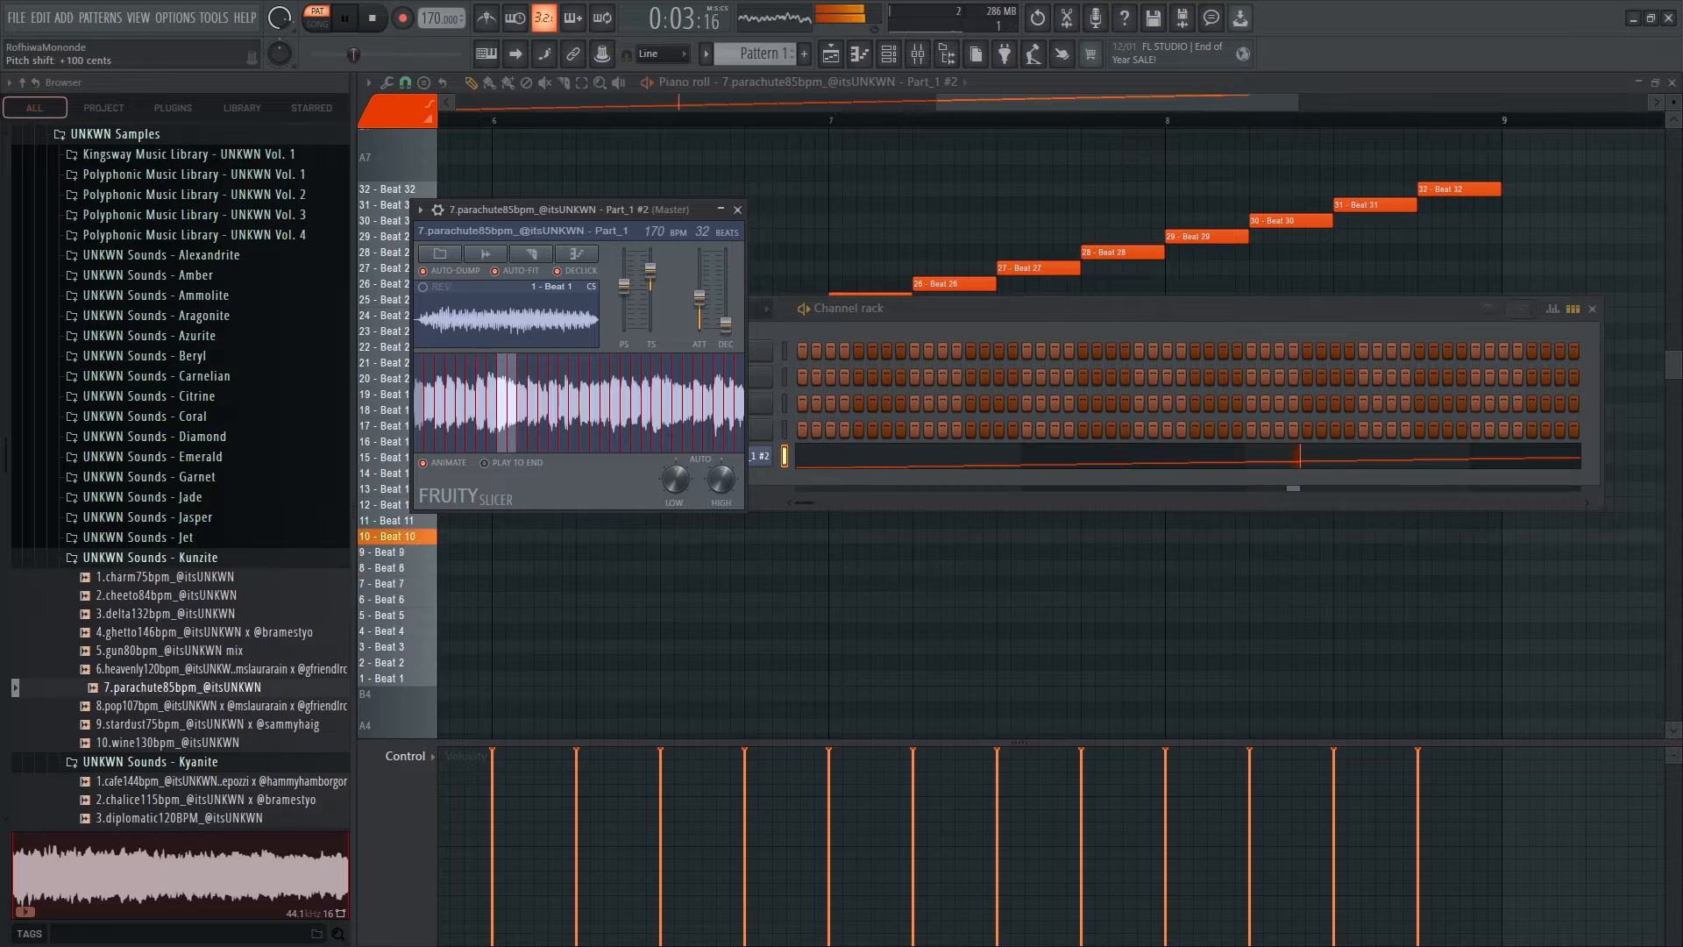
left_click_drag(633, 298, 633, 294)
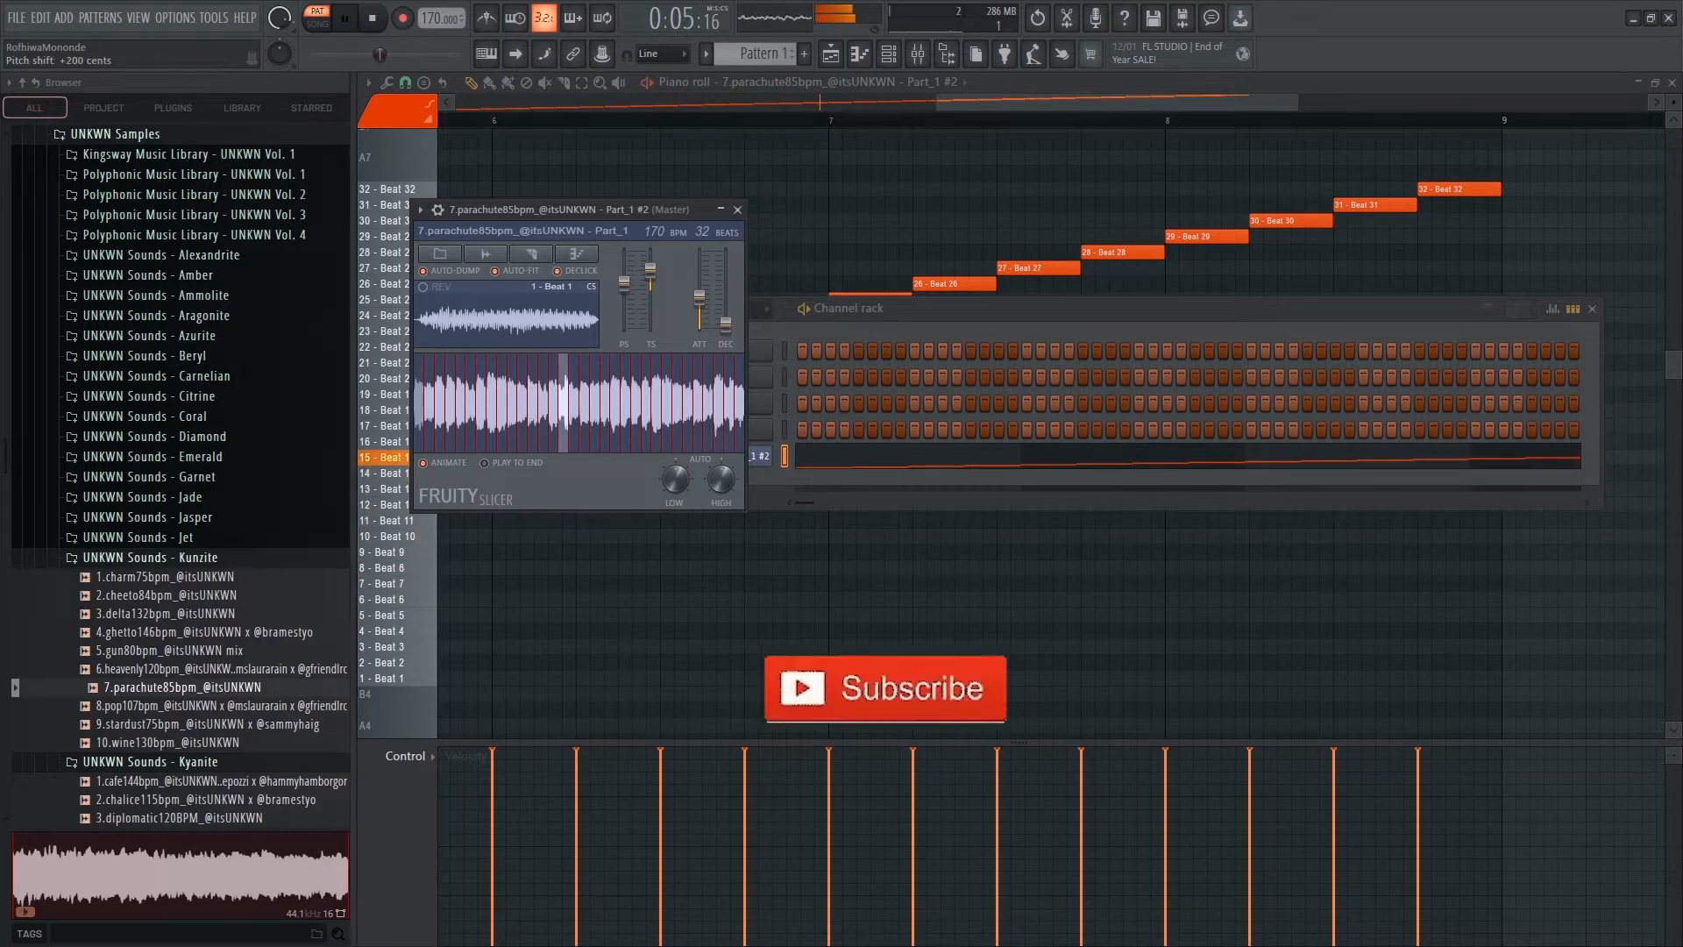
Reset the pitch shift of the Part_1 slicer and open the slice channel's piano roll from the channel rack.
right_click(631, 286)
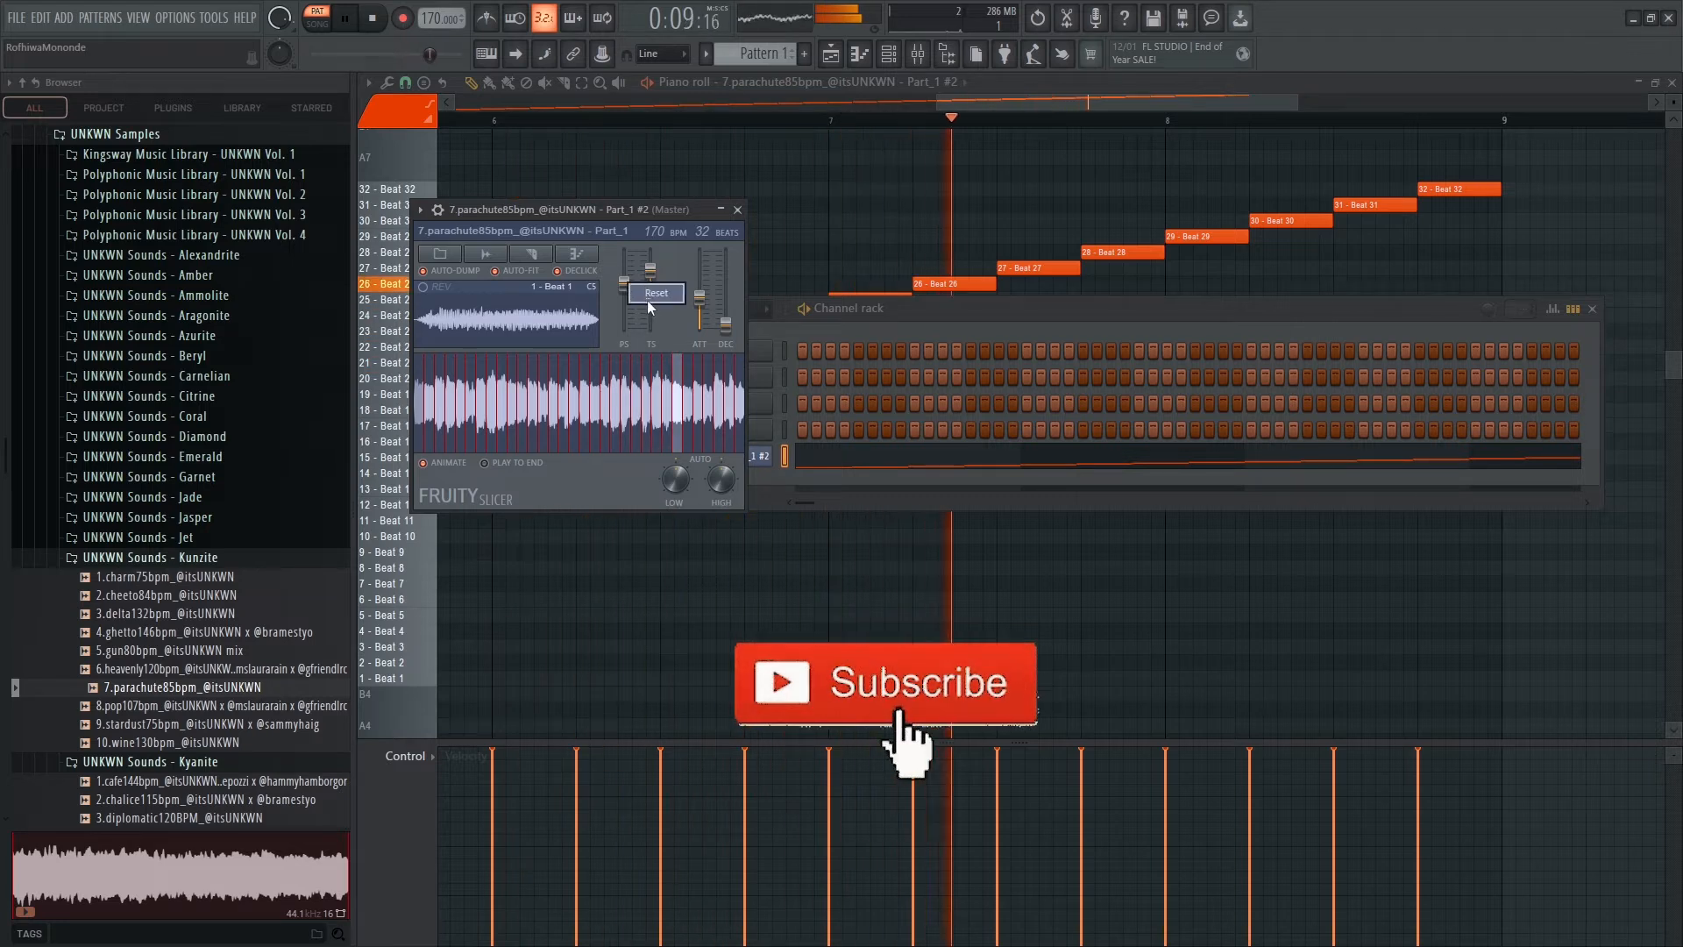
left_click(653, 293)
left_click(1008, 309)
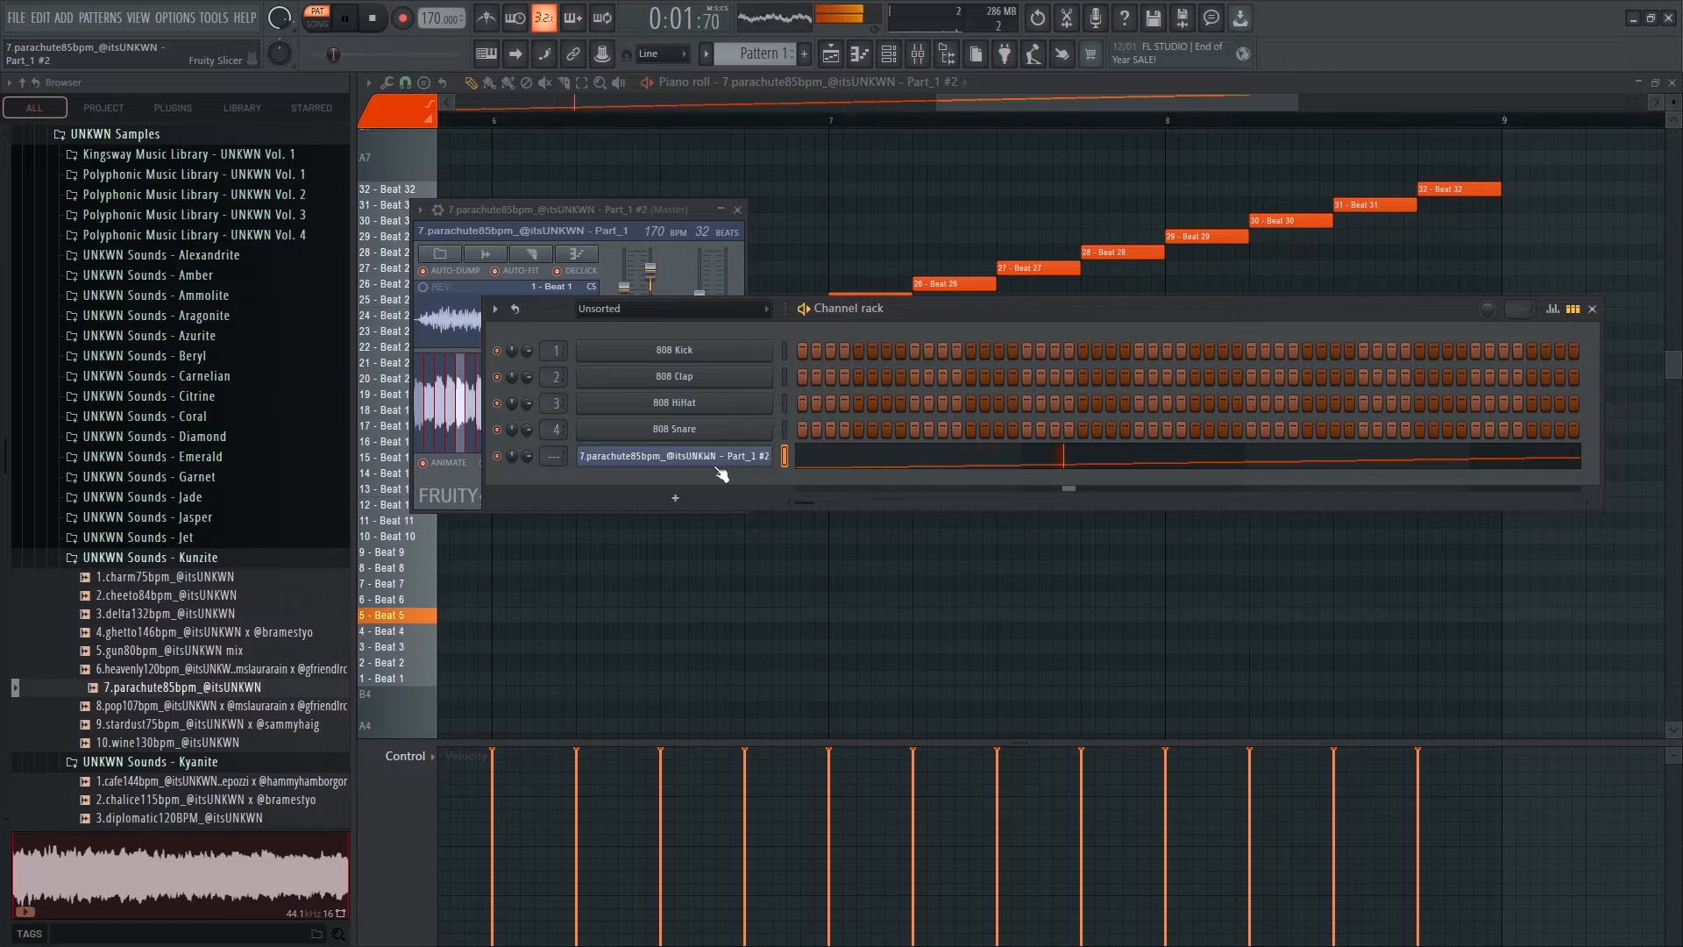
right_click(776, 447)
left_click(1023, 448)
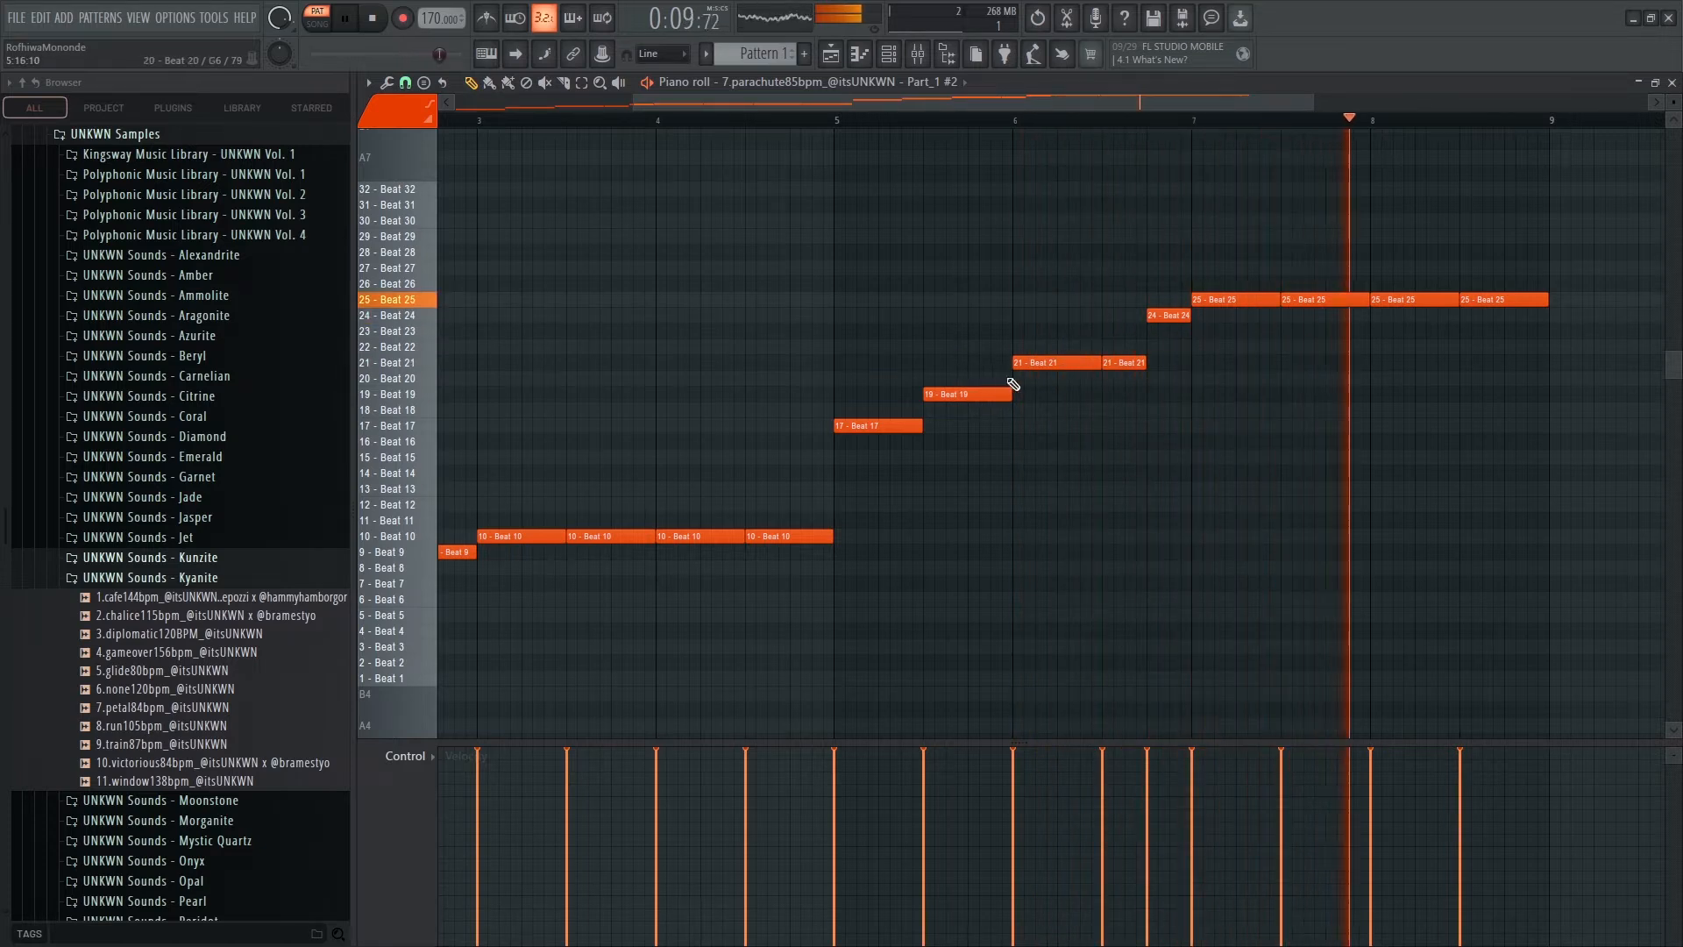
Stop playback, move the Beat 19 note in bar 5 to Beat 20, and move the two Beat 21 notes in bar 6 to Beat 22.
key("space")
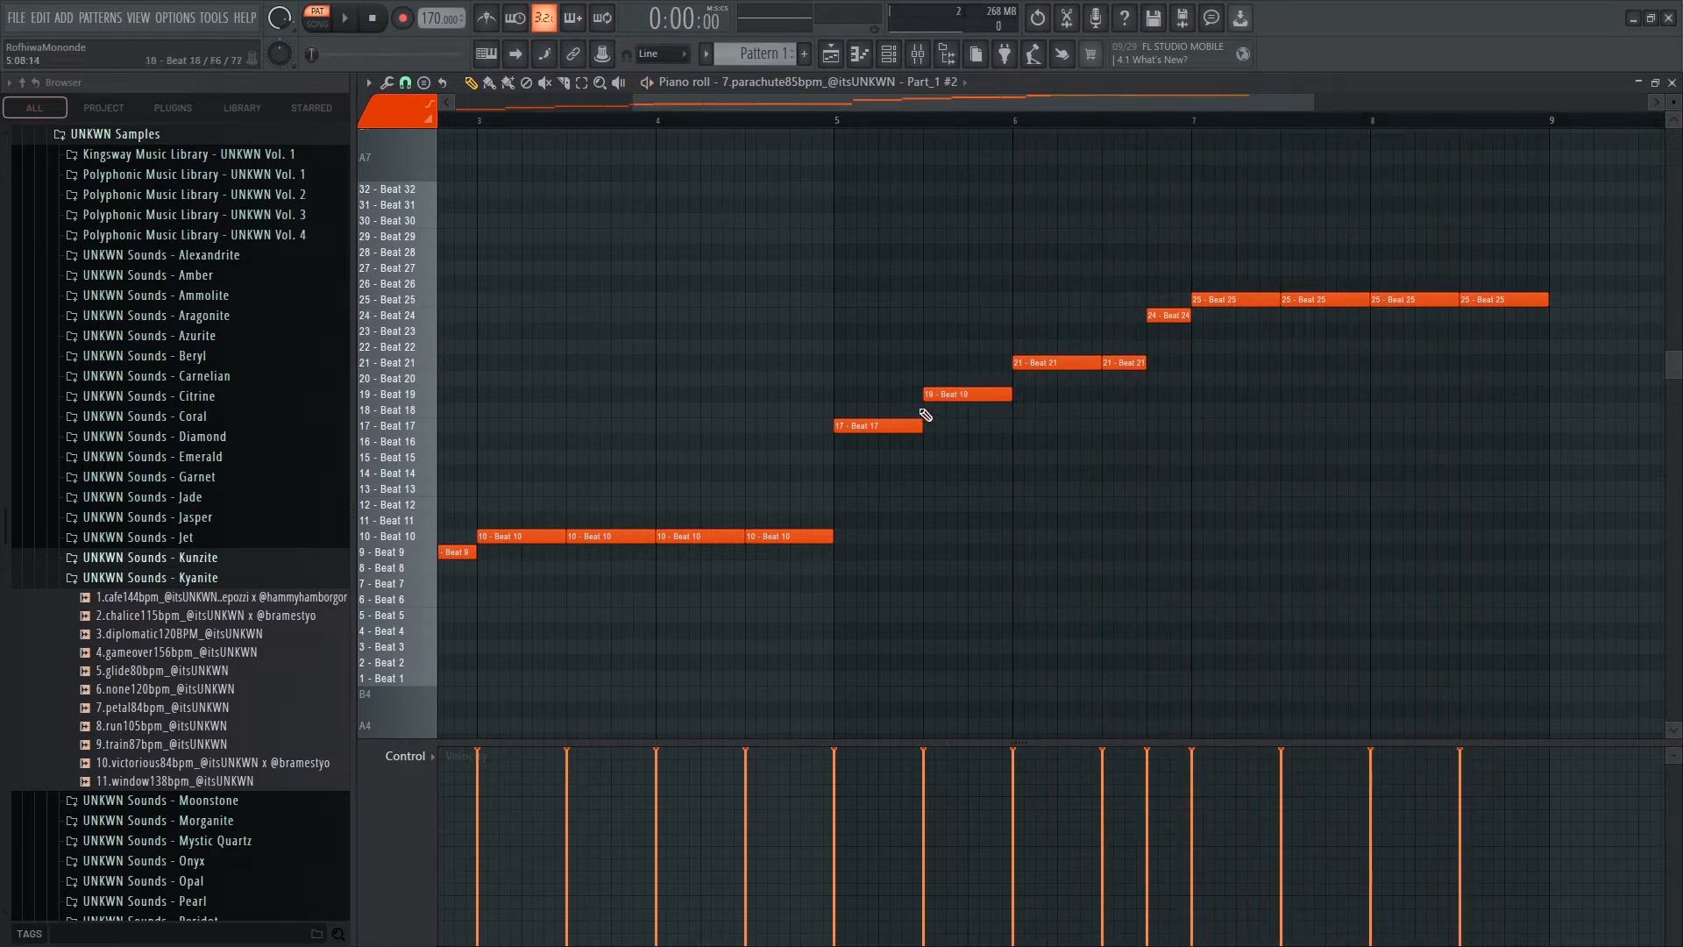
left_click_drag(946, 384, 946, 373)
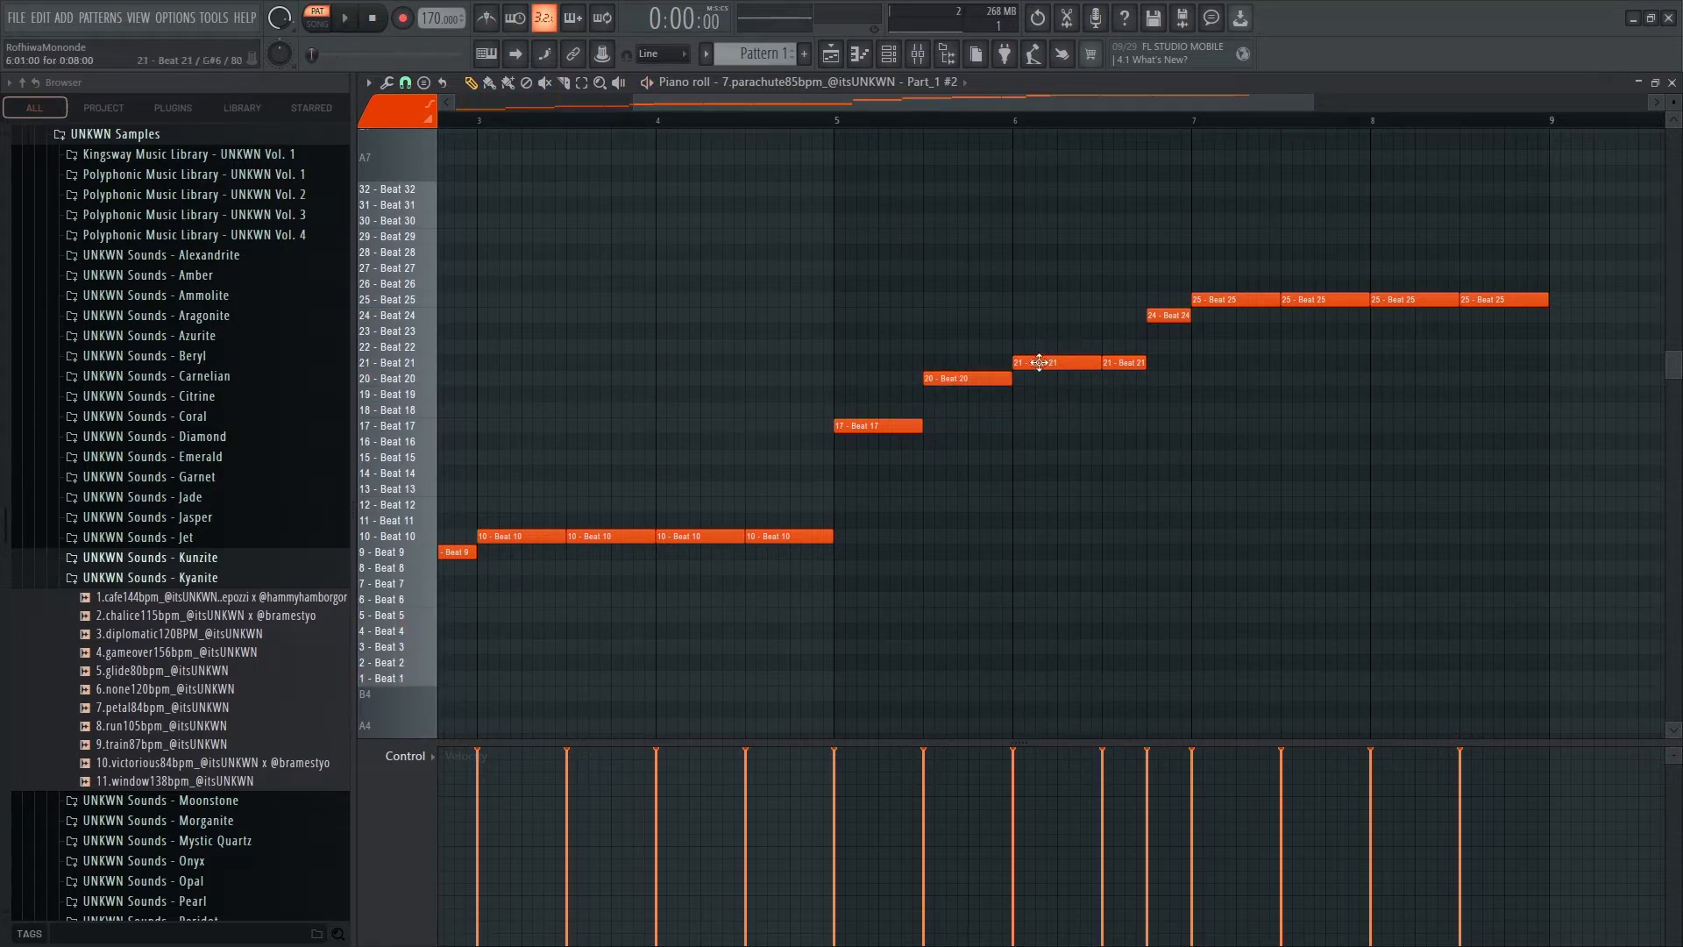
left_click_drag(1038, 362, 1121, 352)
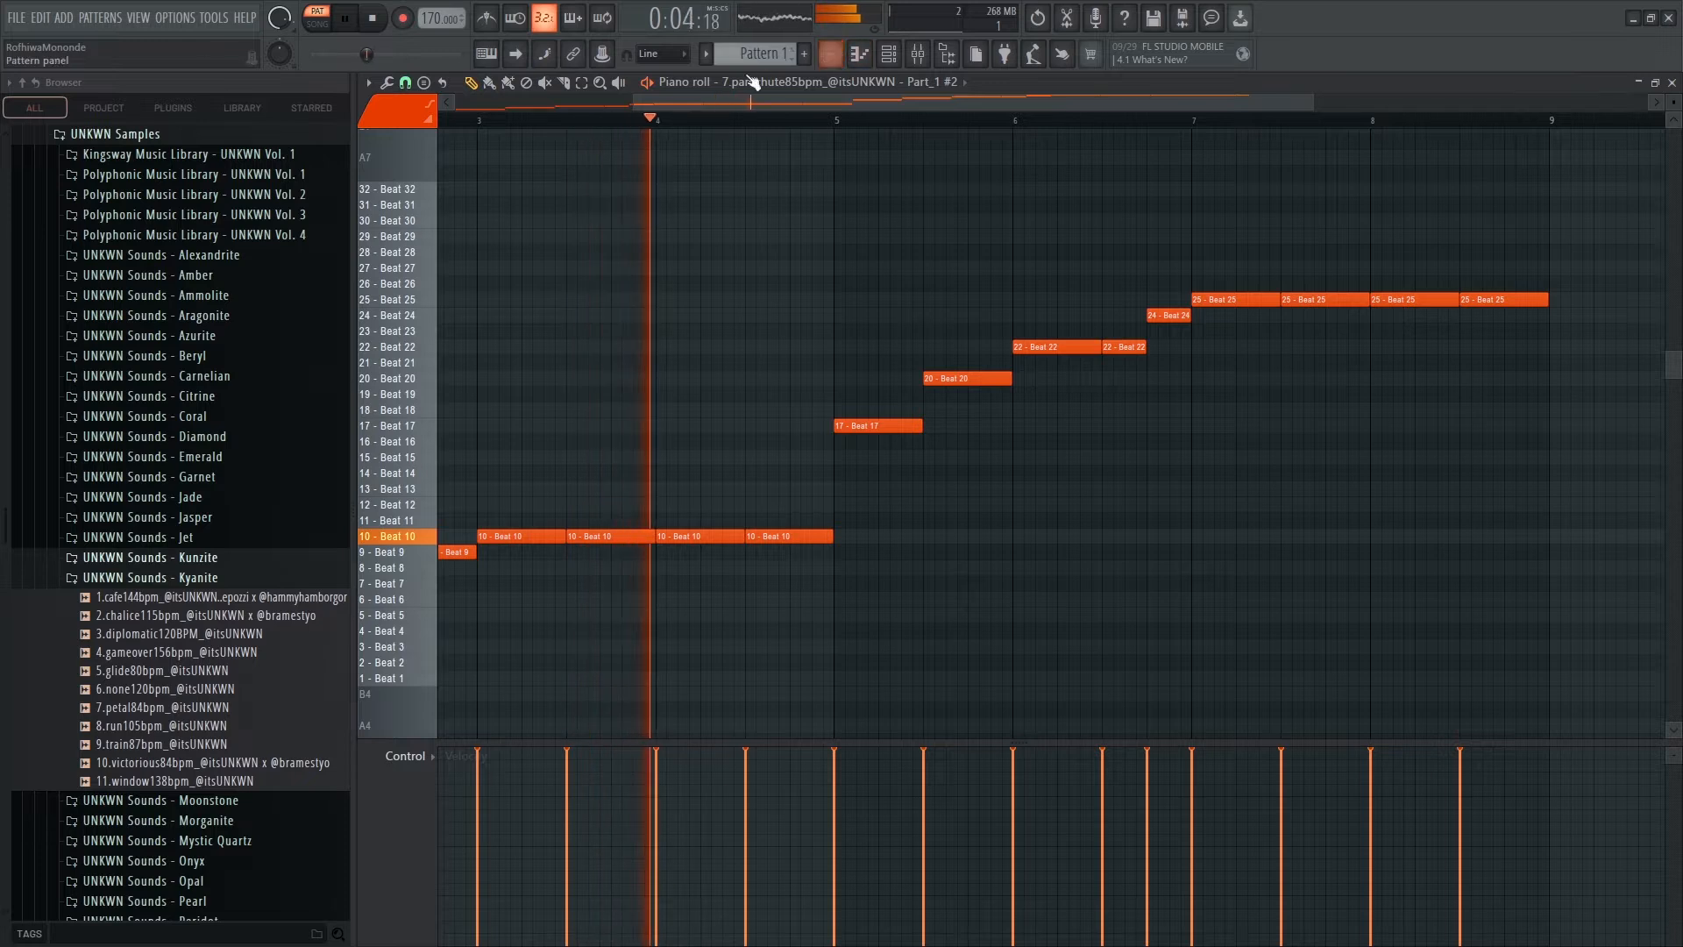
Add an F4 slide note over the second half of bar 8, extending it to the end of the bar.
left_click_drag(633, 103, 455, 103)
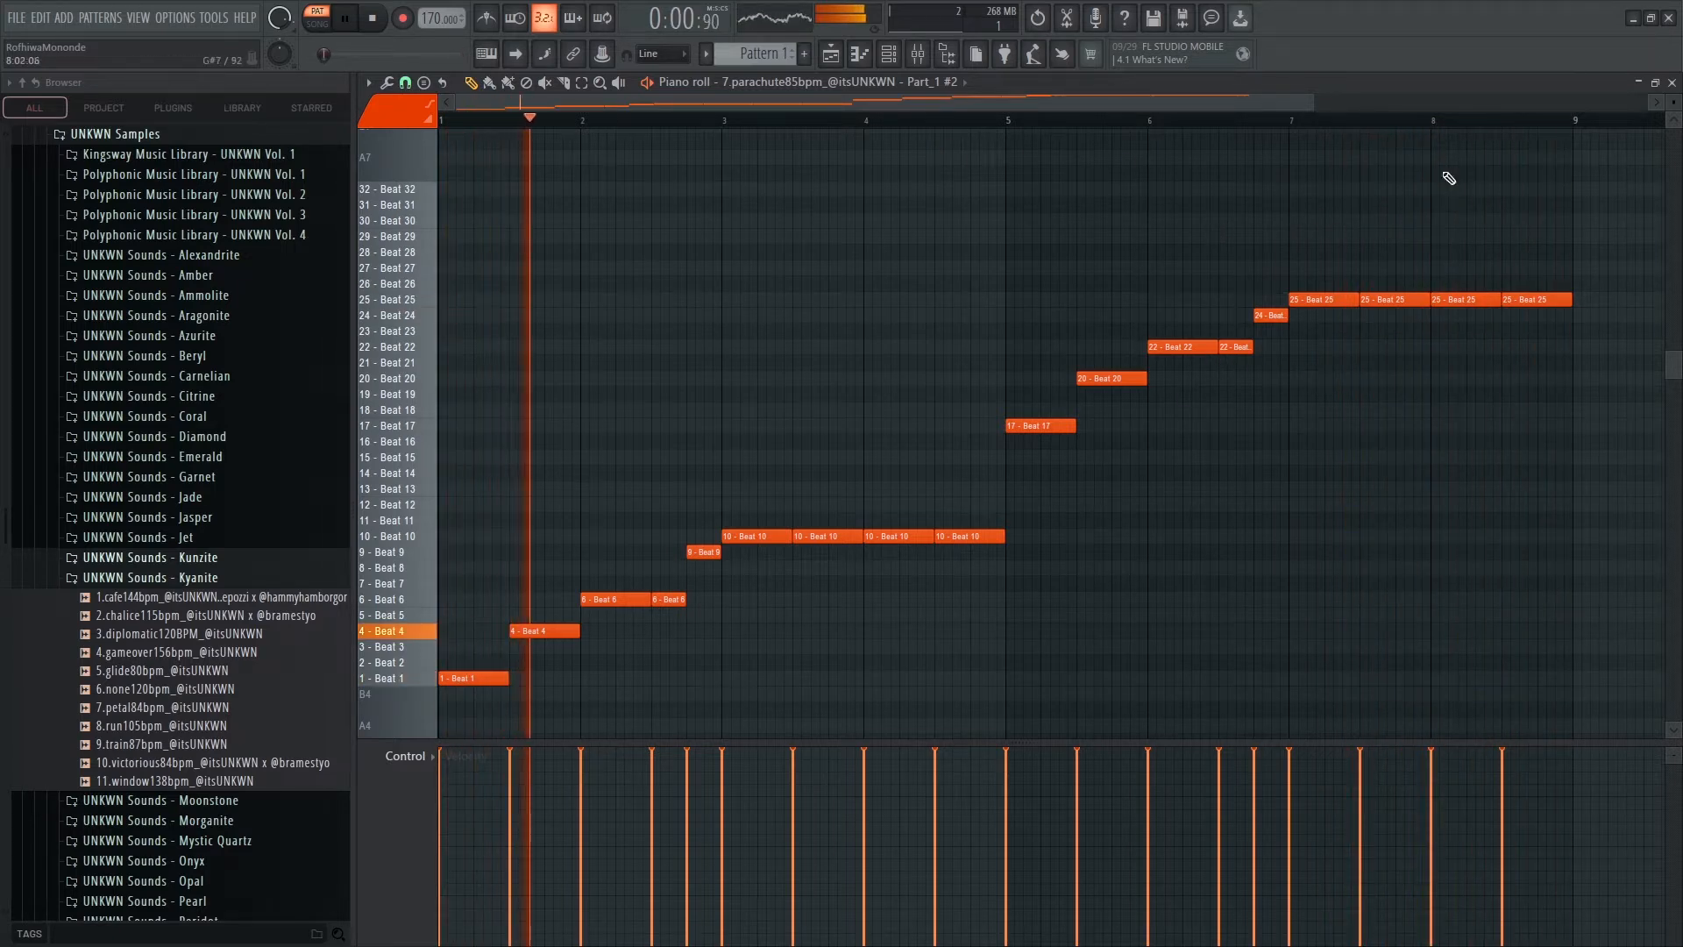
scroll(1119, 293, "down", 5)
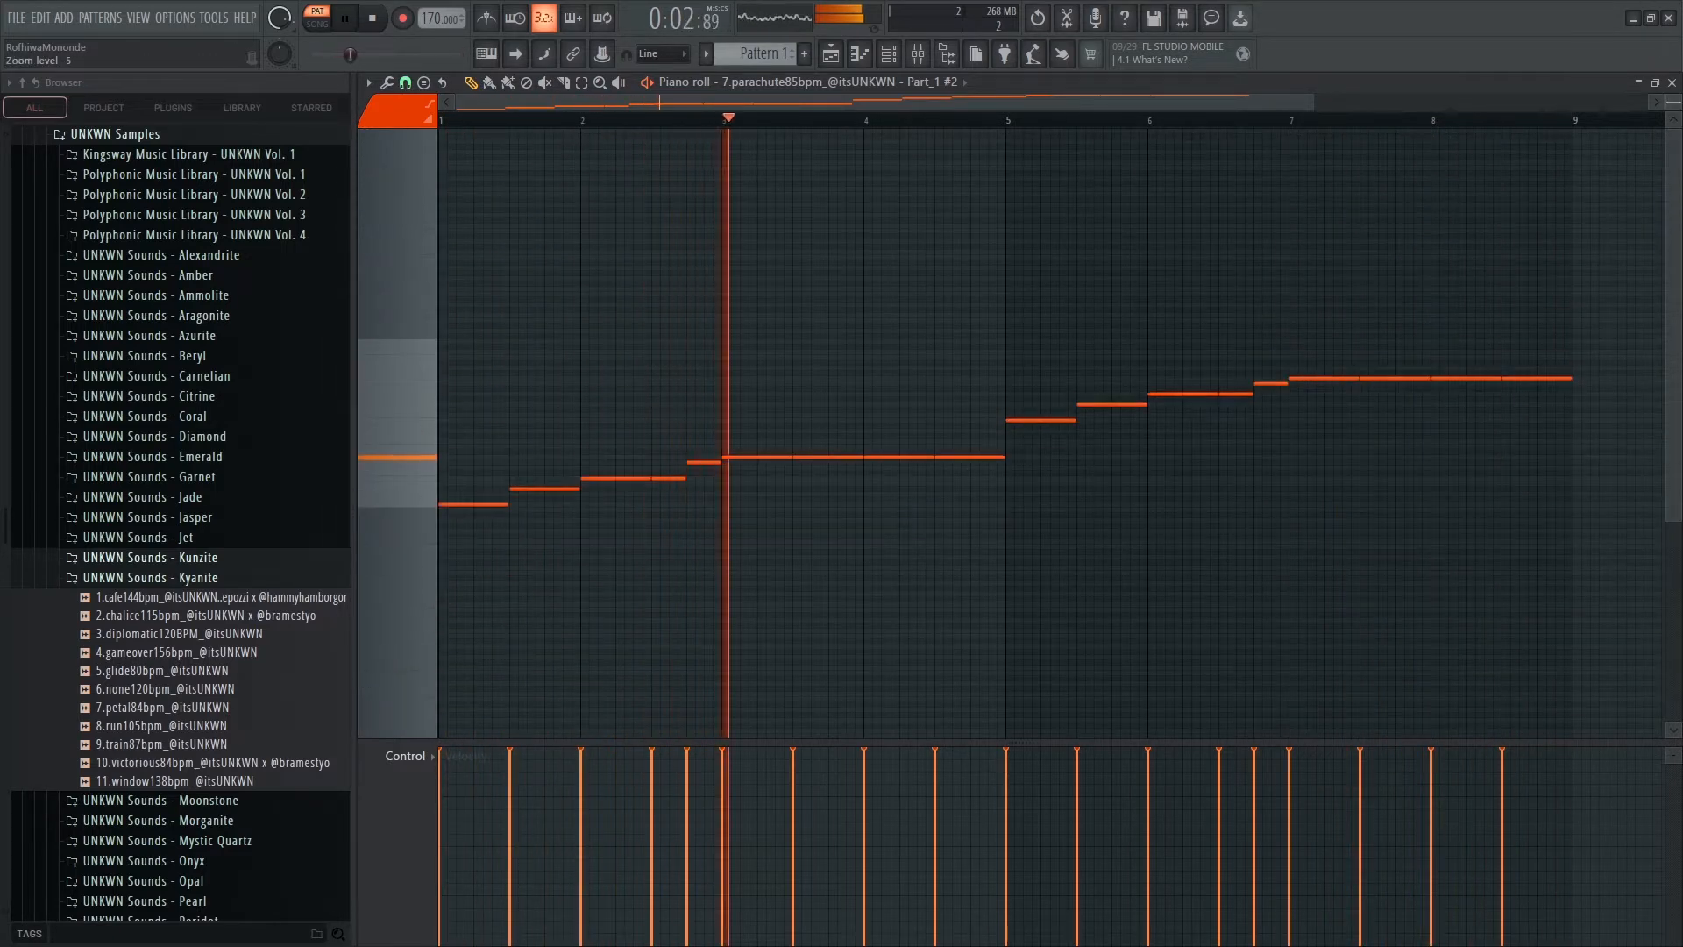
scroll(1118, 293, "up", 5)
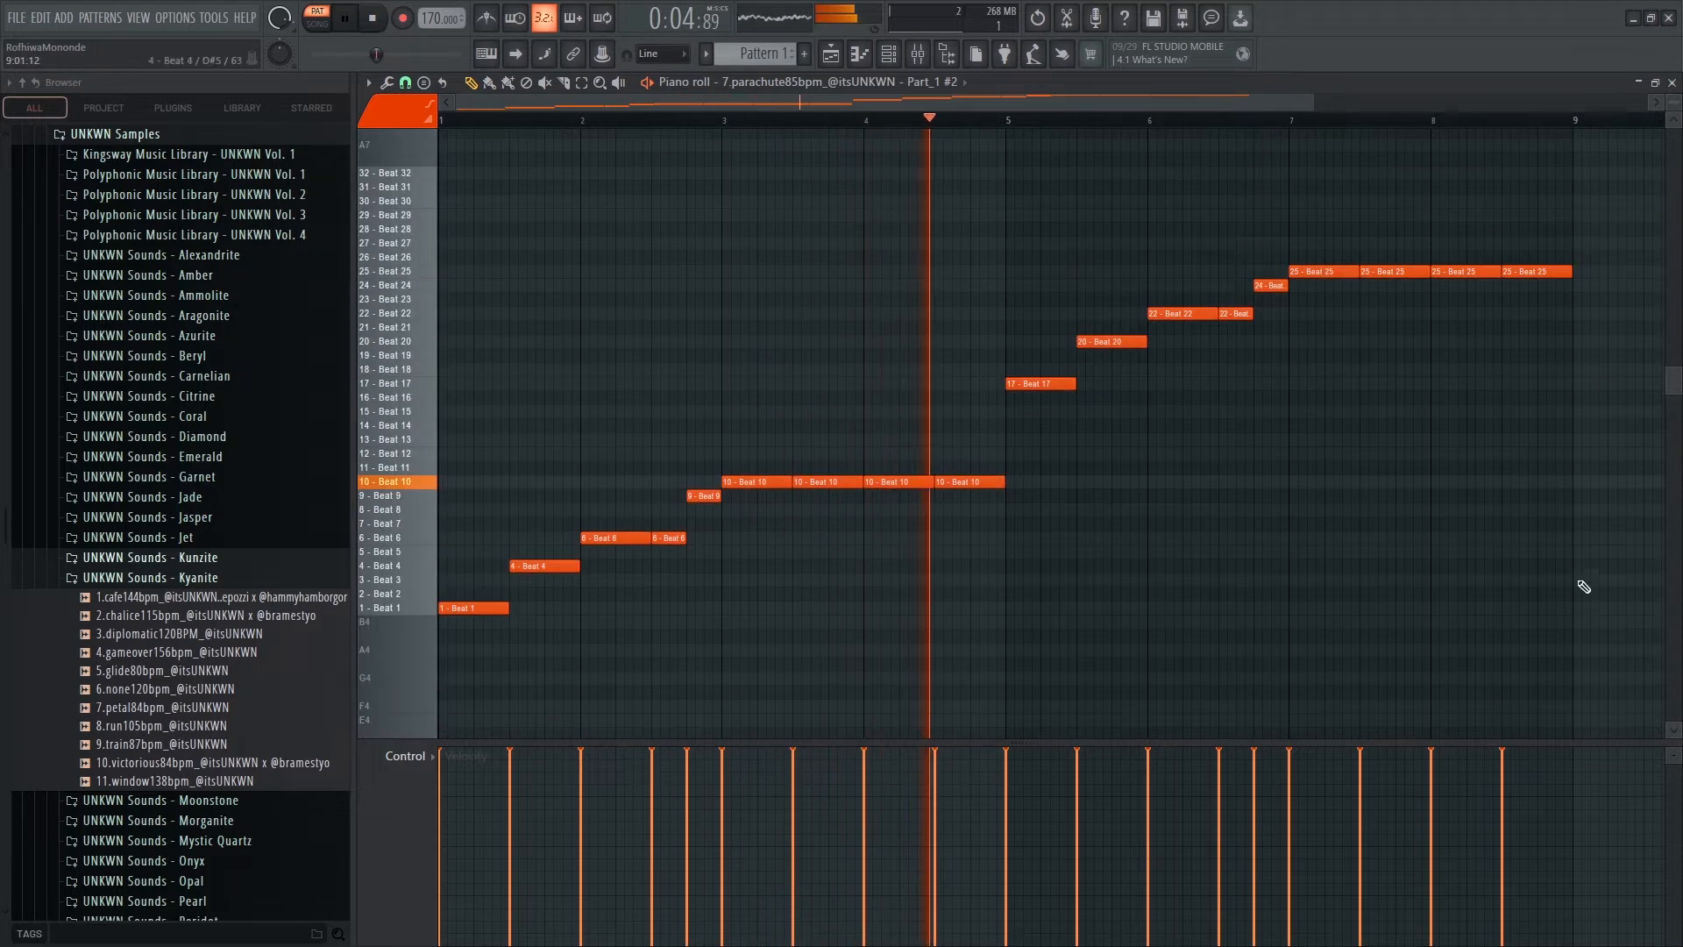
left_click(1504, 706)
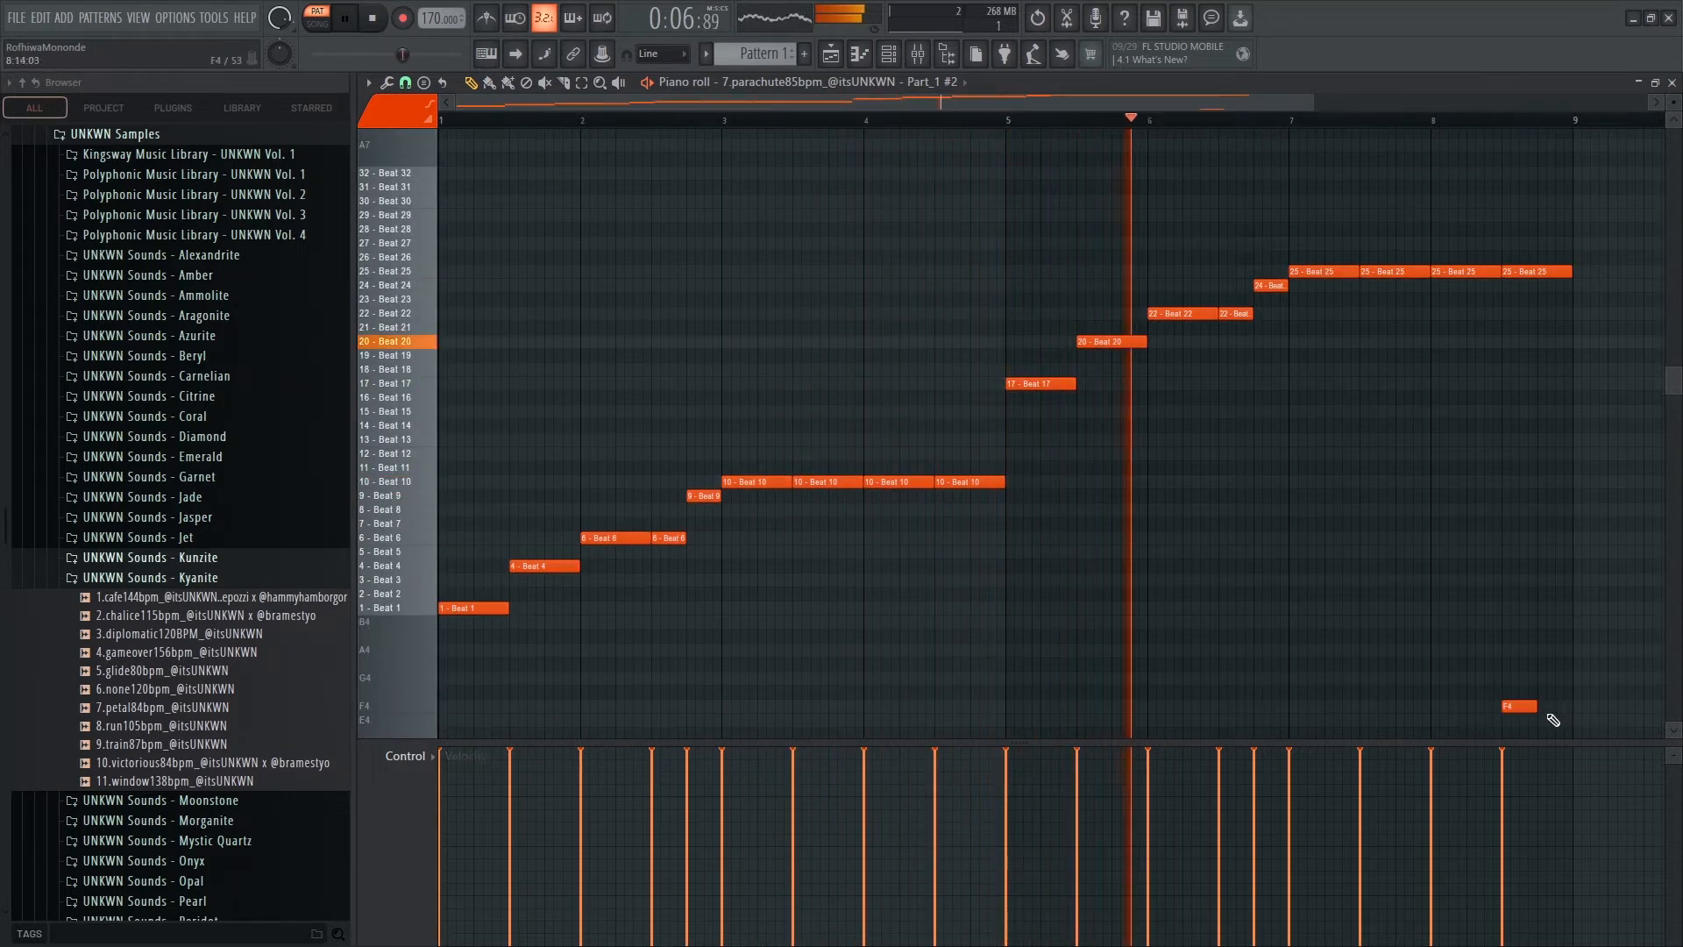
left_click_drag(1538, 706, 1569, 708)
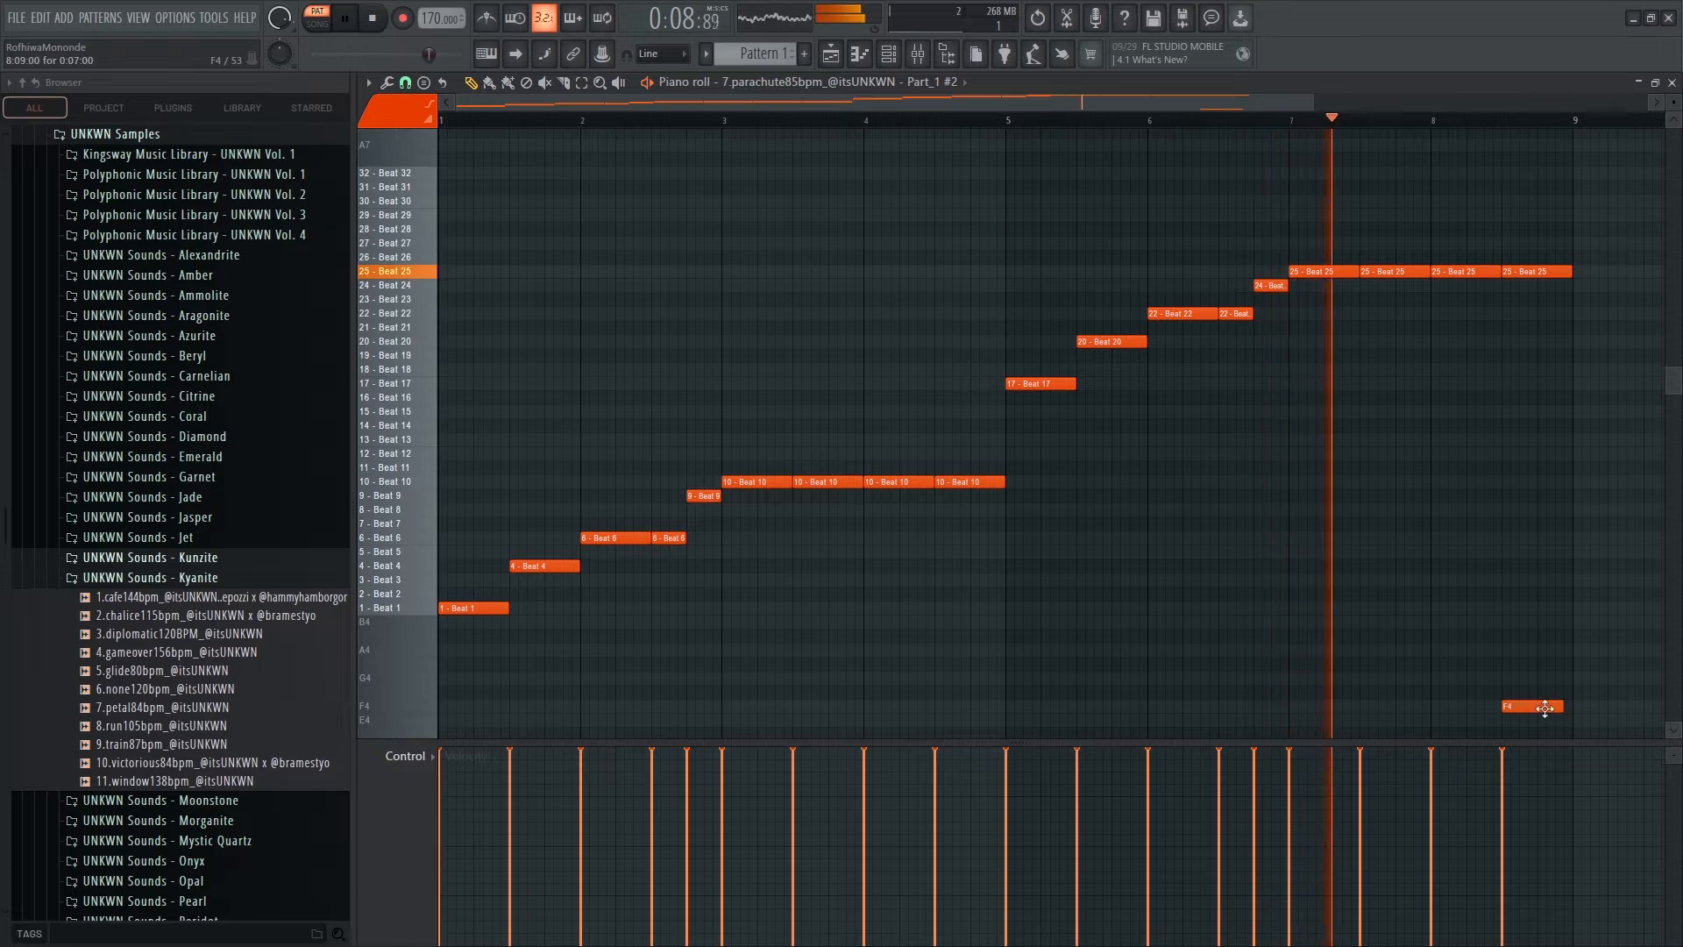
double_click(1556, 707)
left_click(931, 582)
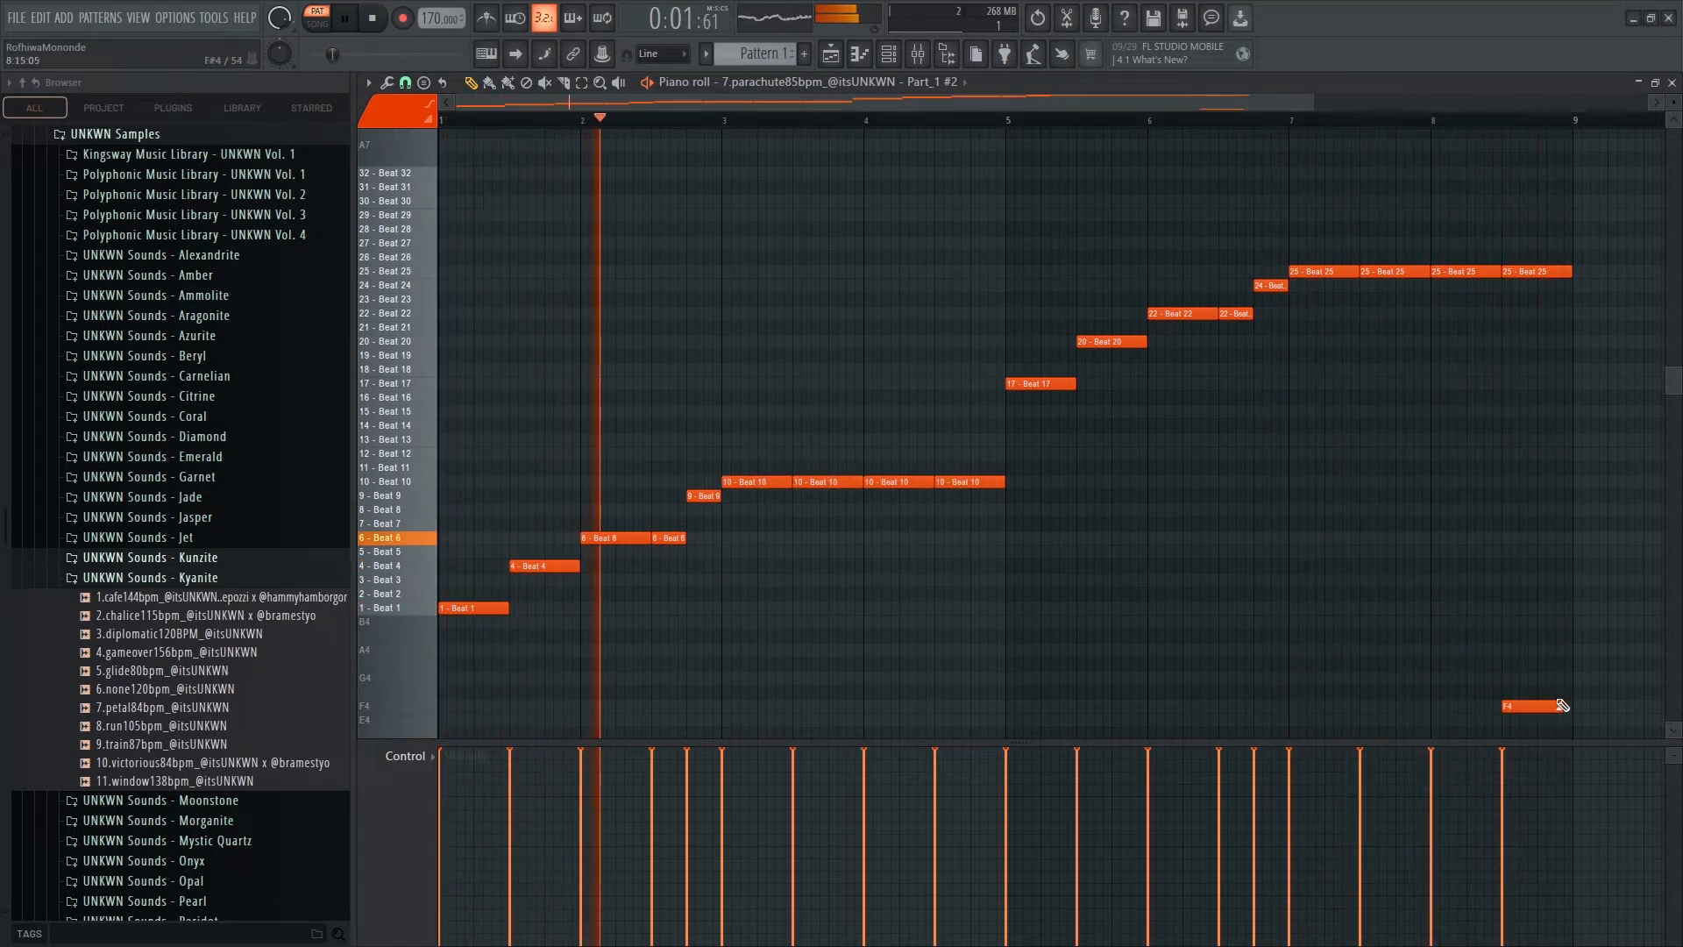
left_click_drag(1561, 708, 1568, 708)
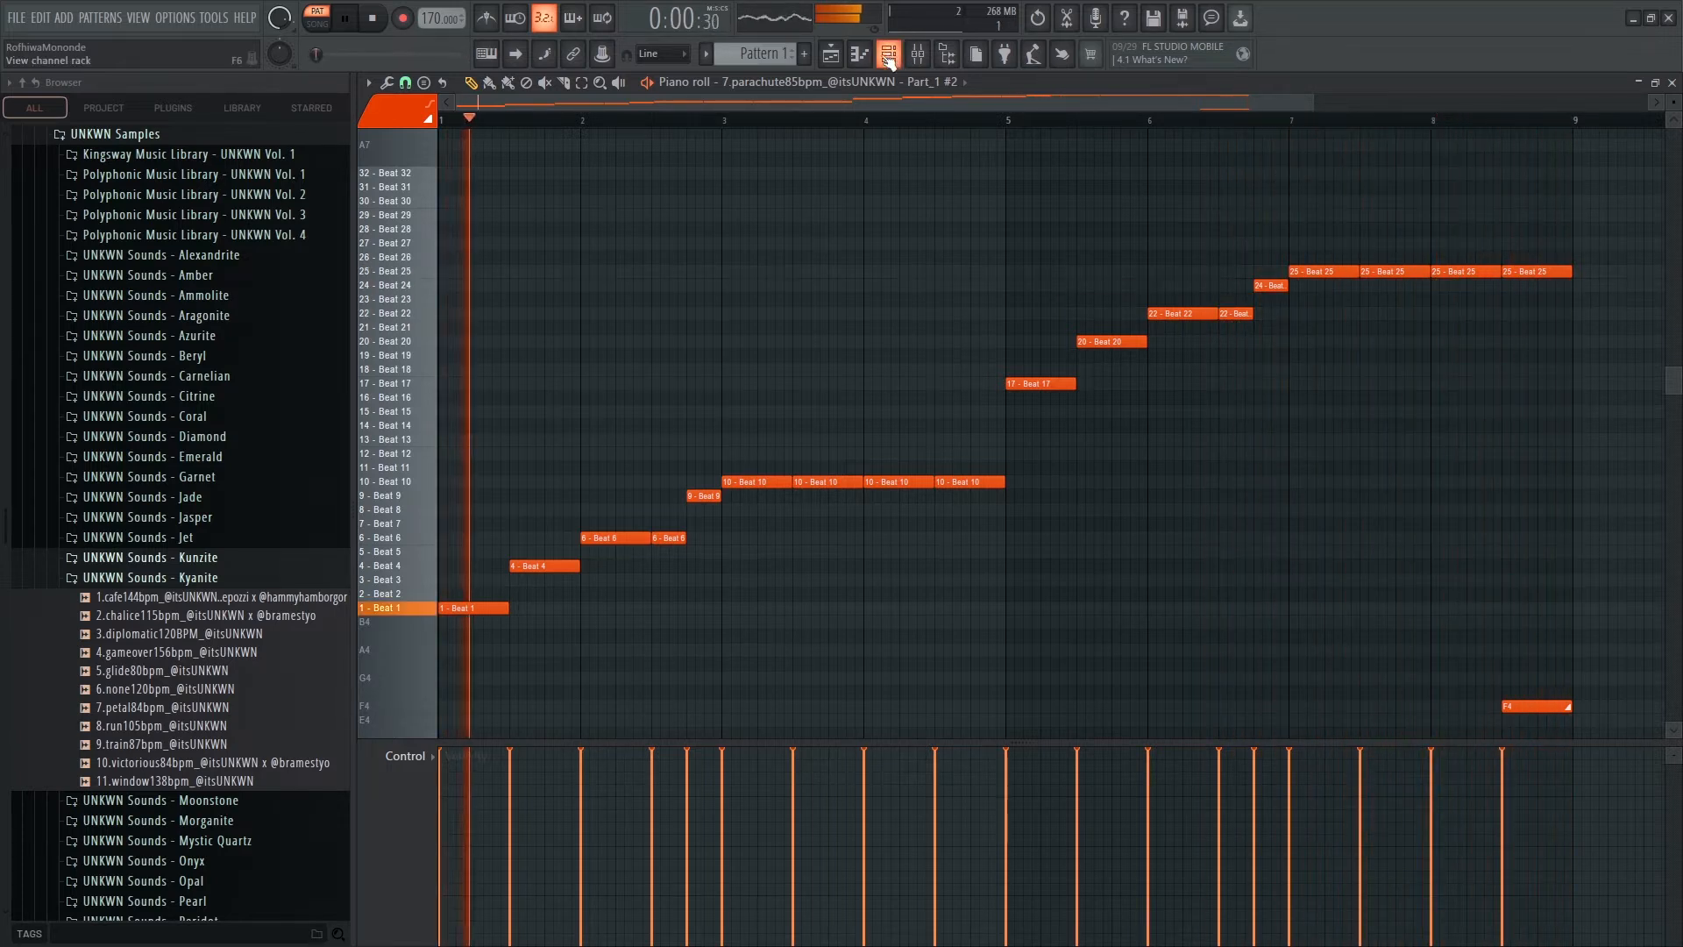
Shorten the F4 slide note to the last quarter of bar 8, lower its velocity, and close the piano roll.
mouse_move(1570, 707)
left_mouse_down()
mouse_move(1622, 704)
mouse_move(1570, 710)
left_mouse_up()
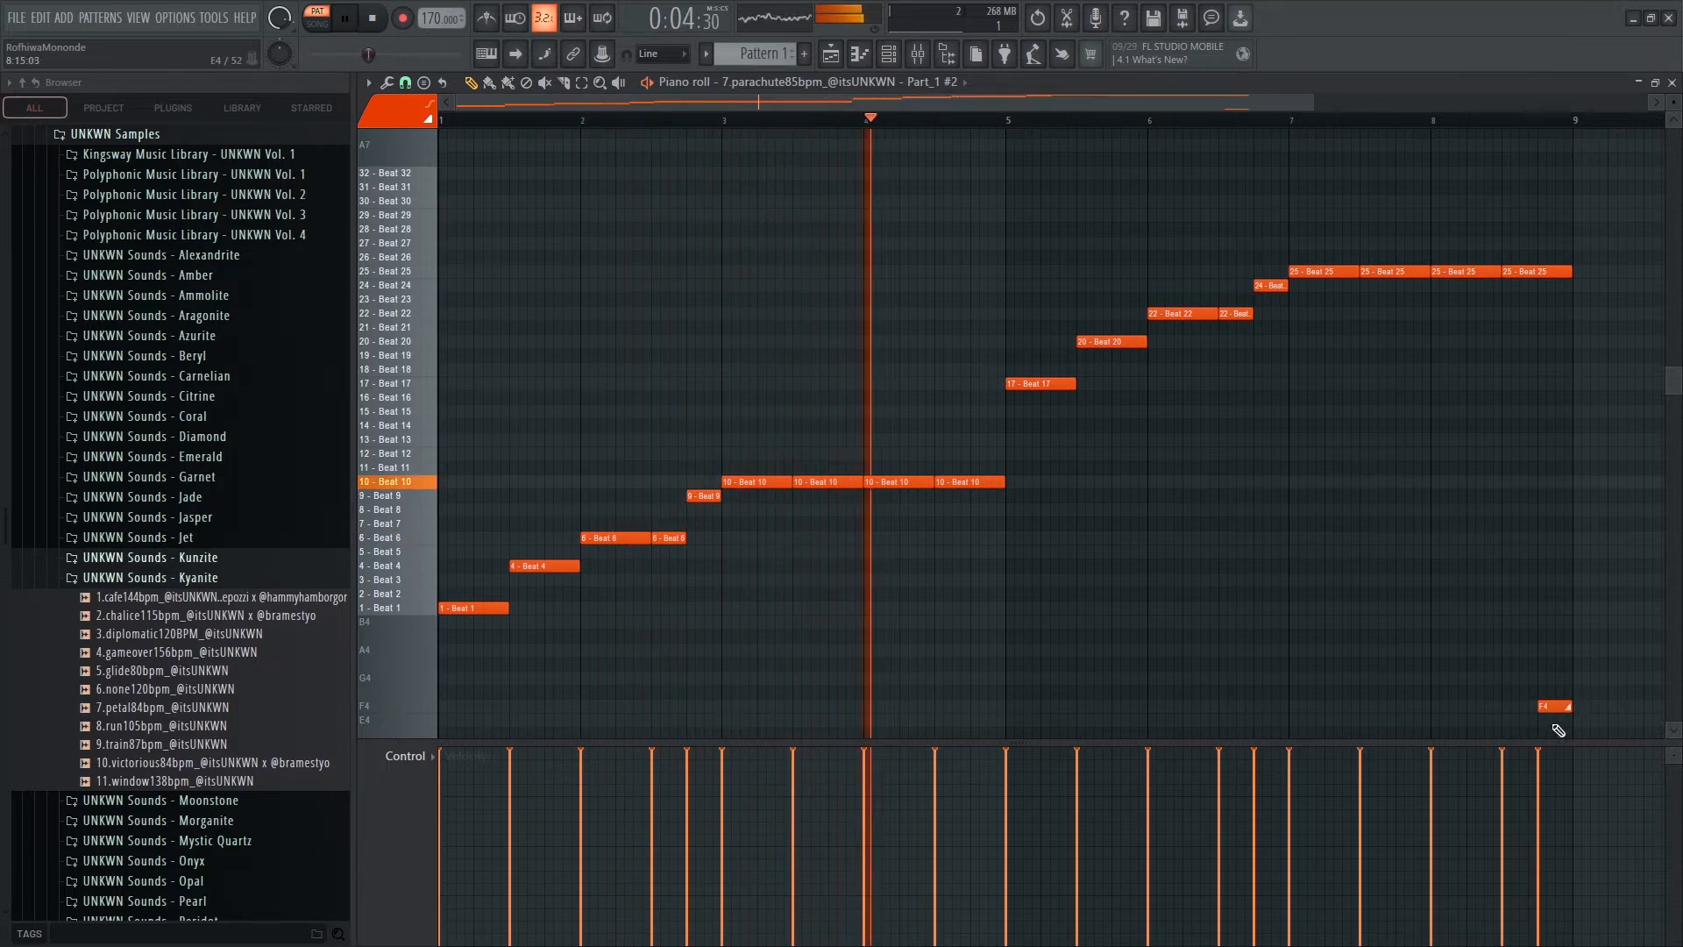
left_click_drag(1534, 792, 1537, 833)
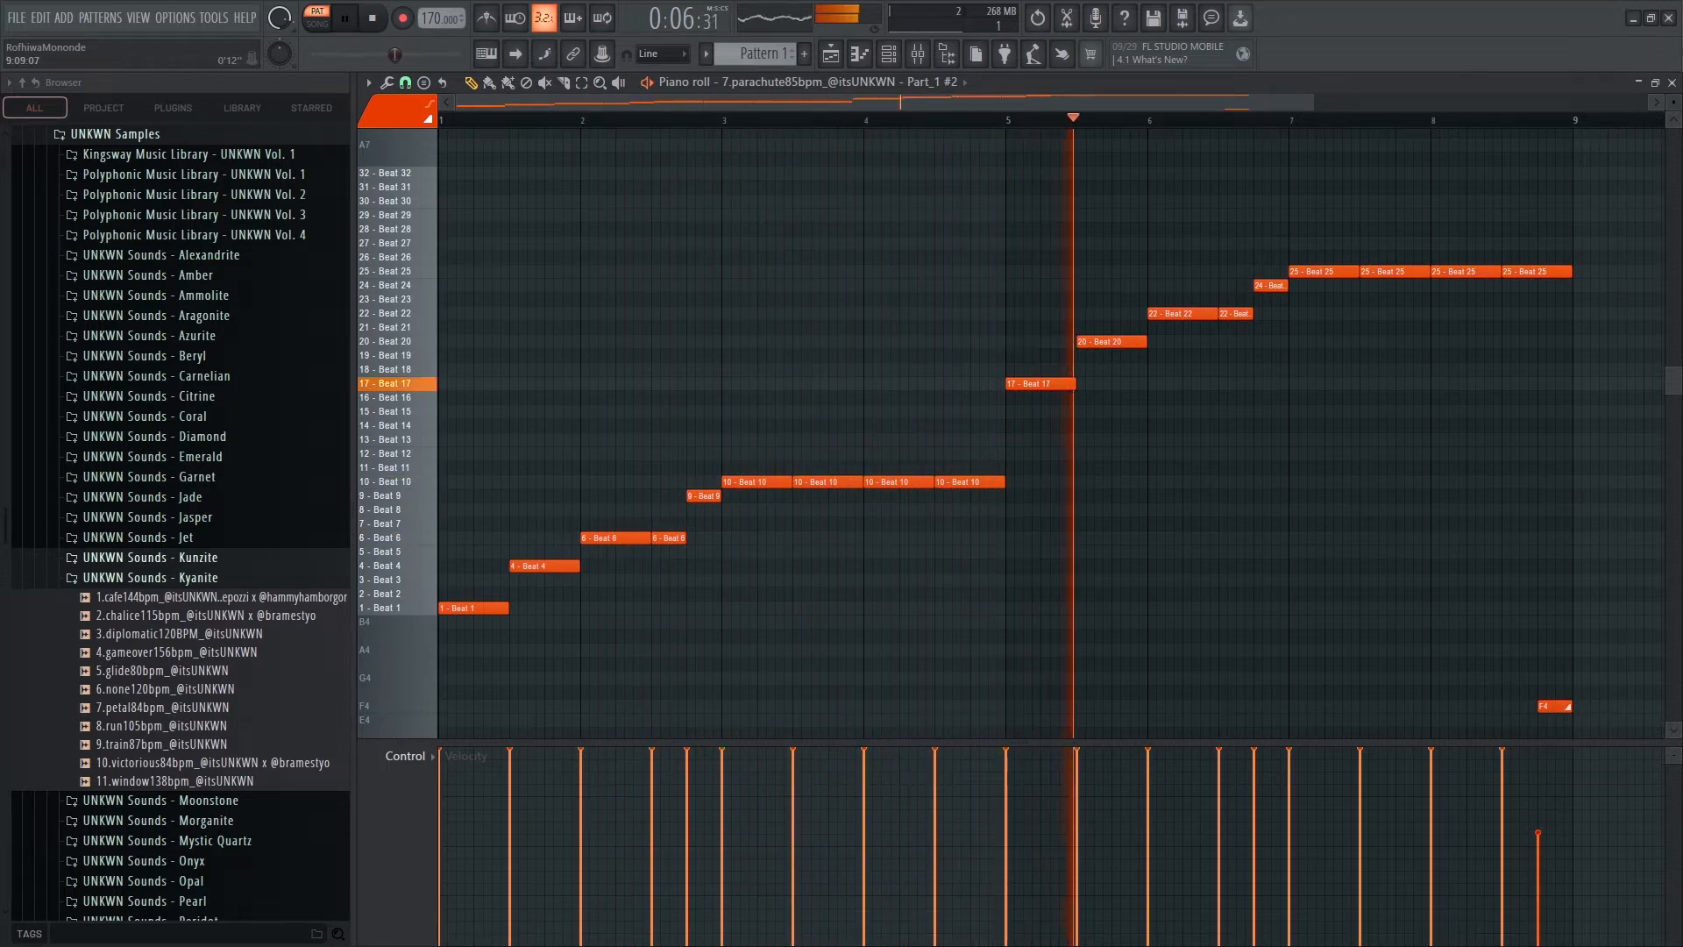
left_click(1671, 82)
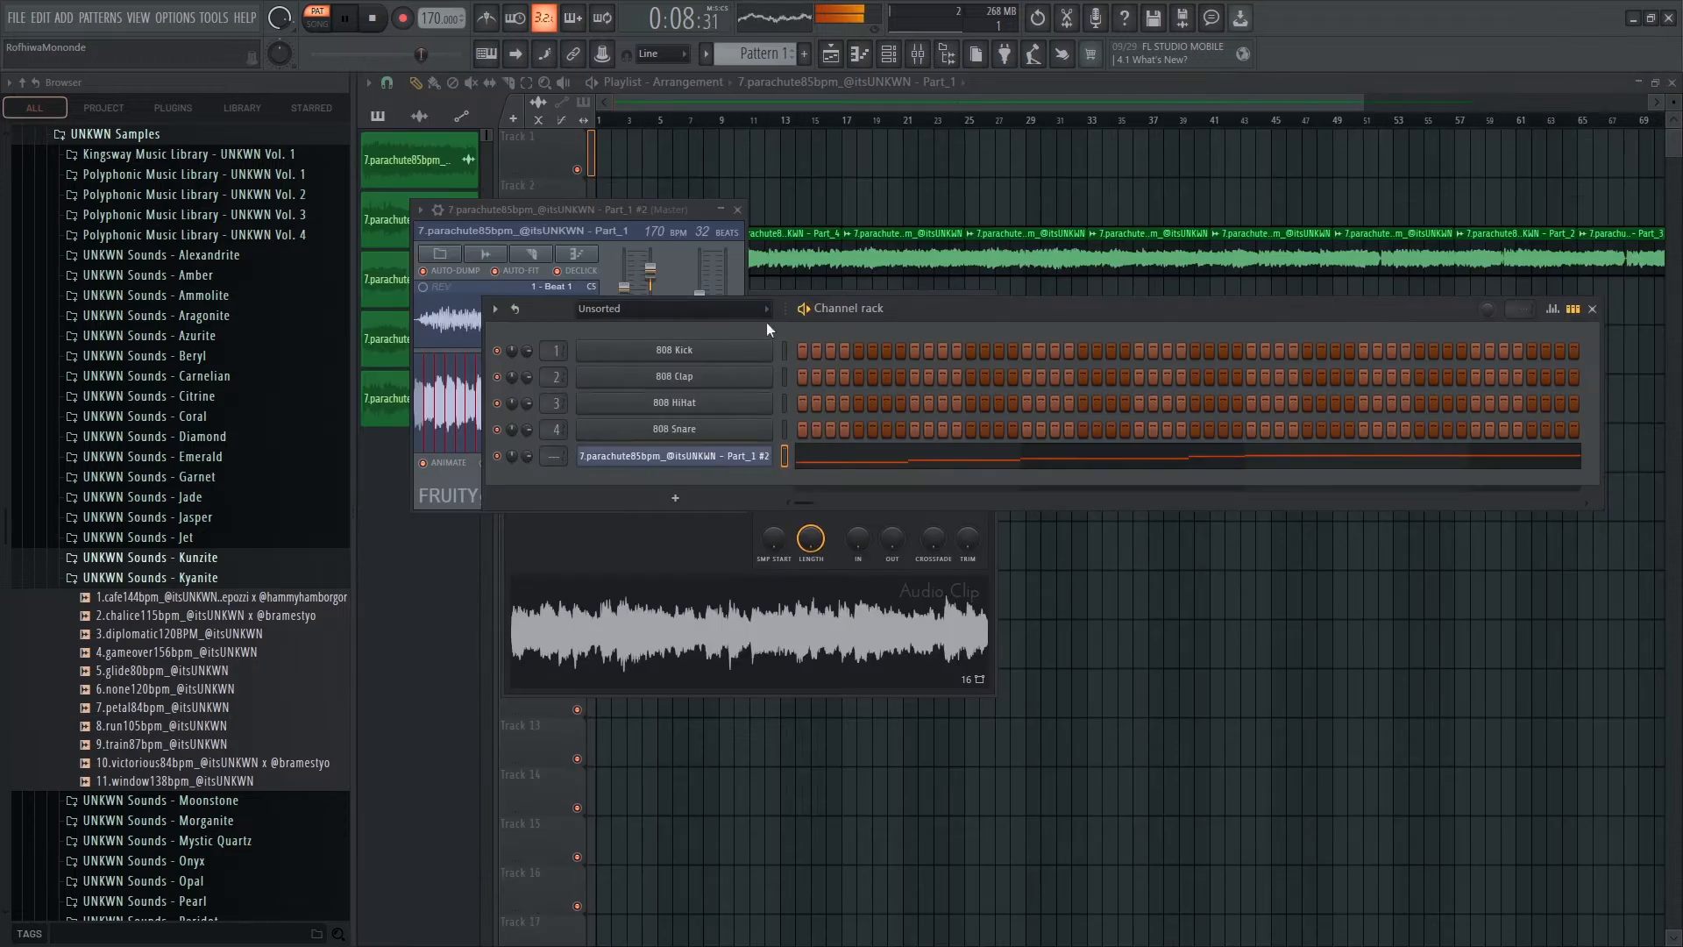
Browse the sample folders for drum kits and check the 808 HiHat channel's miscellaneous settings.
left_click(119, 578)
scroll(187, 586, "down", 15)
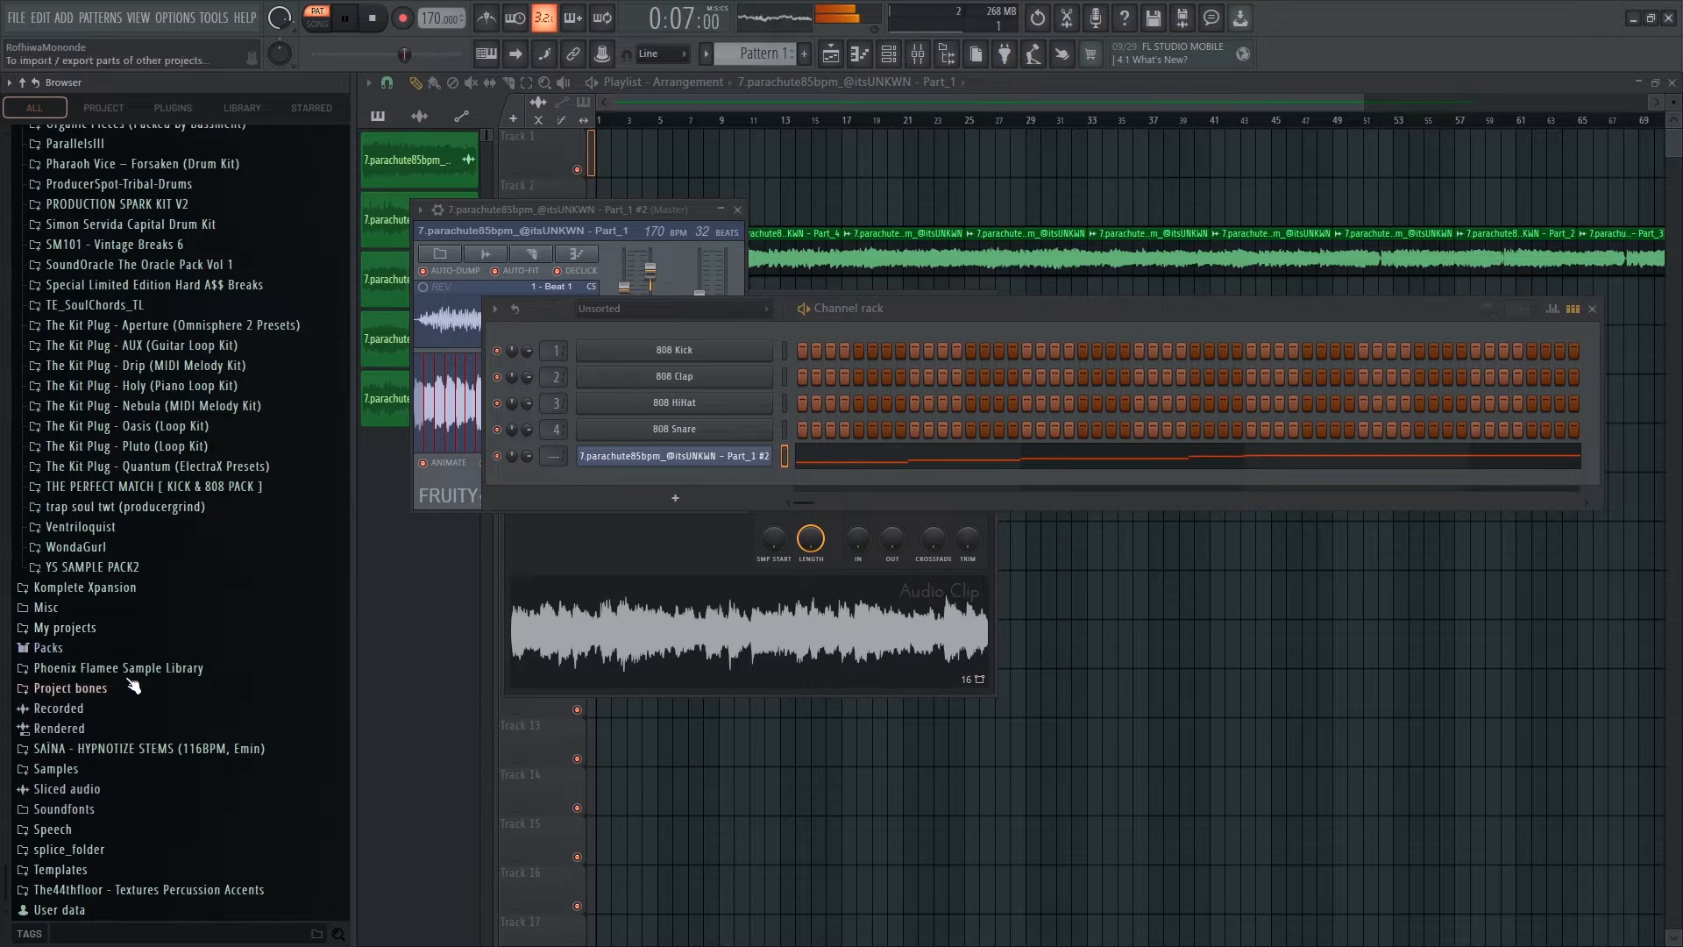
left_click(698, 404)
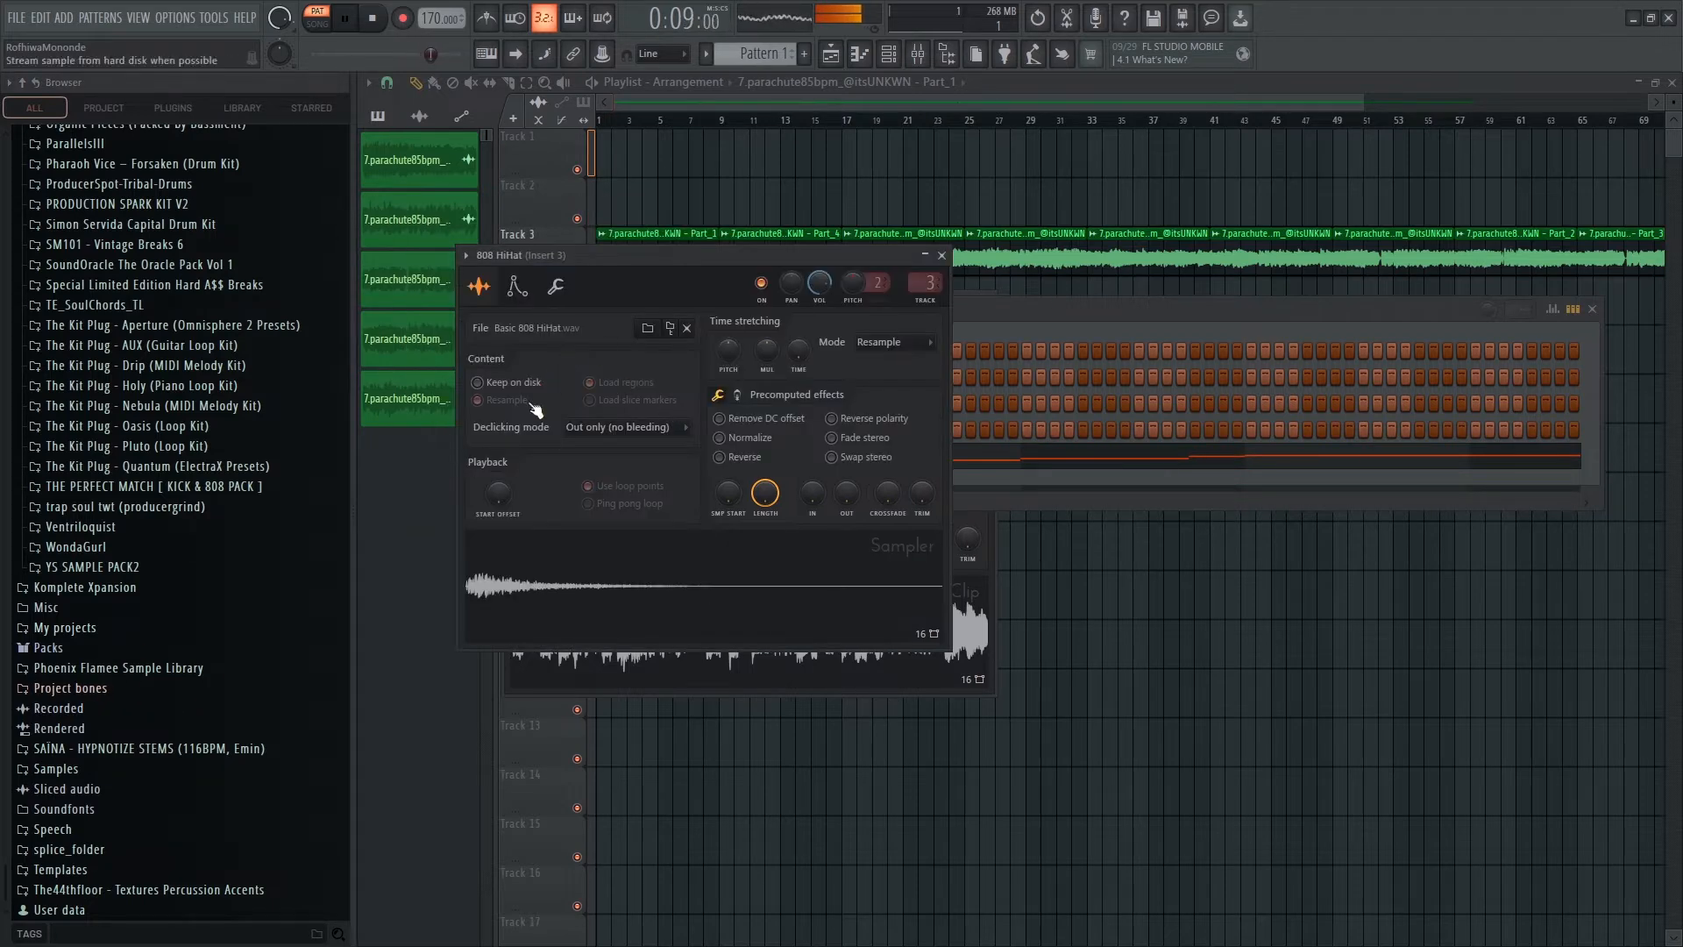
left_click(574, 287)
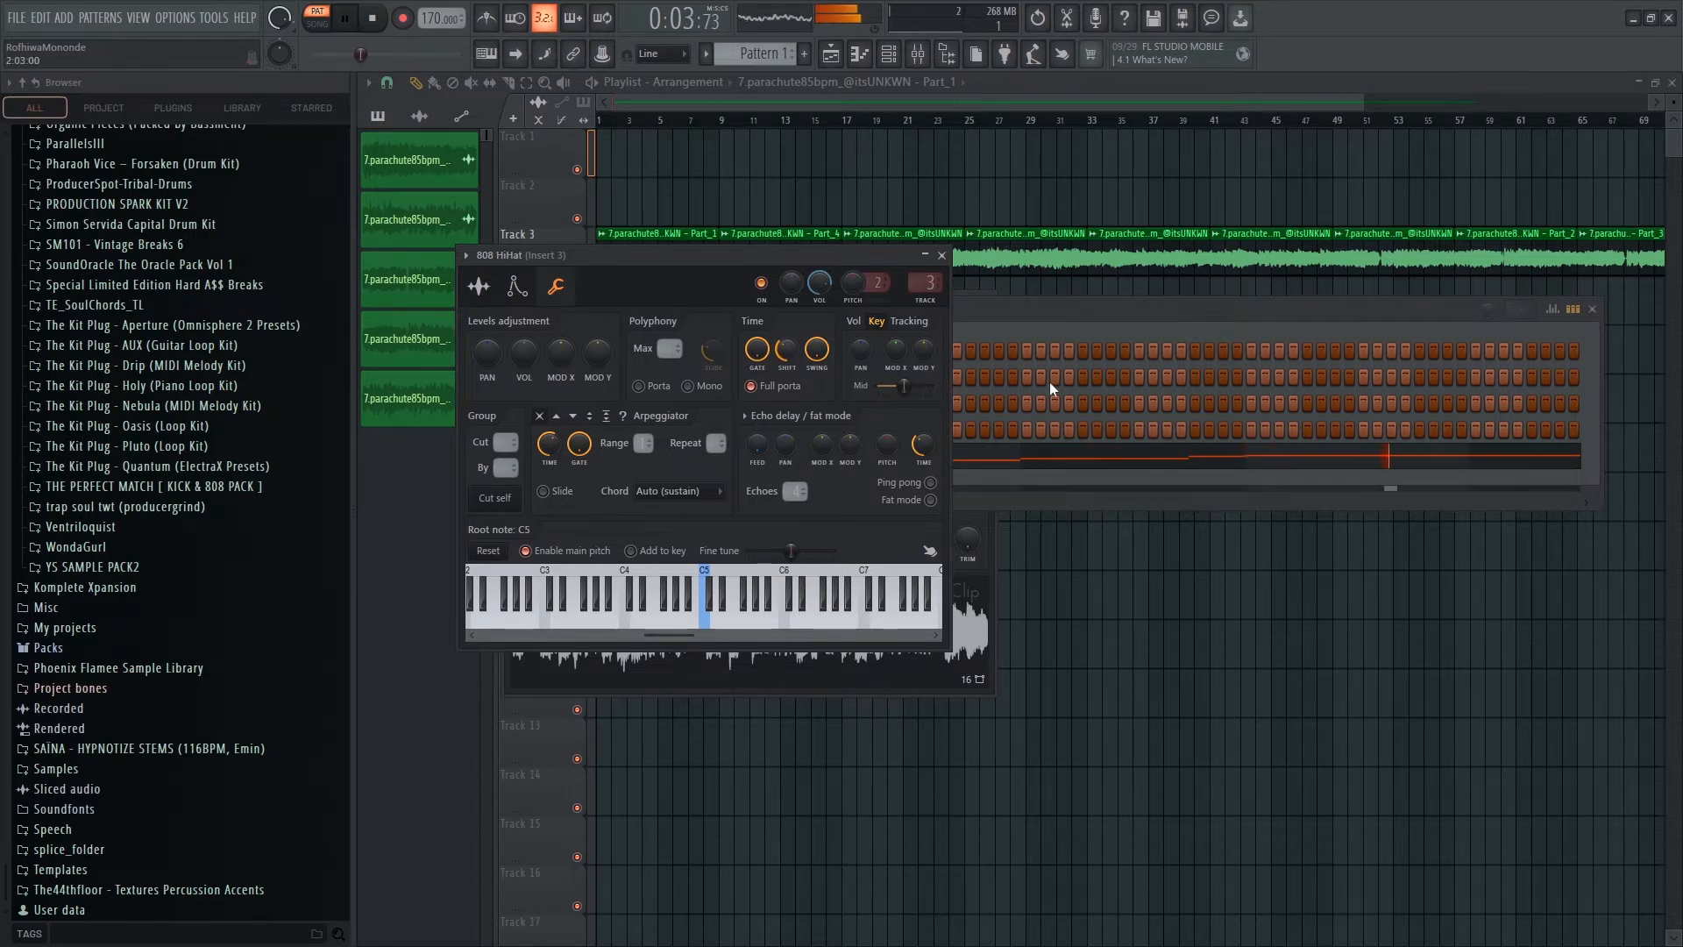
left_click(1061, 324)
Try filling the 808 HiHat channel on every 2 steps, and settle on a fill of every 4 steps.
right_click(739, 408)
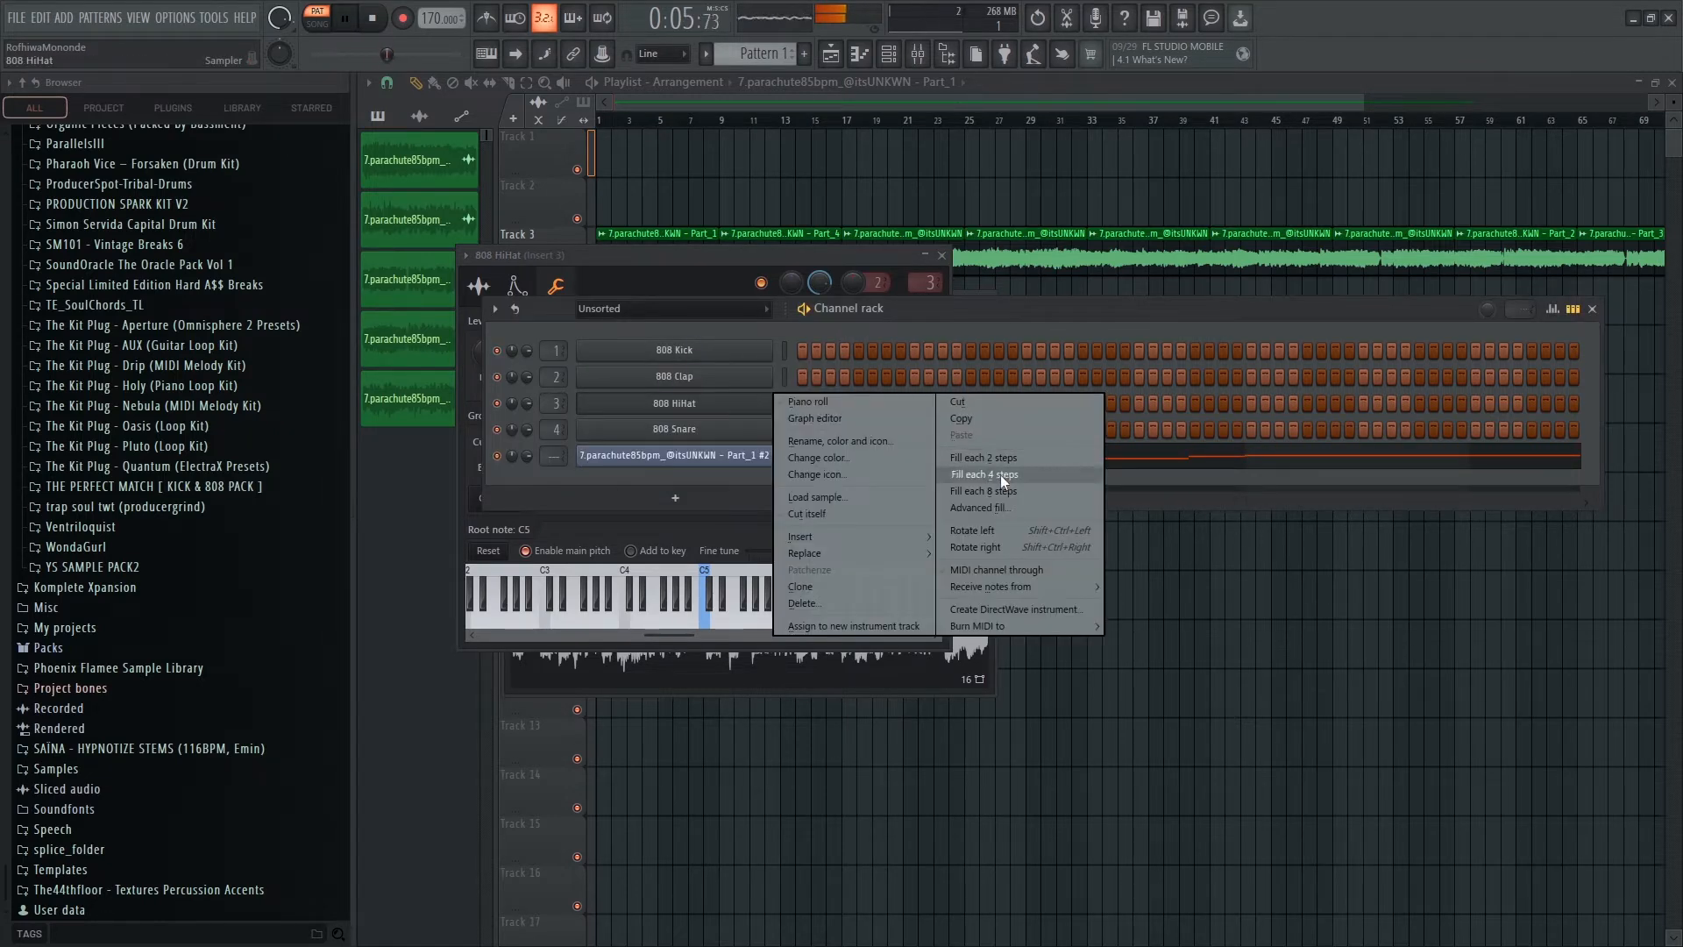
left_click(1008, 454)
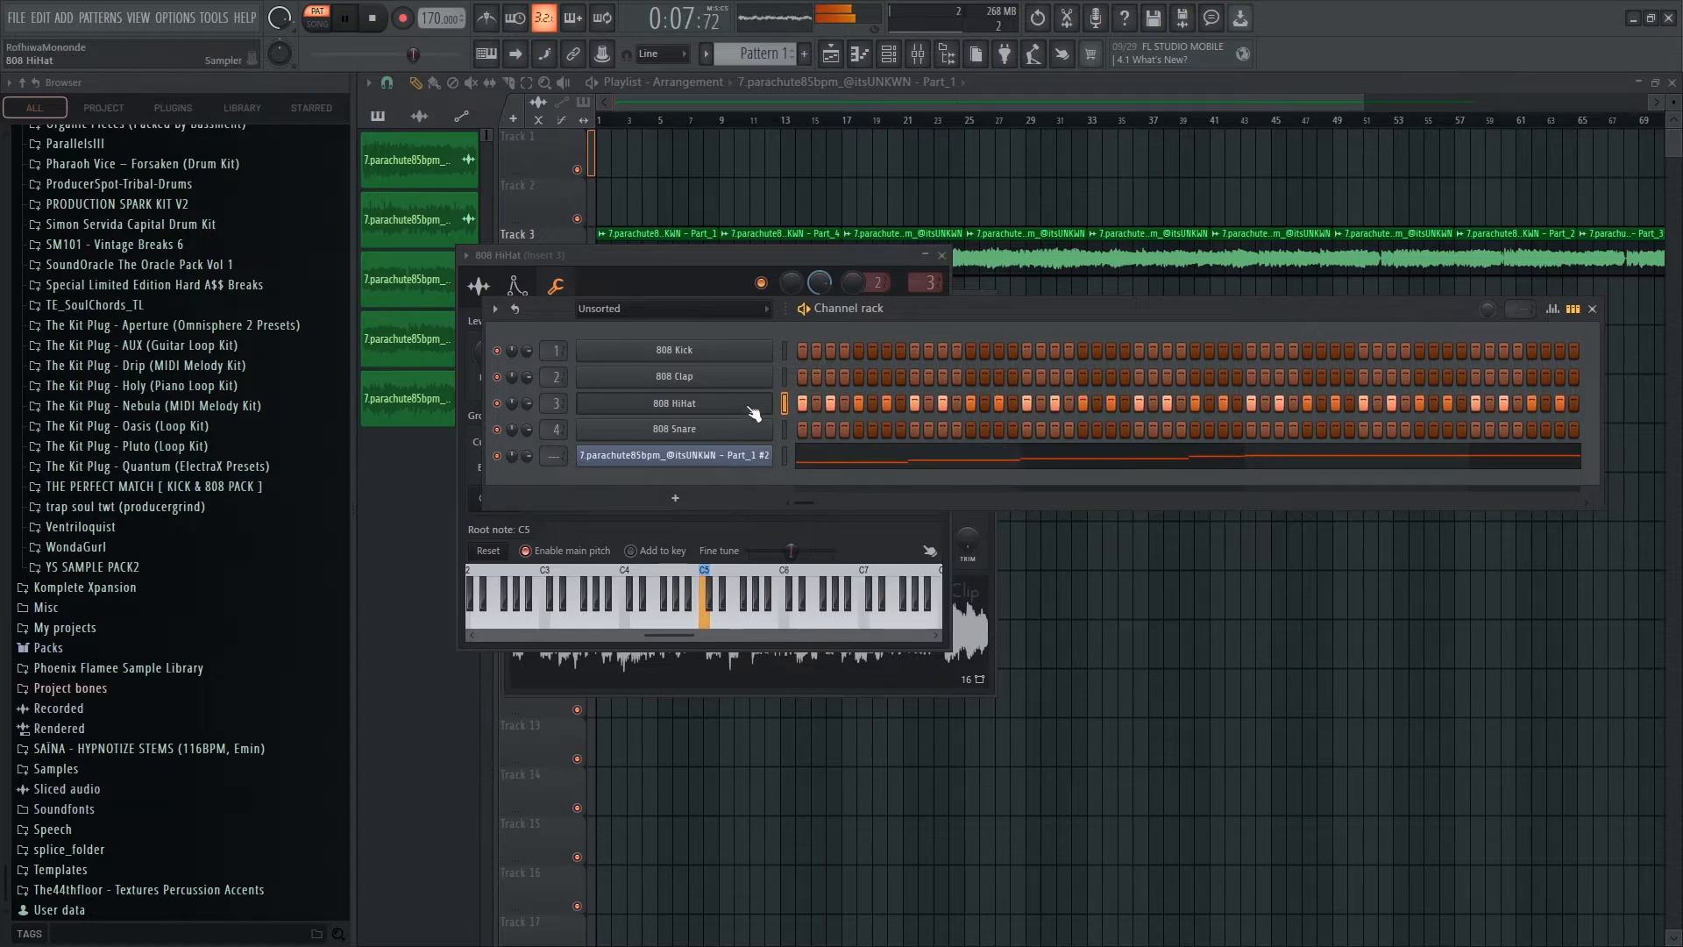
right_click(752, 412)
left_click(984, 474)
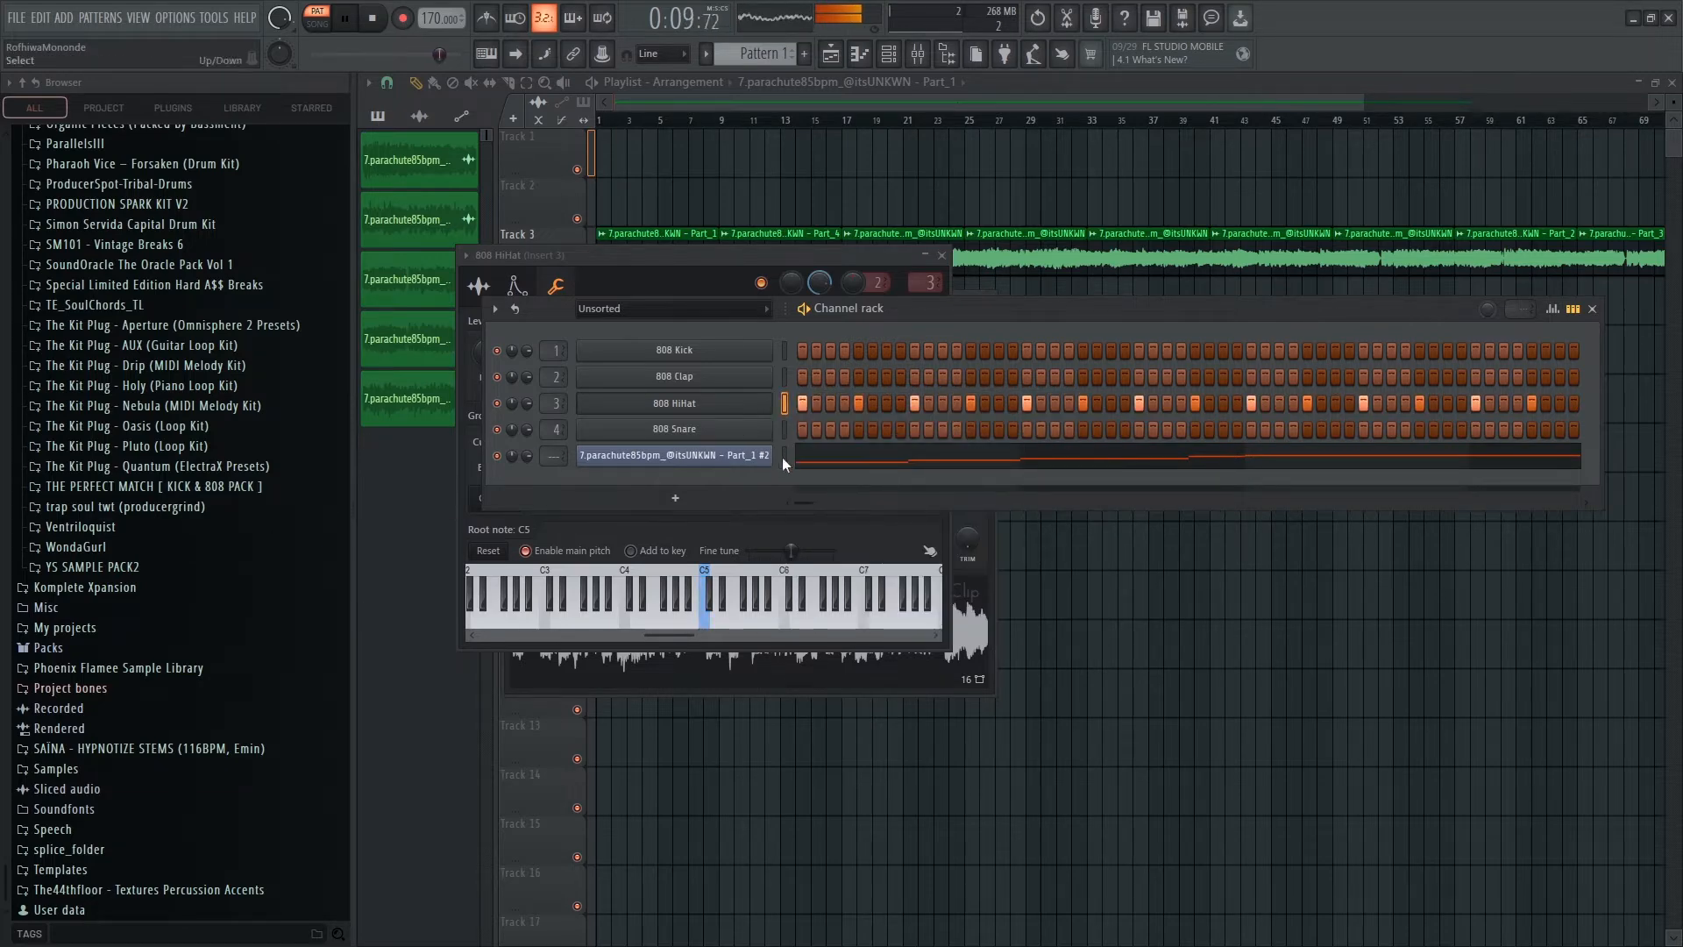
Open the Hi Hats folder of the WavSupply KC Supreme Parallels Vol. III drum kit and audition its samples.
right_click(768, 405)
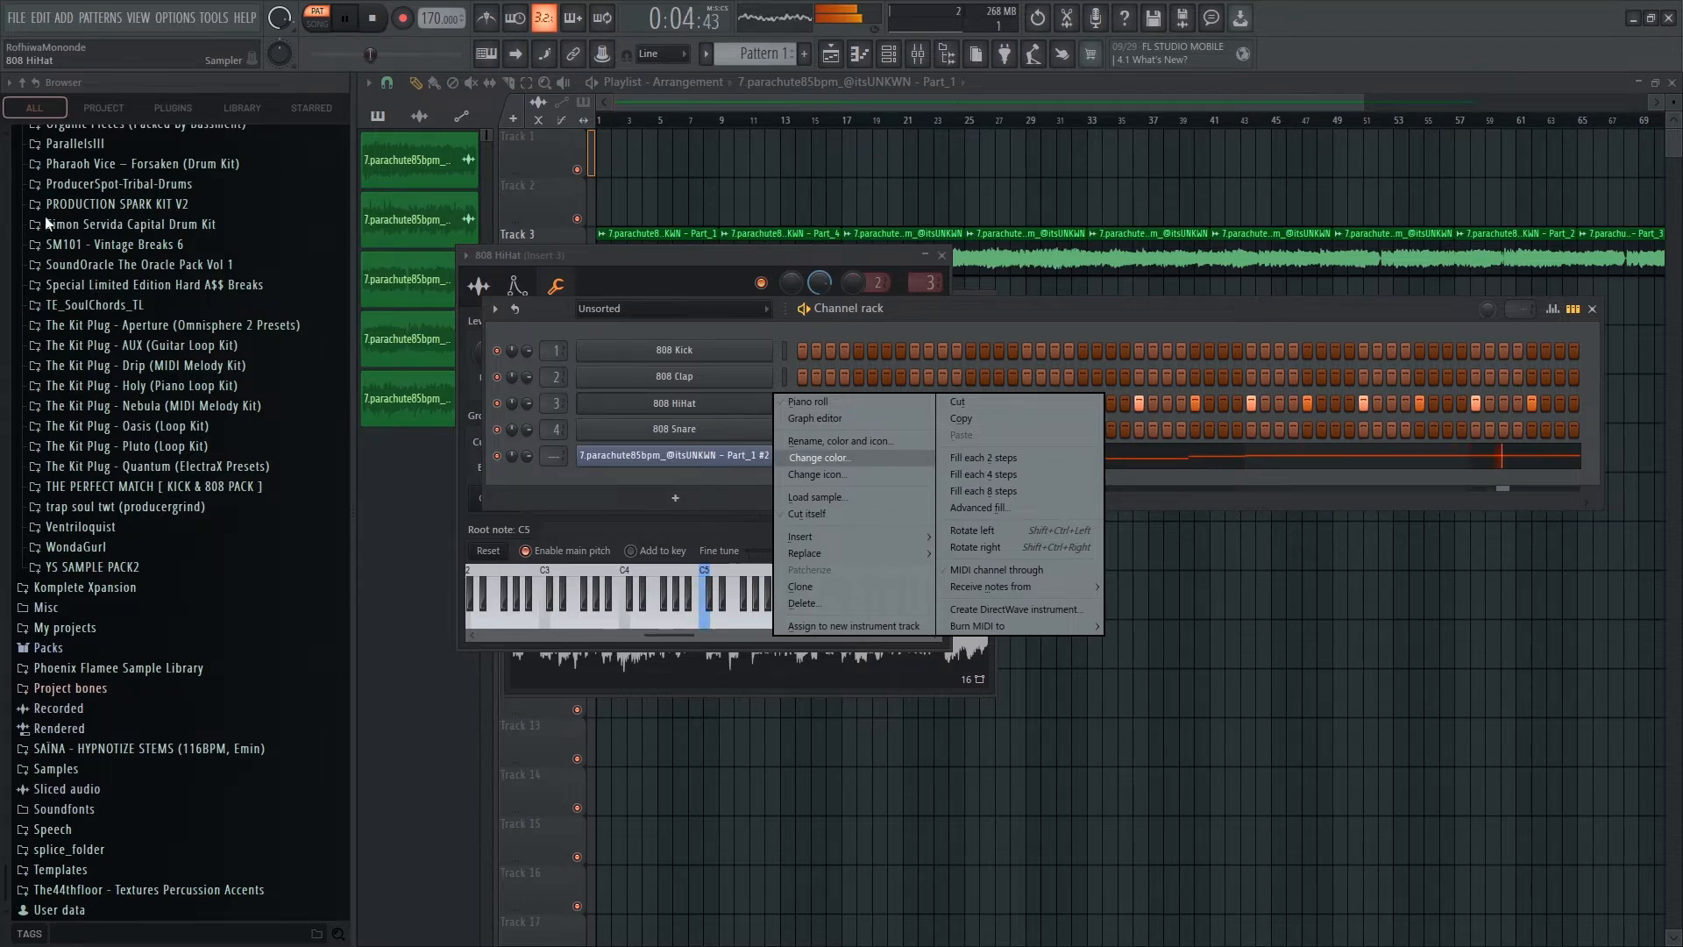
left_click(83, 147)
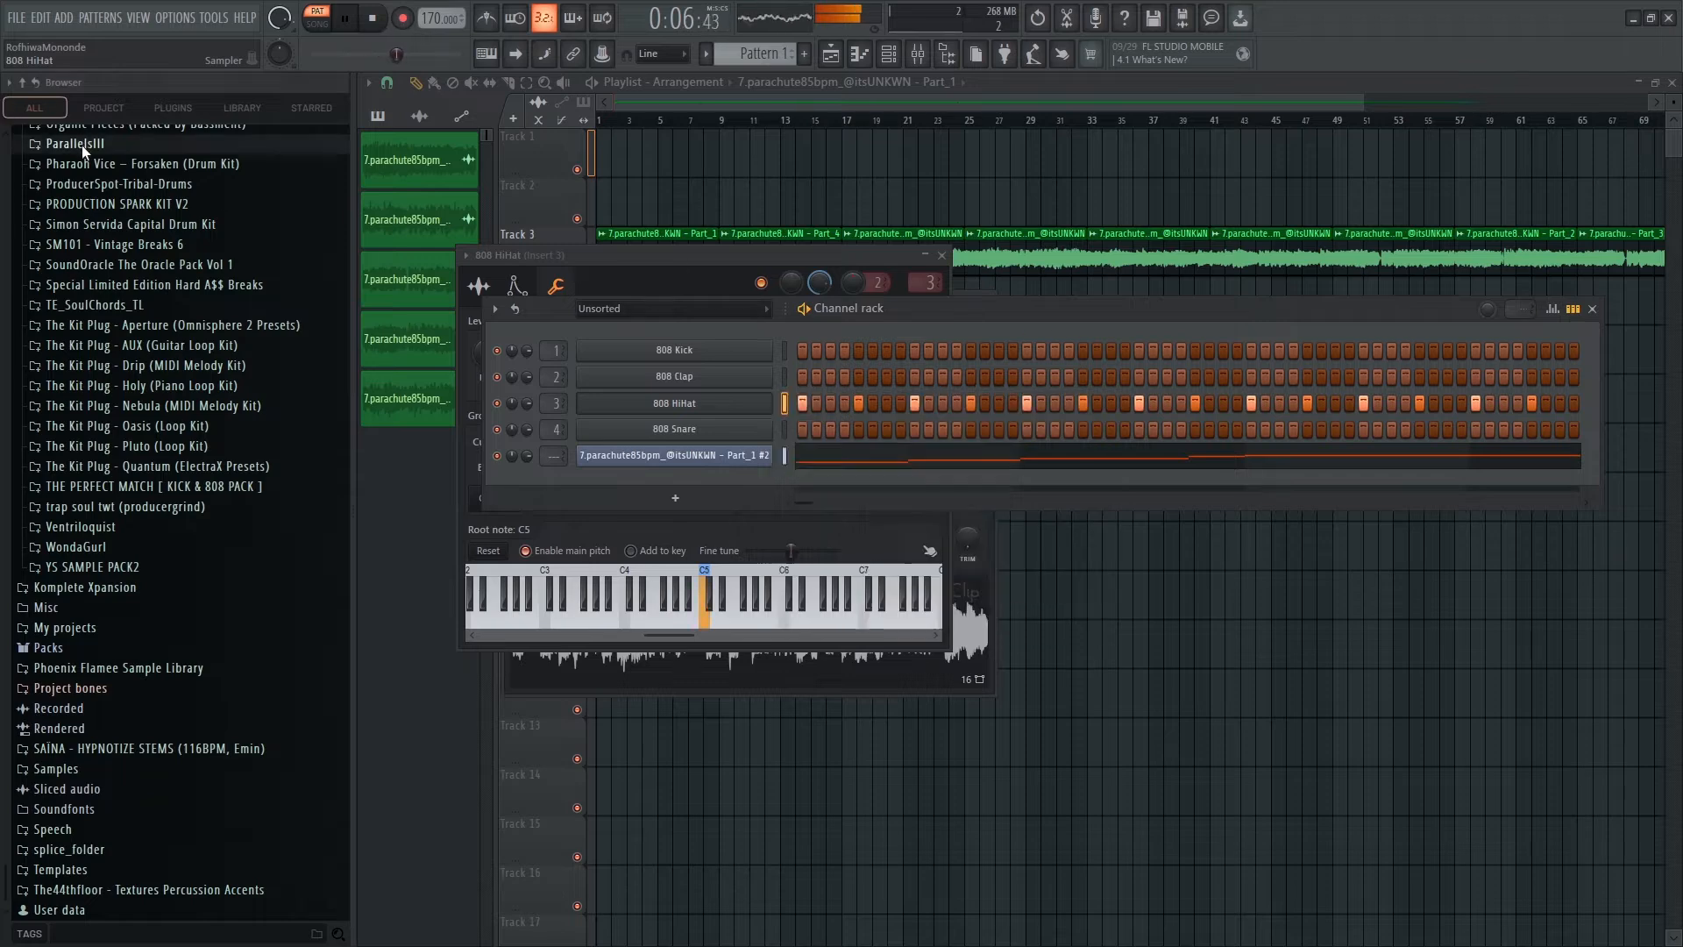
left_click(83, 147)
left_click(83, 165)
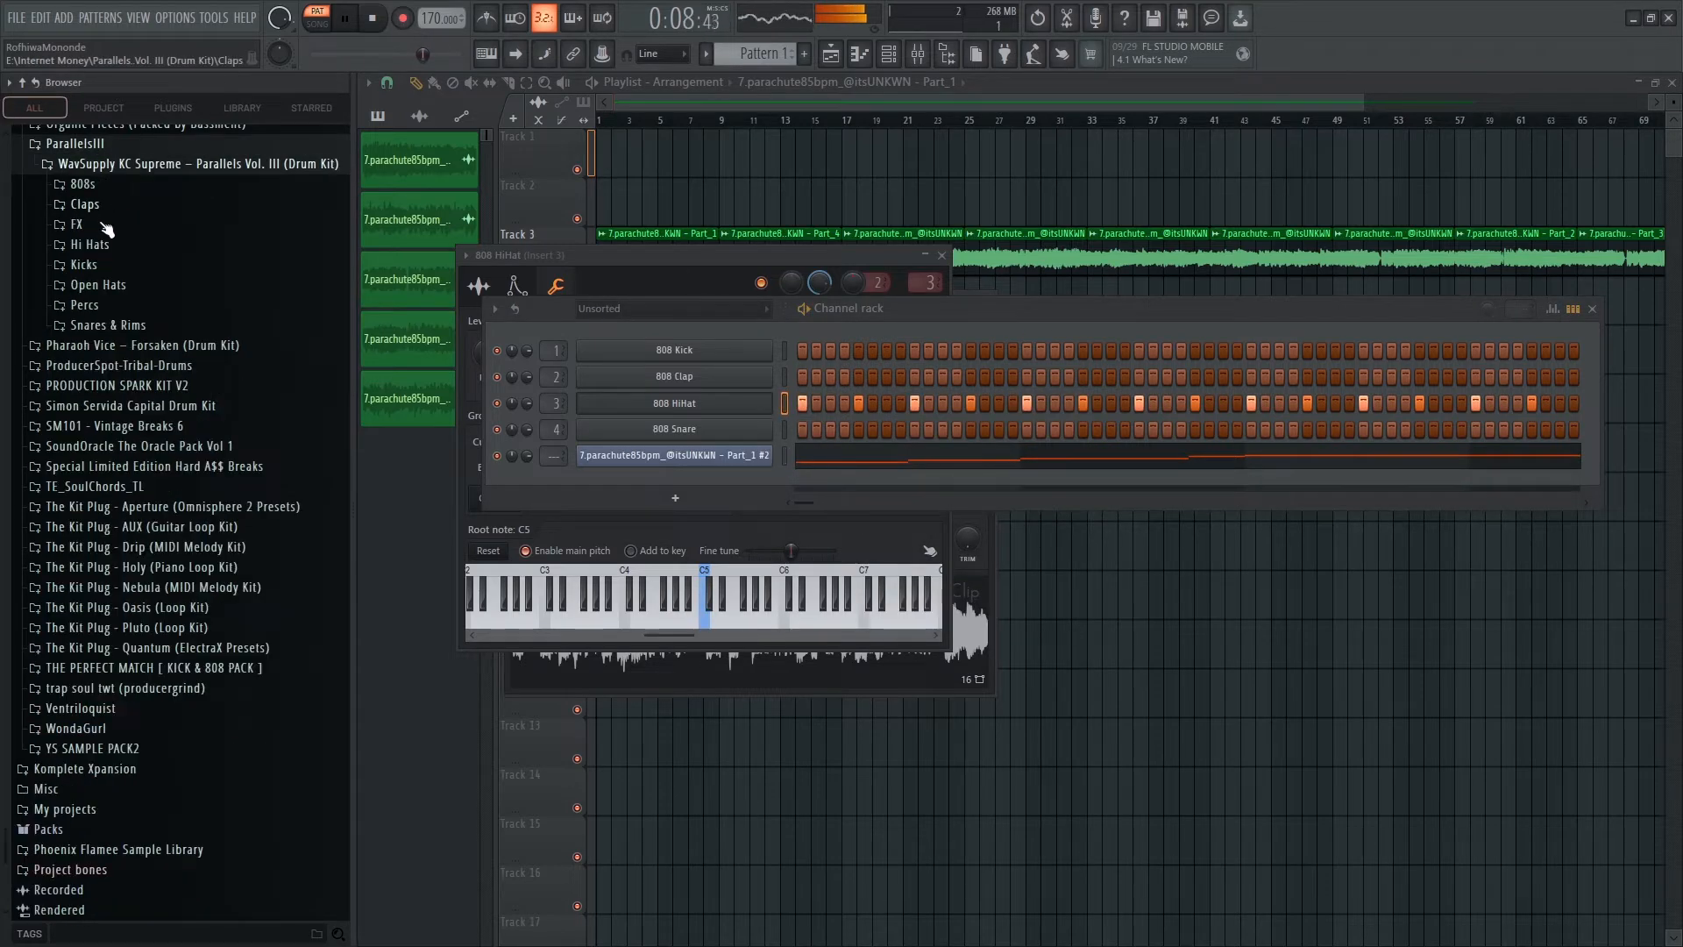
left_click(93, 242)
left_click(95, 285)
left_click(120, 303)
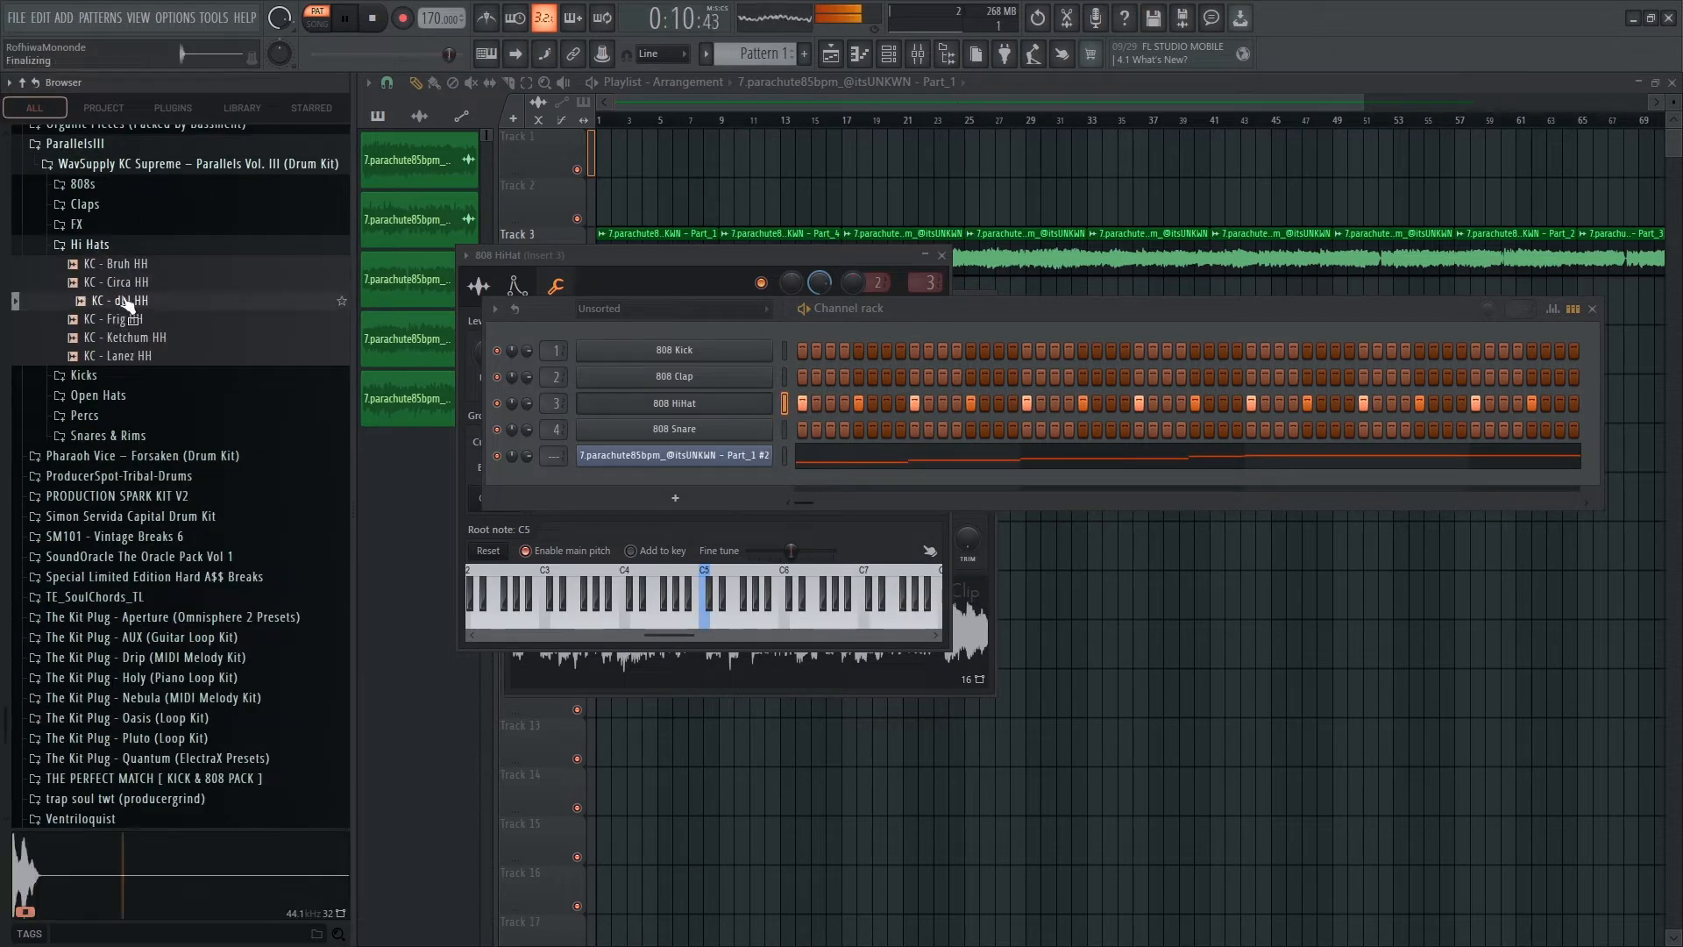
left_click(120, 322)
left_click(123, 344)
left_click(142, 332)
left_click(142, 316)
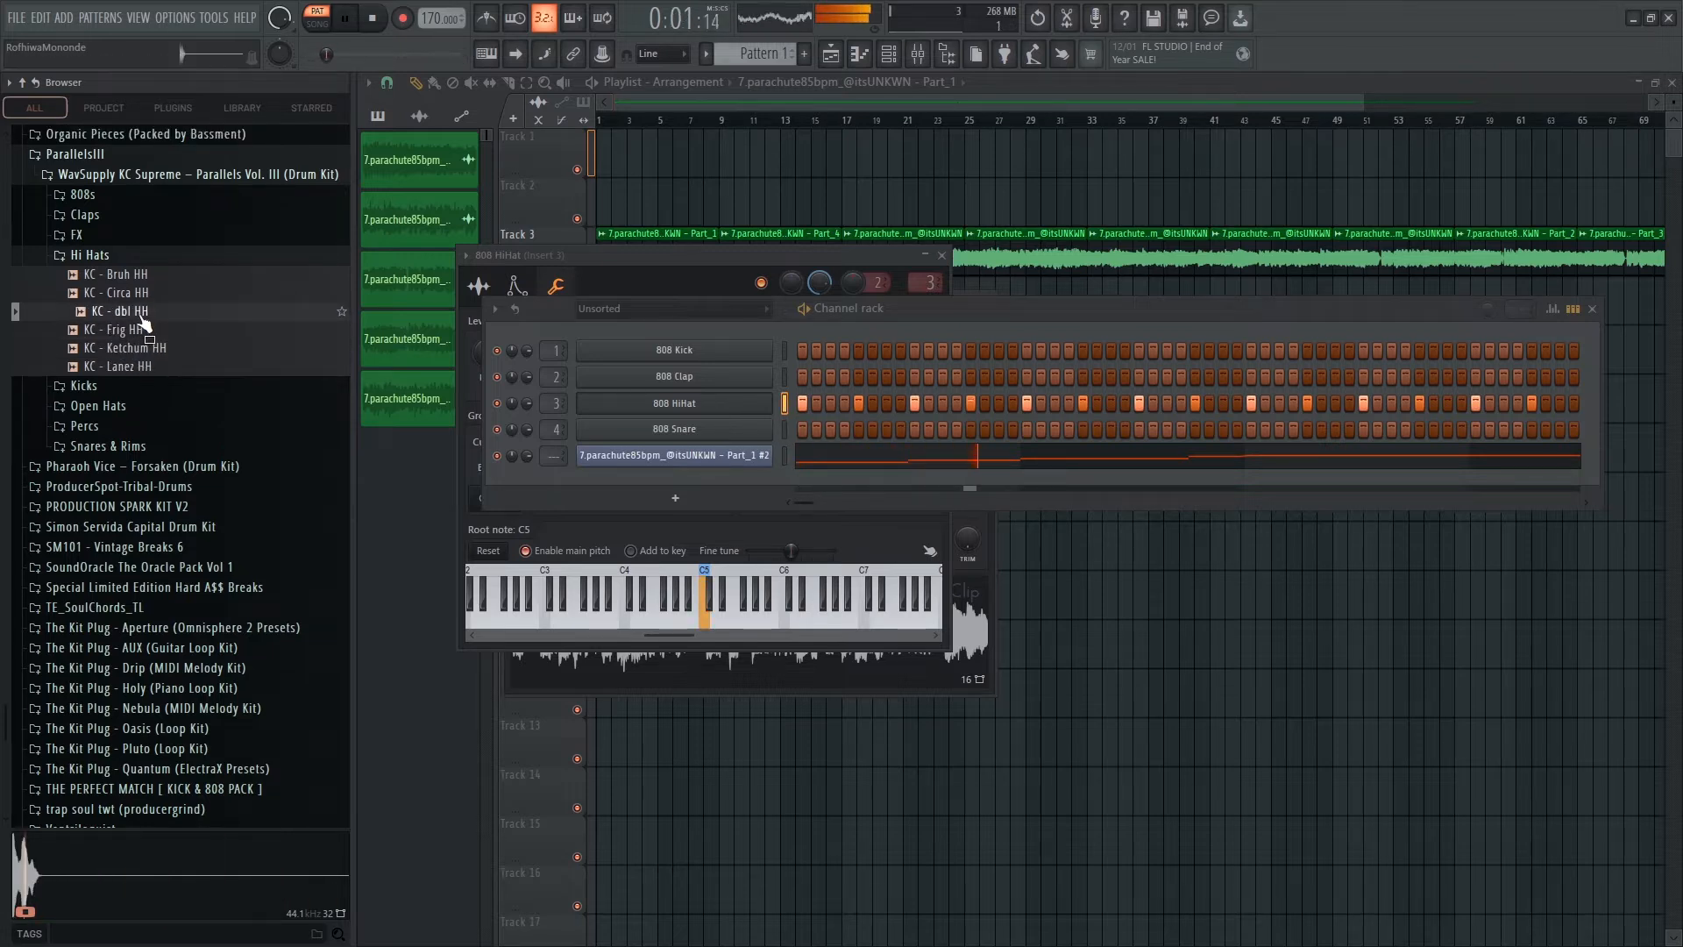
Replace the 808 HiHat sample with KC - Lanez HH after trying KC - dbl HH and KC - Frig HH.
left_click_drag(141, 316, 701, 403)
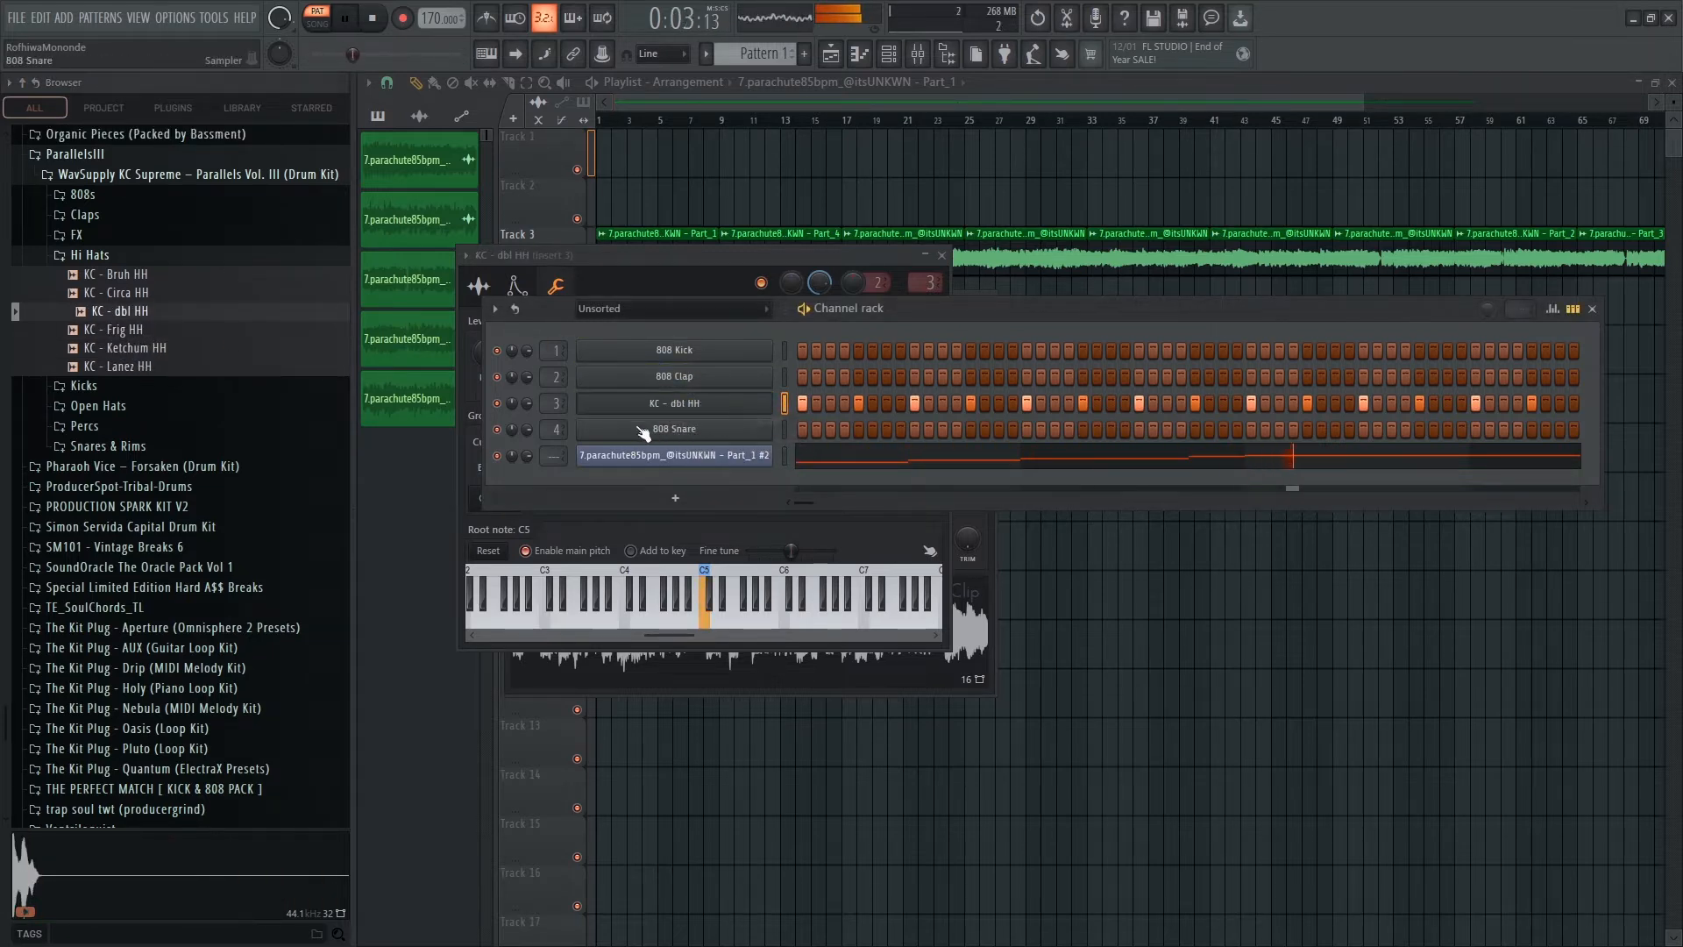
left_click_drag(121, 330, 699, 405)
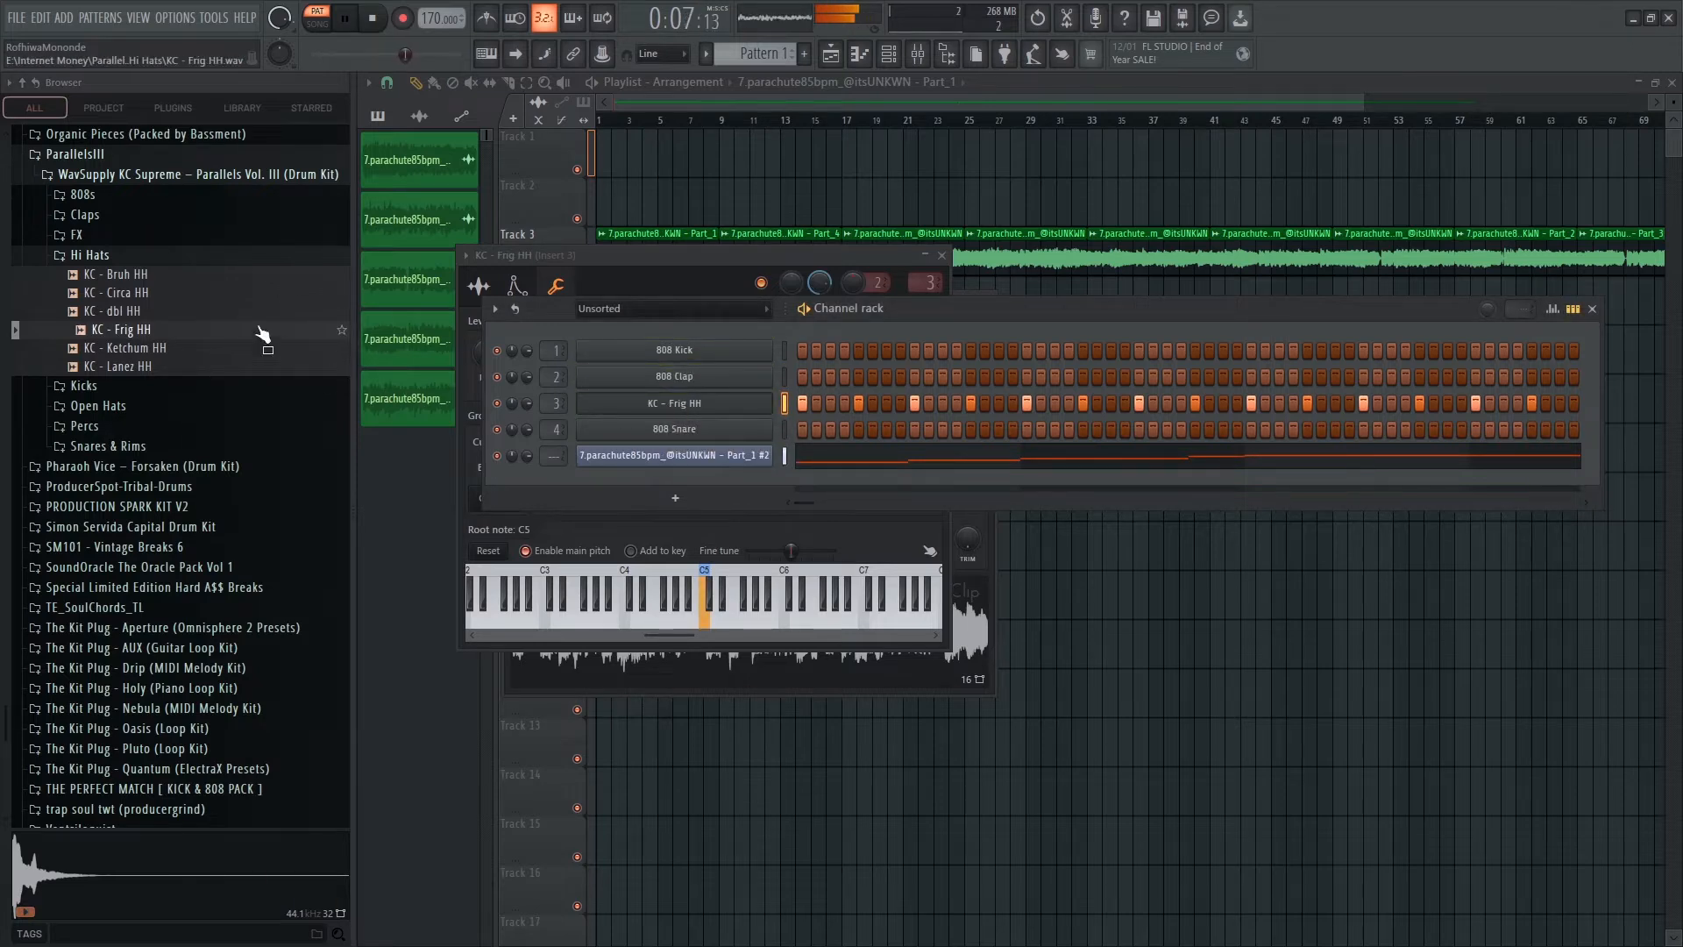
left_click_drag(145, 368, 628, 419)
Audition the kit's Open Hats samples, load KC - Top Crash into the 808 Snare channel and place it on the first step.
left_click(91, 255)
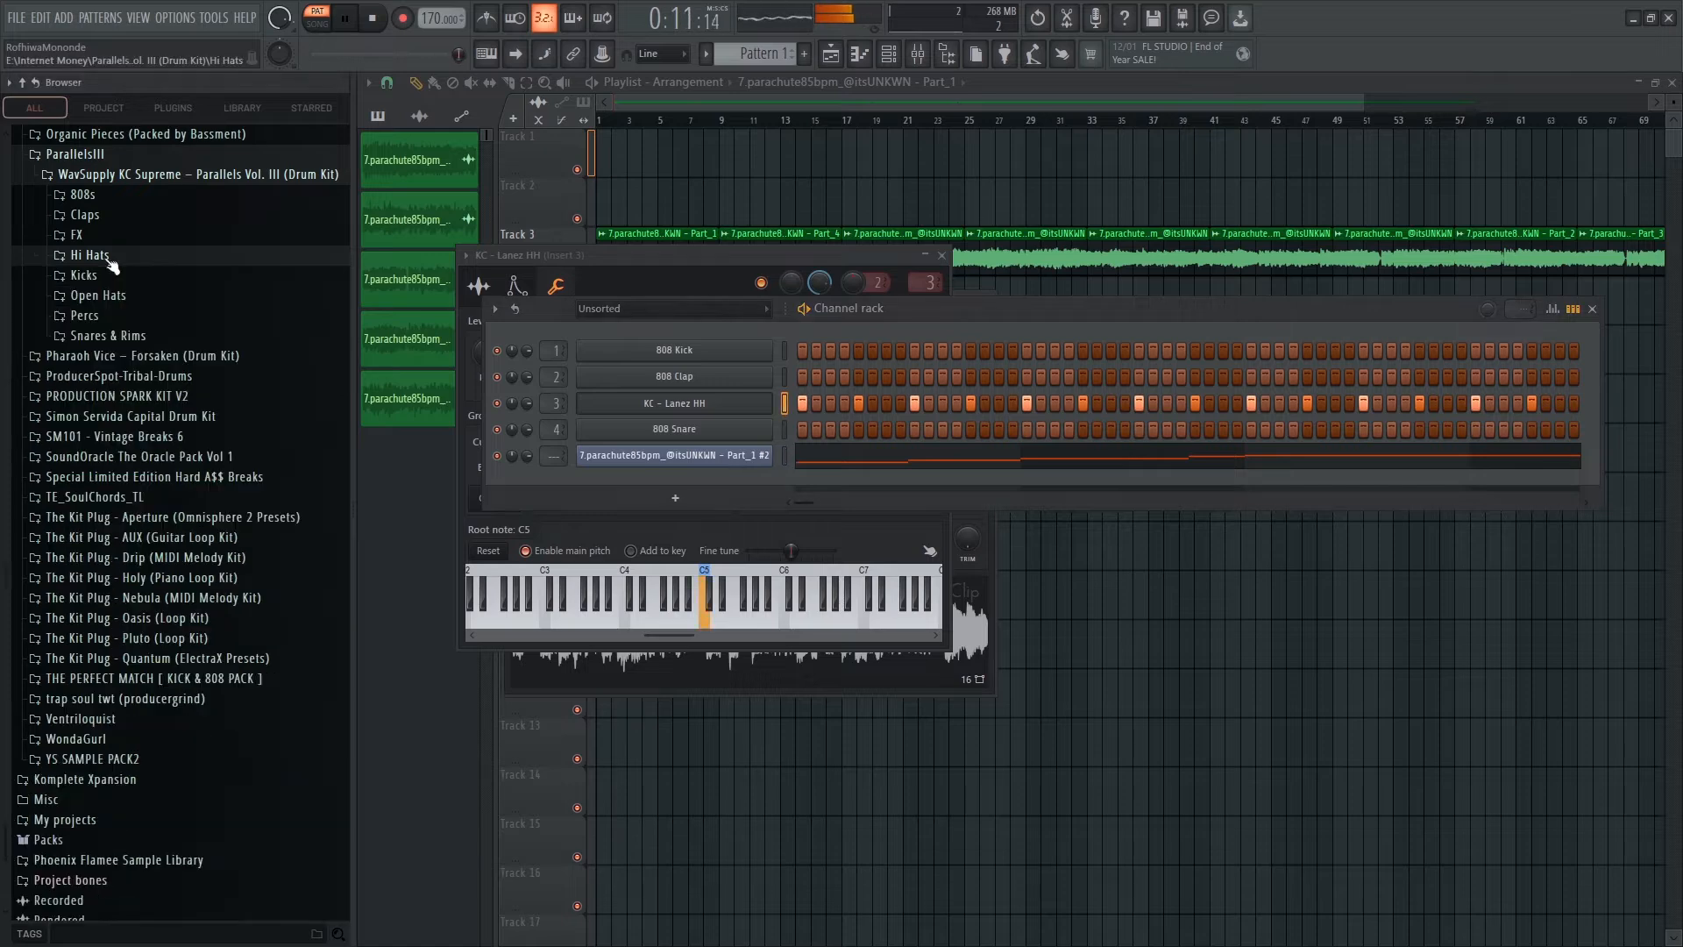
left_click(131, 298)
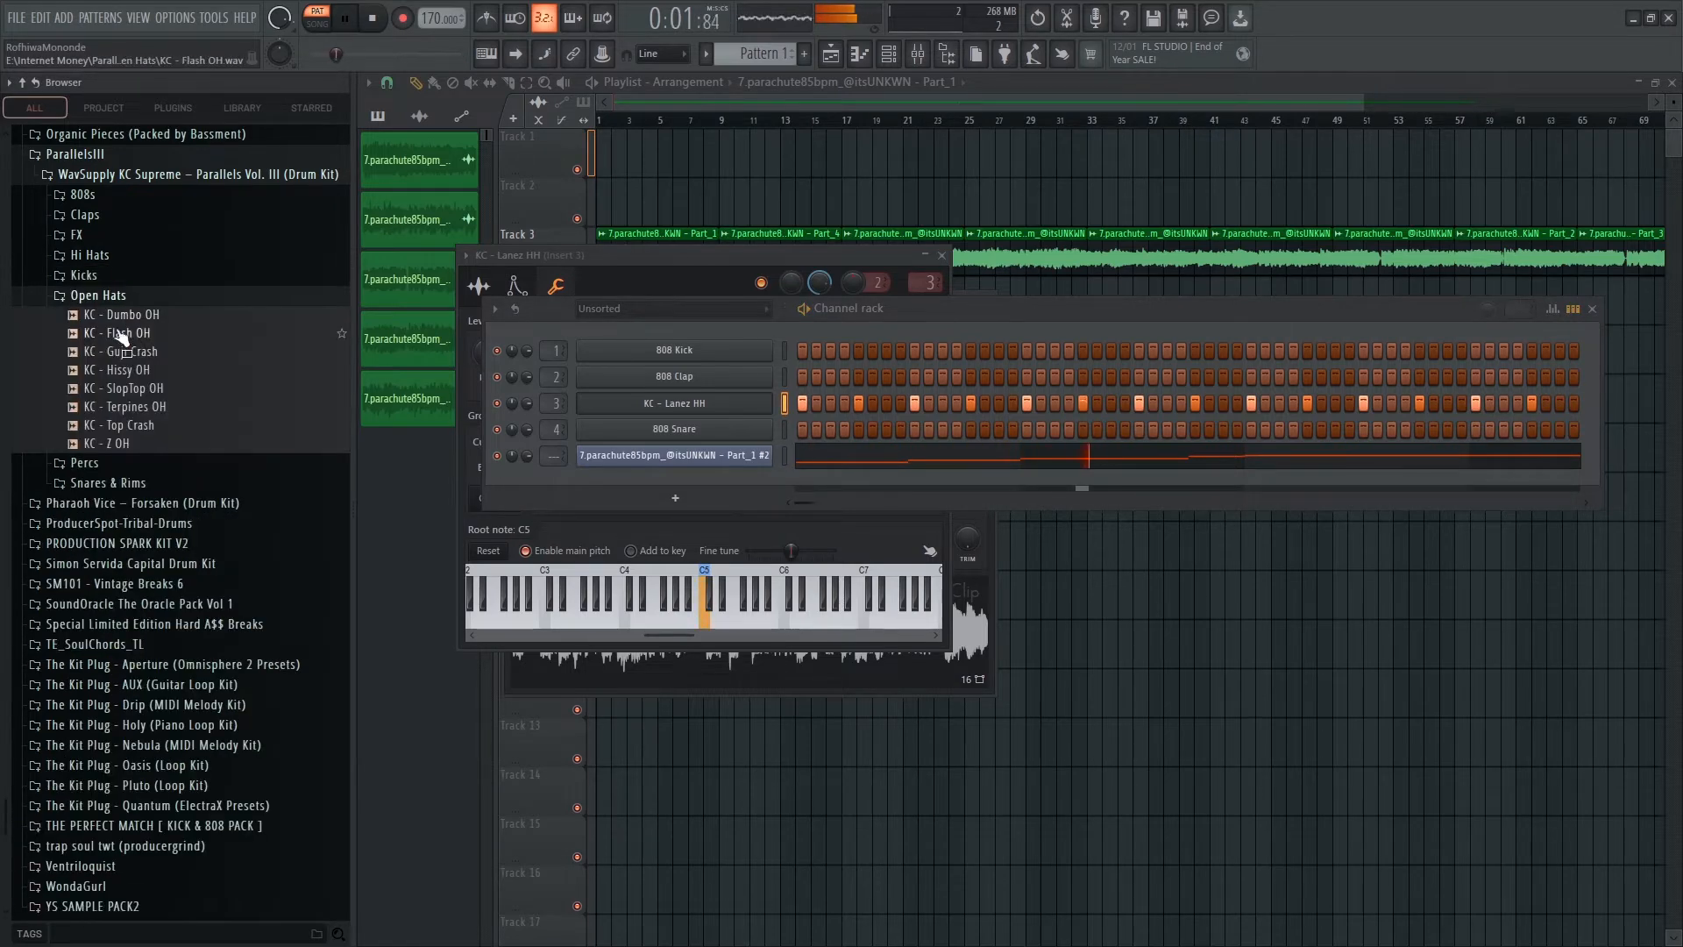
left_click(163, 352)
left_click(115, 388)
left_click(137, 426)
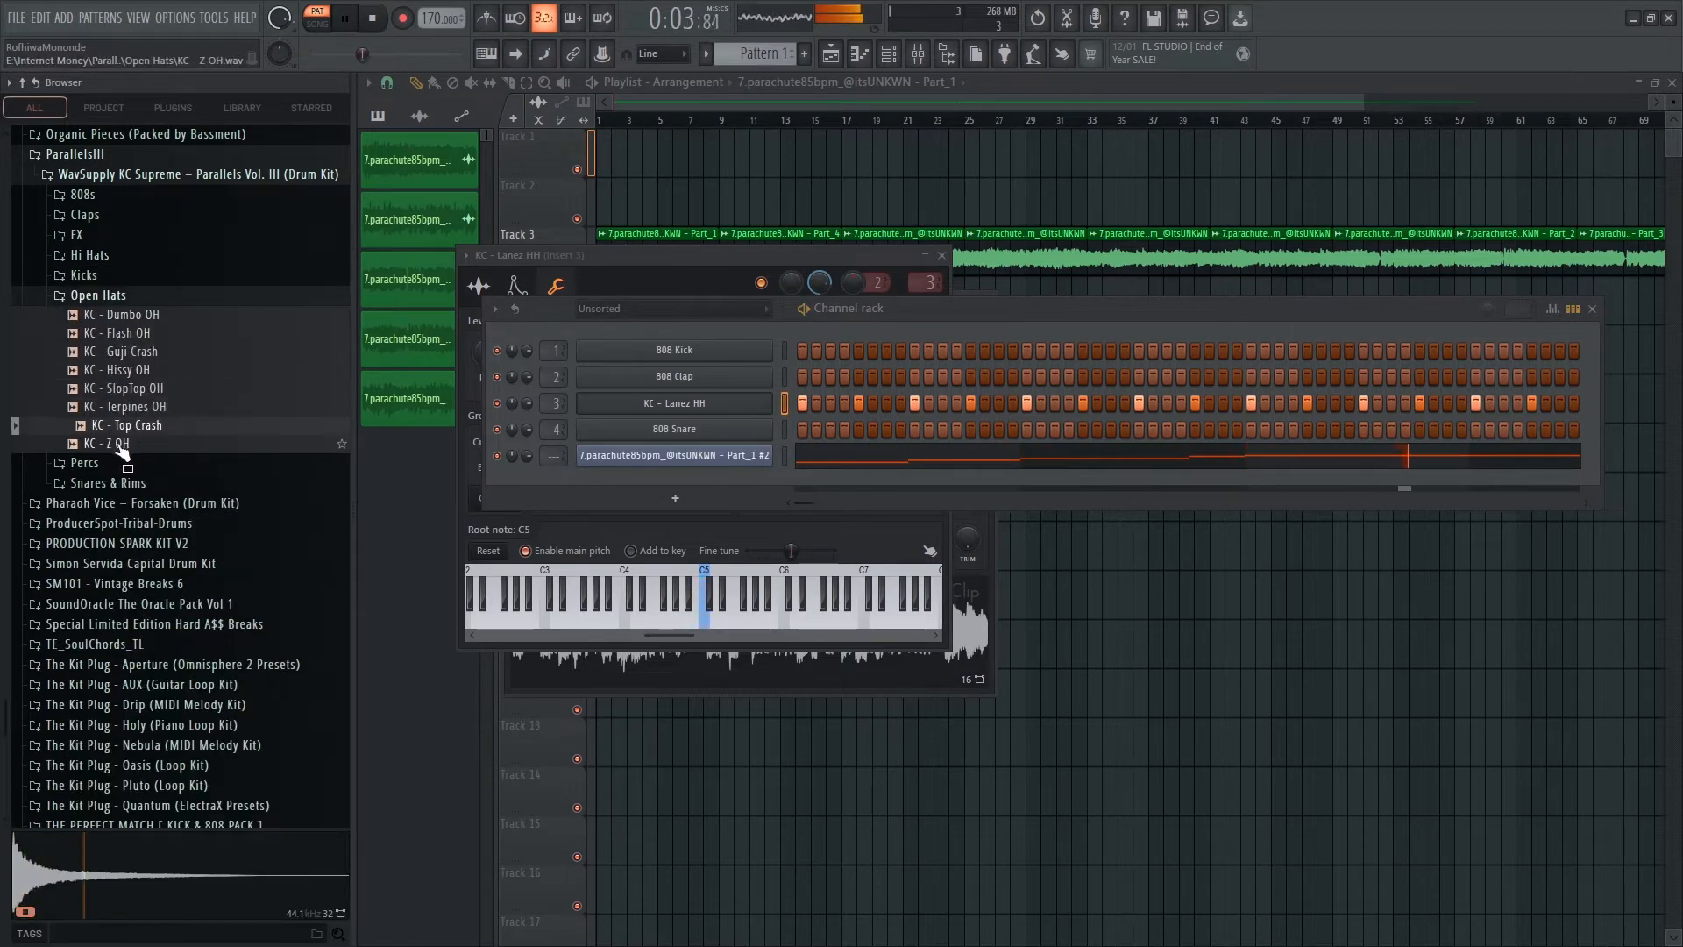
left_click_drag(141, 439, 737, 436)
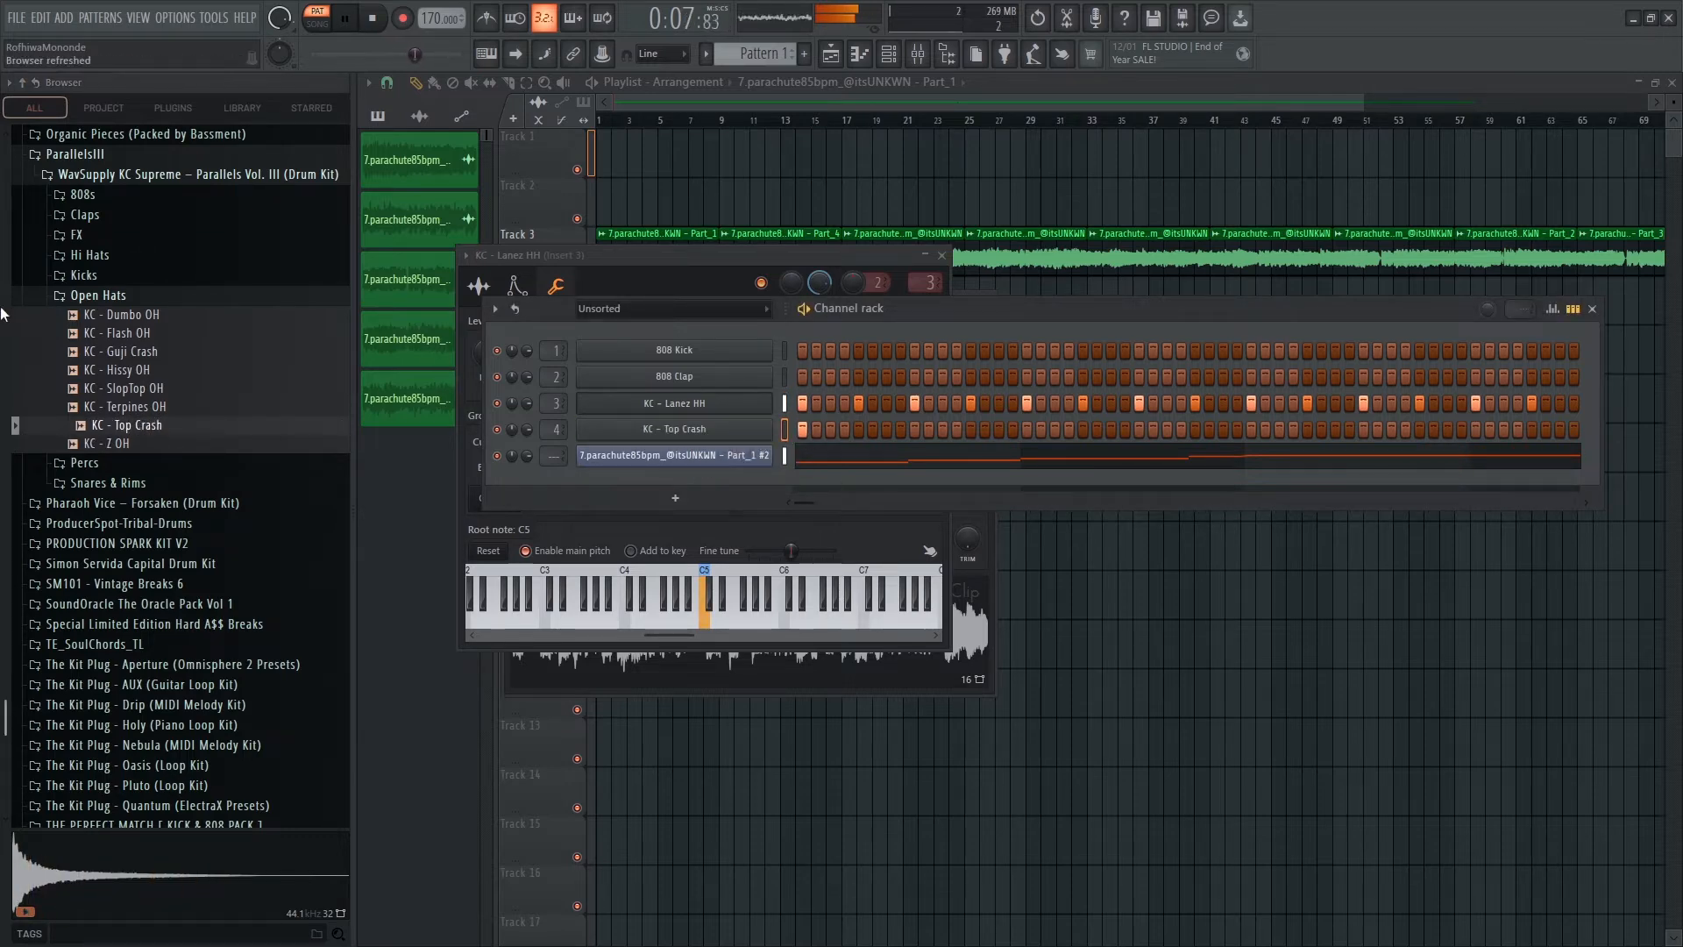
Replace the 808 Kick channel's sample with KC - Juke Kick from the drum kit's Kicks folder.
left_click(122, 302)
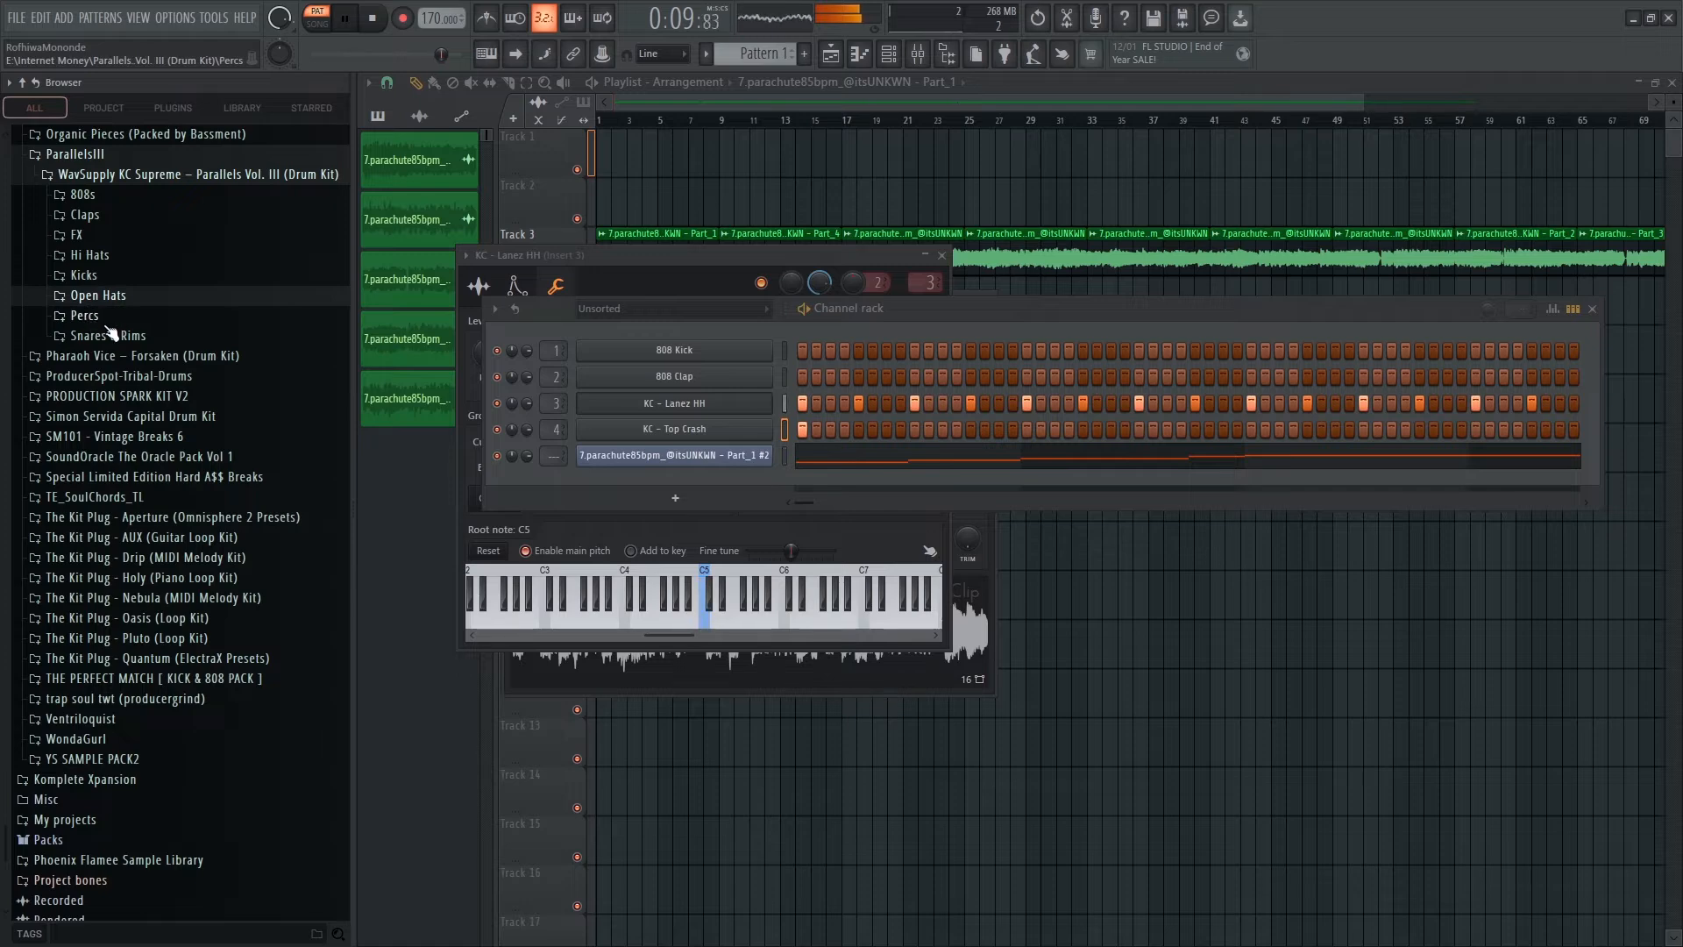
left_click(87, 275)
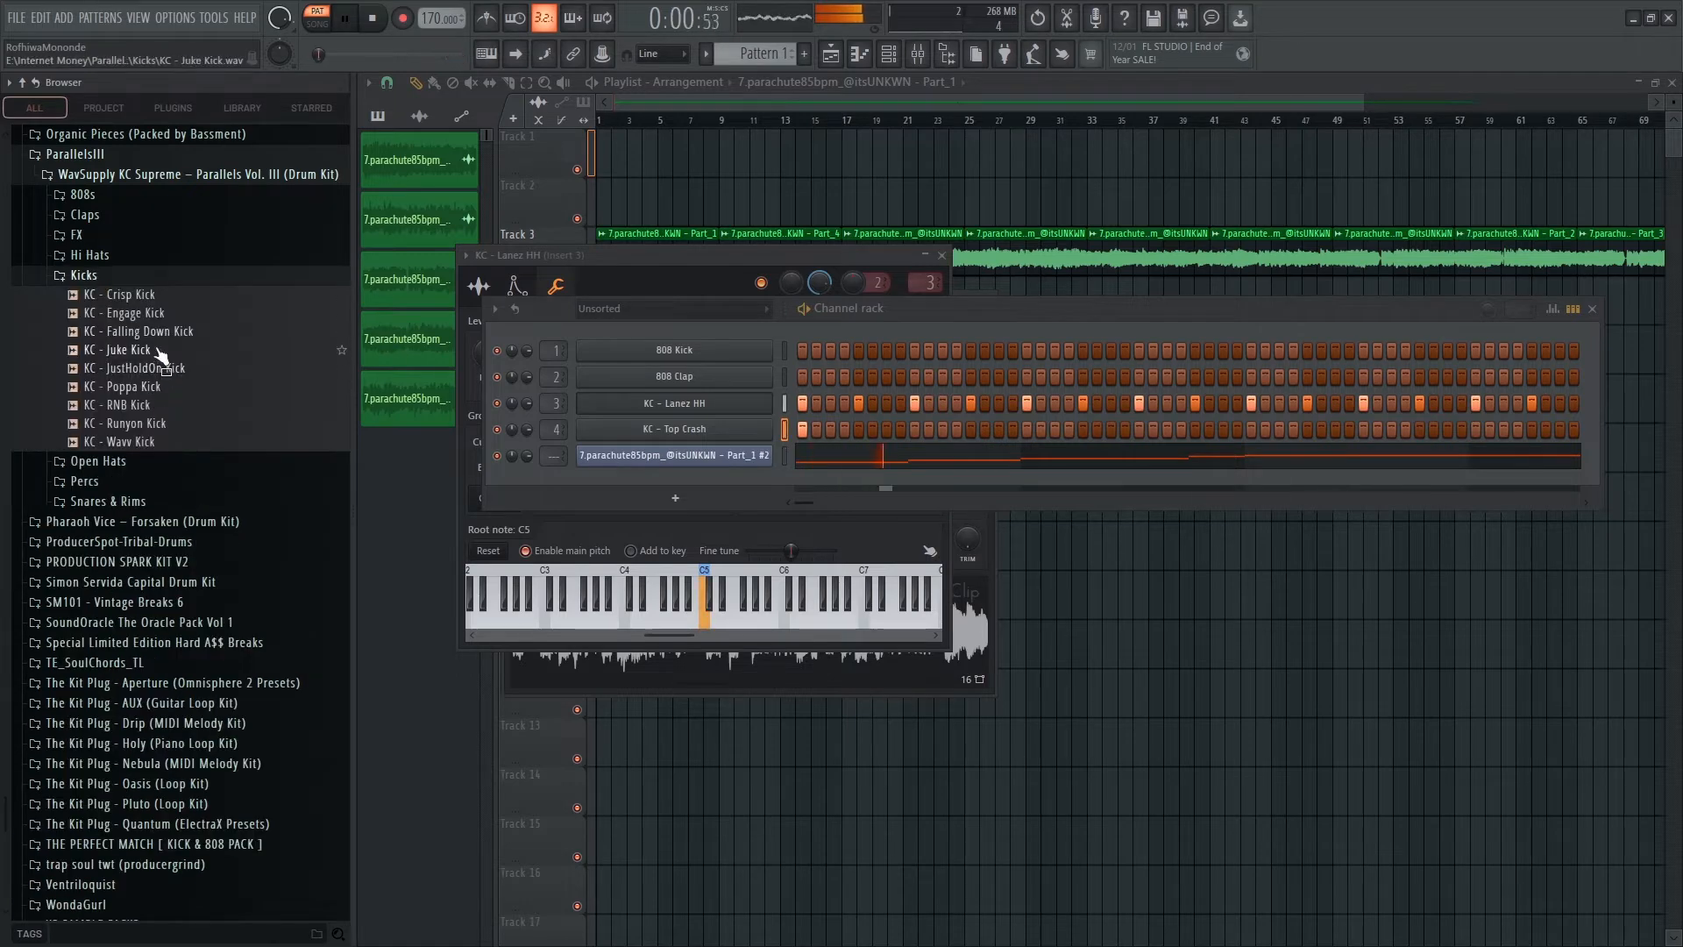
left_click(130, 351)
left_click_drag(132, 355, 759, 350)
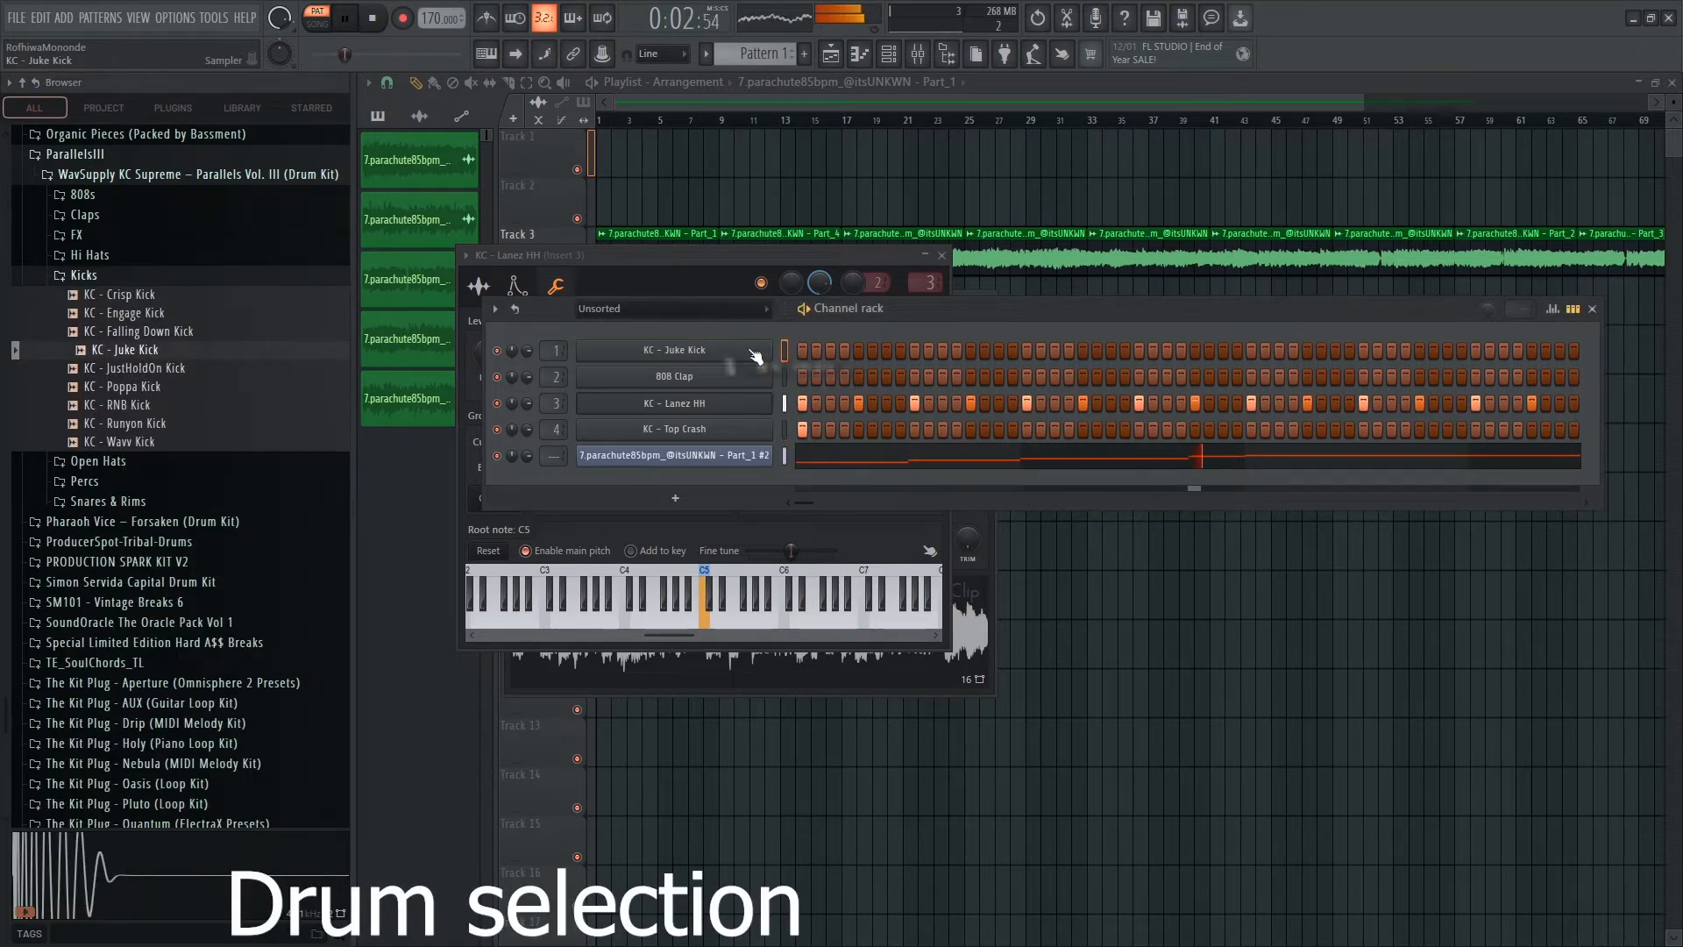
Place a C5 kick note at the start of bar 1 in the KC - Juke Kick piano roll and show the channel rack.
right_click(769, 346)
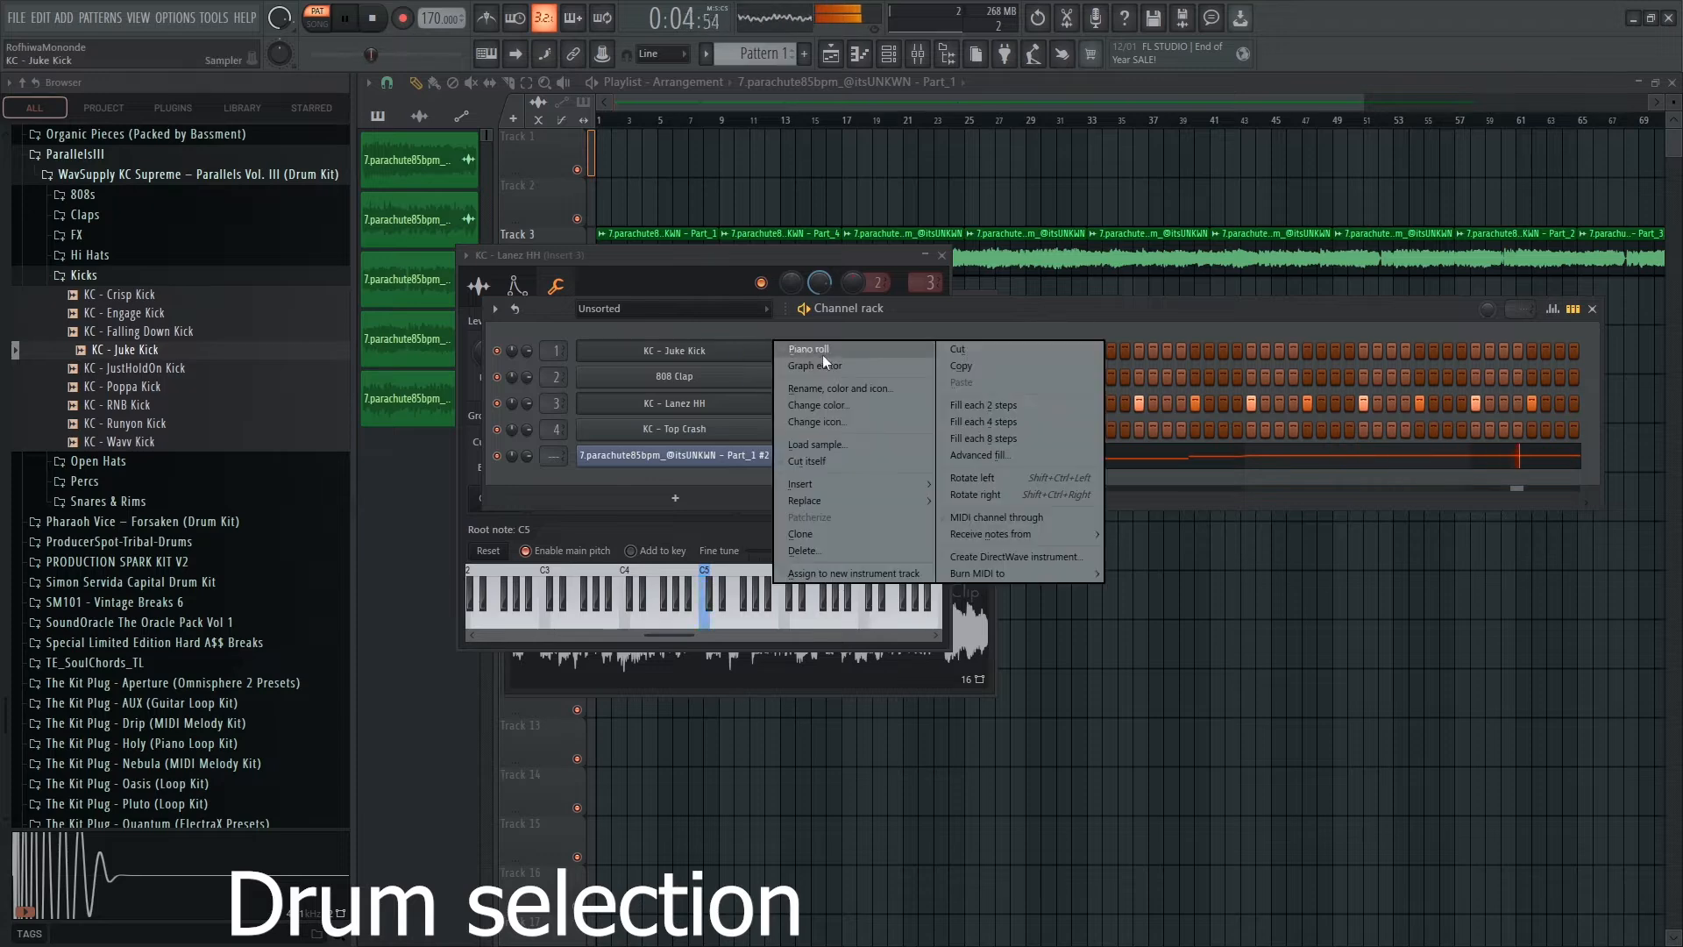
left_click(817, 354)
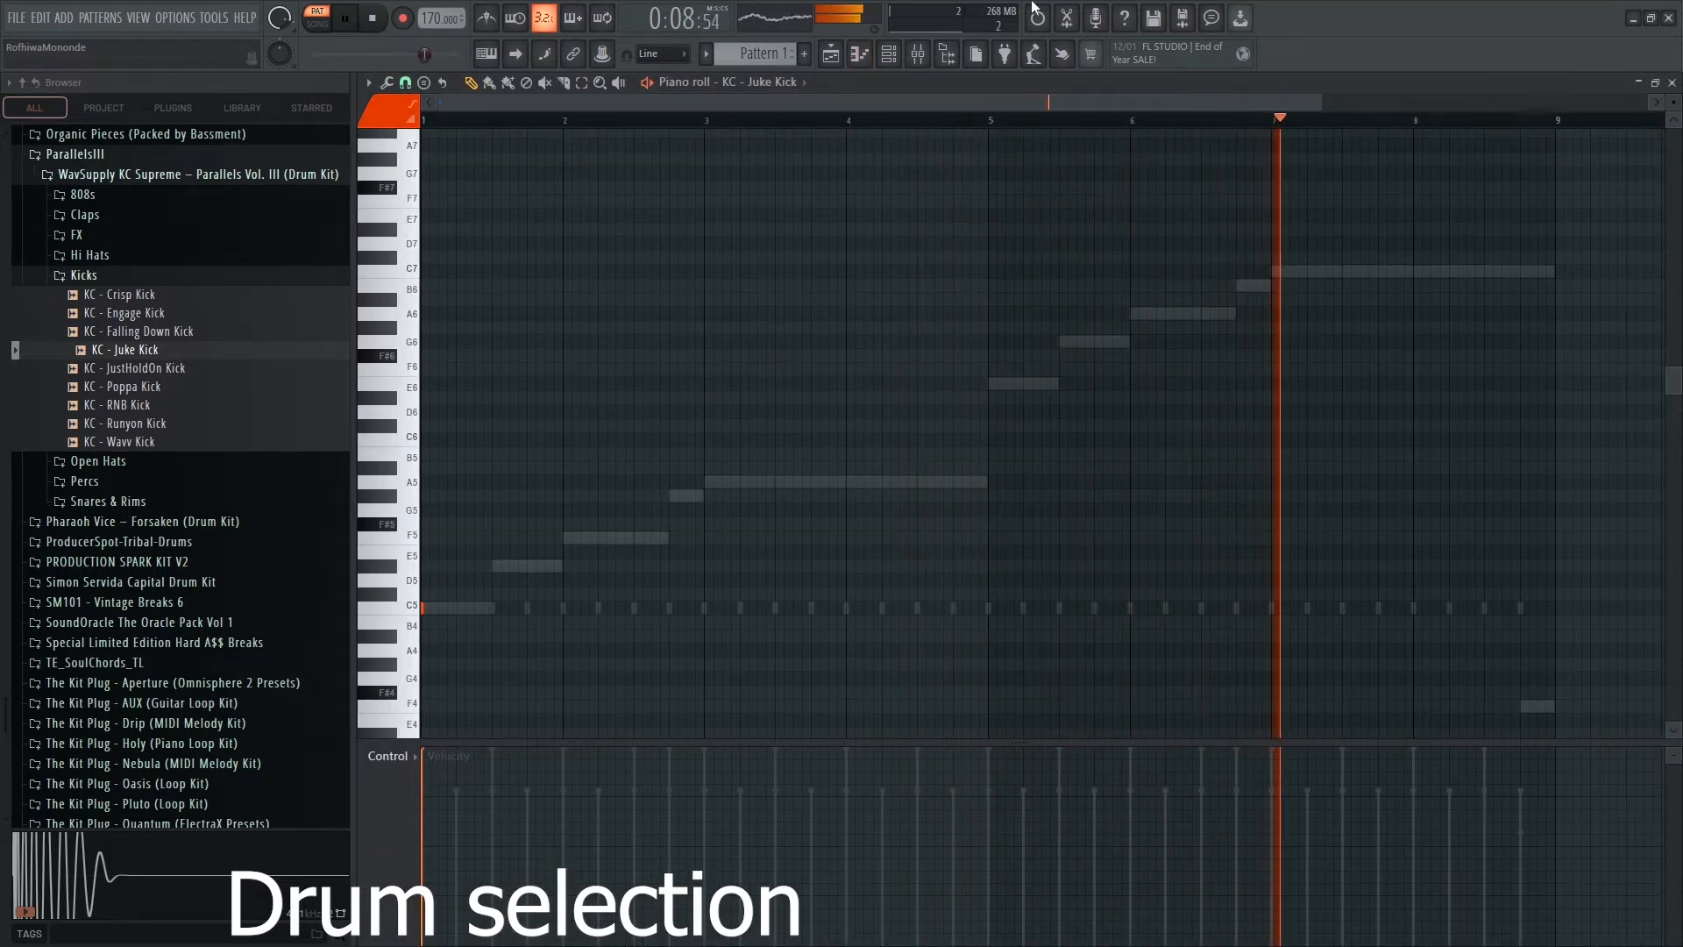
left_click(888, 53)
Audition the kit's Snares & Rims samples and load KC - Rude Snare into the 808 Clap channel.
left_click(83, 275)
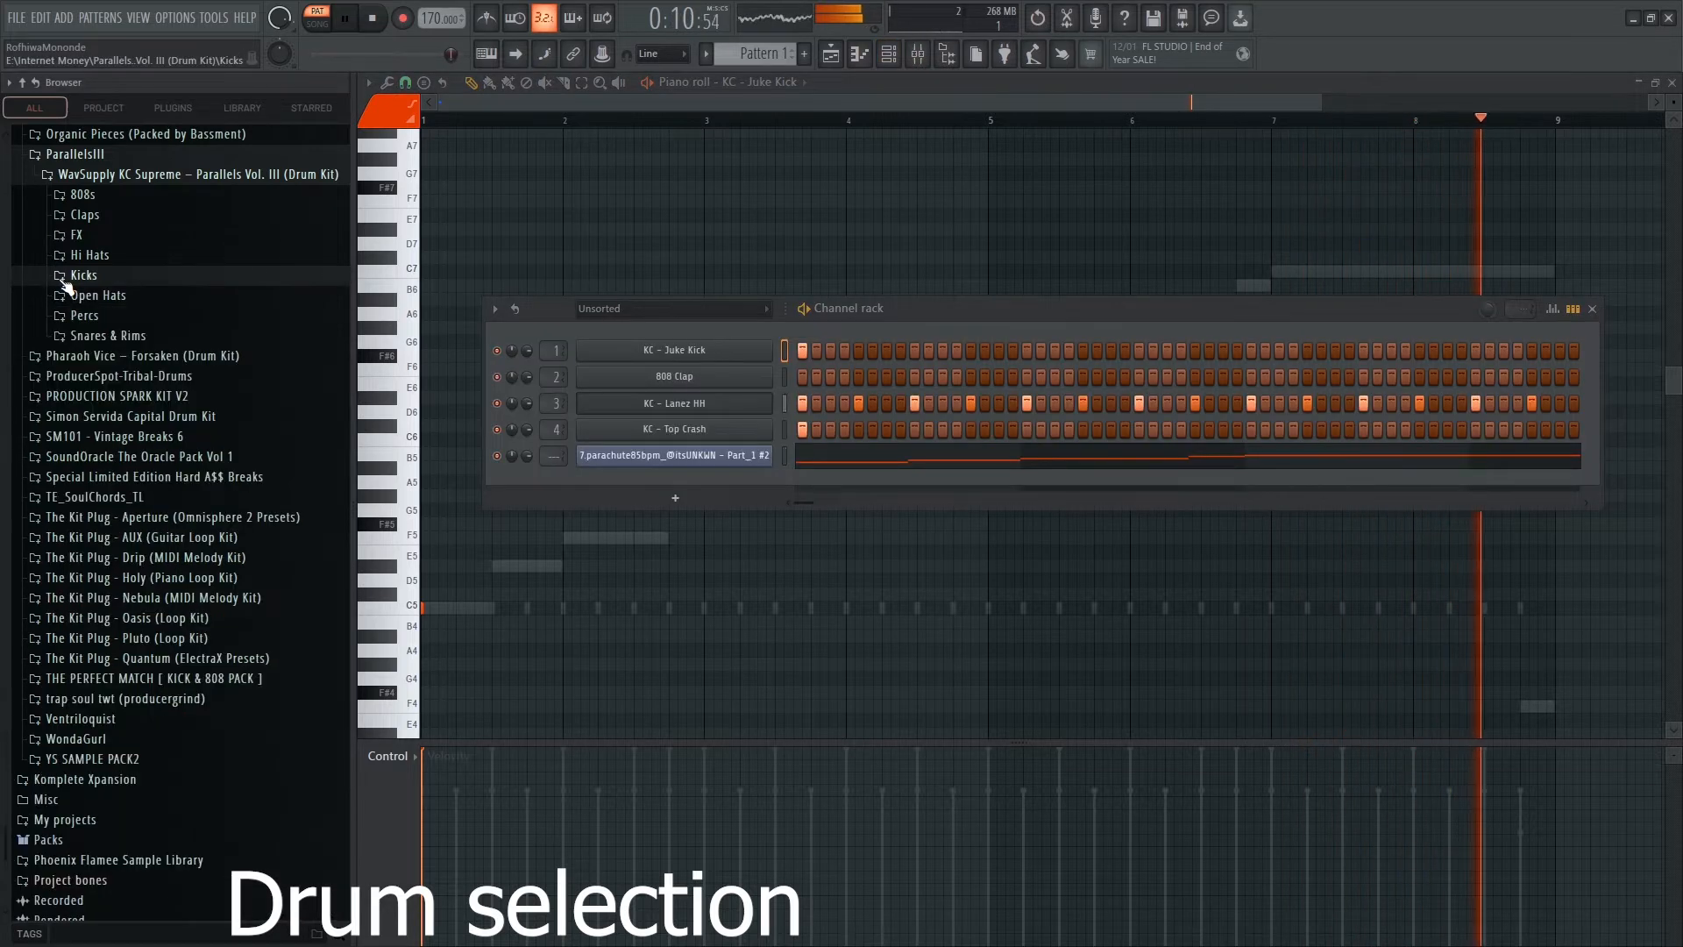
left_click(101, 336)
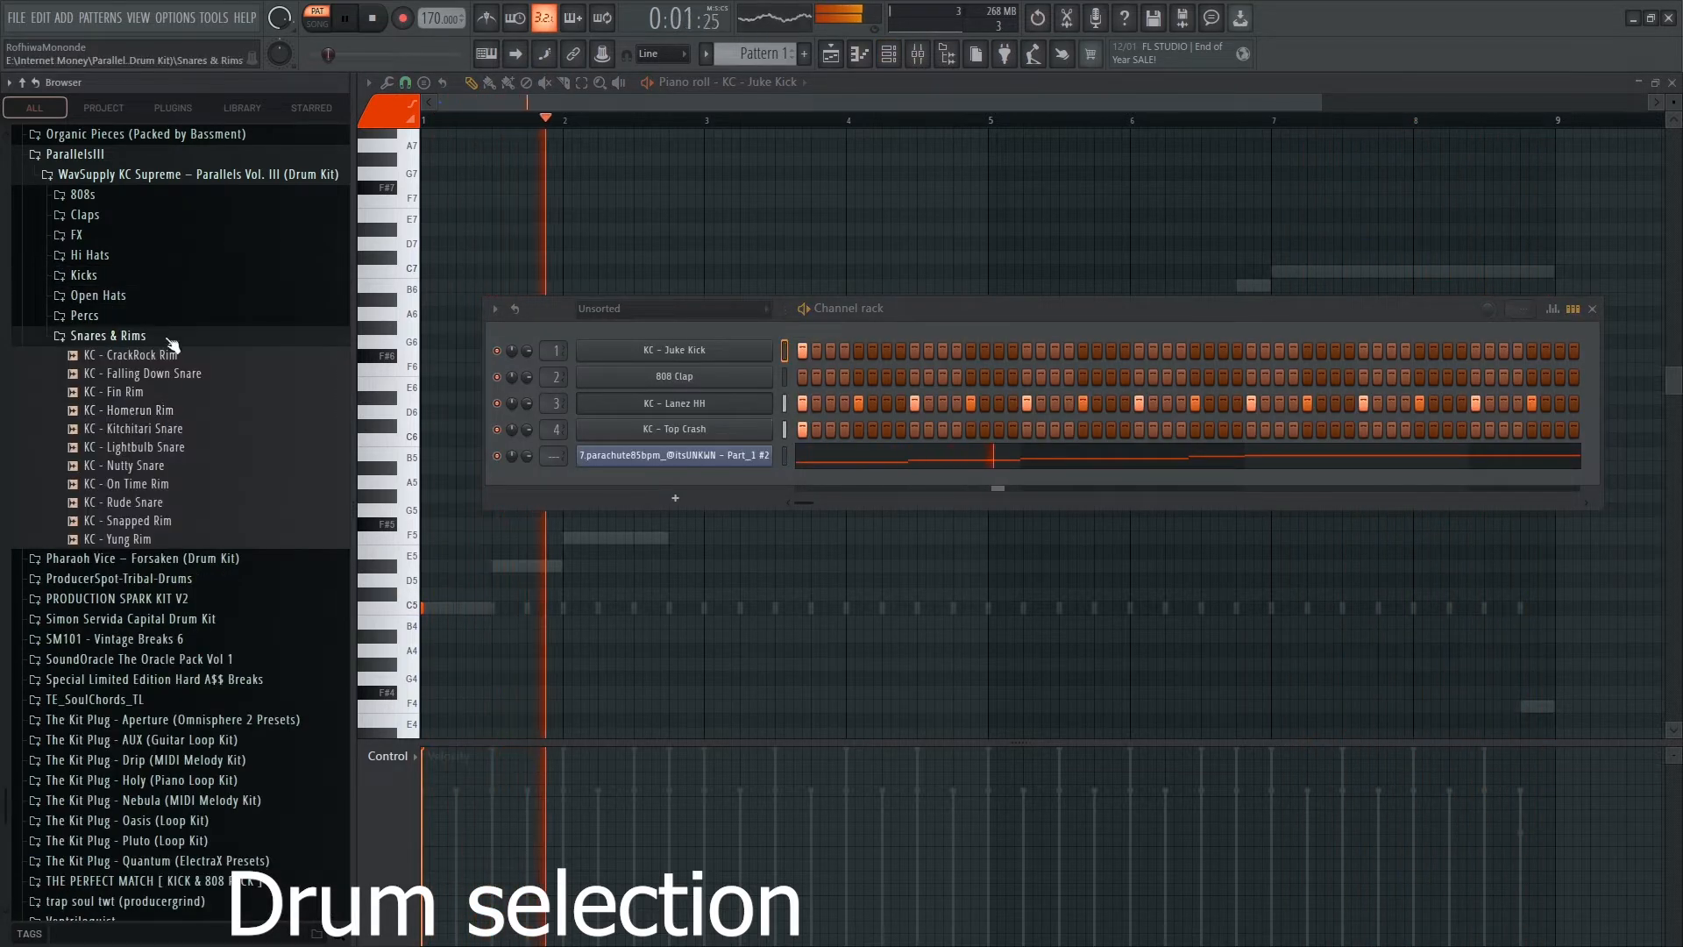
left_click(132, 468)
left_click(131, 484)
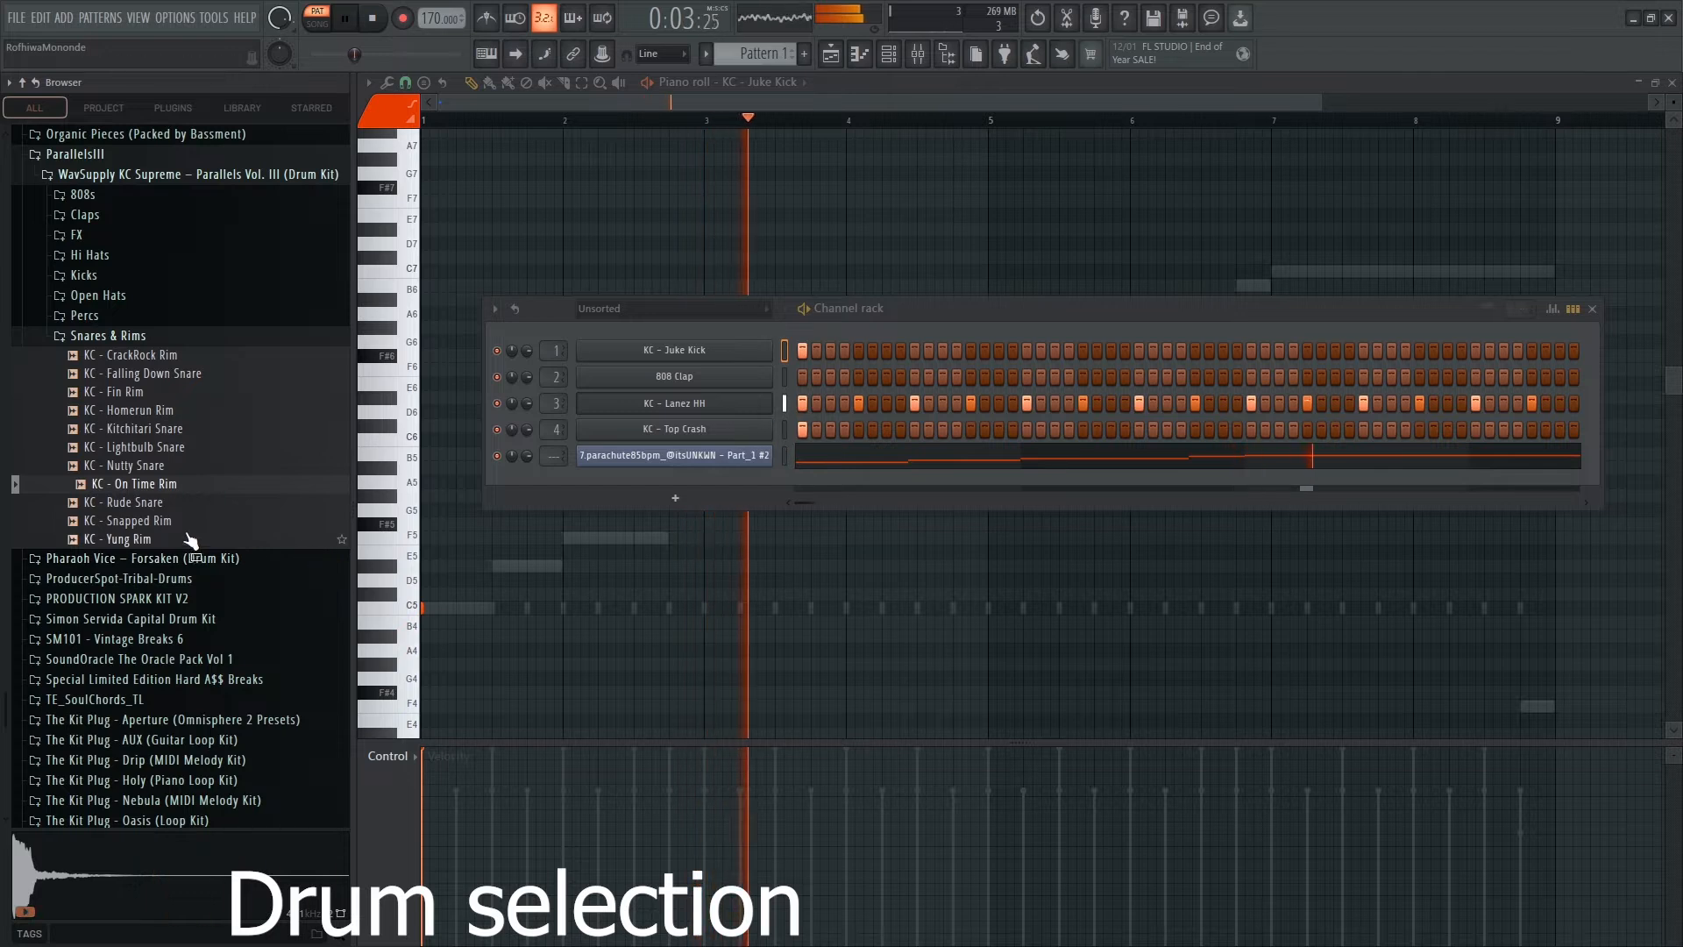
left_click(167, 503)
left_click(165, 523)
left_click(159, 488)
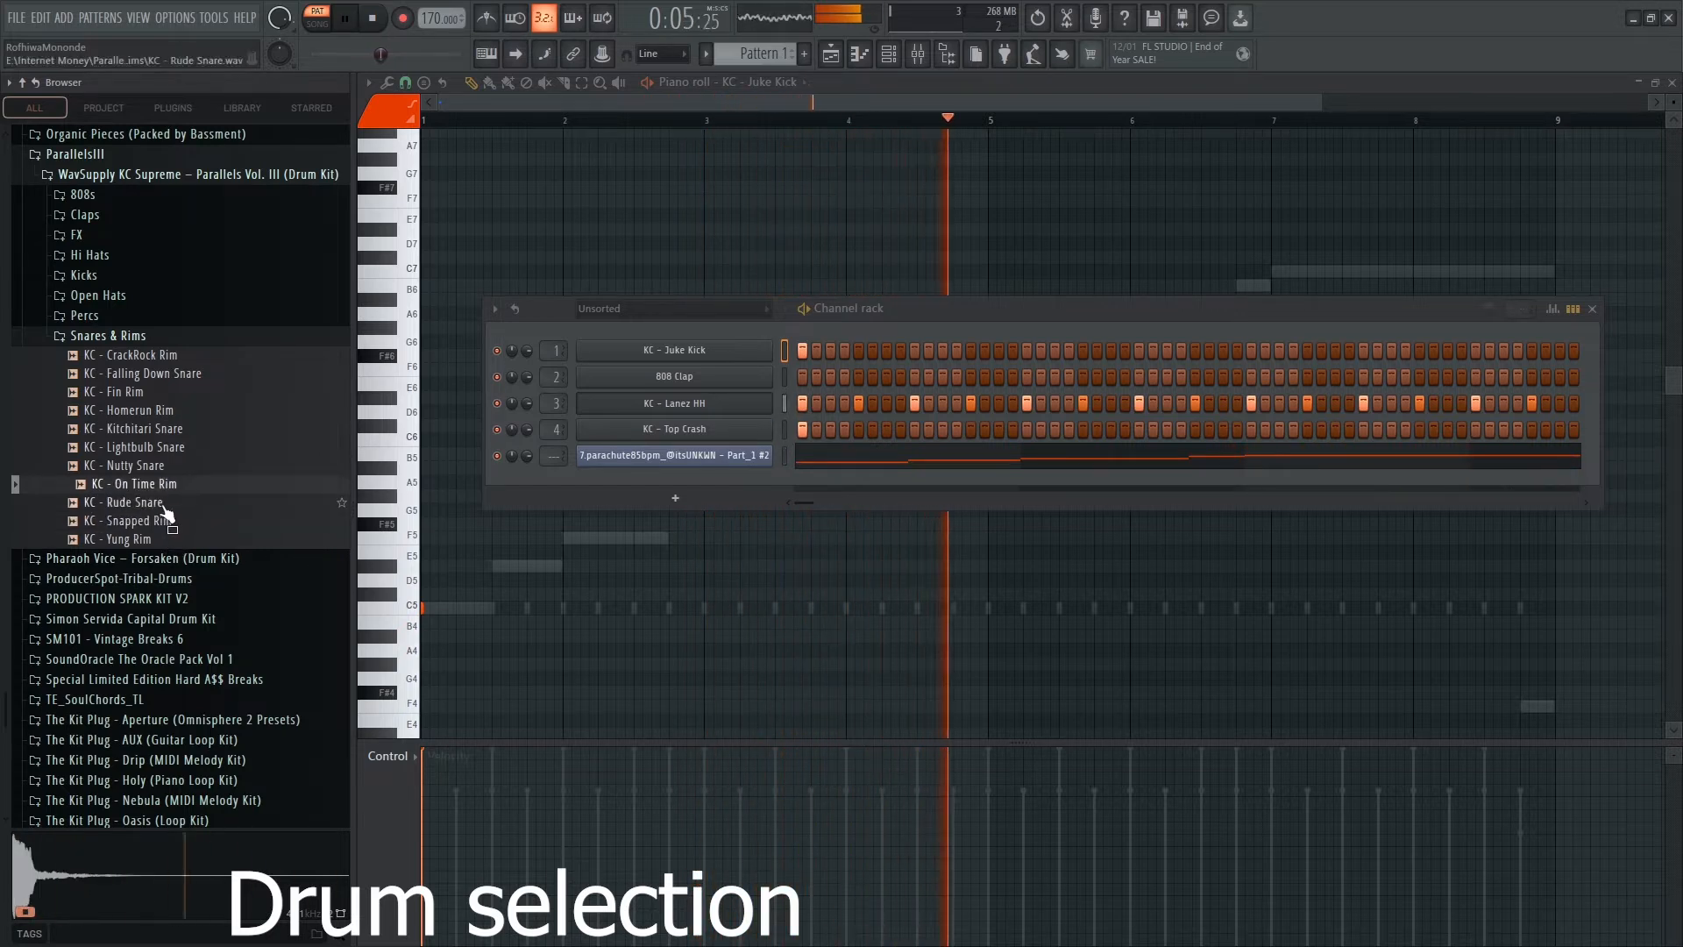
left_click(155, 505)
left_click_drag(156, 516, 669, 379)
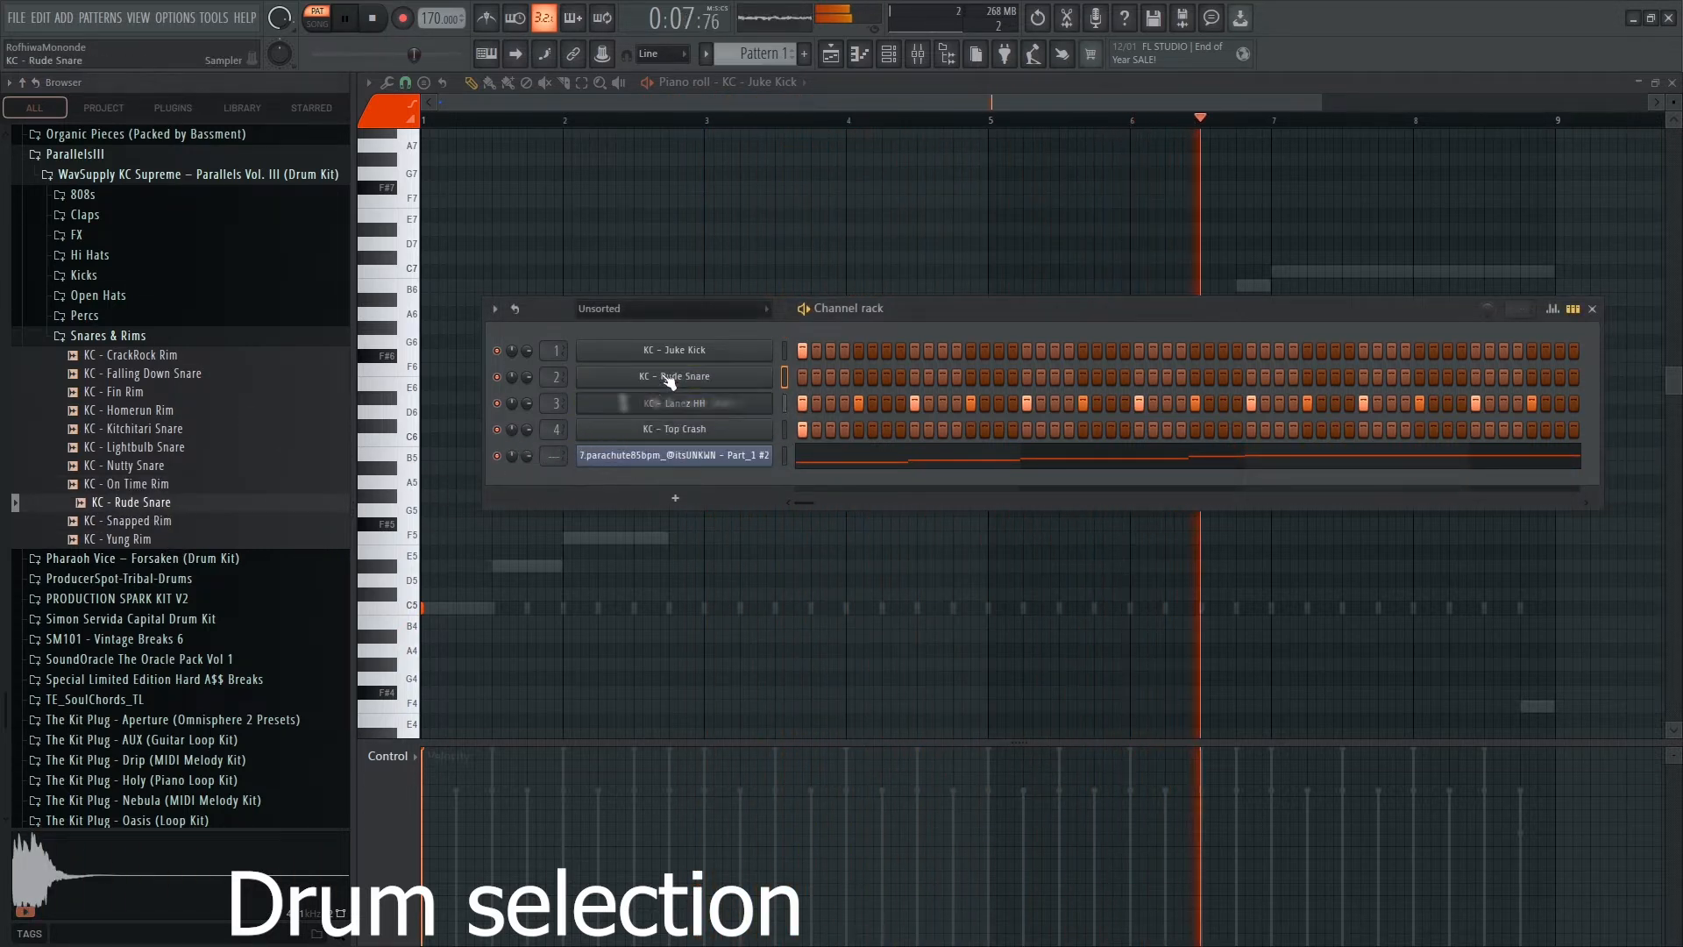
Fill the KC - Rude Snare channel every 8 steps and thin it in its piano roll to every 16 steps, starting on step 9.
right_click(767, 374)
left_click(1018, 464)
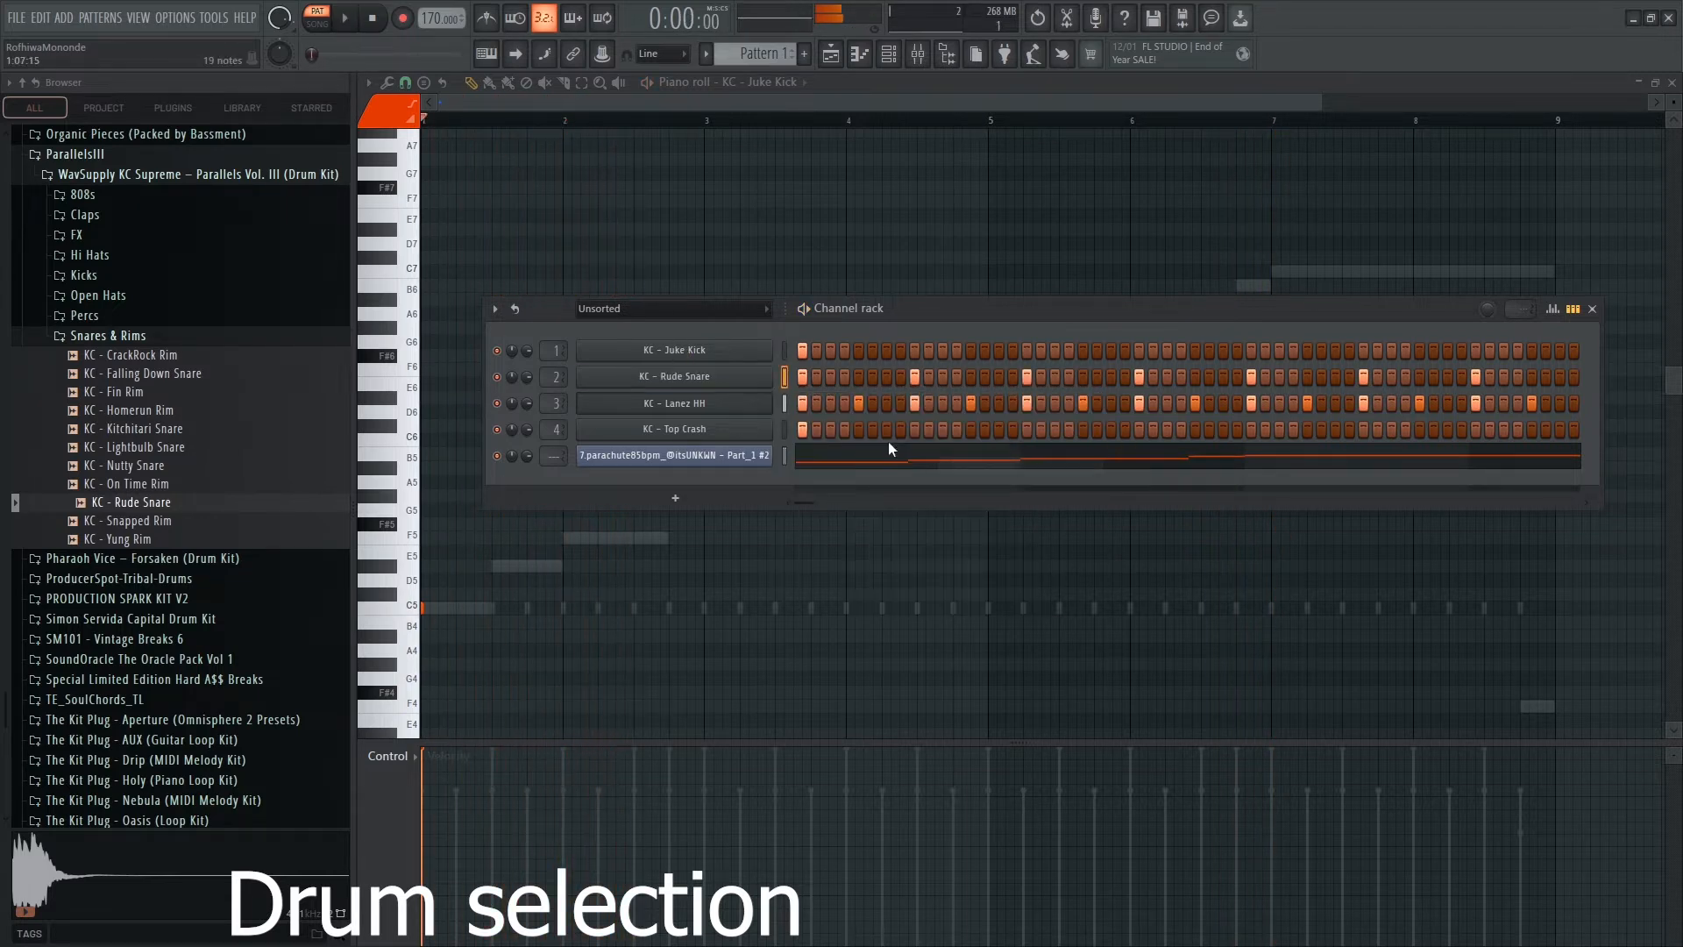
right_click(770, 377)
left_click(867, 377)
Try longer KC - Top Crash notes across bars 2 and 3 during playback, with a softer second hit, and delete the one in bar 3.
key("space")
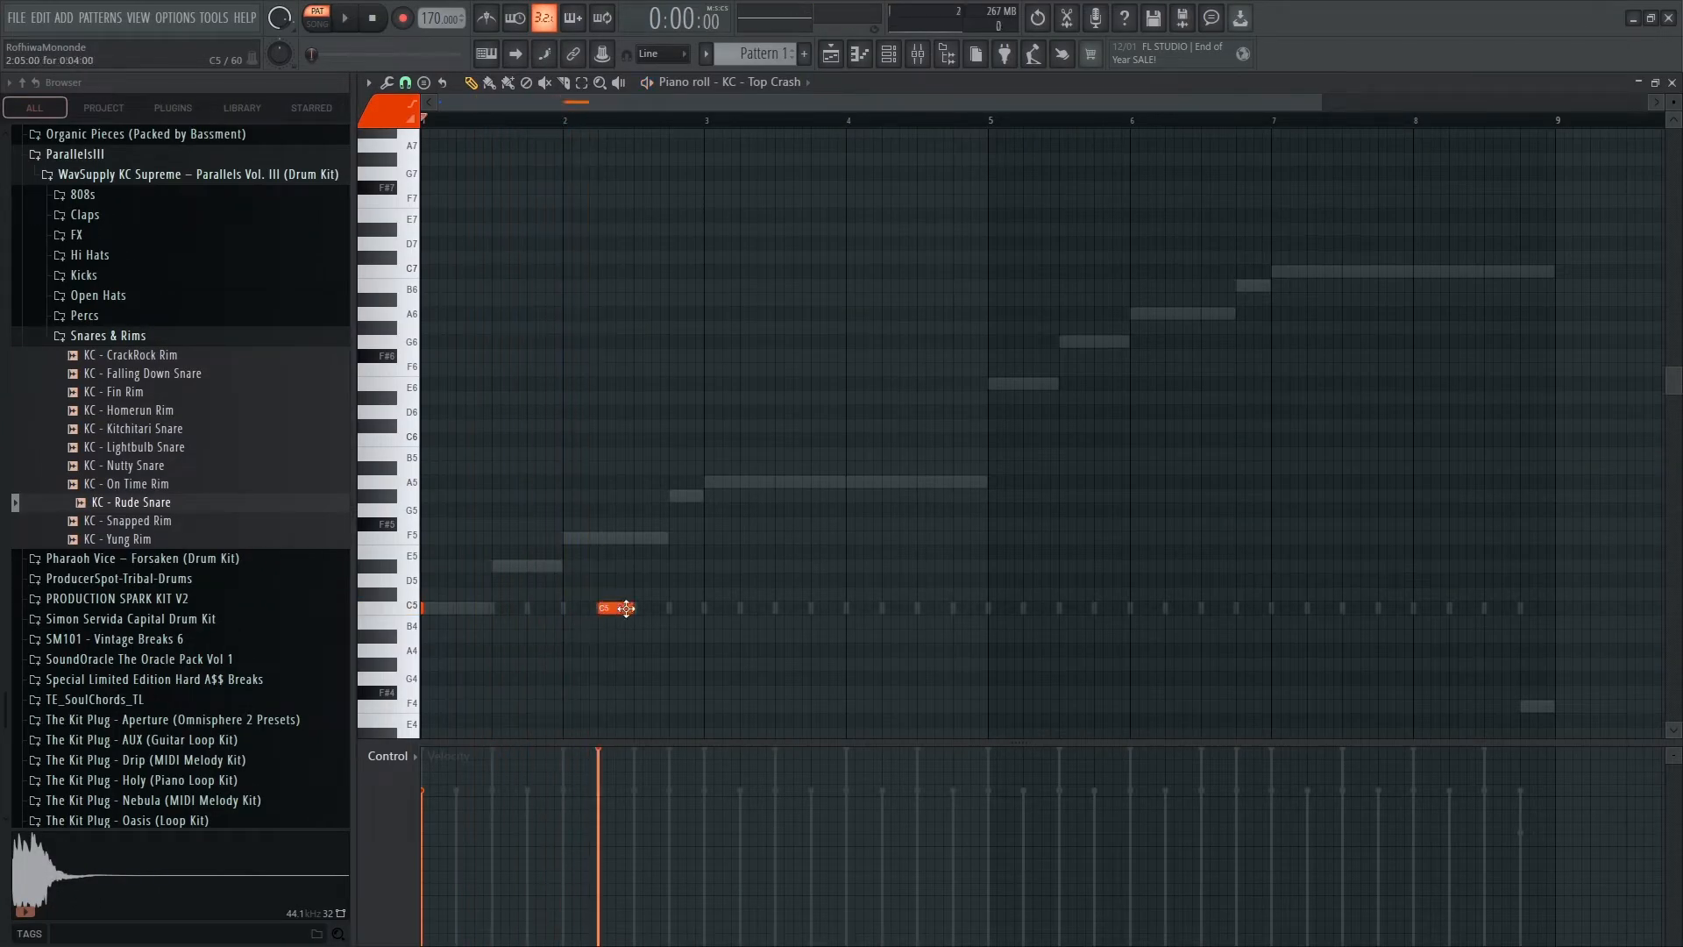
key("space")
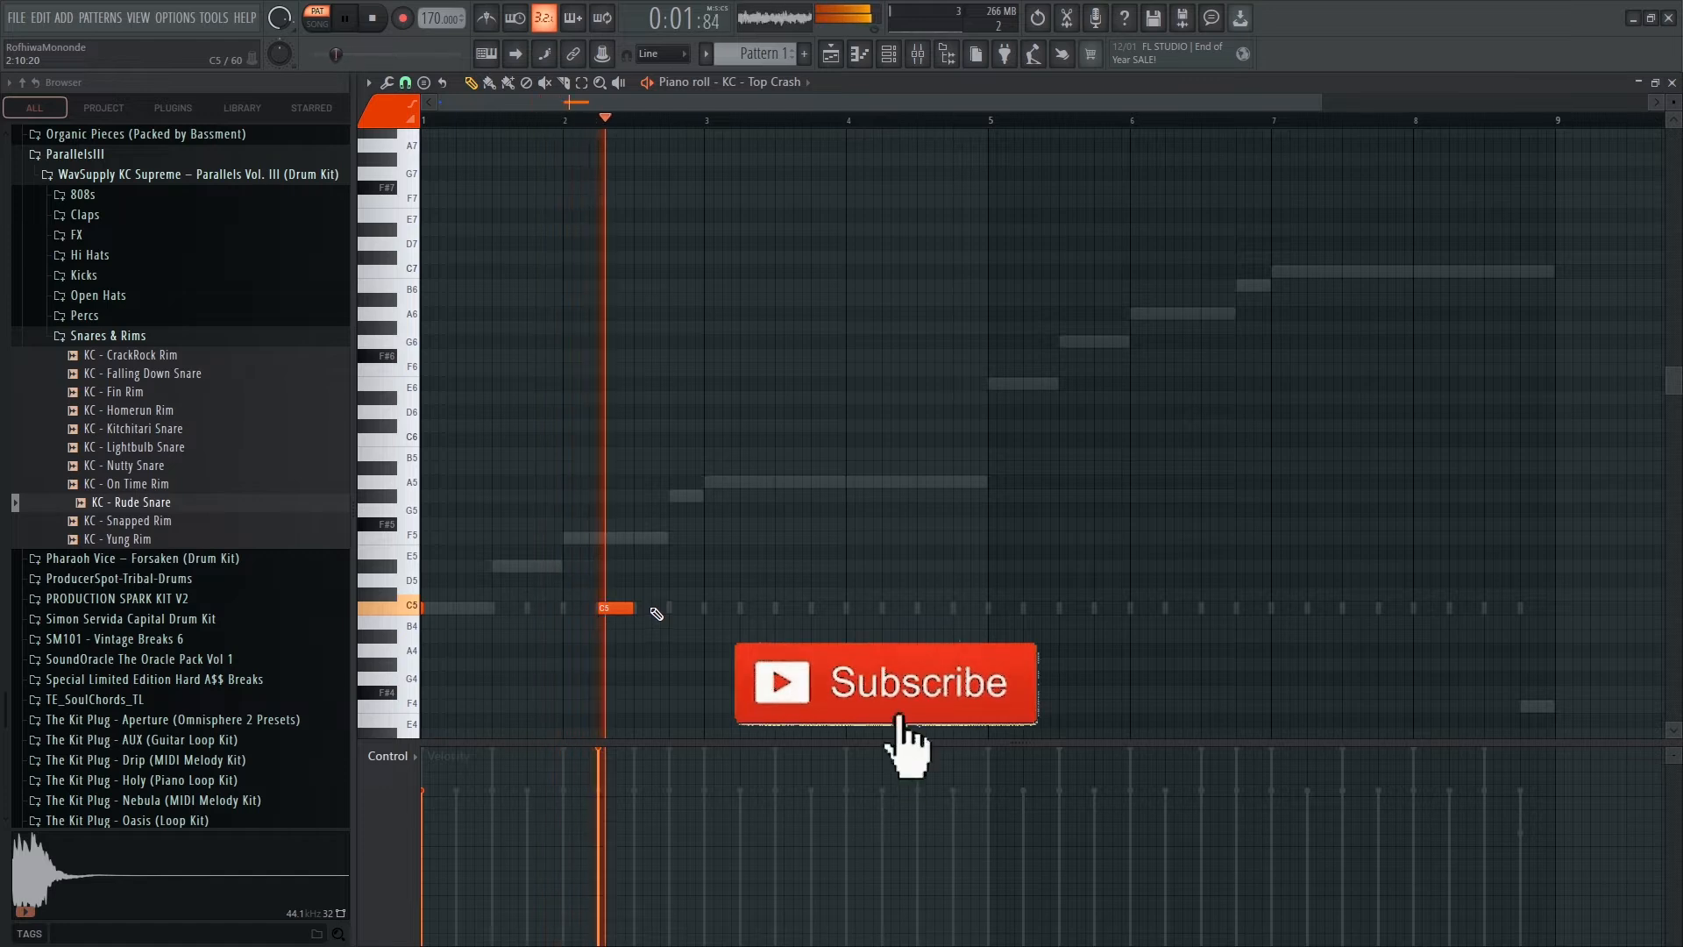
key("space")
key("space")
left_click_drag(619, 610, 652, 610)
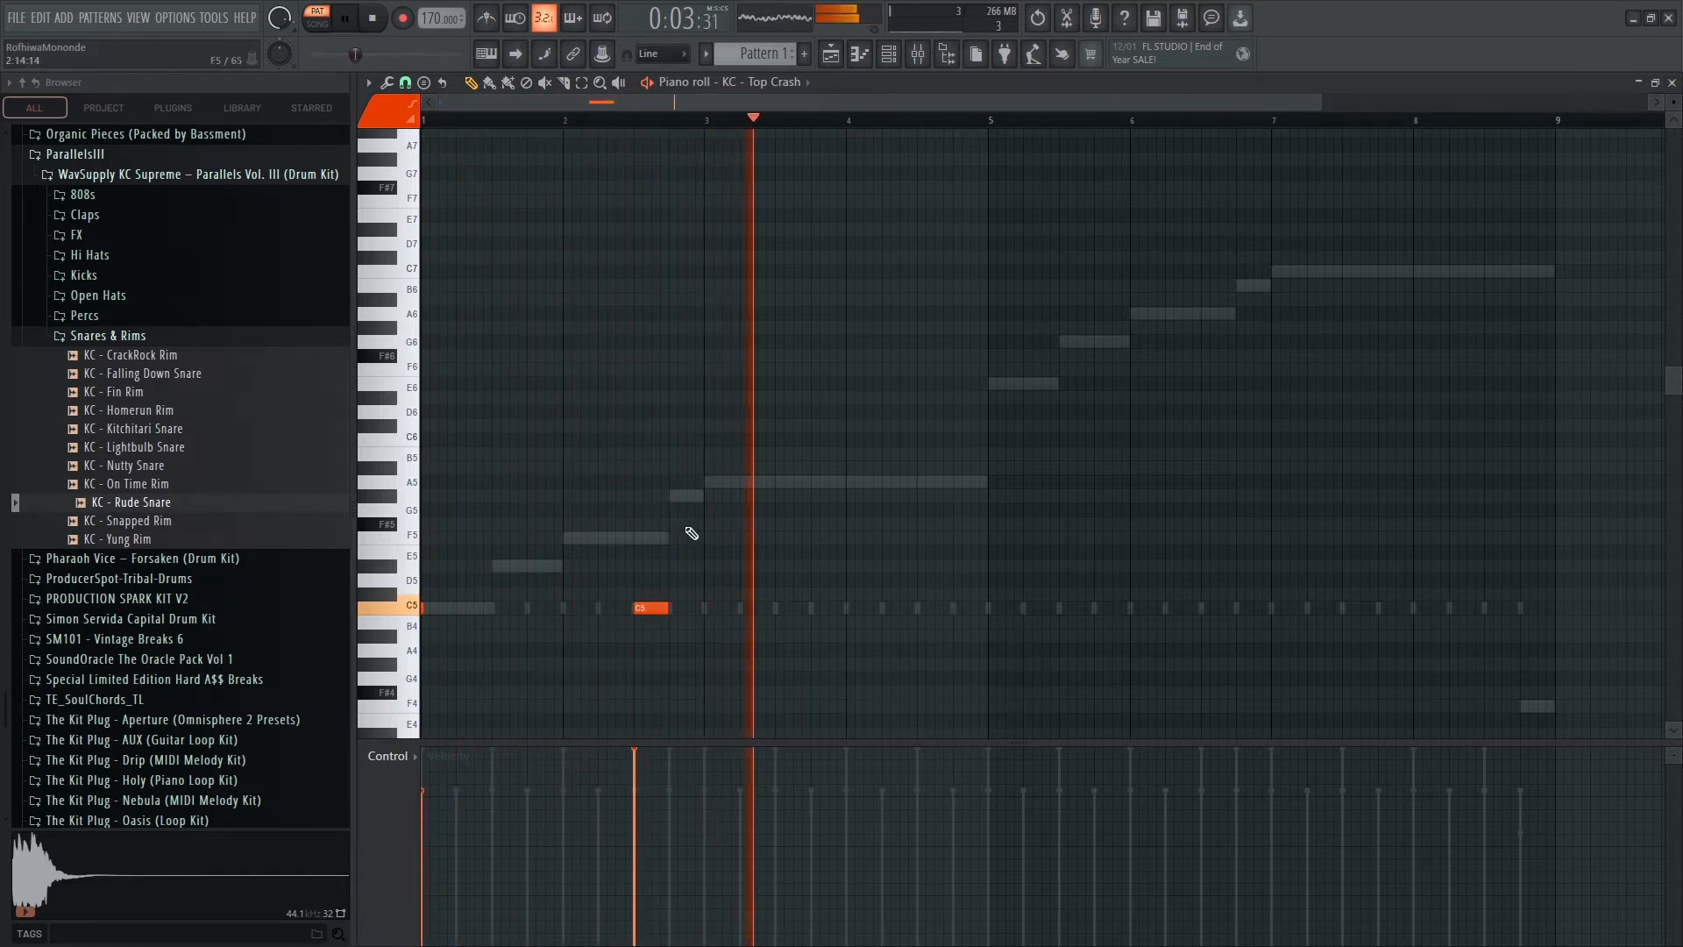
left_click(705, 610)
left_click(680, 610)
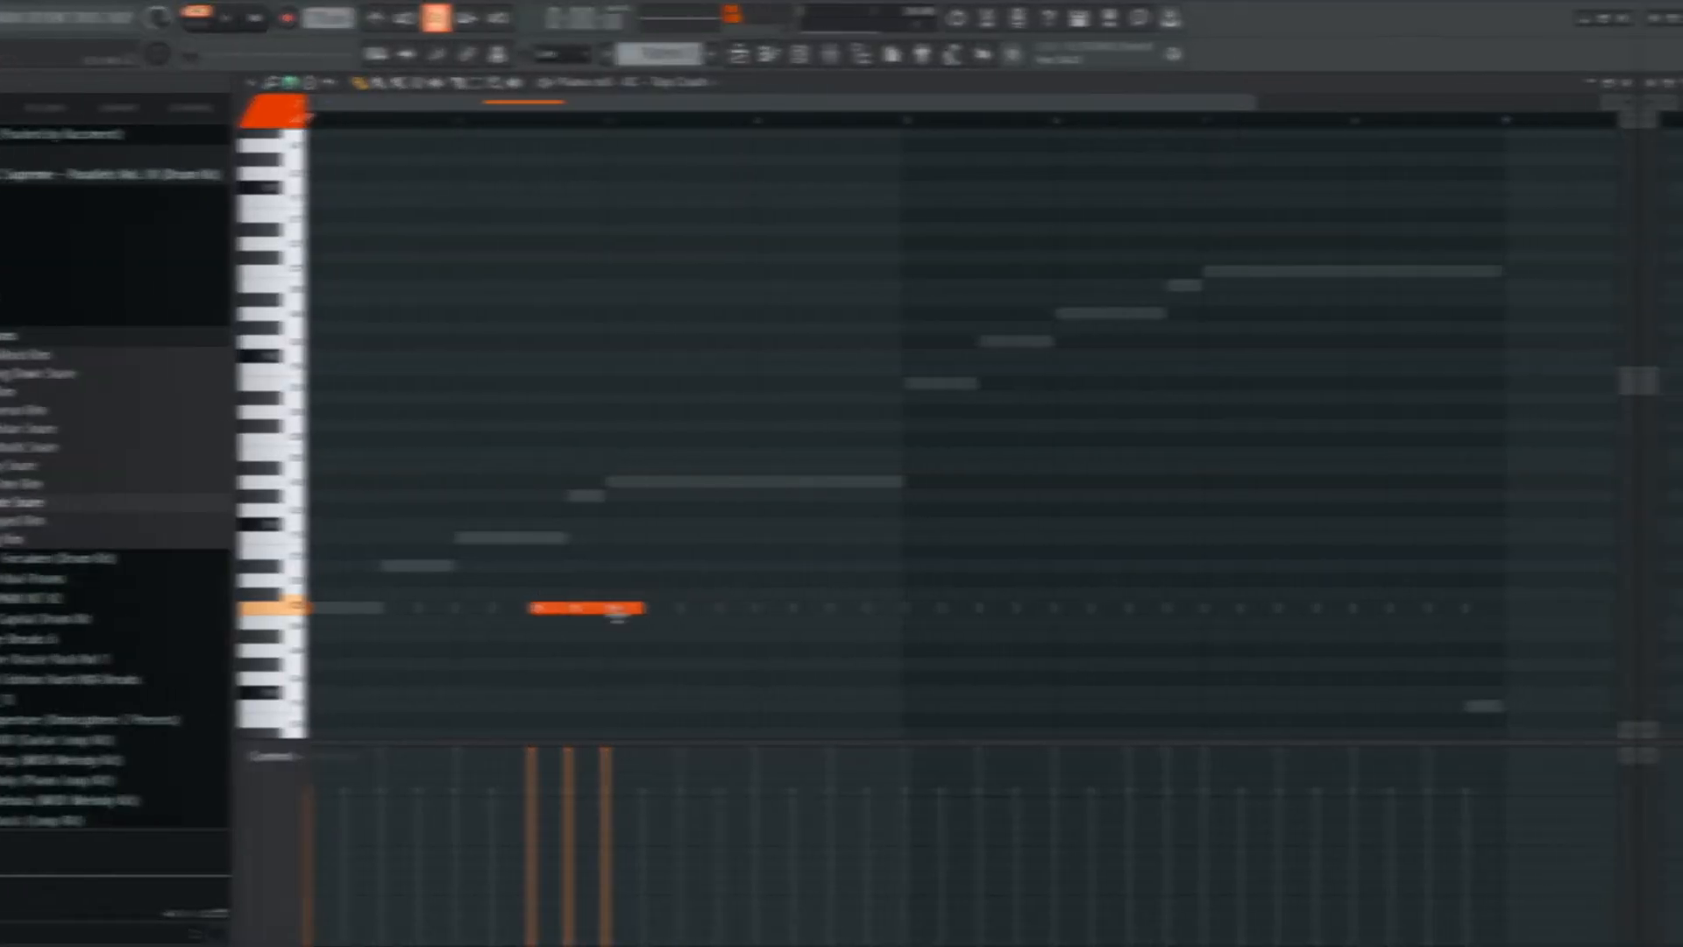
key("space")
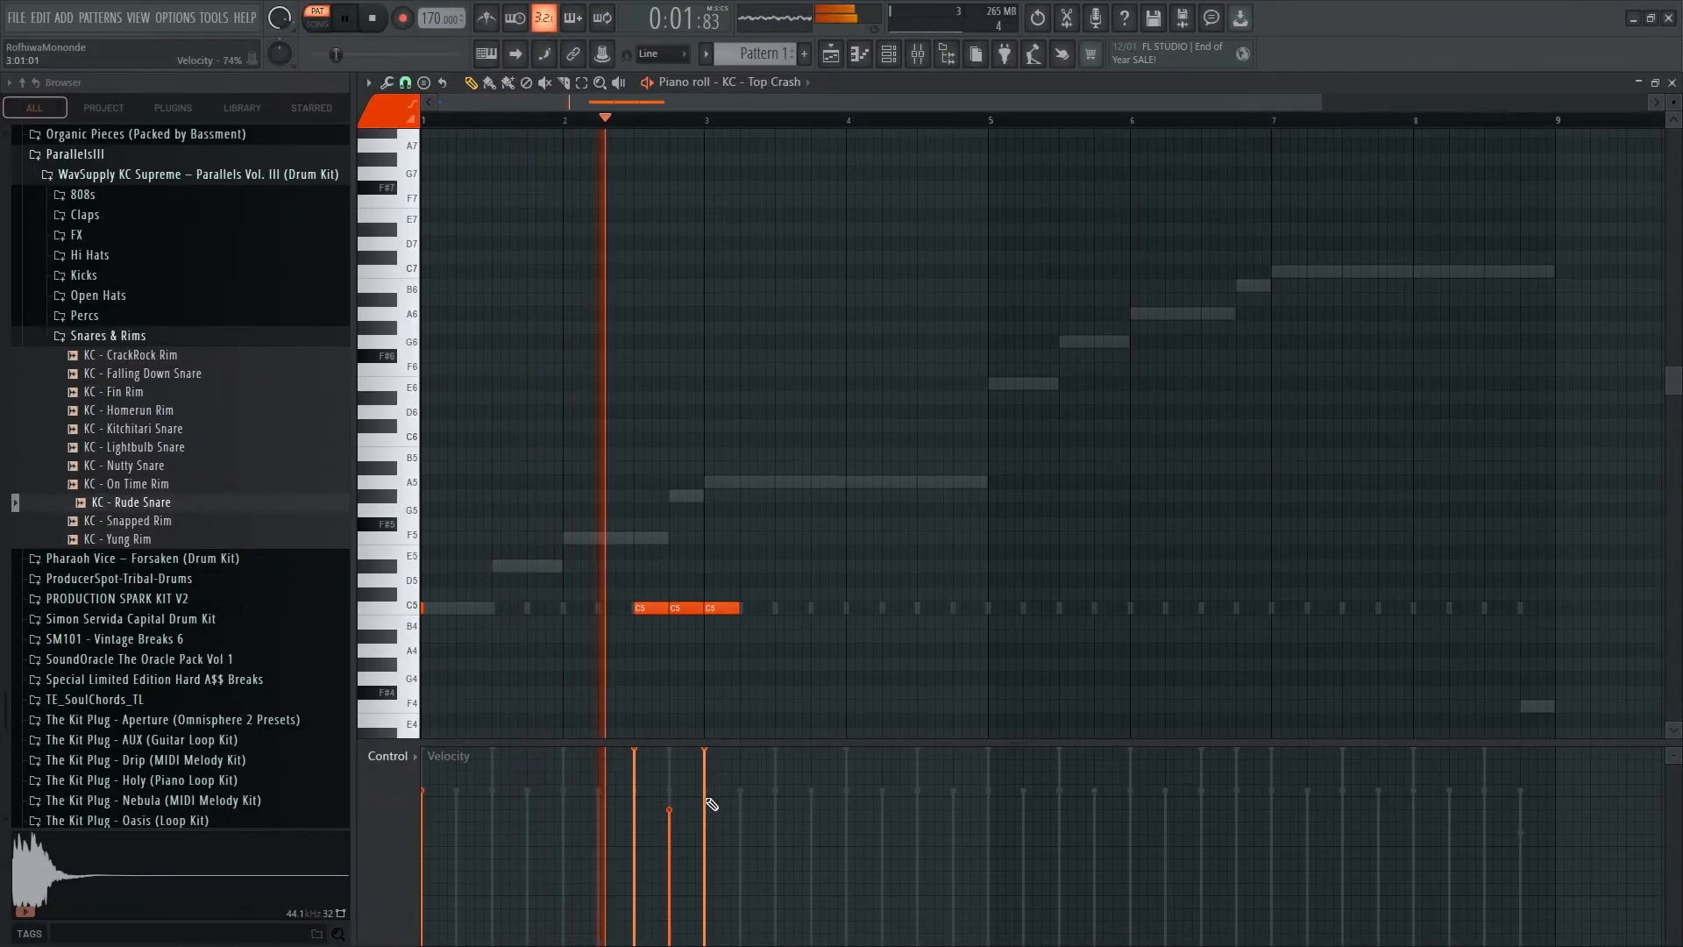
right_click(727, 611)
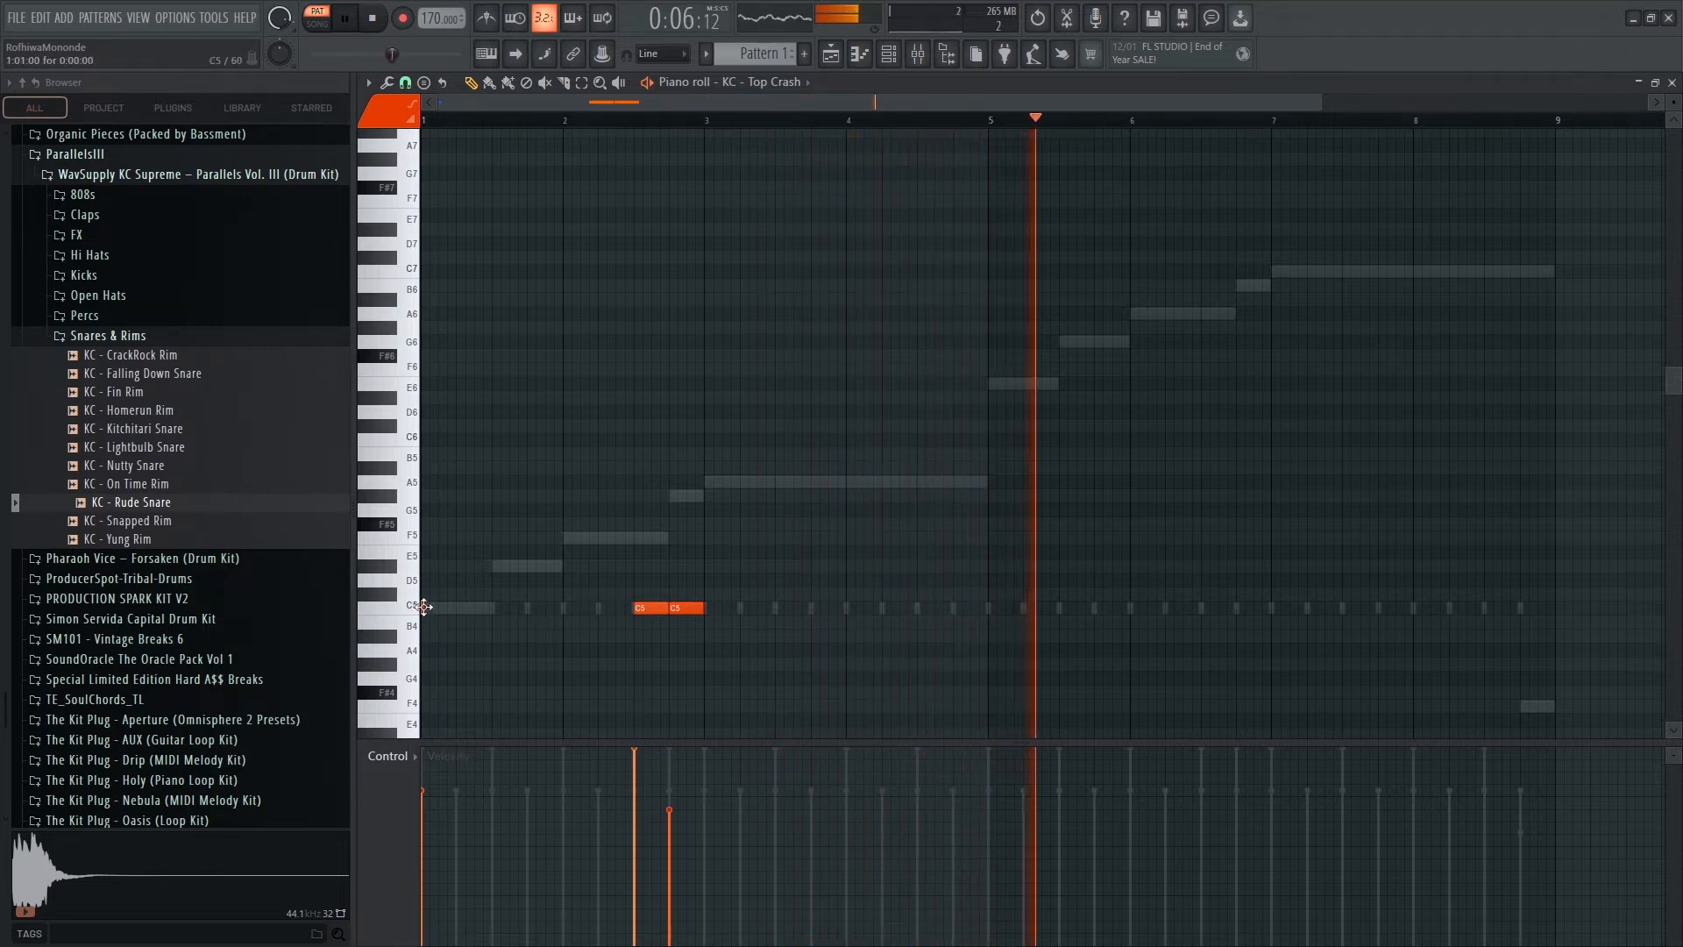
Redraw the crashes at bar 2 steps 9 and 13 as short C5 notes with a softer second hit, and add another soft one at bar 4 step 9.
left_click(423, 607)
right_click(640, 610)
left_click(635, 609)
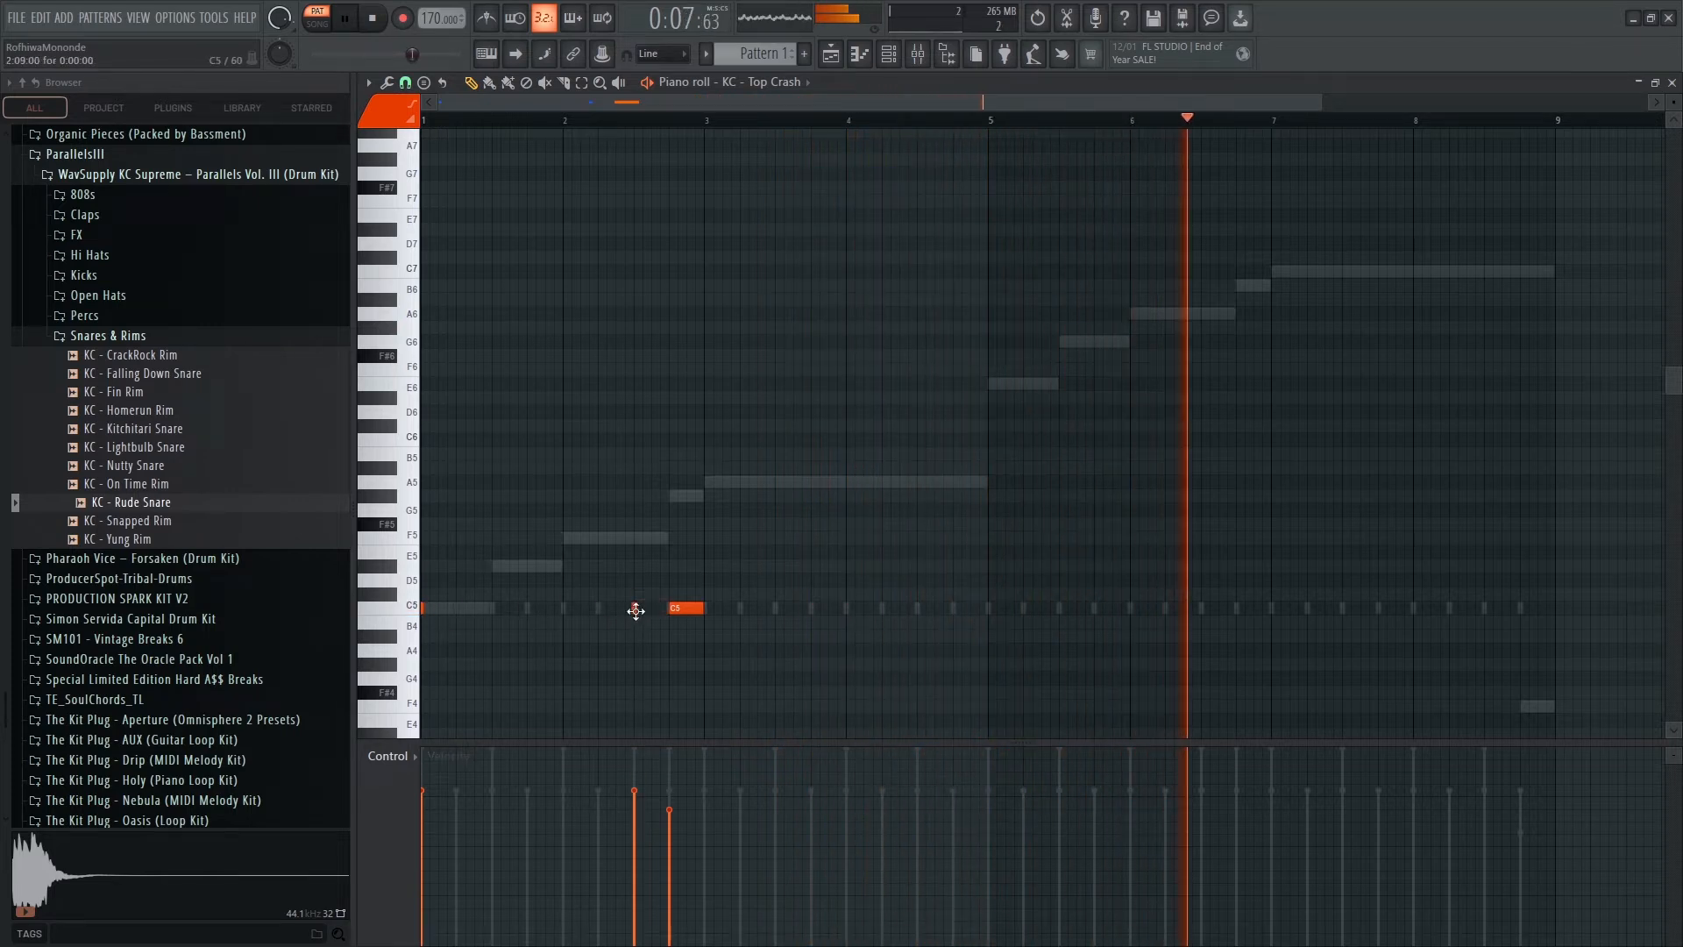
right_click(680, 607)
left_click(672, 606)
left_click_drag(671, 808, 672, 863)
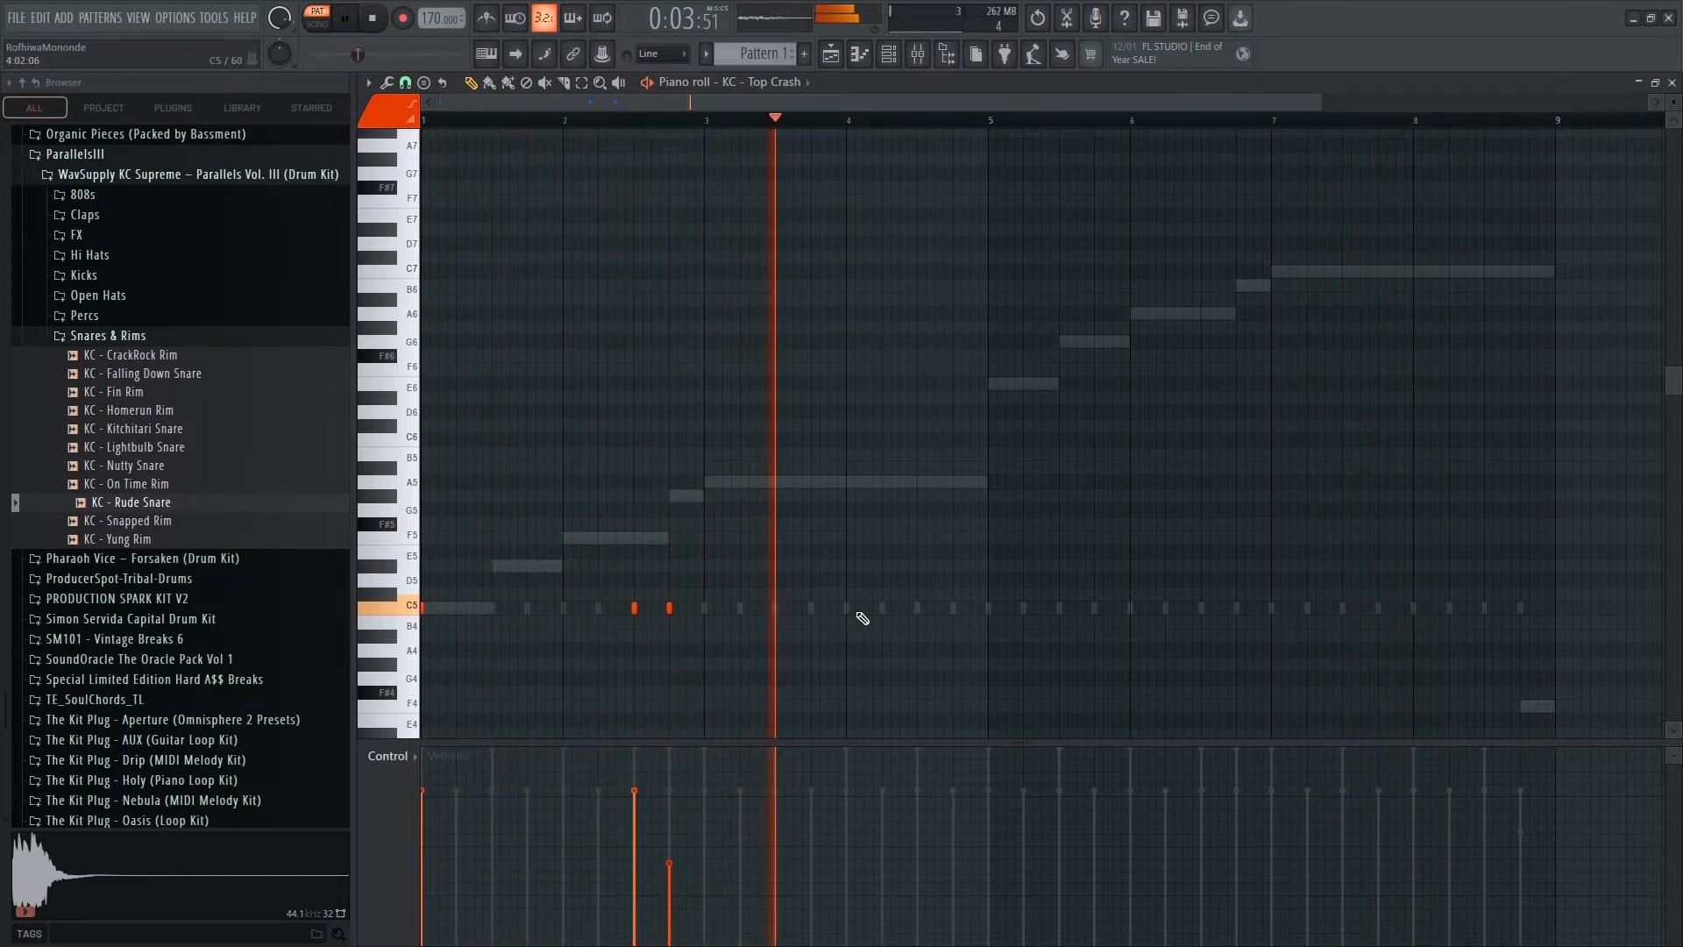
left_click(917, 607)
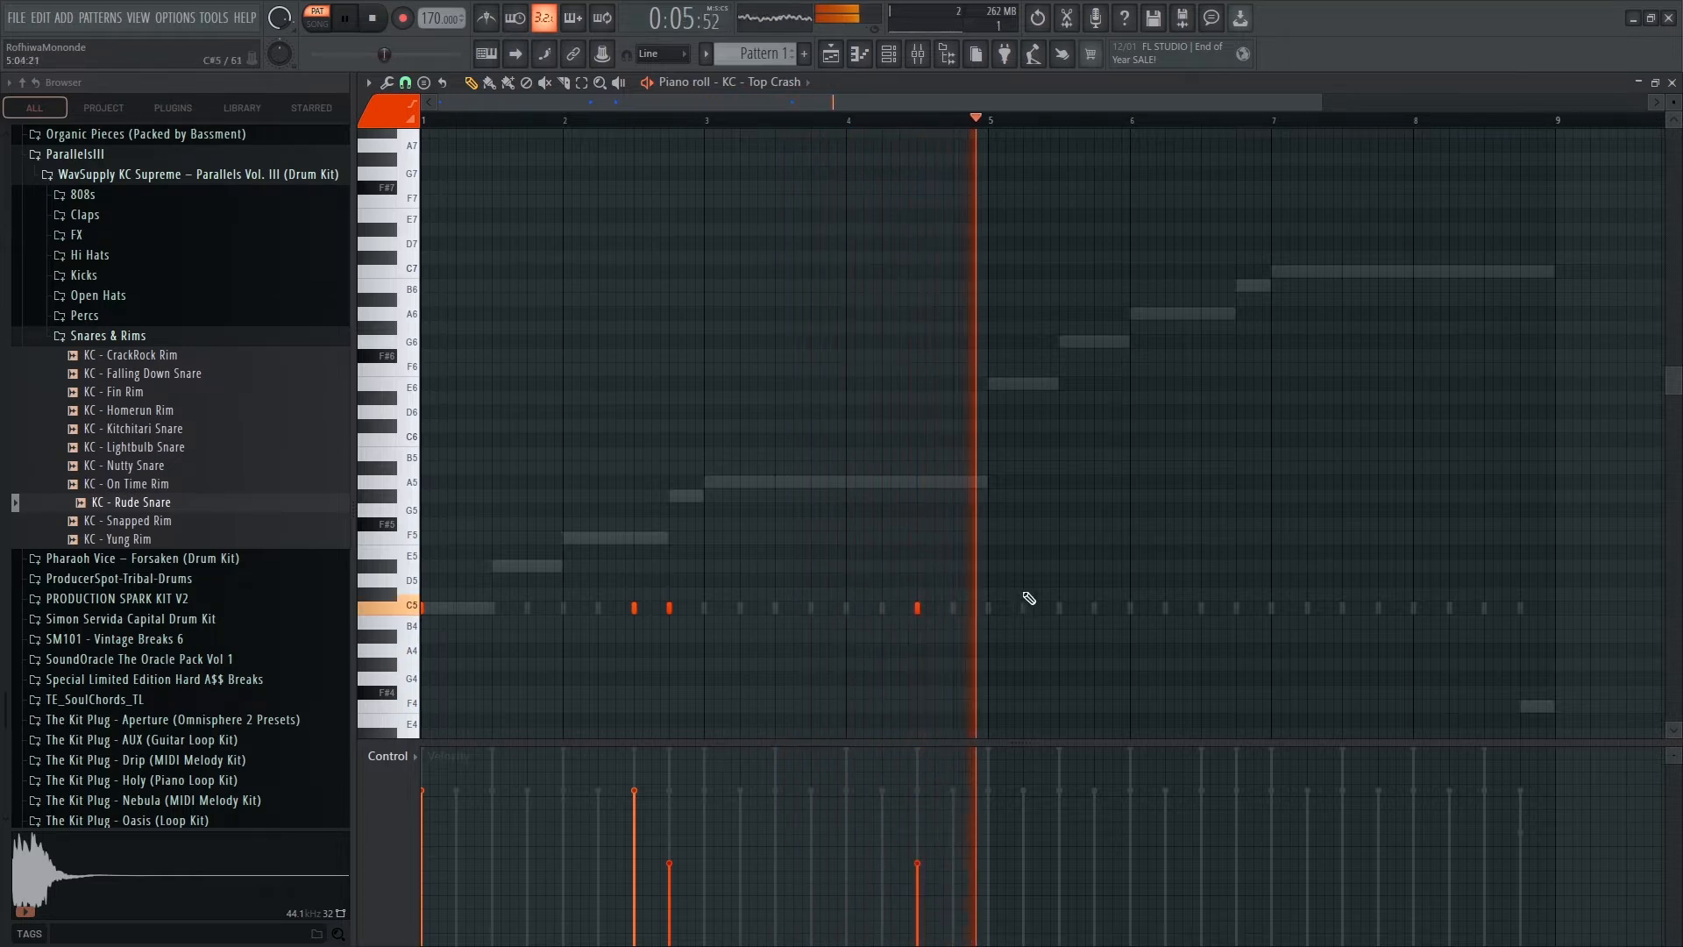
Duplicate the KC - Top Crash notes from bars 1–4 into bars 5–8 and extend the time selection over all eight bars.
left_click_drag(996, 121, 423, 121)
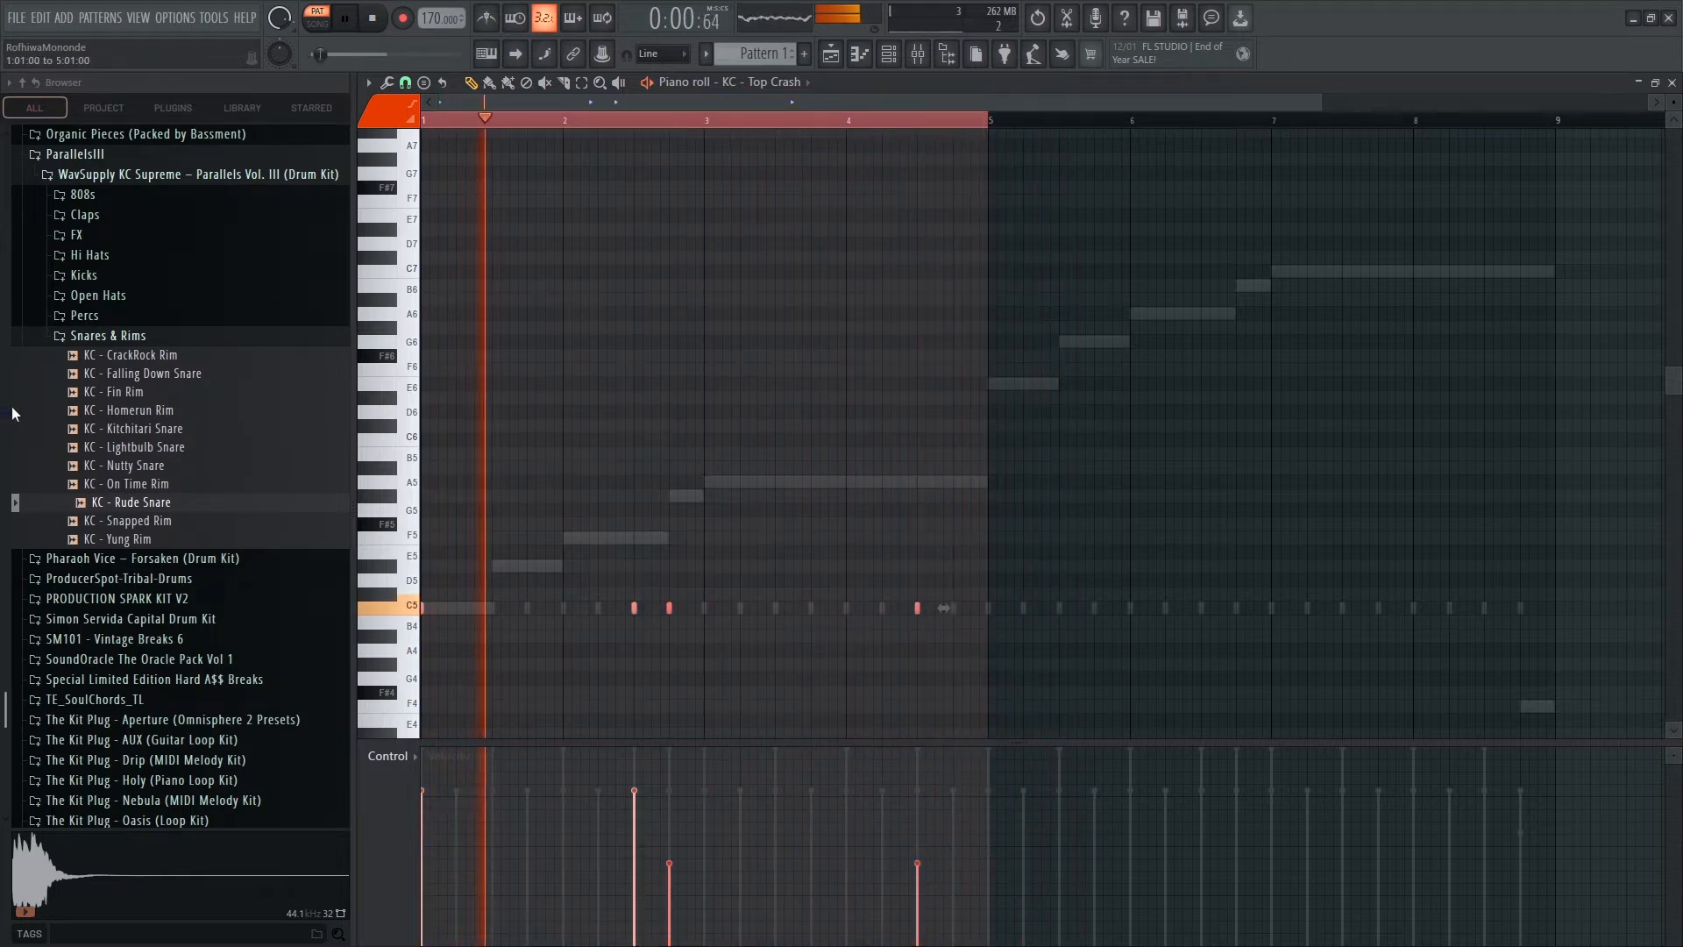
key("ctrl+b")
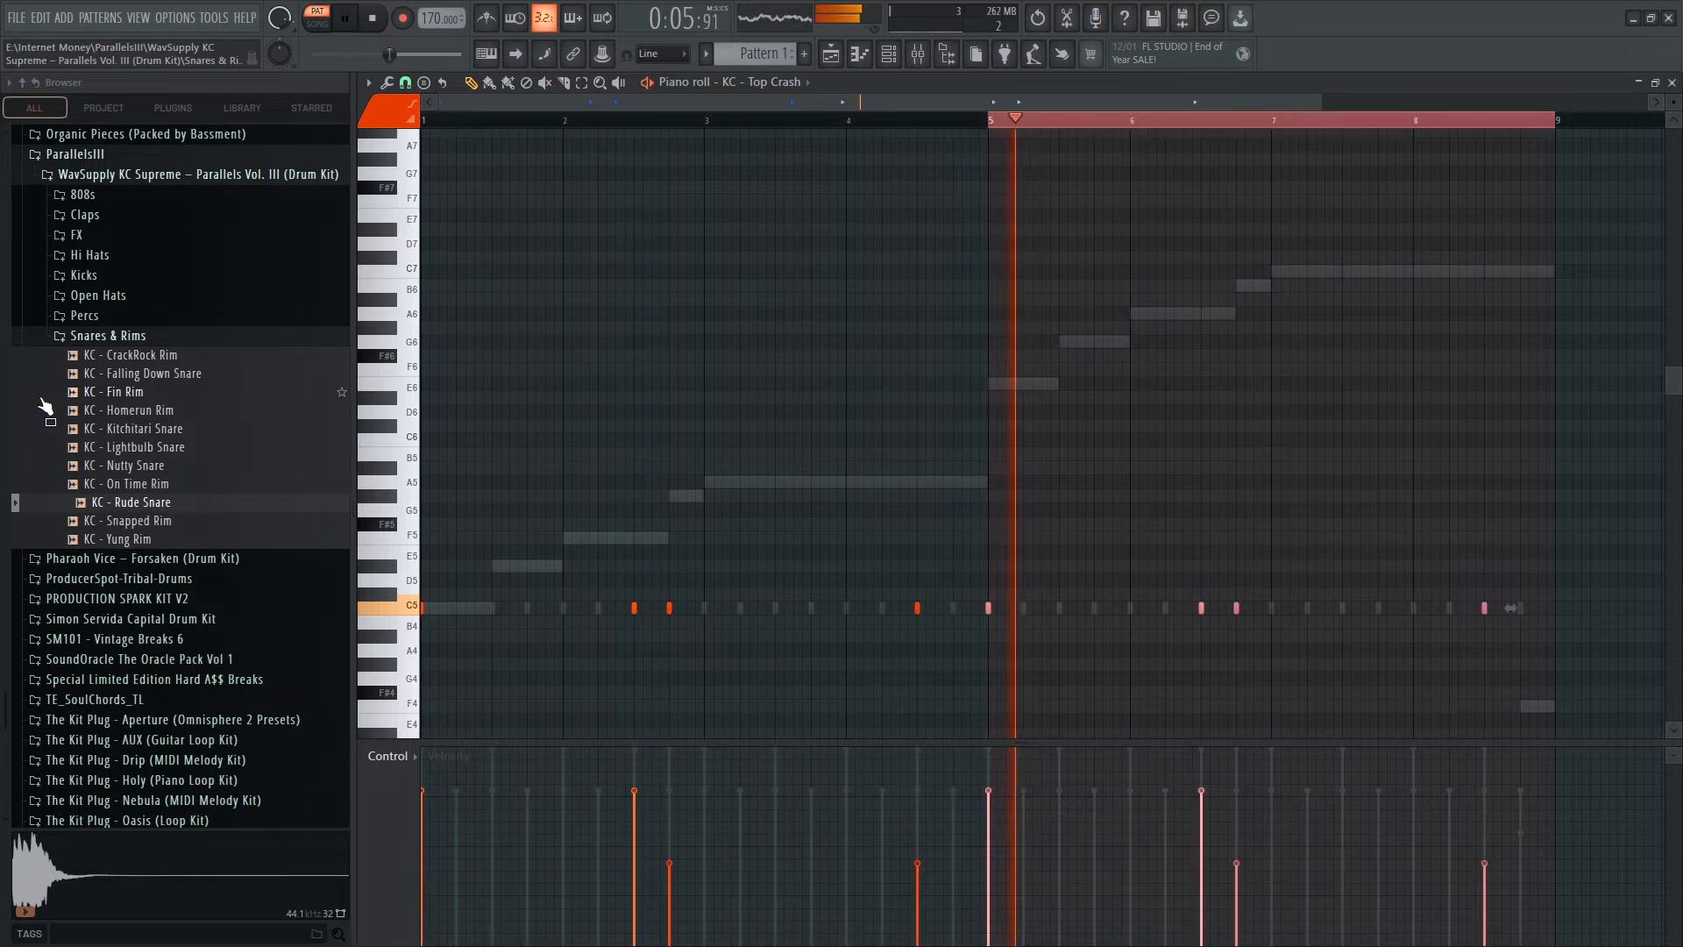
key("F6")
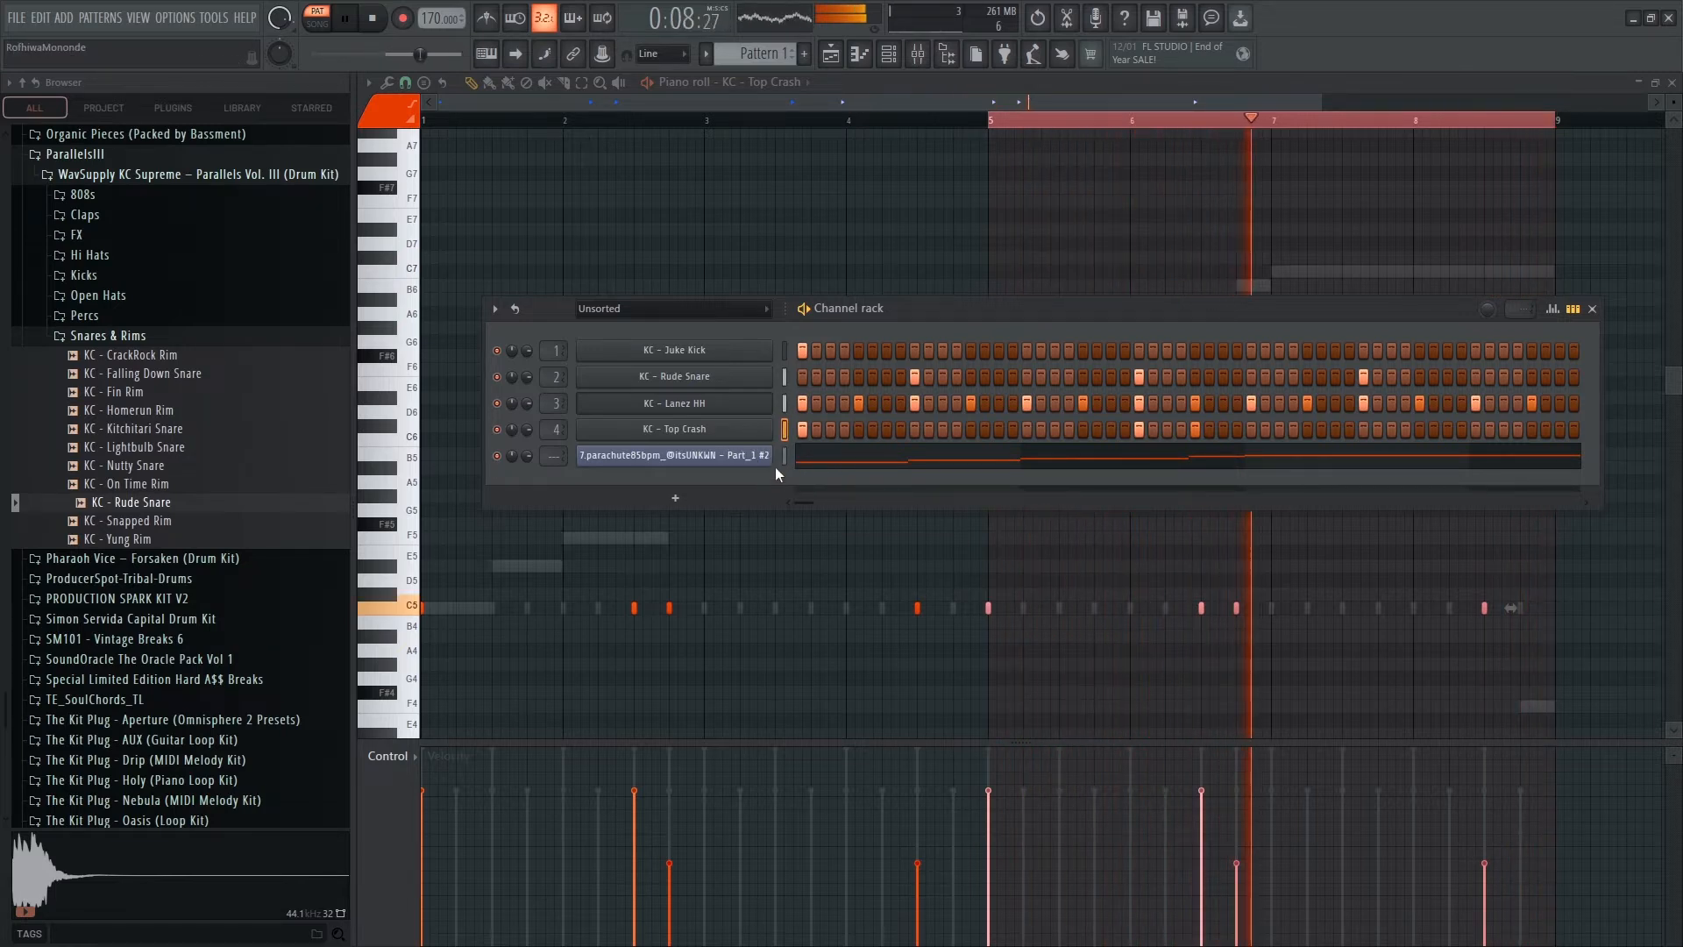
left_click_drag(989, 122, 422, 122)
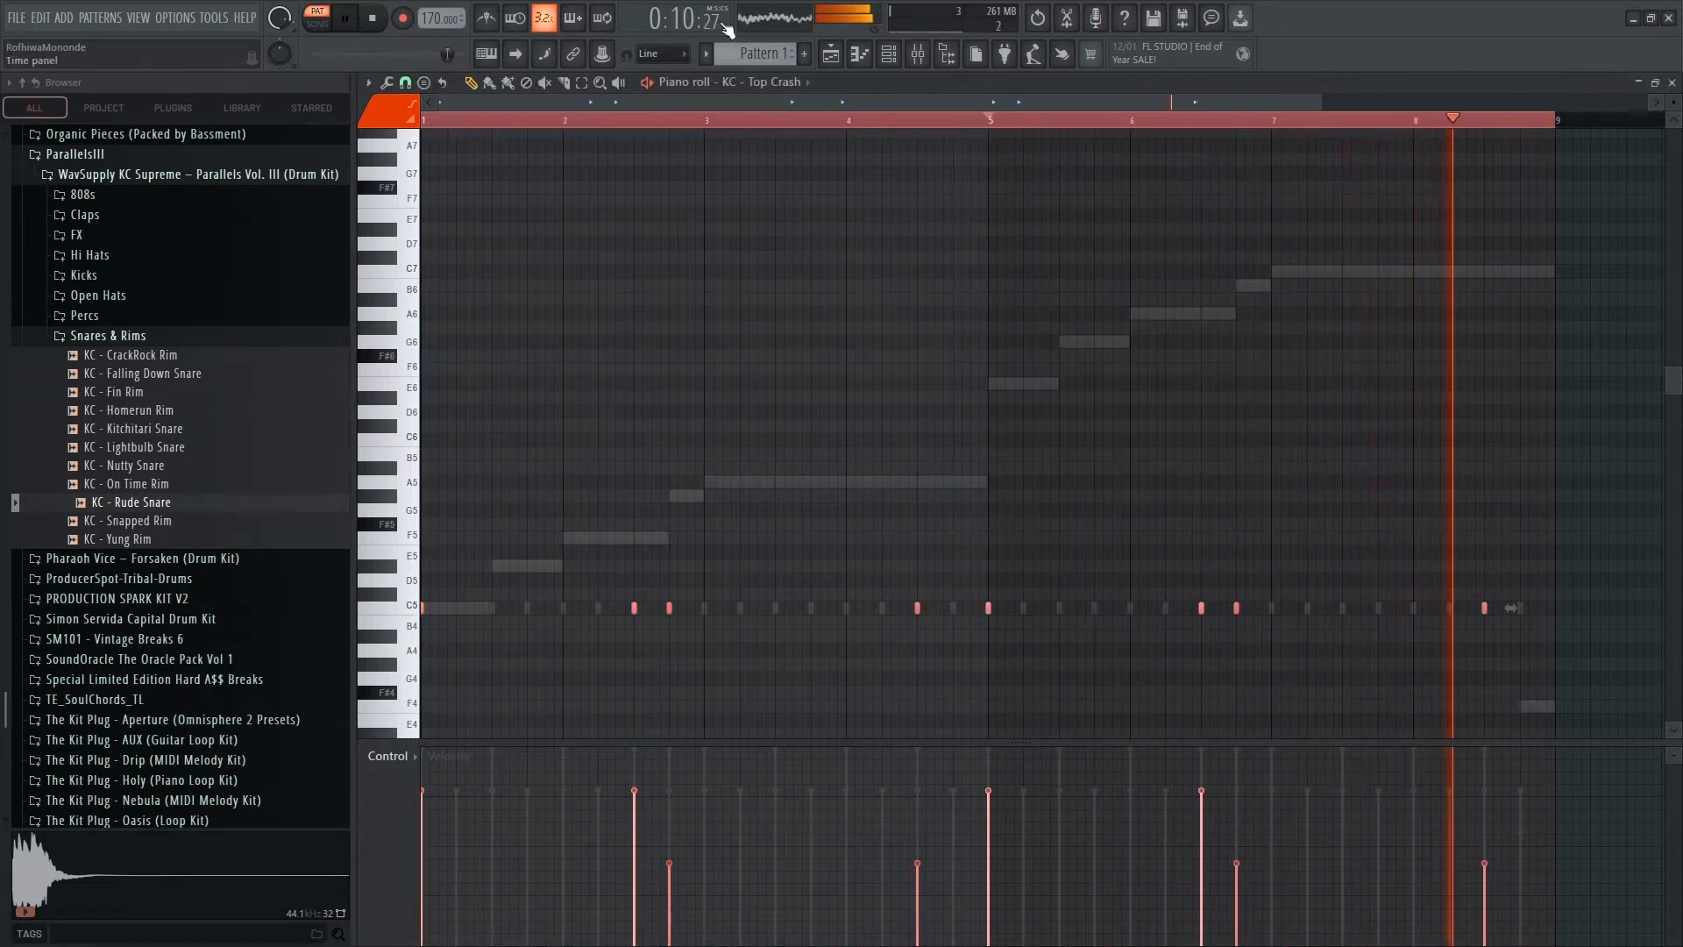
Add short C5 kicks at the start of bar 2 and at bar 2 step 9 in the KC - Juke Kick piano roll.
left_click(899, 54)
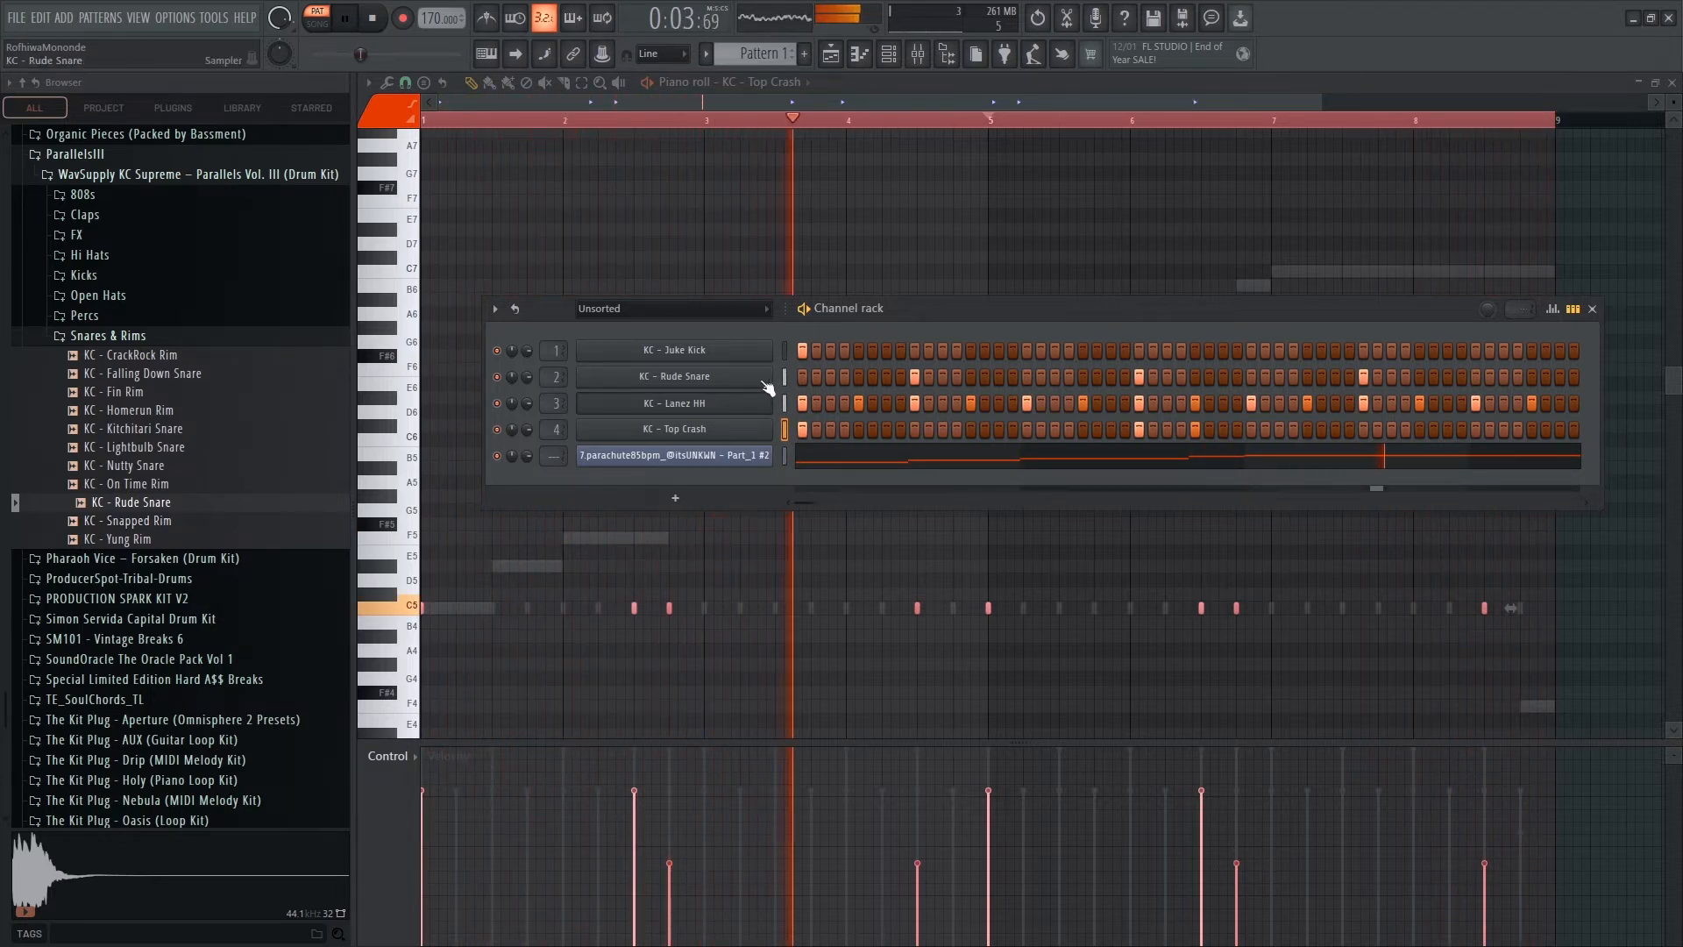
right_click(766, 351)
left_click(809, 349)
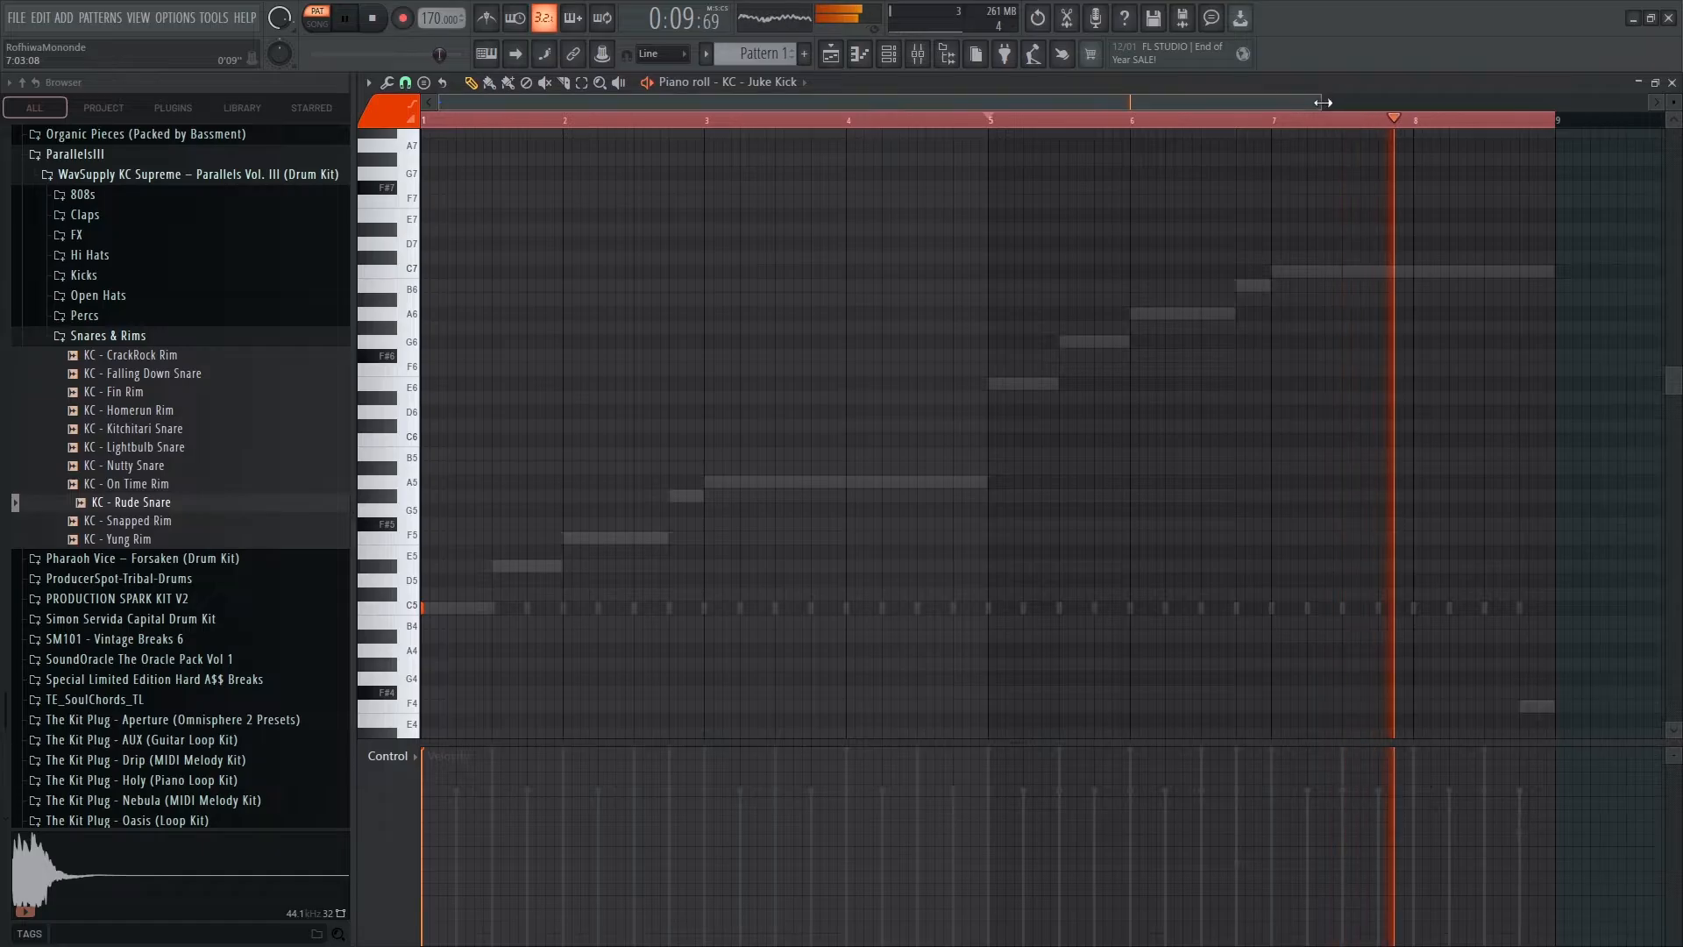
left_click_drag(1322, 102, 1006, 203)
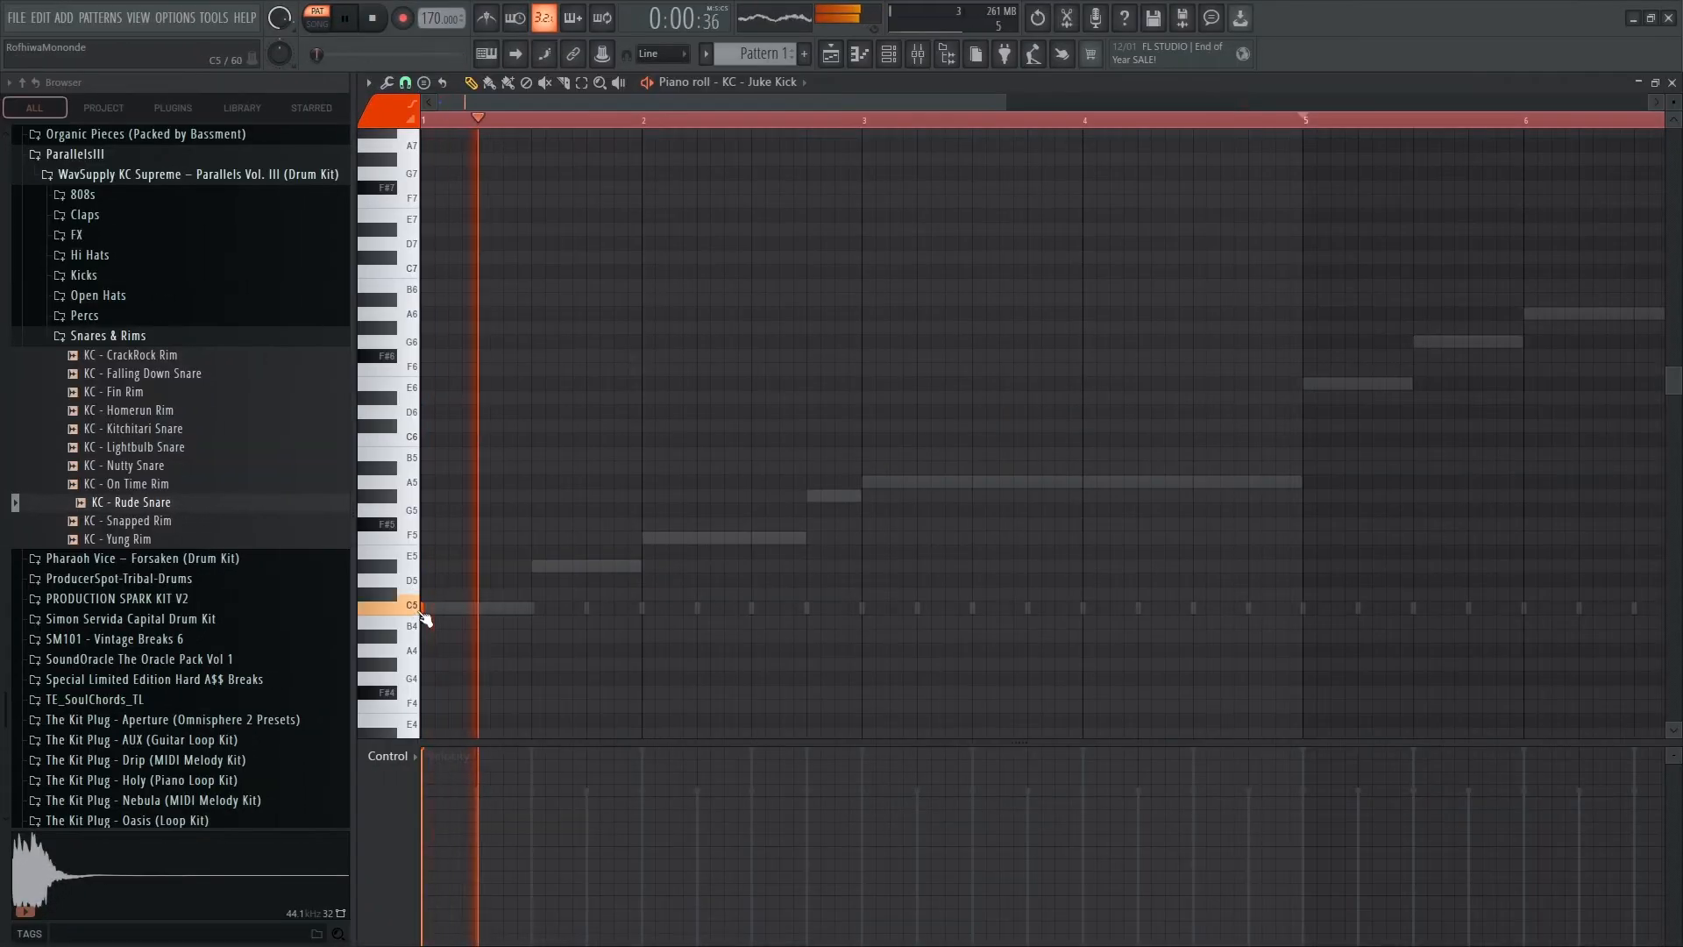
key("space")
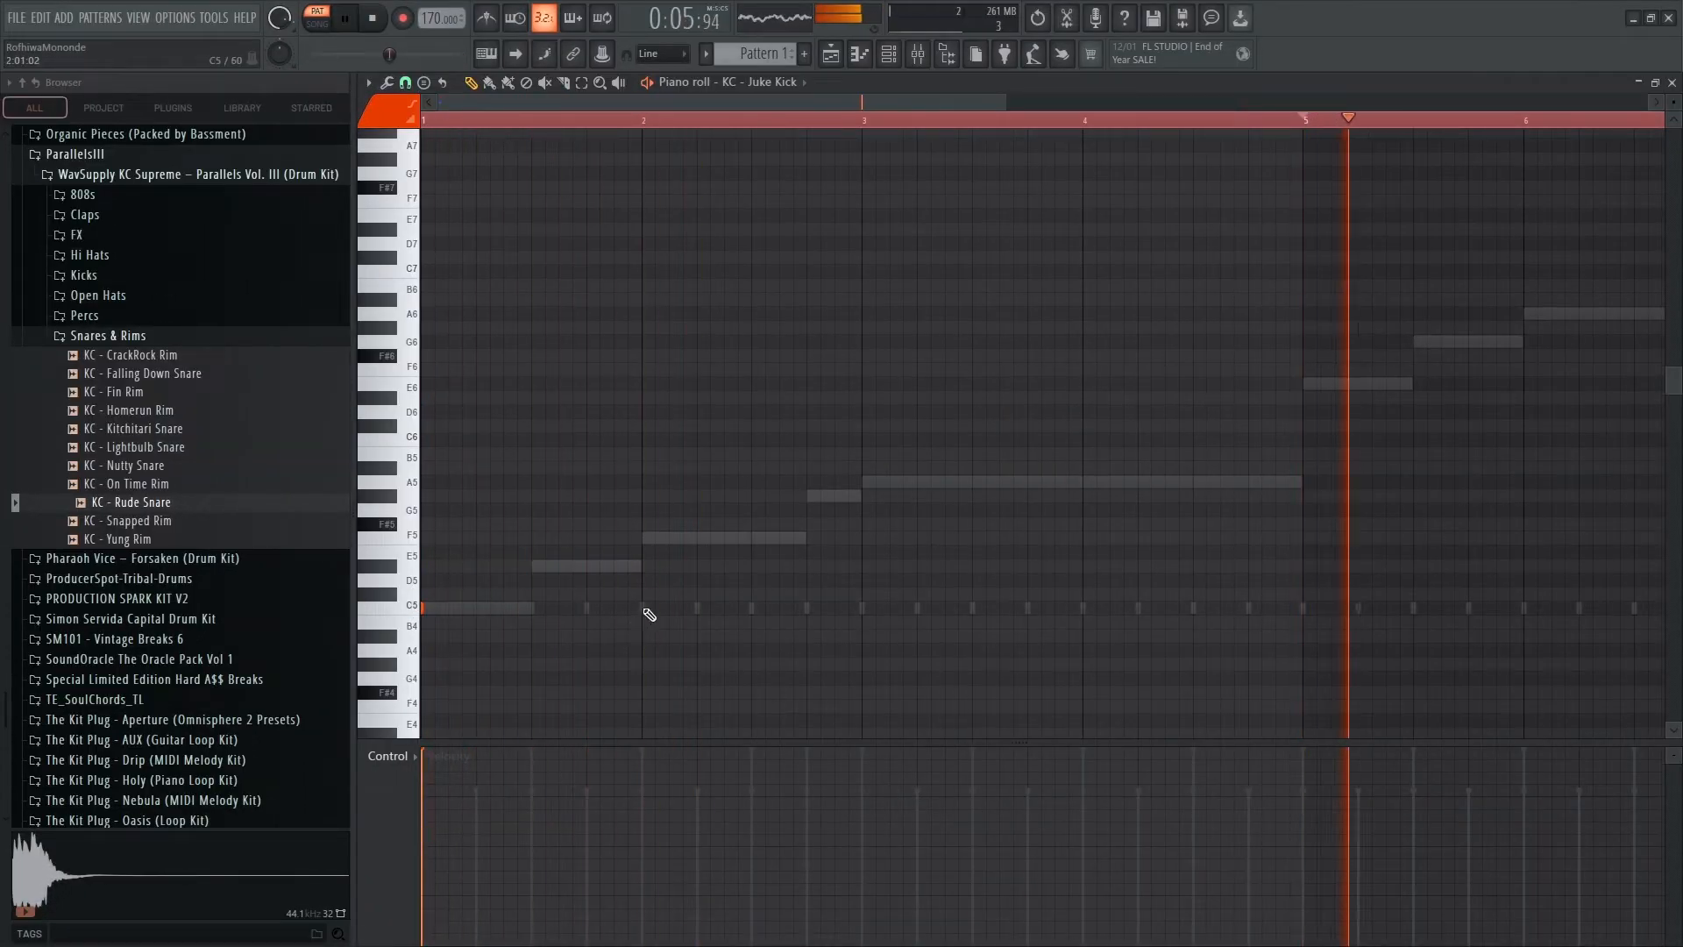
left_click(642, 608)
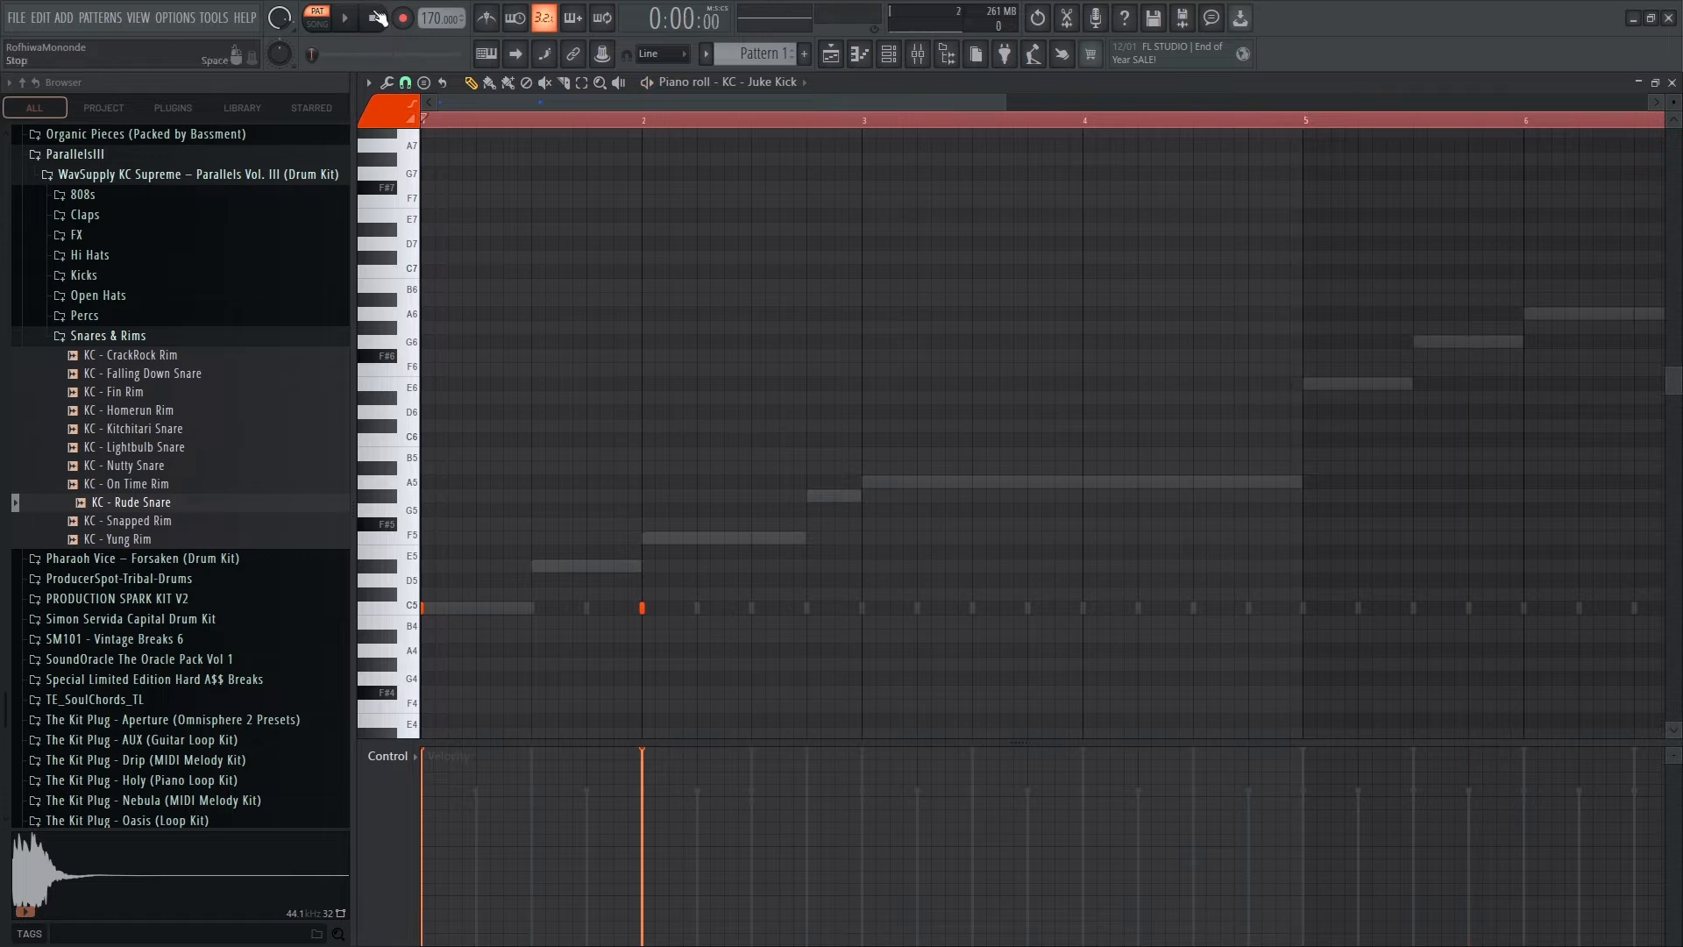
key("space")
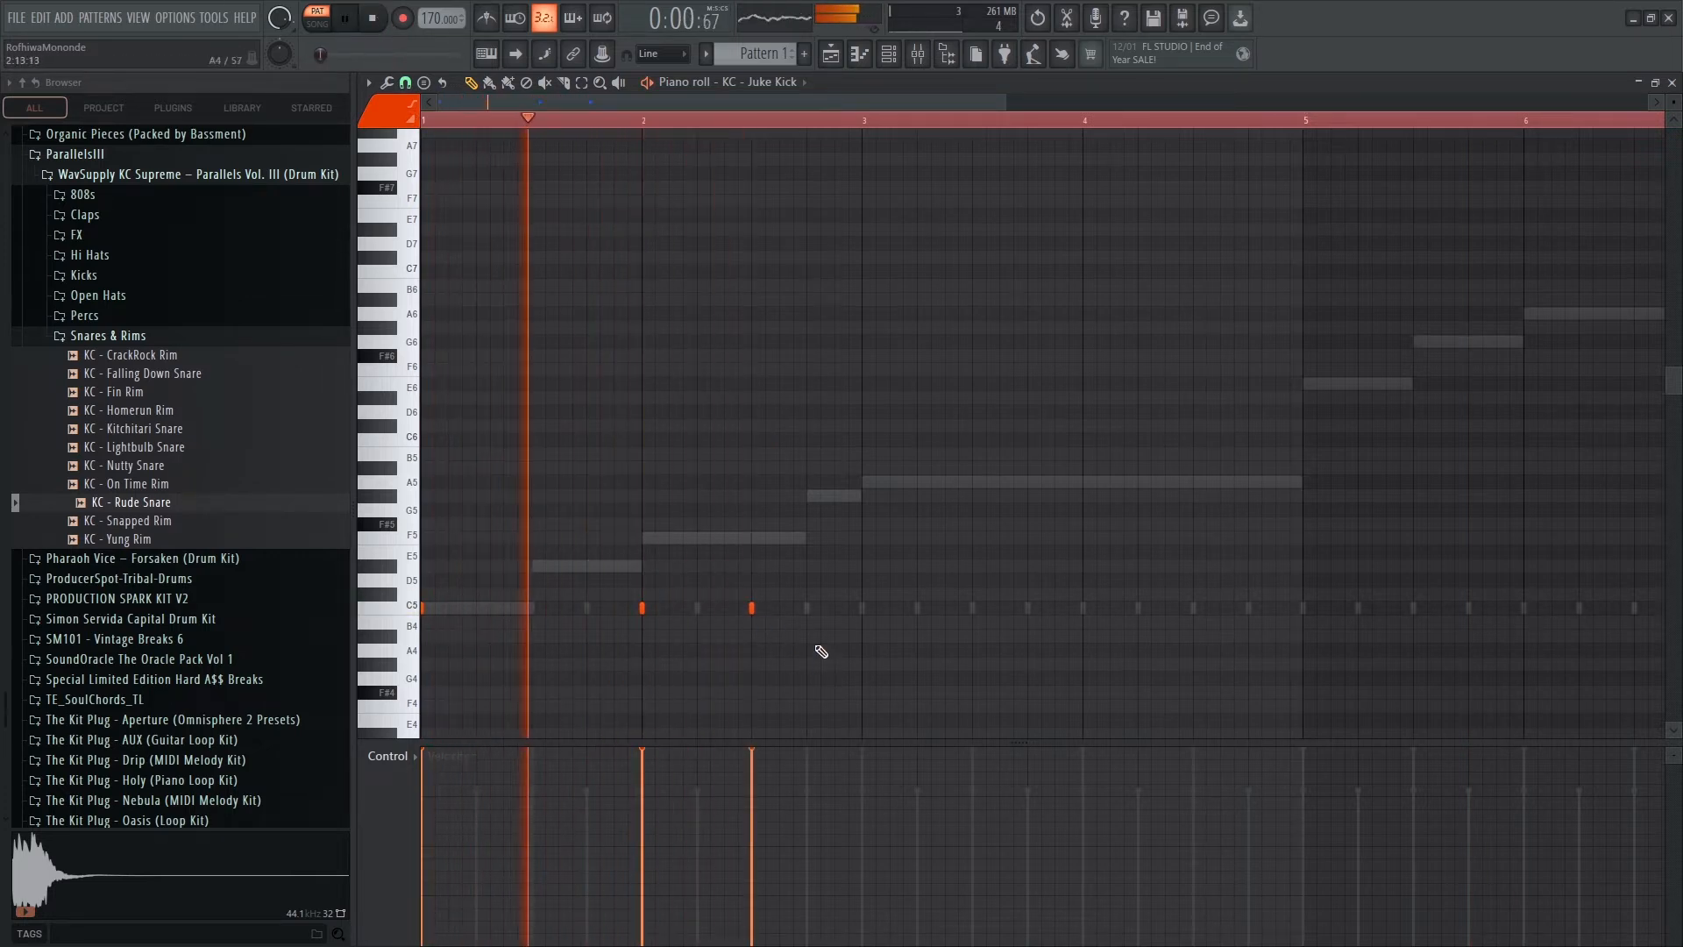
Add short C5 kicks at step 13 of bars 2, 3 and 4 and at the start of bar 5.
left_click(808, 614)
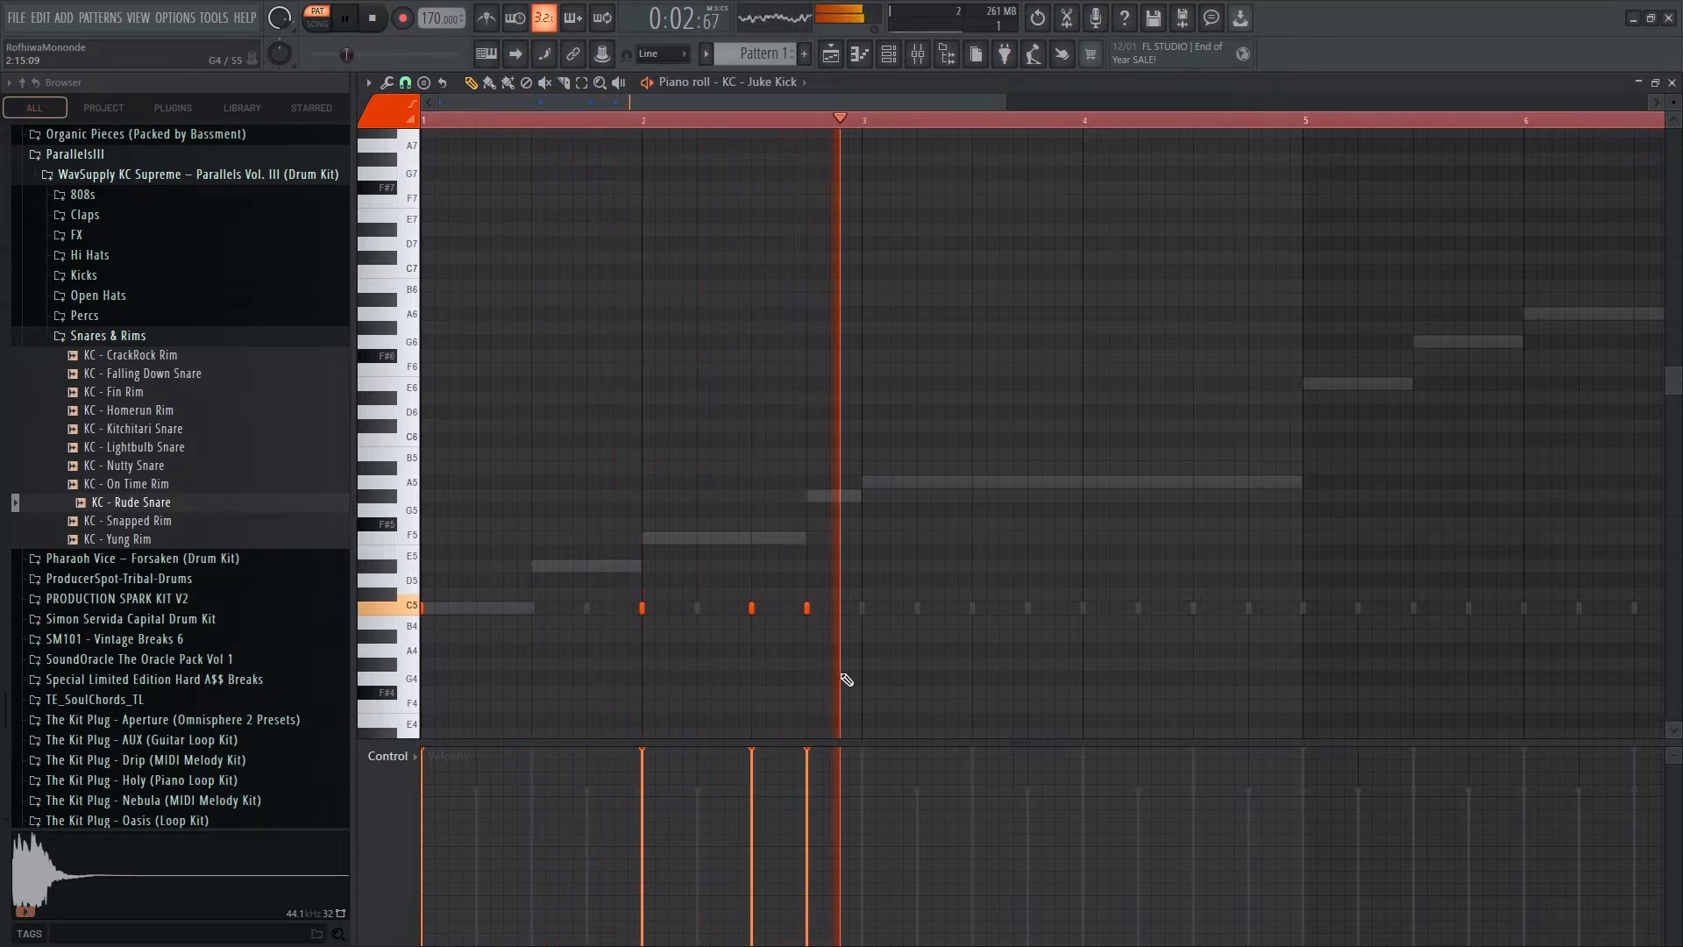
key("space")
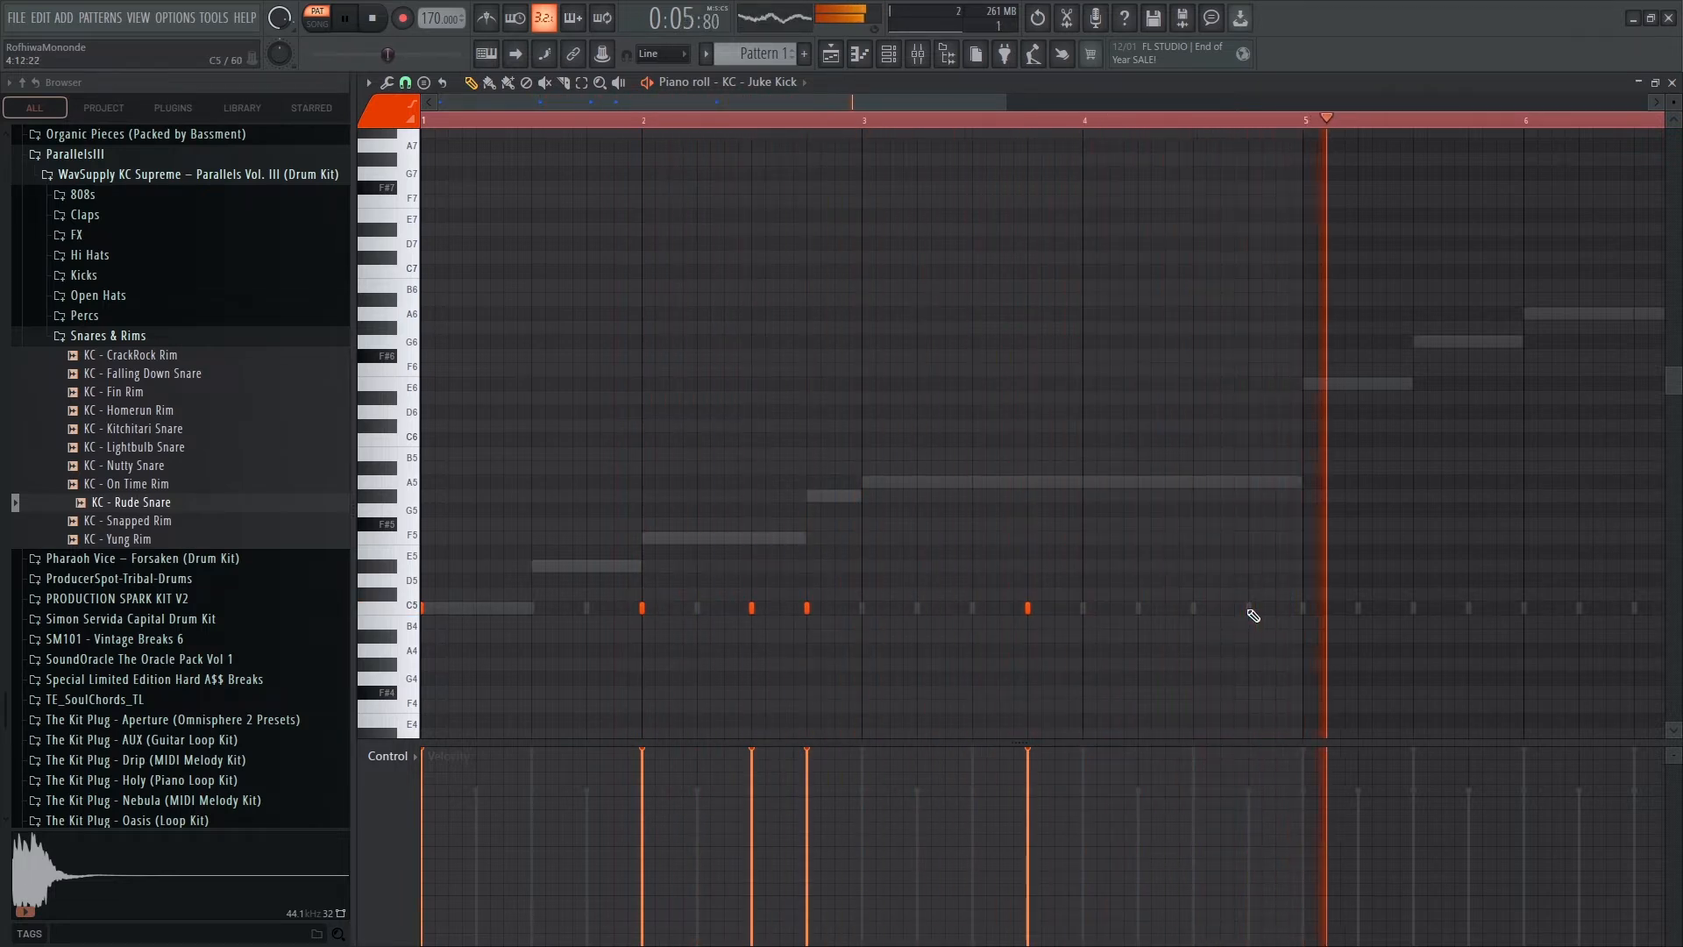
left_click(1250, 609)
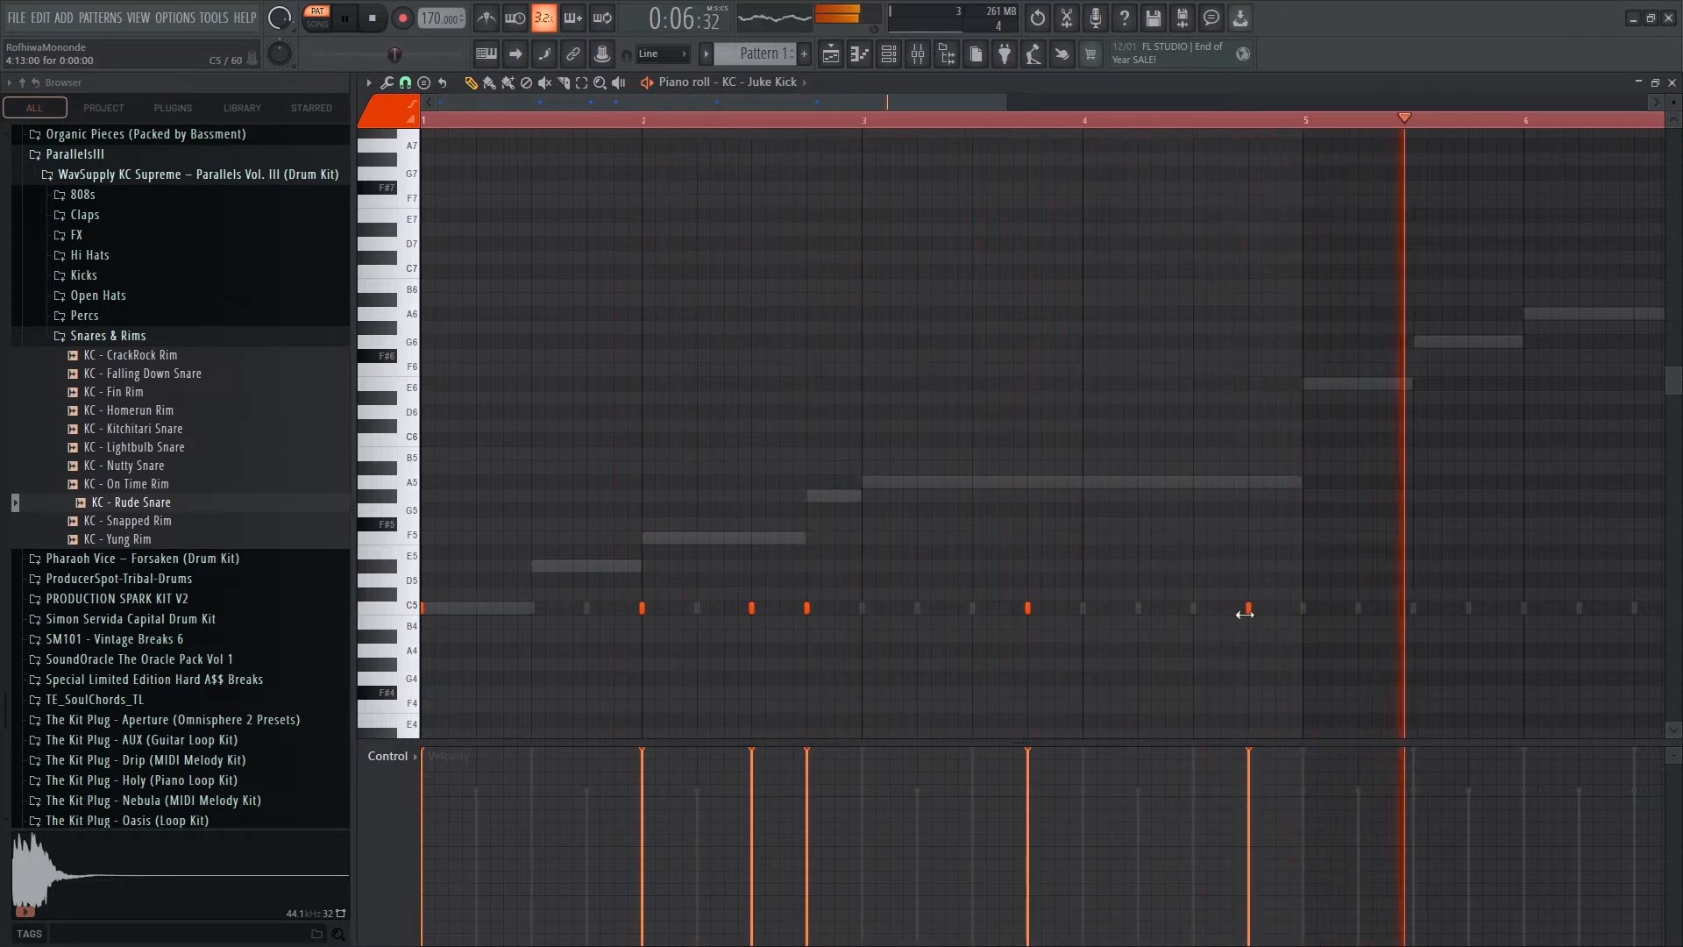
left_click(1301, 606)
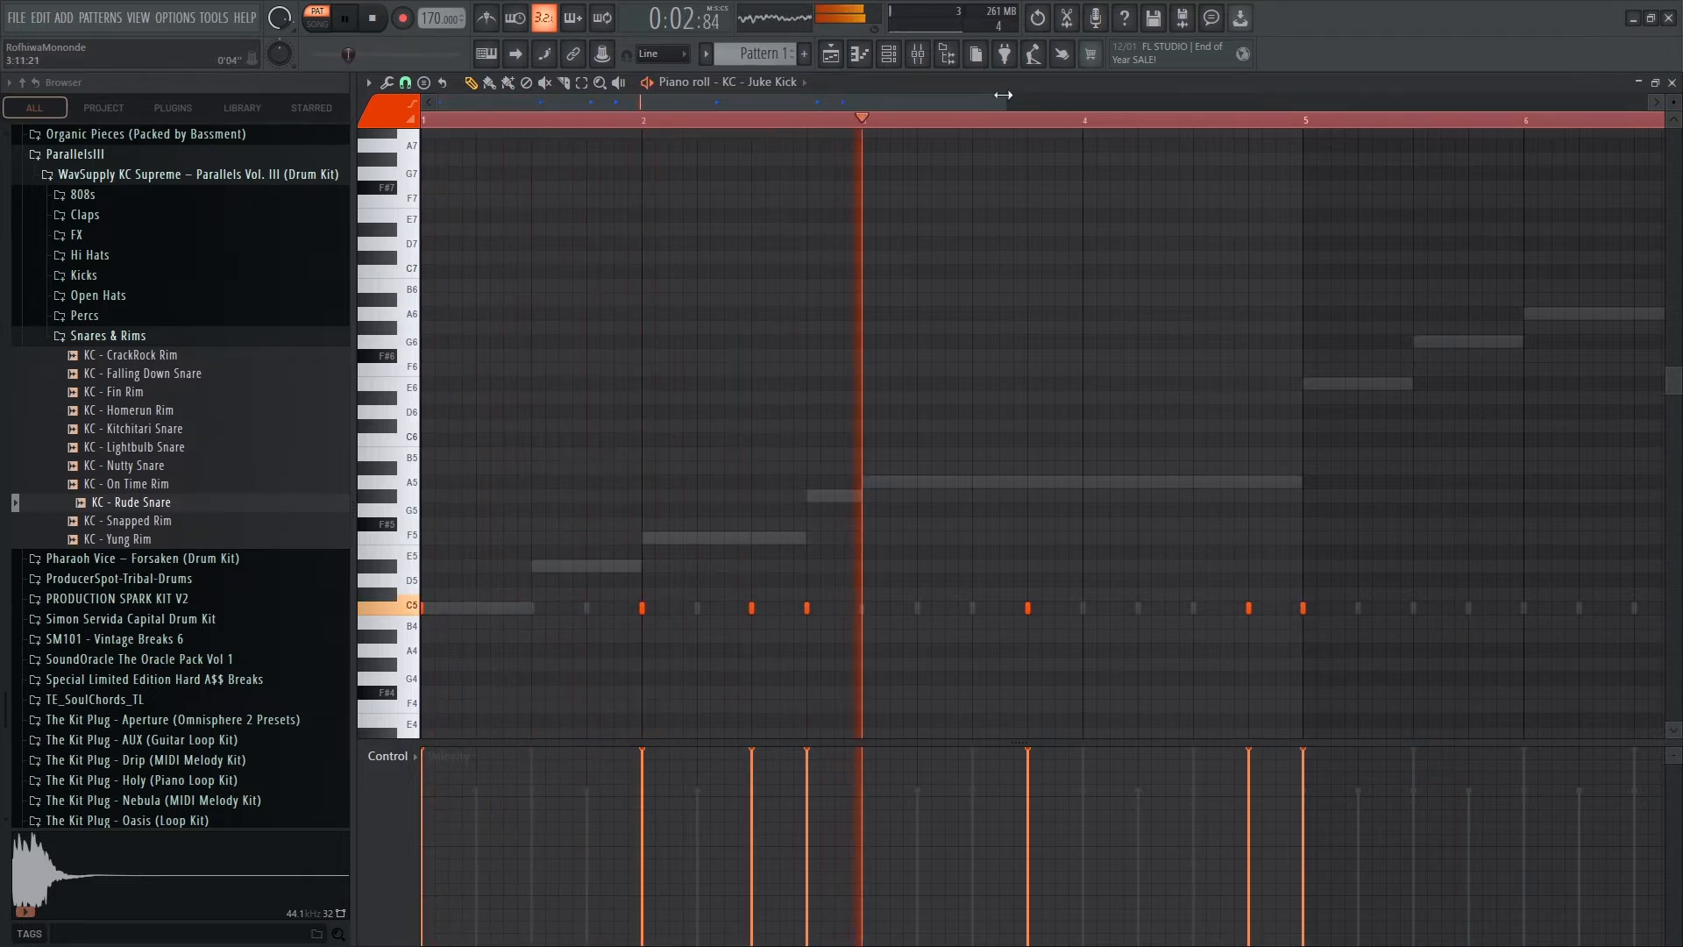
left_click_drag(1005, 102, 1671, 205)
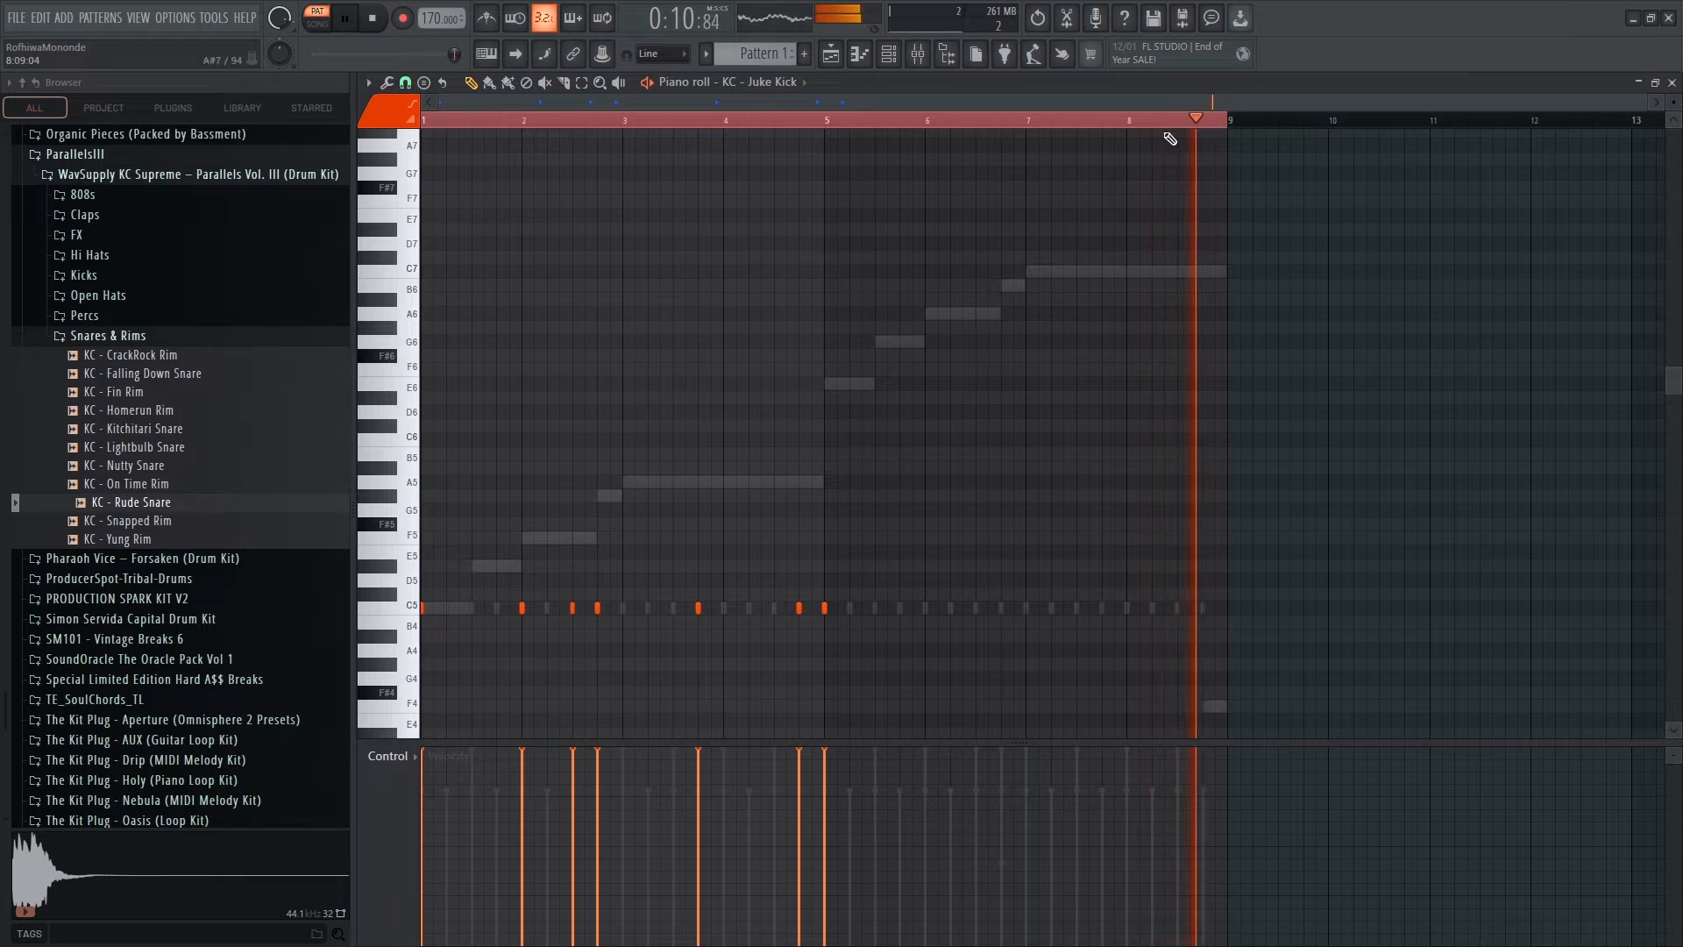
Remove the kick at the start of bar 5, duplicate the bars 1–4 kicks into bars 5–8, and extend the time selection over all eight bars.
right_click(824, 608)
left_click_drag(1225, 121, 824, 162)
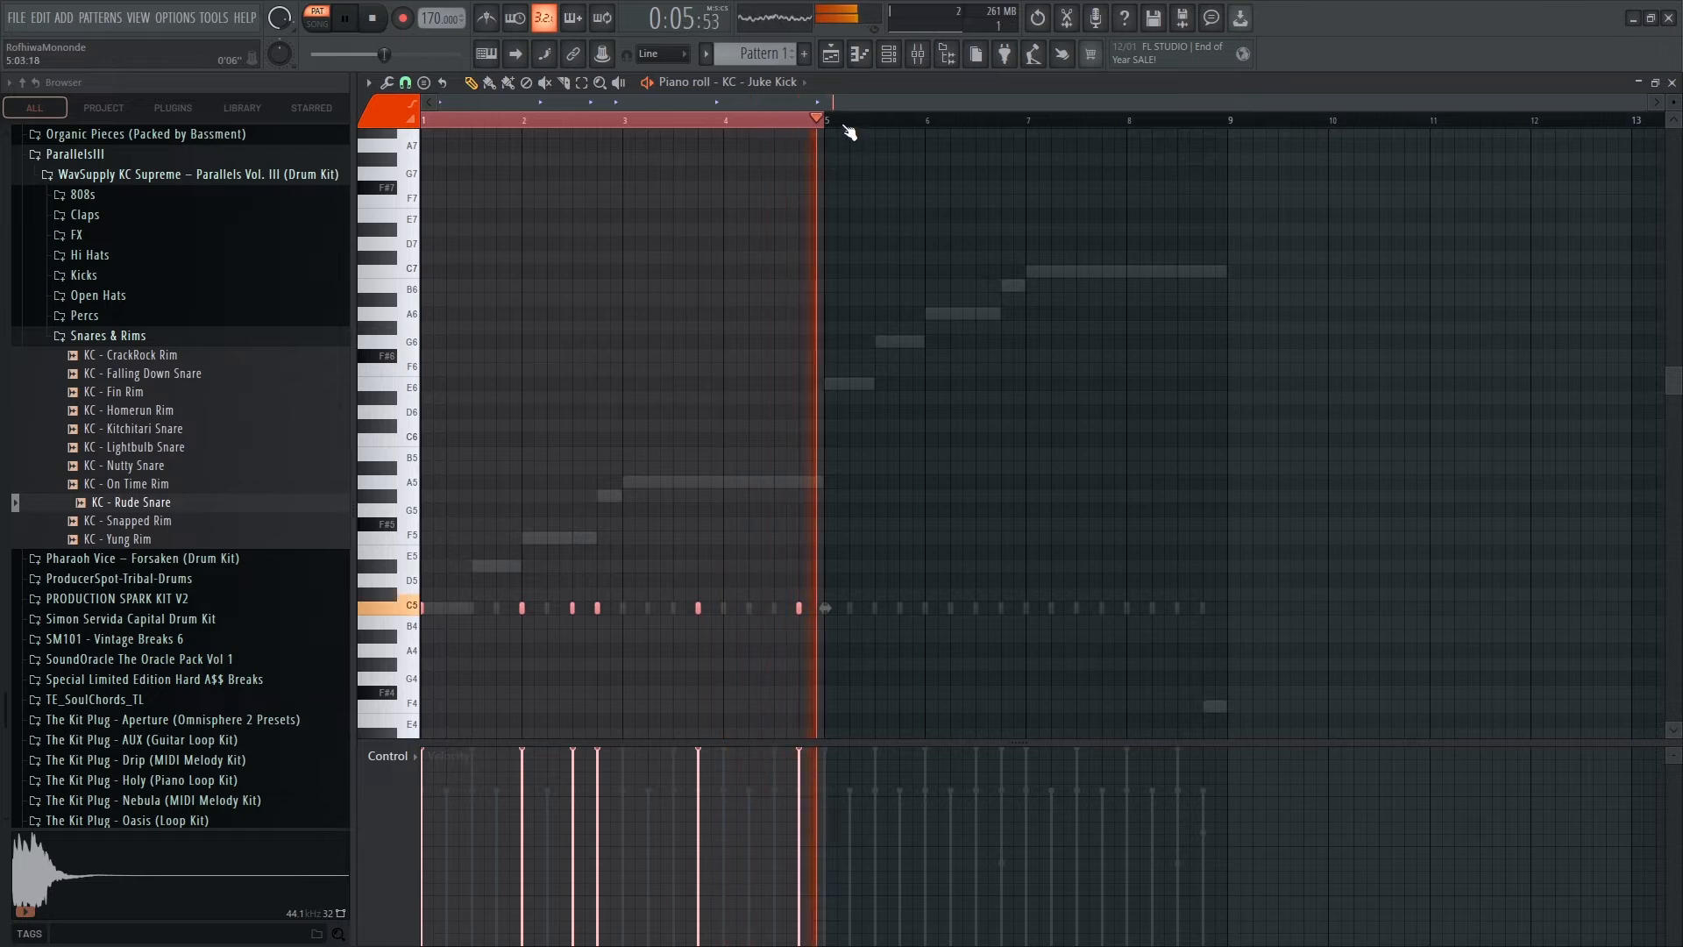
key("ctrl+b")
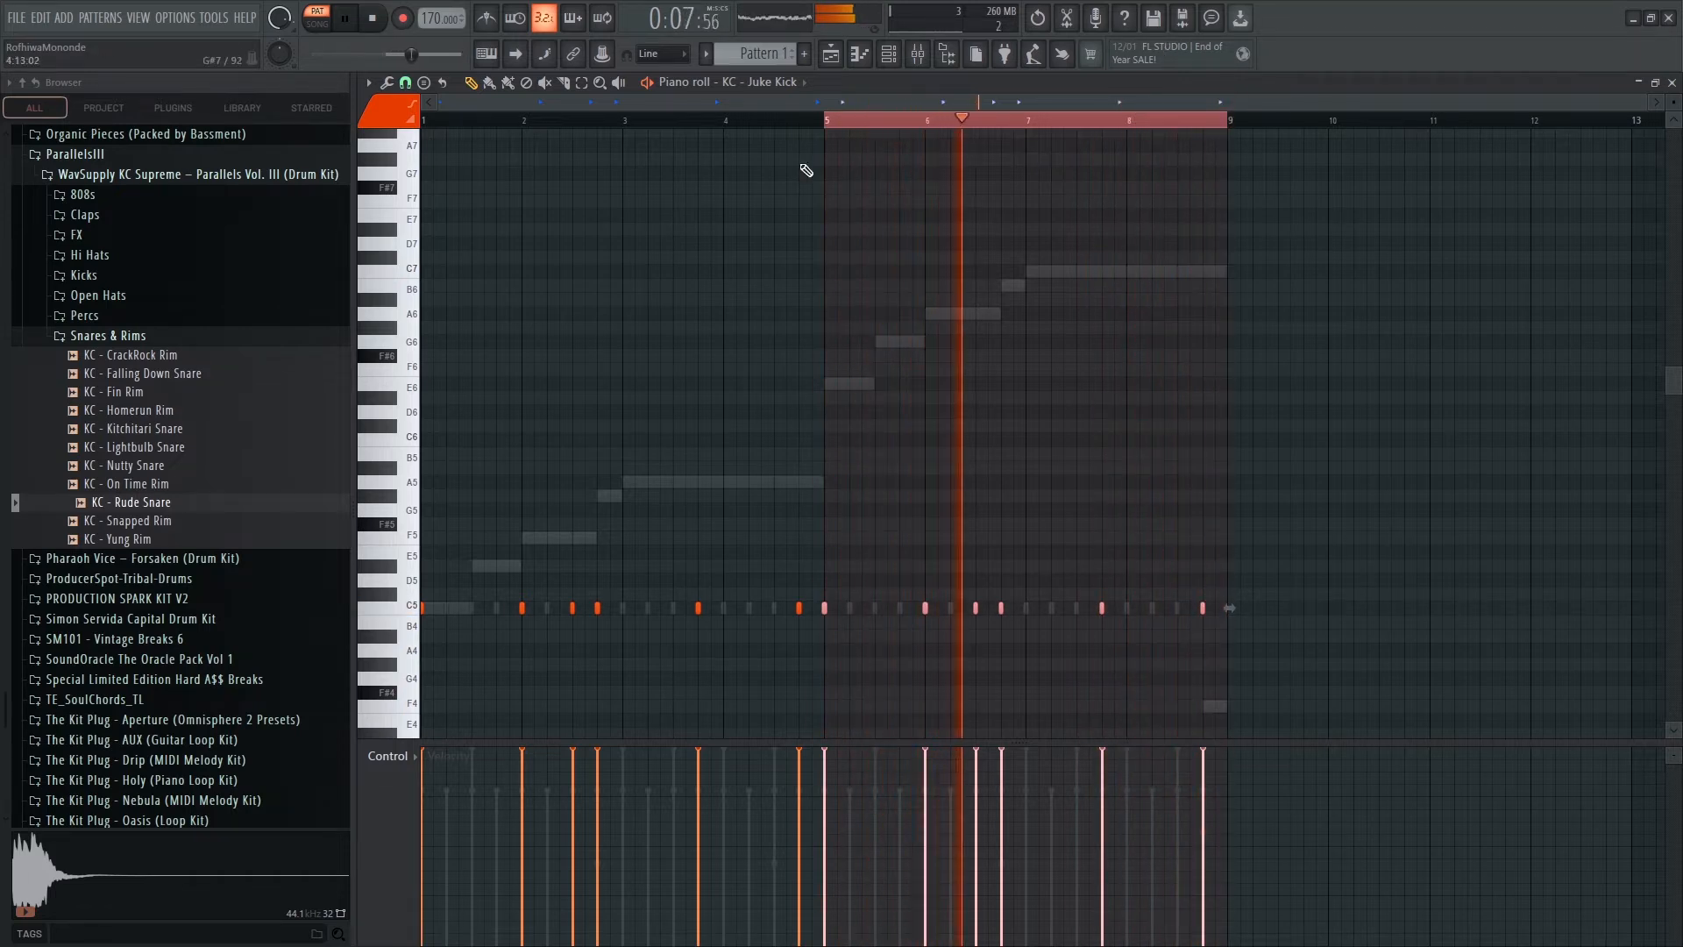
left_click_drag(828, 121, 422, 120)
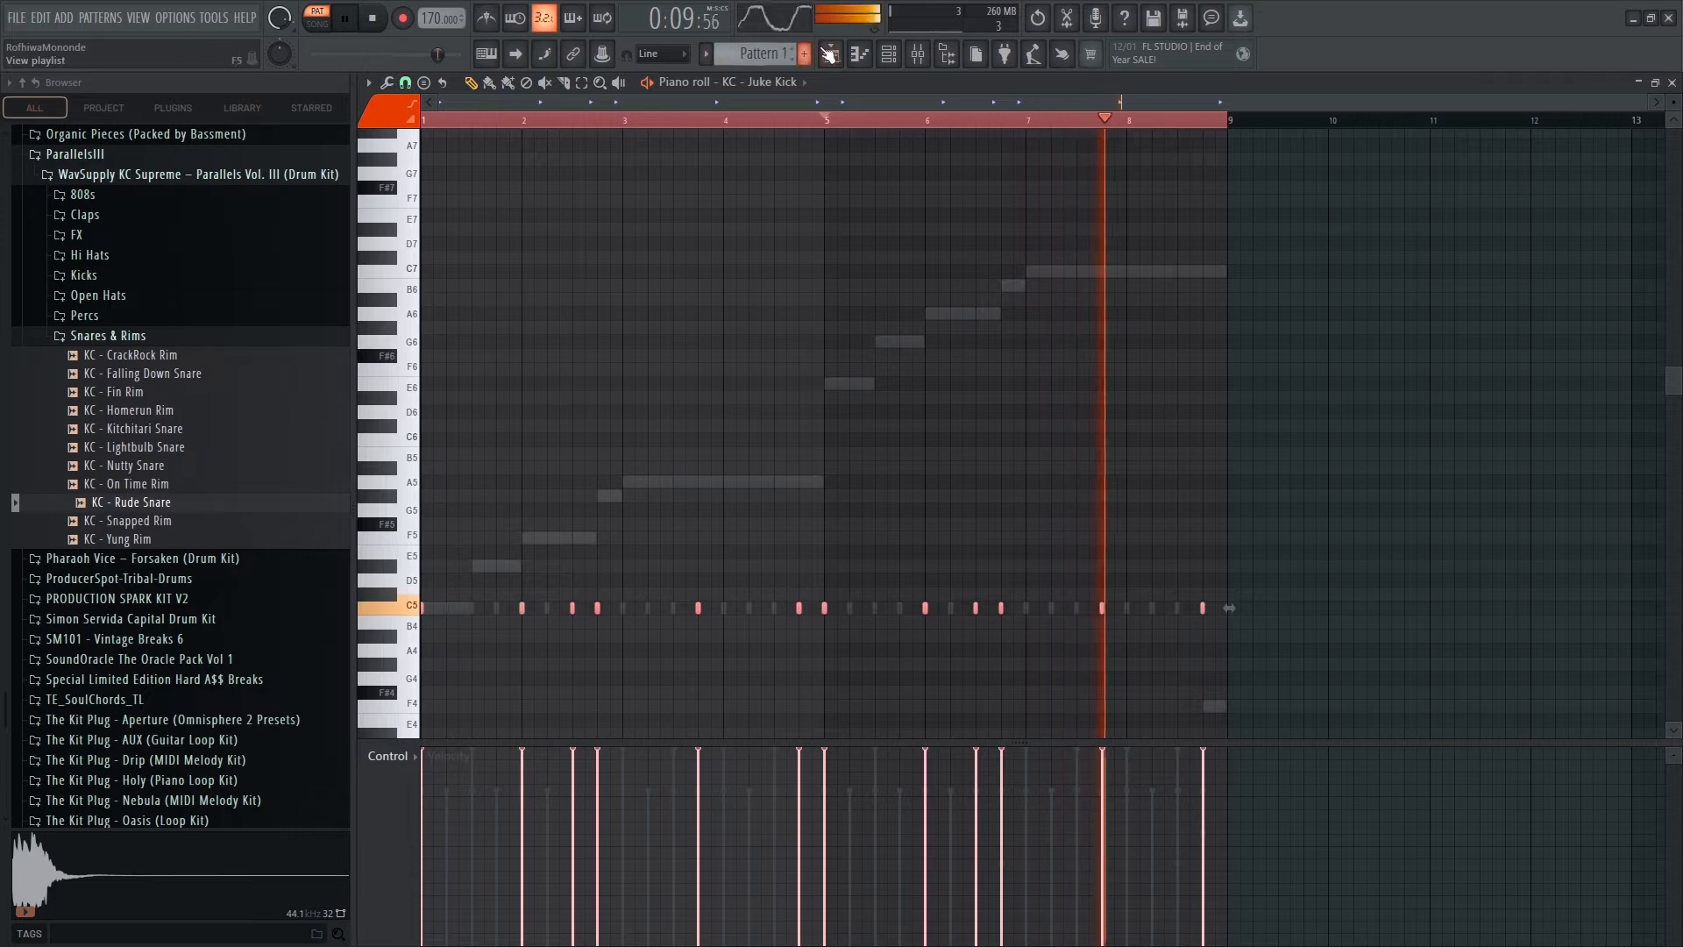
Bring up the channel rack and audition the Guji Crash, Terpines OH, Top Crash and Z OH samples from the kit's Open Hats folder.
key("F6")
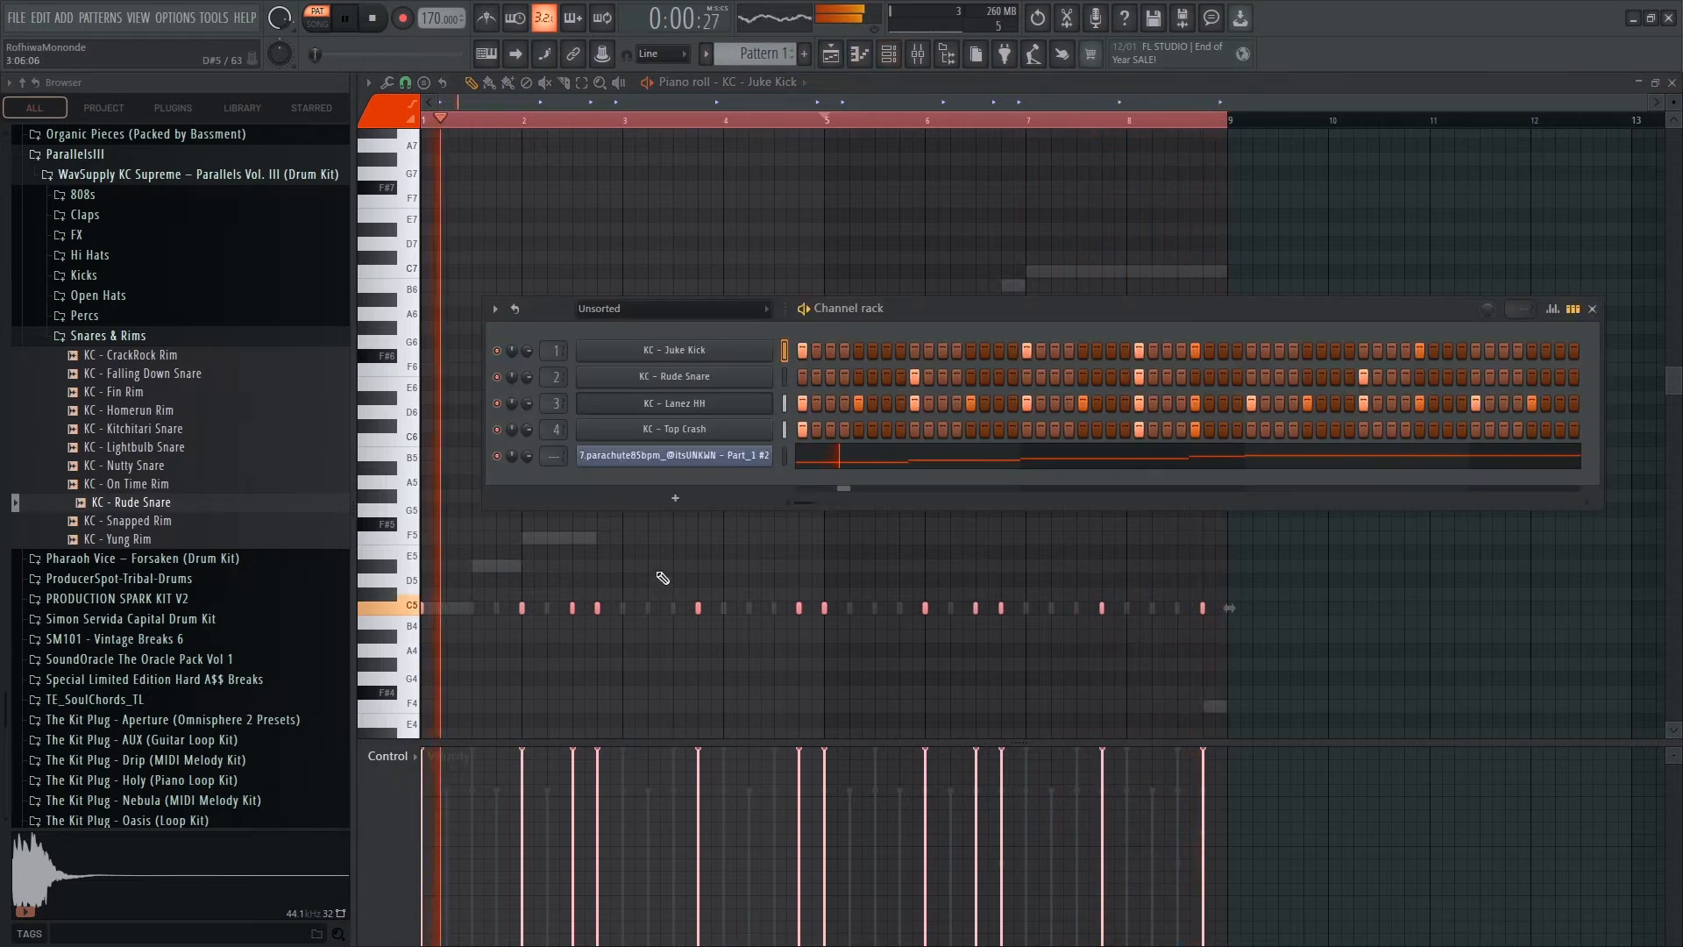
left_click(103, 335)
left_click(100, 296)
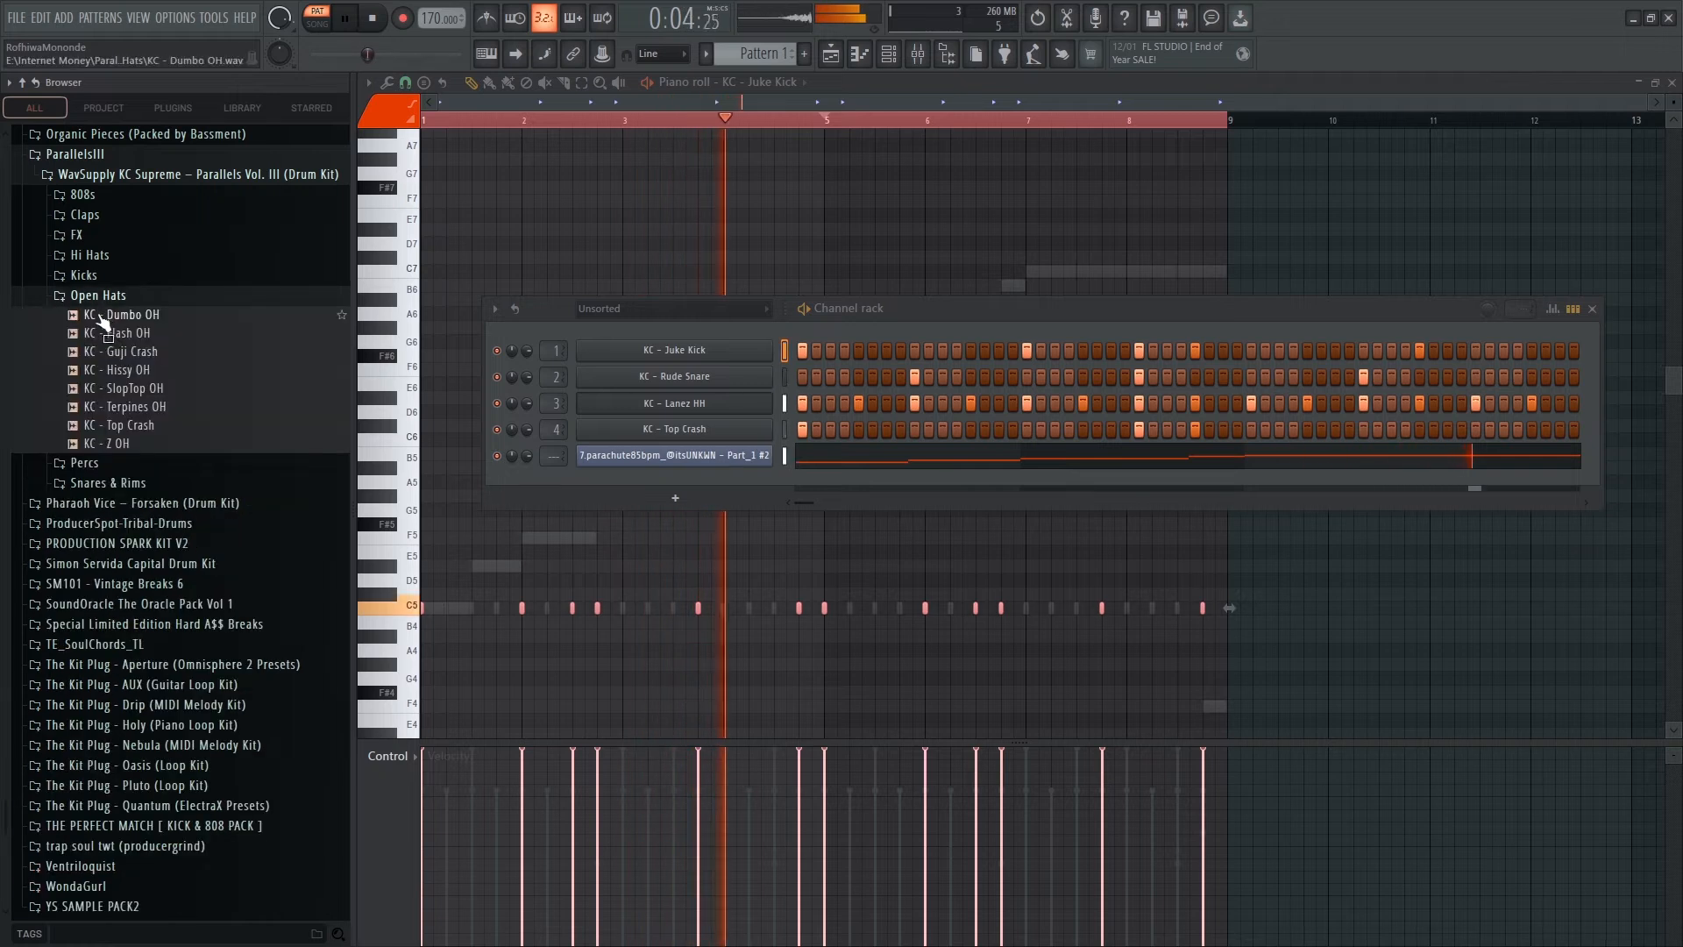
left_click(117, 351)
left_click(130, 408)
left_click(133, 425)
left_click(117, 444)
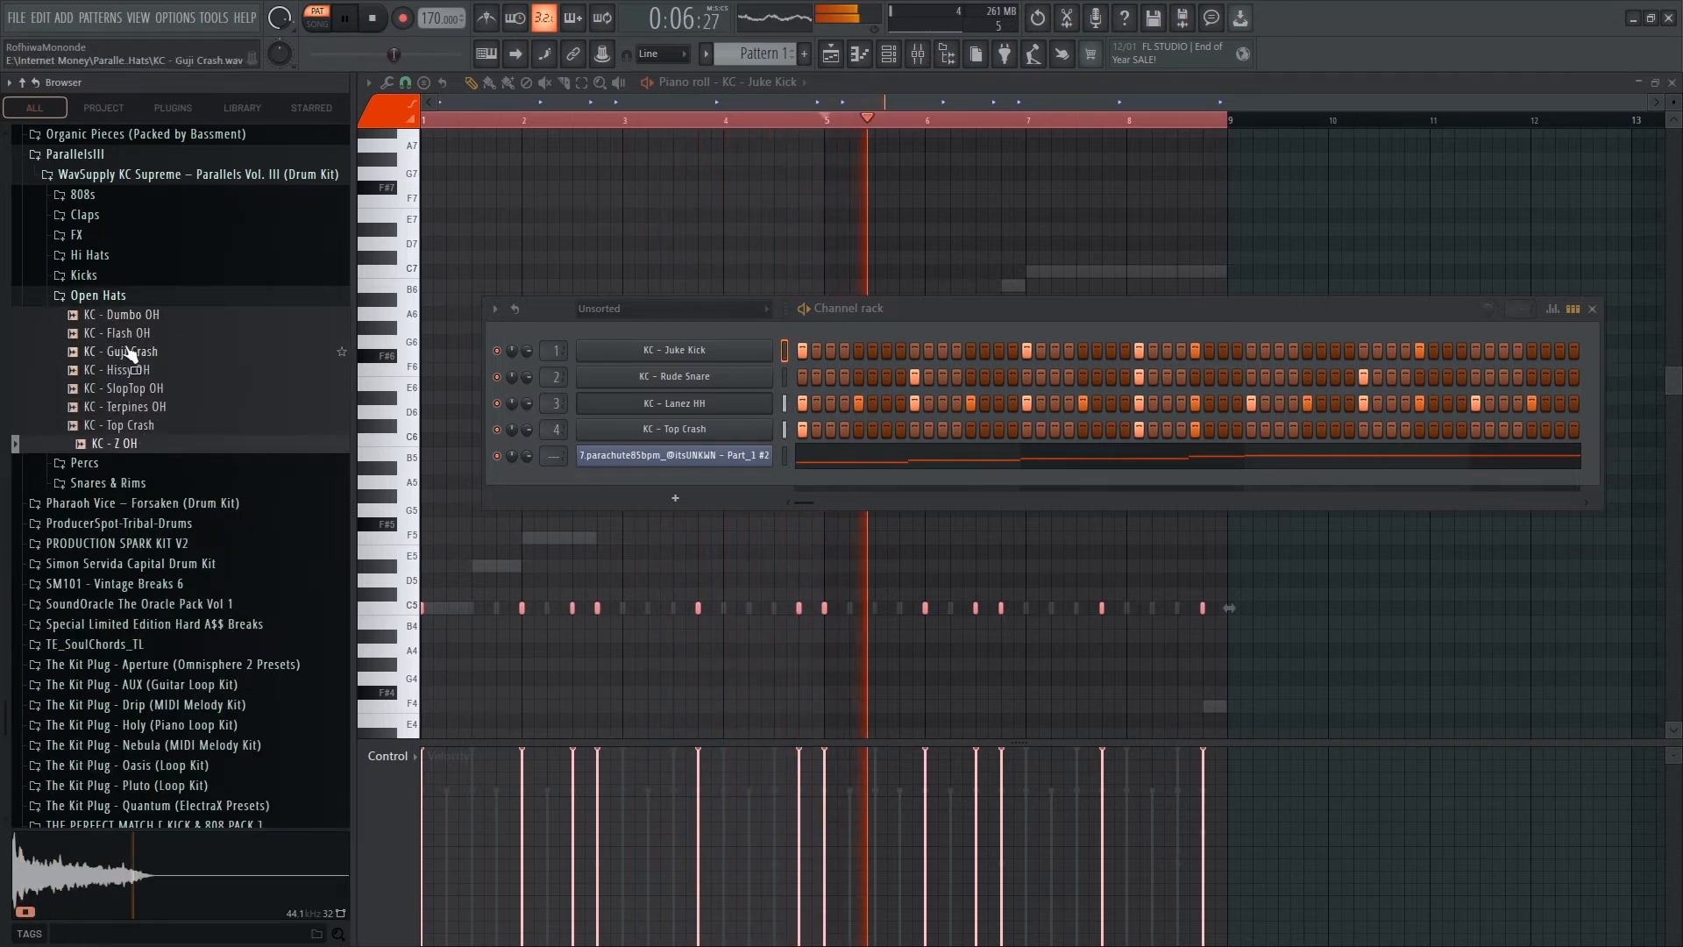
Audition the Fender, ShakeR, Thingamajig and Thwip samples from the kit's Percs folder.
left_click(121, 296)
left_click(86, 315)
left_click(122, 389)
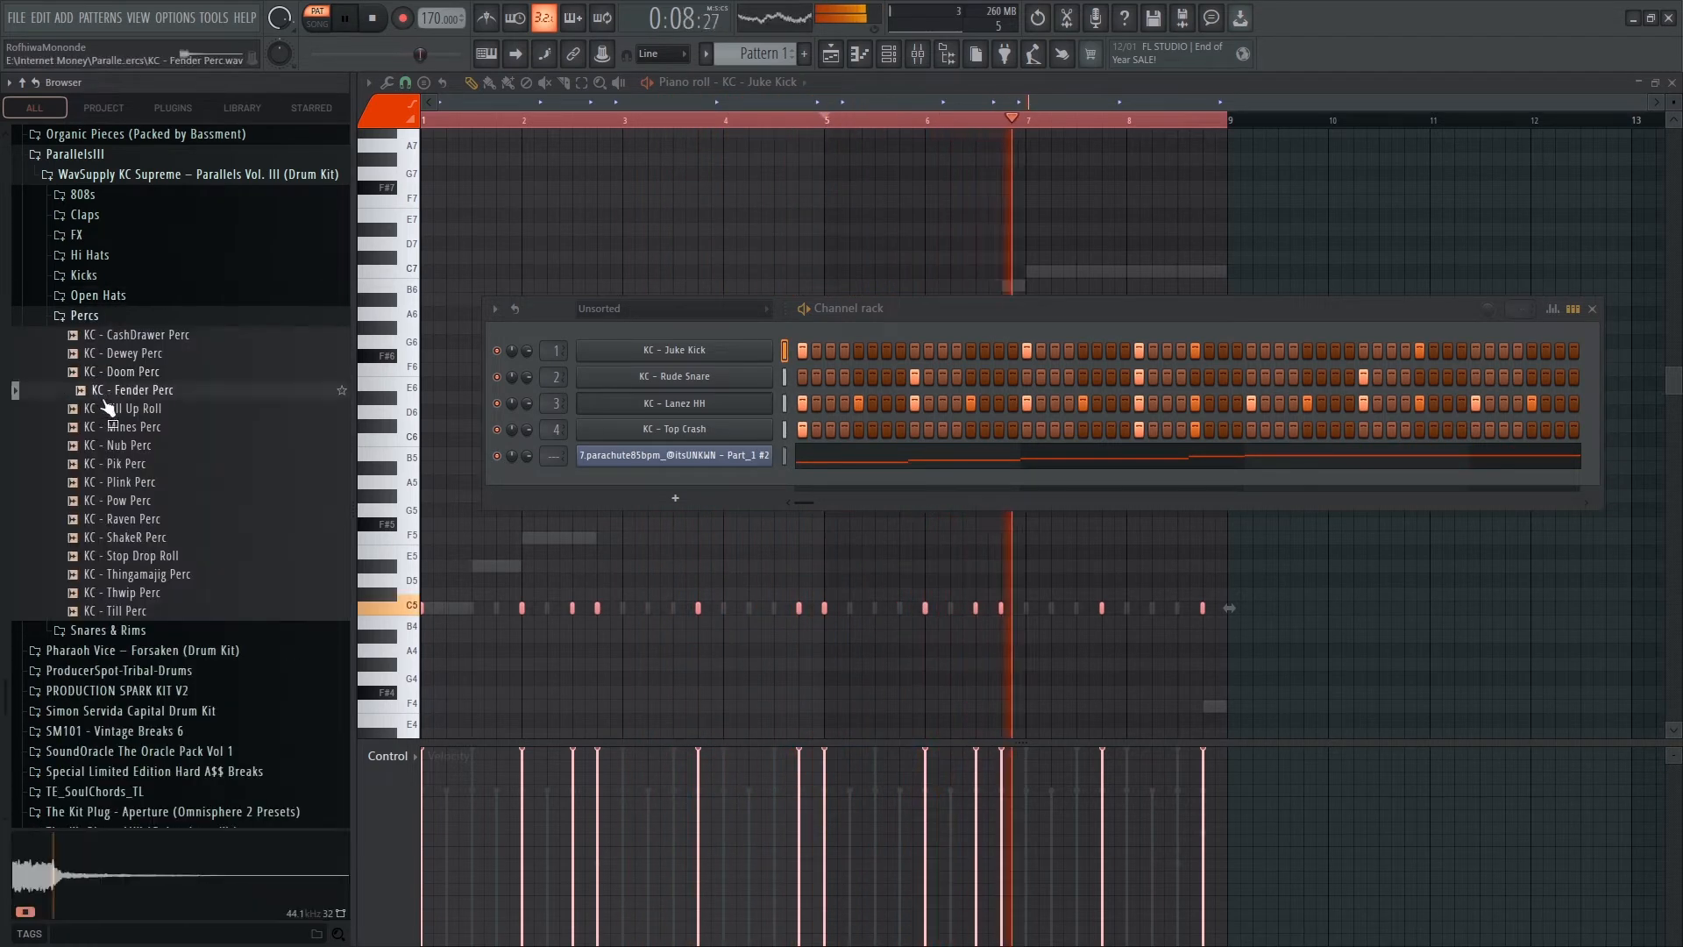
left_click(131, 536)
left_click(140, 574)
left_click(156, 593)
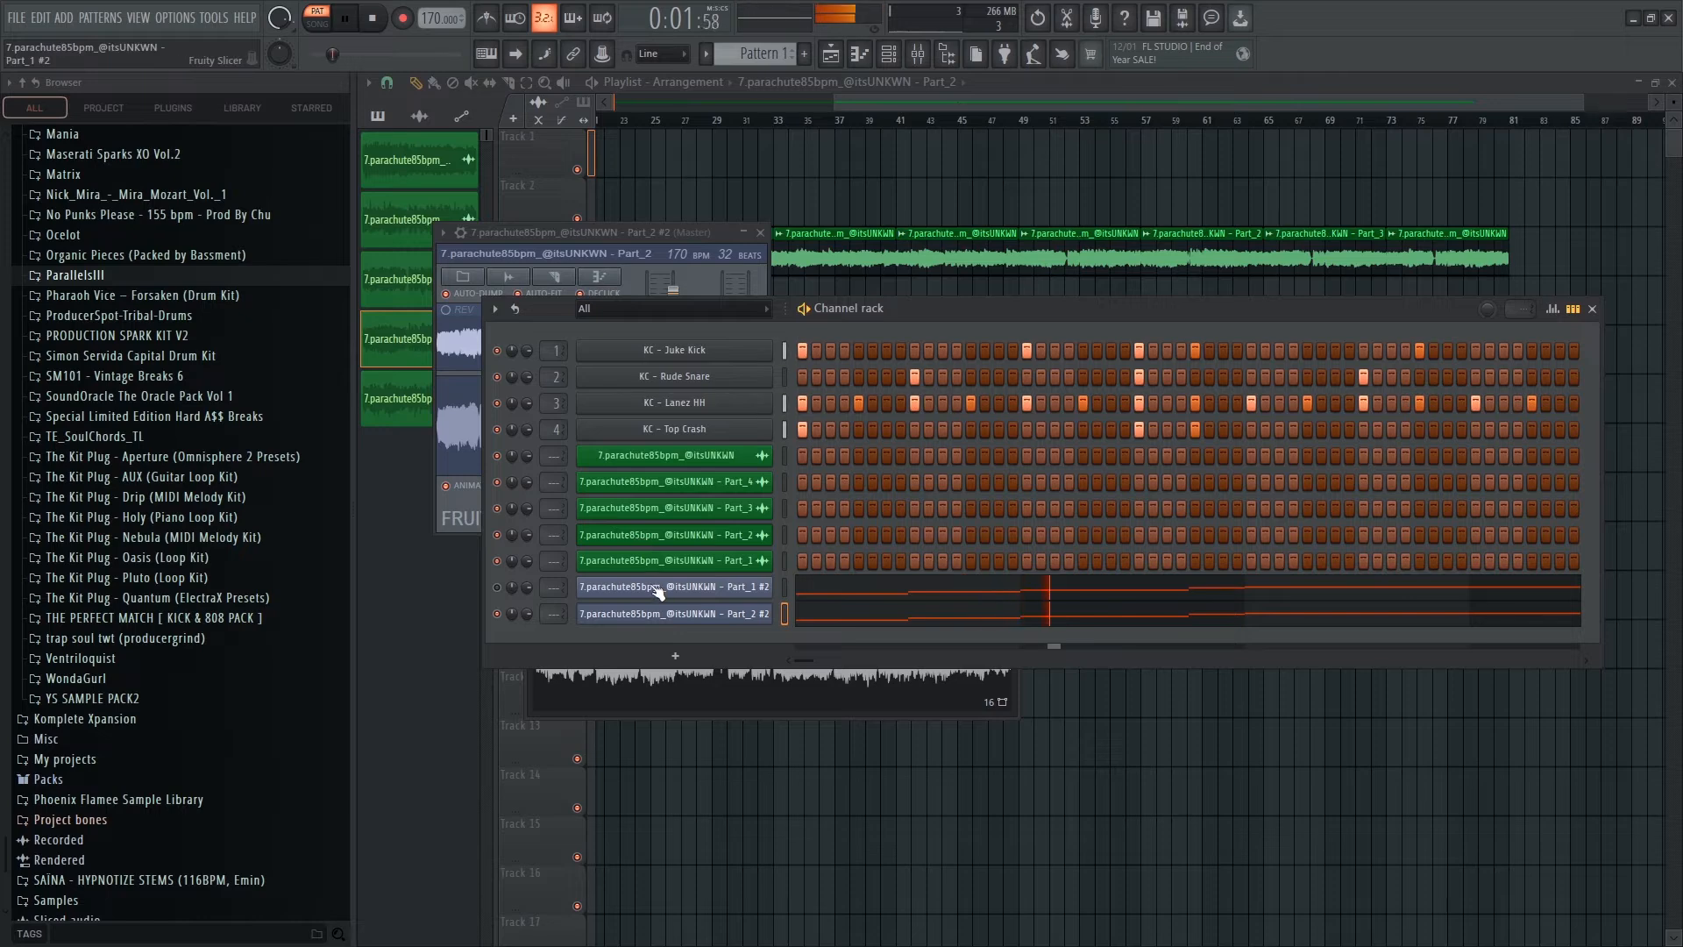
Re-slice the Part_2 #2 sample by beat in Fruity Slicer and paste the rearranged loop notes back into its channel.
left_click(674, 625)
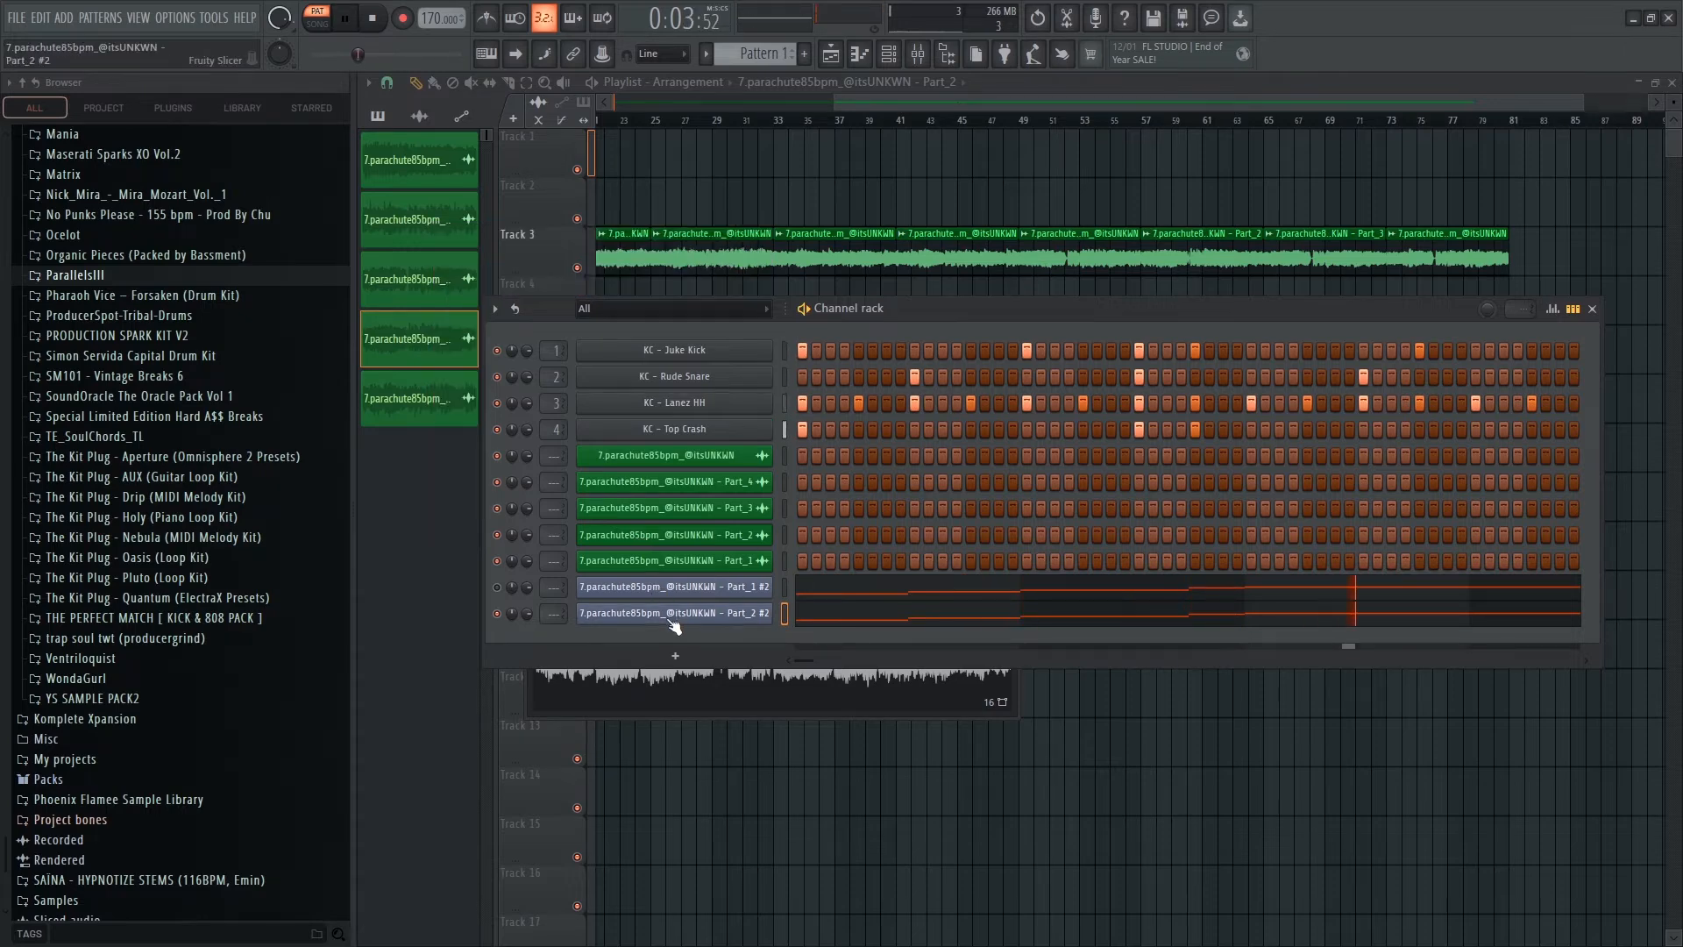
left_click(733, 624)
left_click(555, 279)
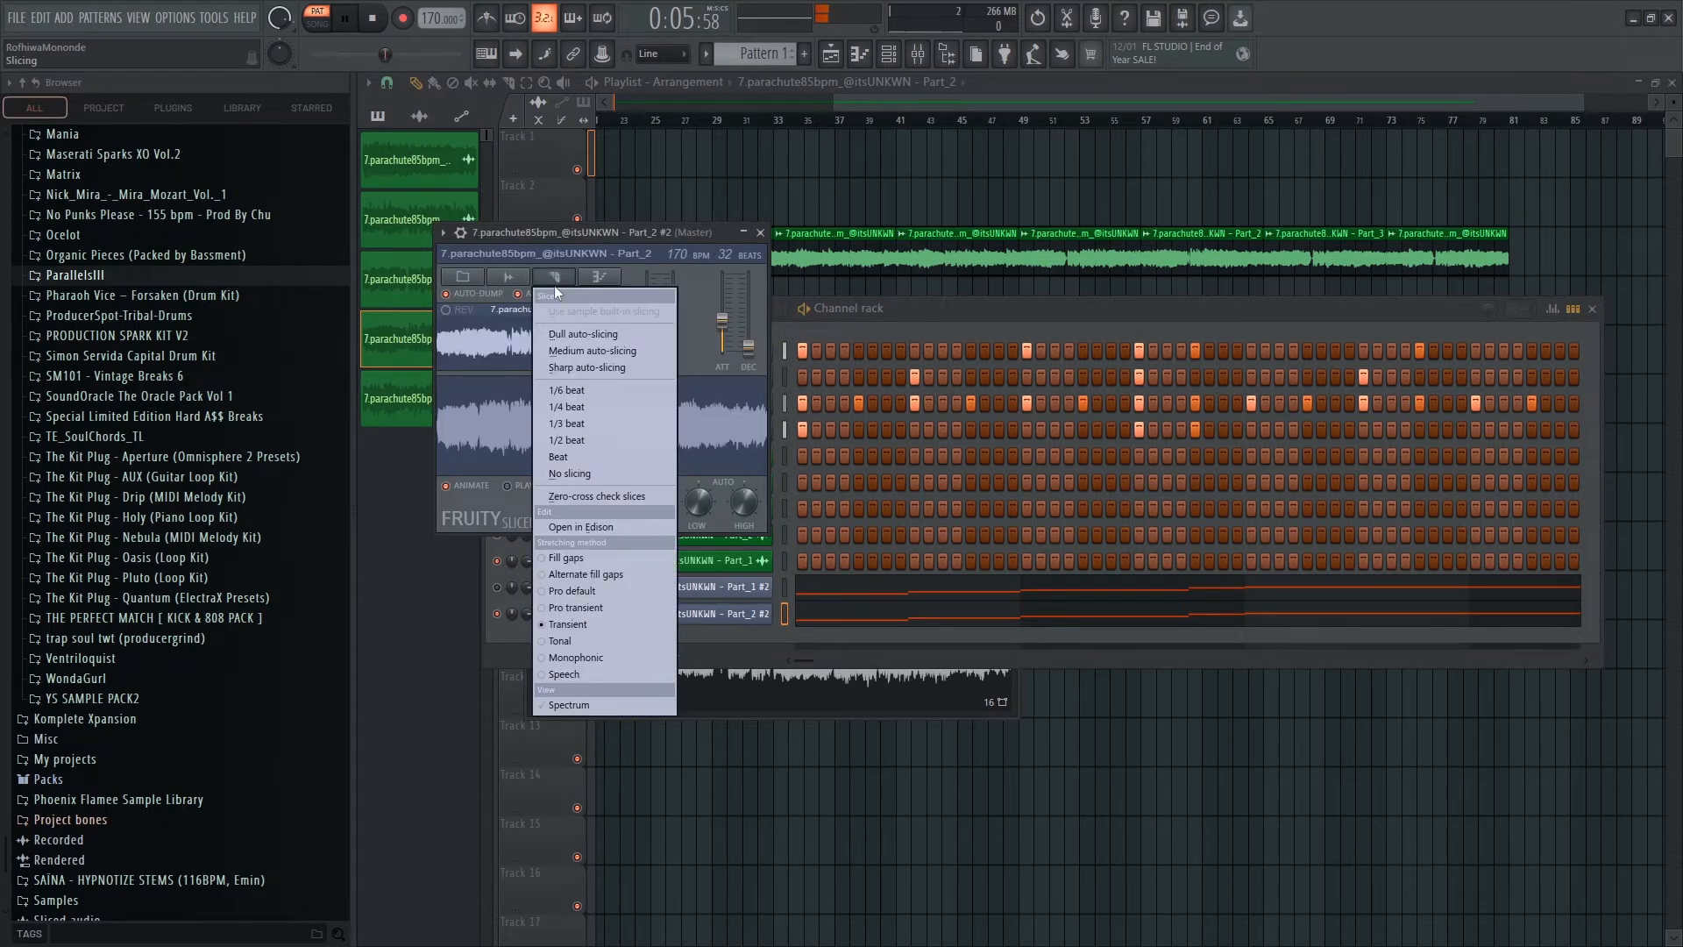
left_click(592, 454)
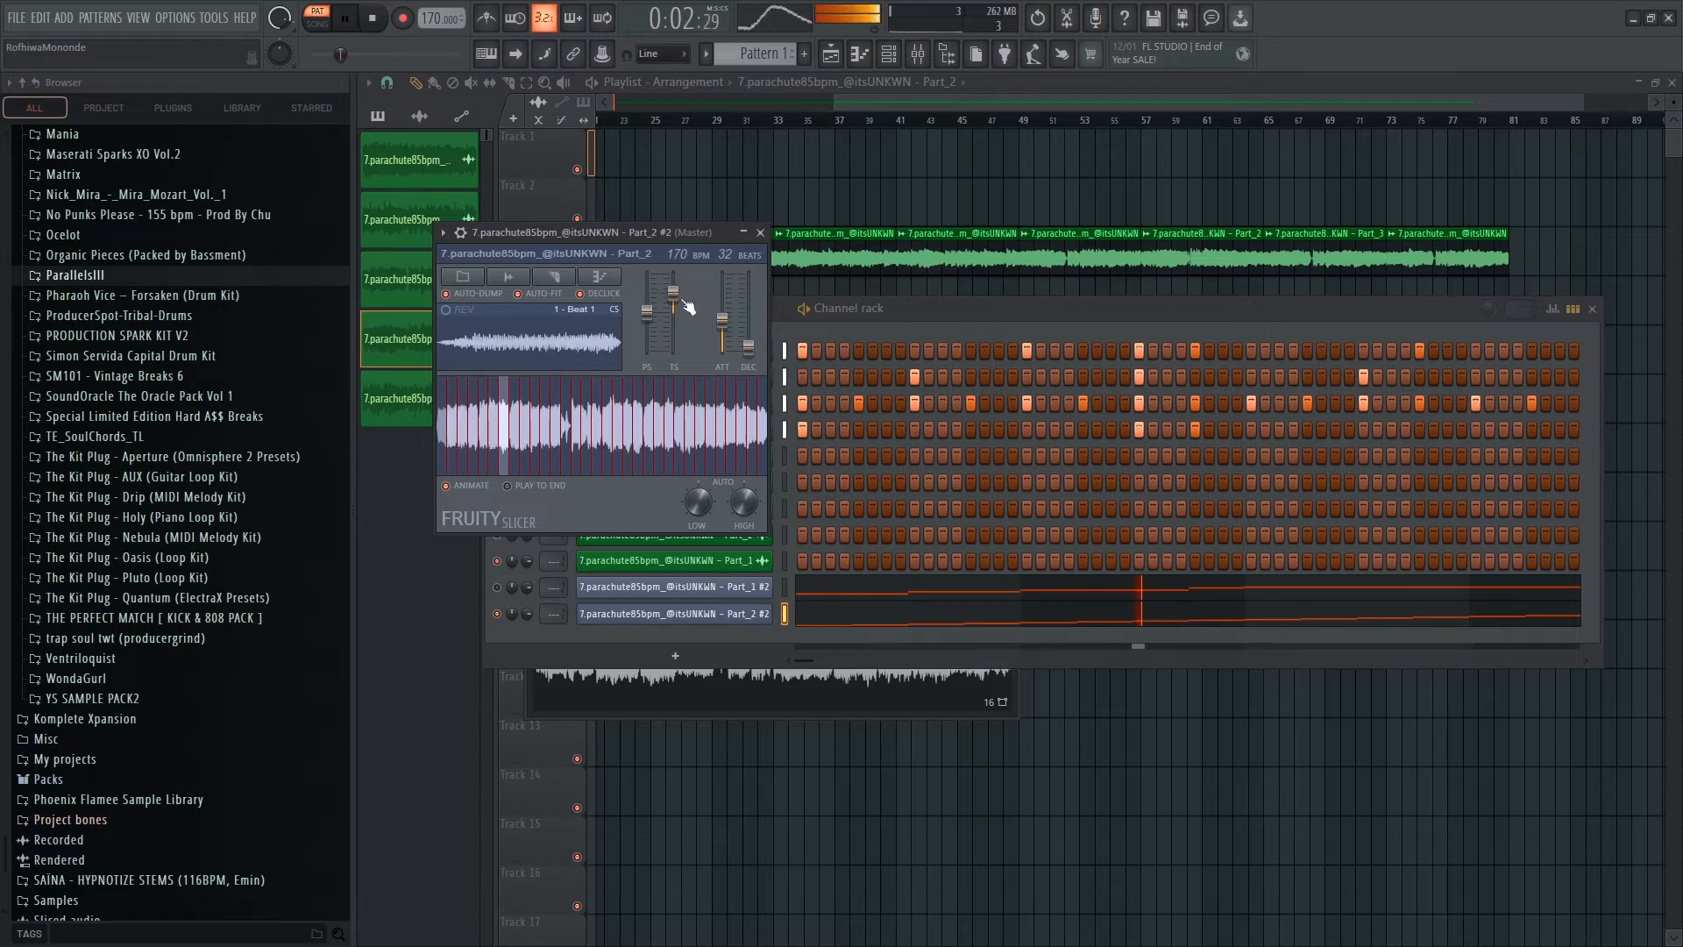
right_click(755, 624)
left_click(1024, 645)
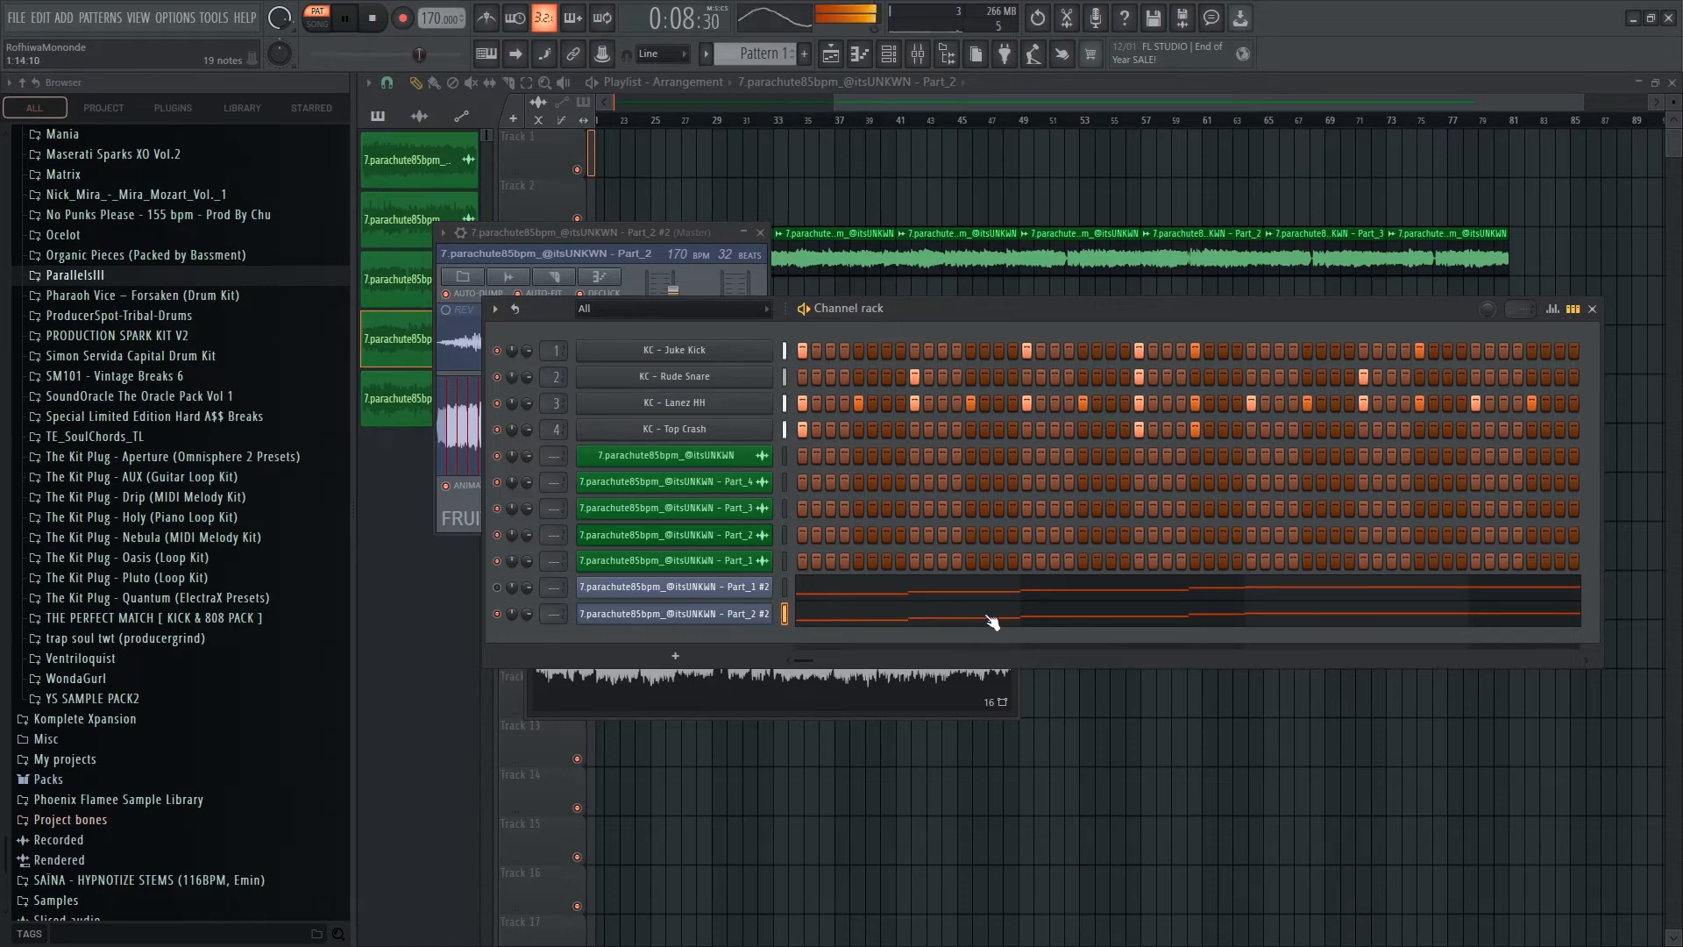
In the Part_2 #2 piano roll, replace the last Beat 10 note of bar 4 with a short Beat 11 followed by a short Beat 12.
left_click(1001, 618)
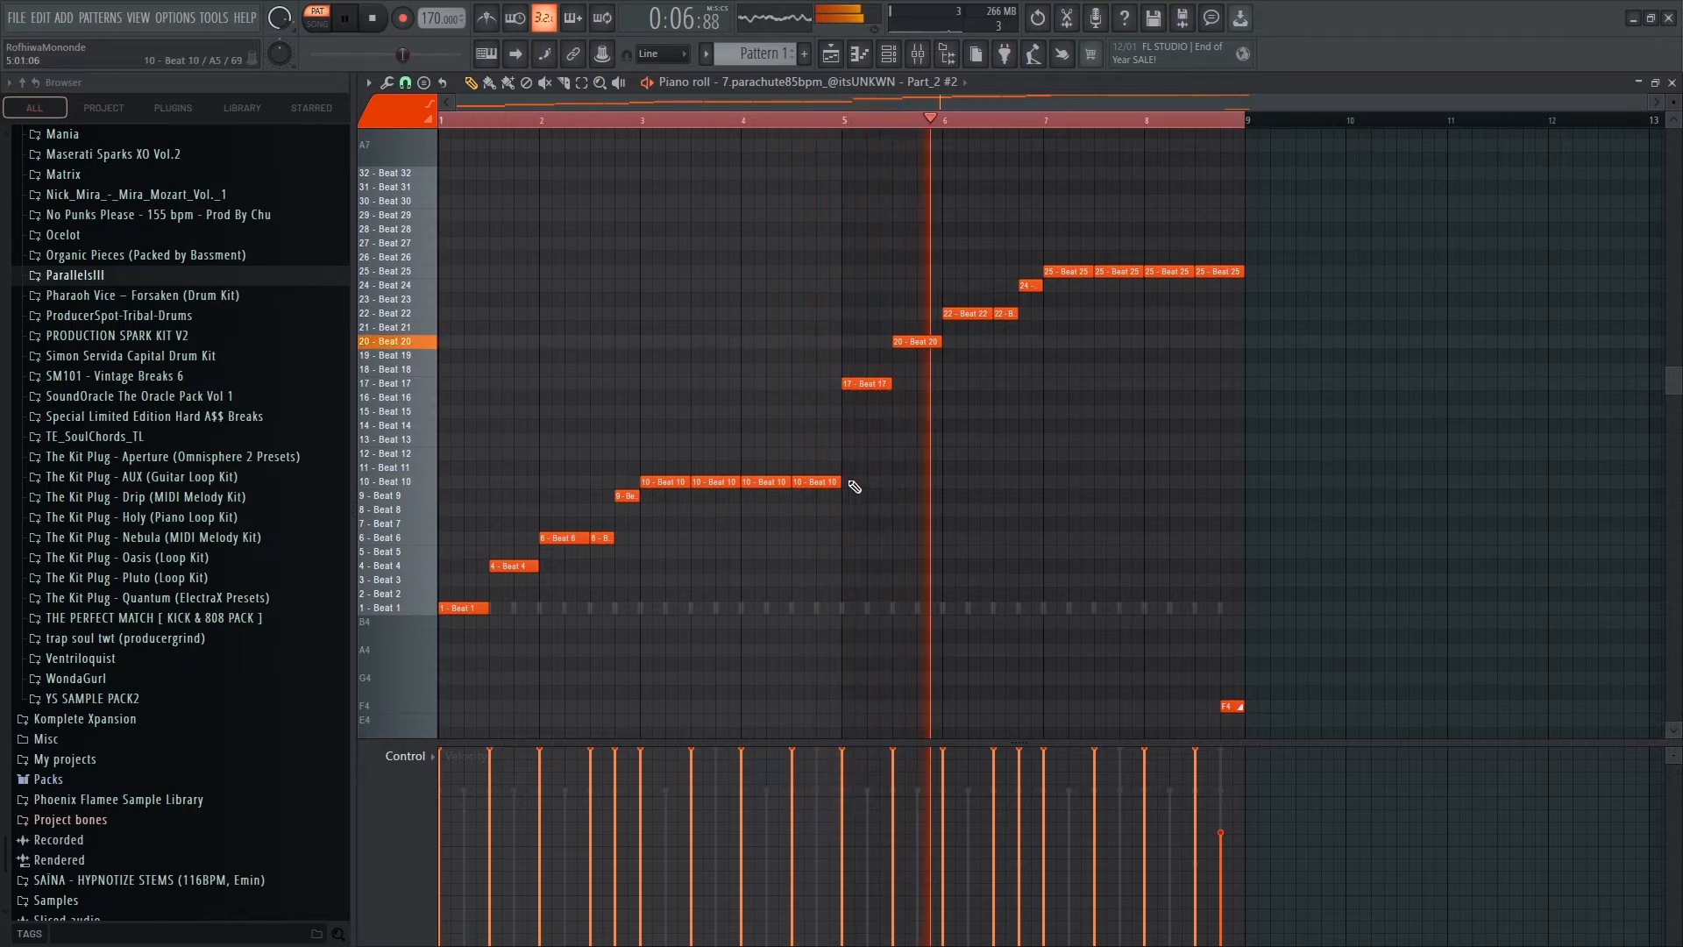
left_click_drag(837, 483, 815, 482)
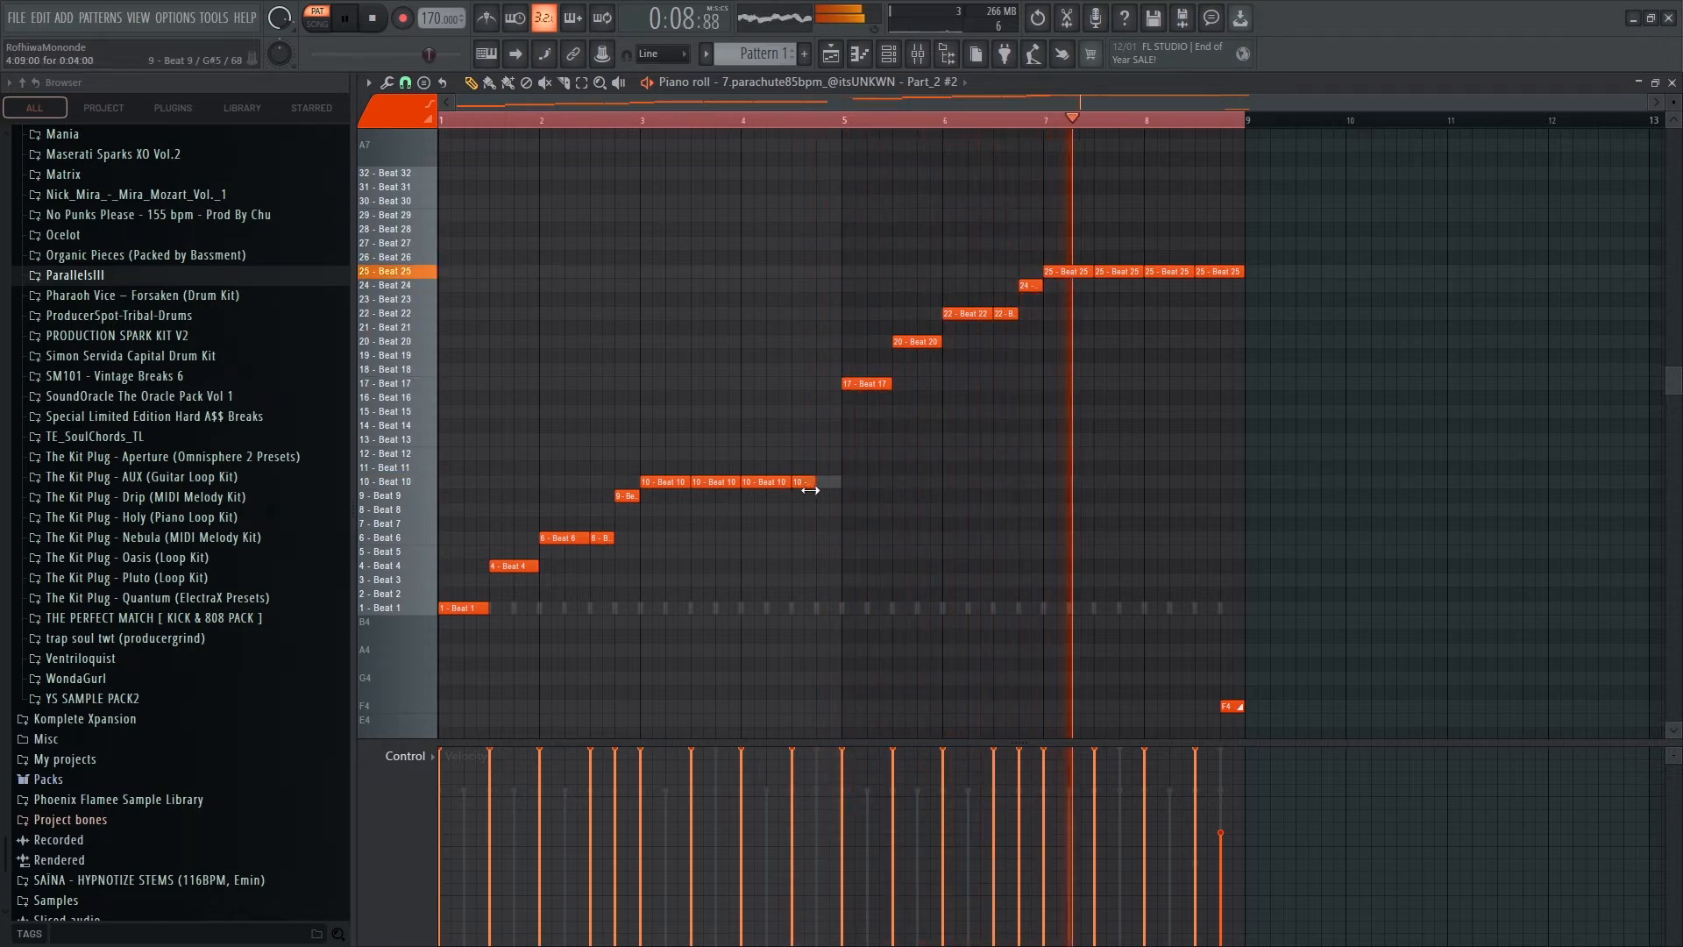
left_click(824, 454)
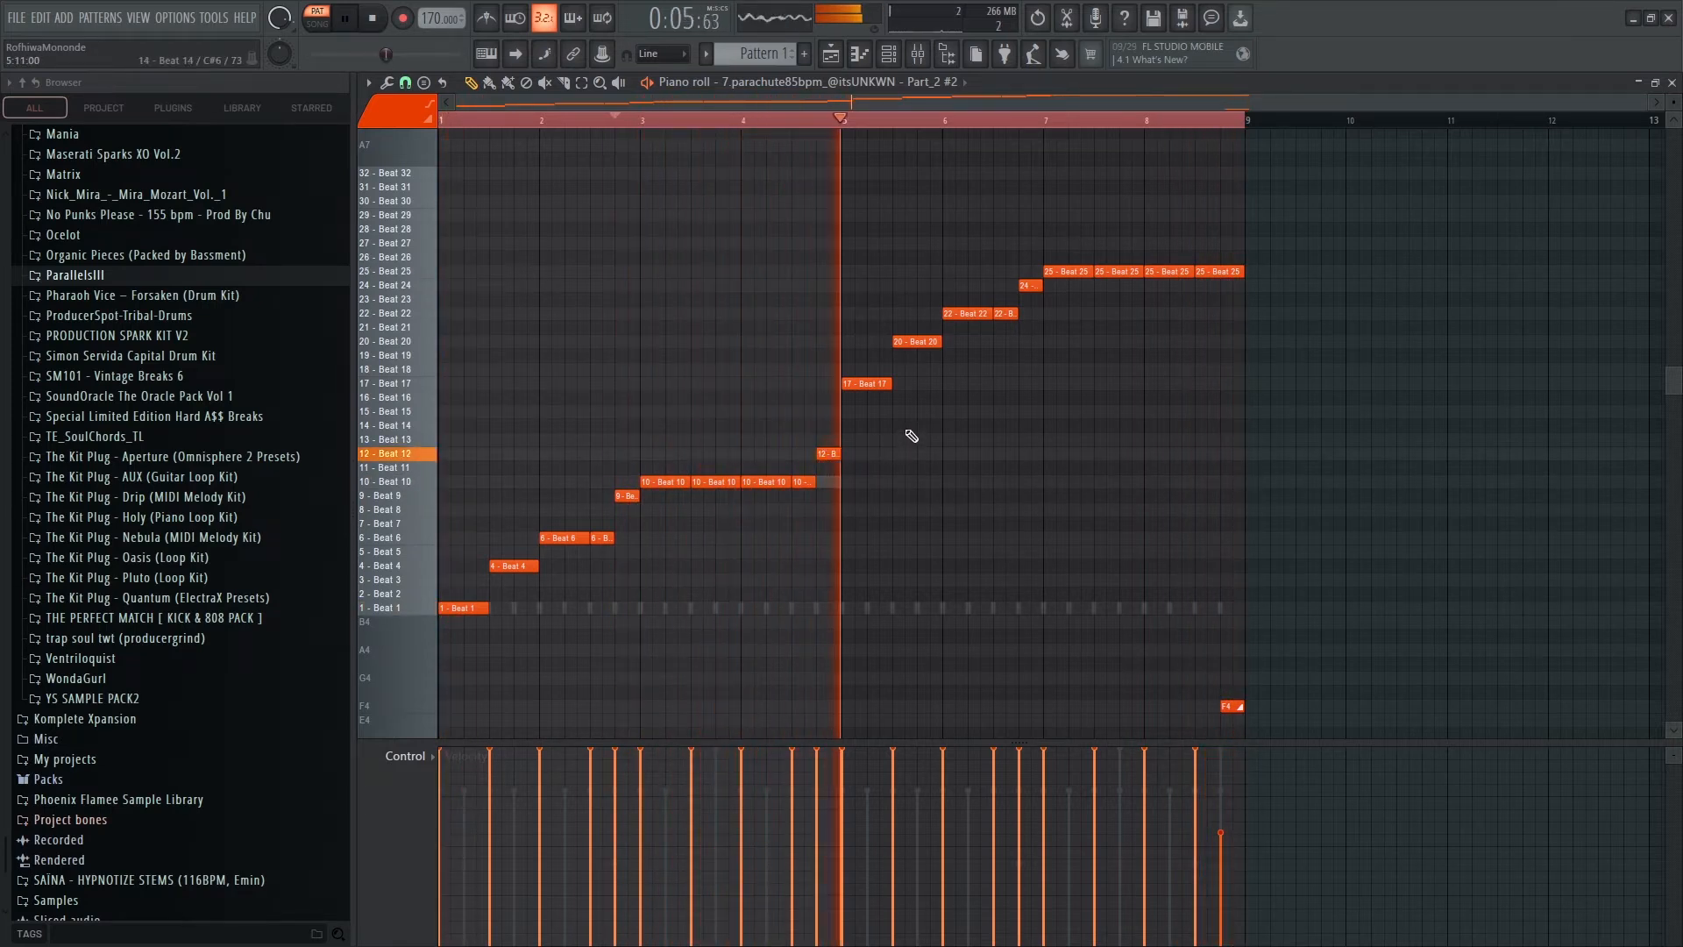
left_click_drag(829, 452, 833, 474)
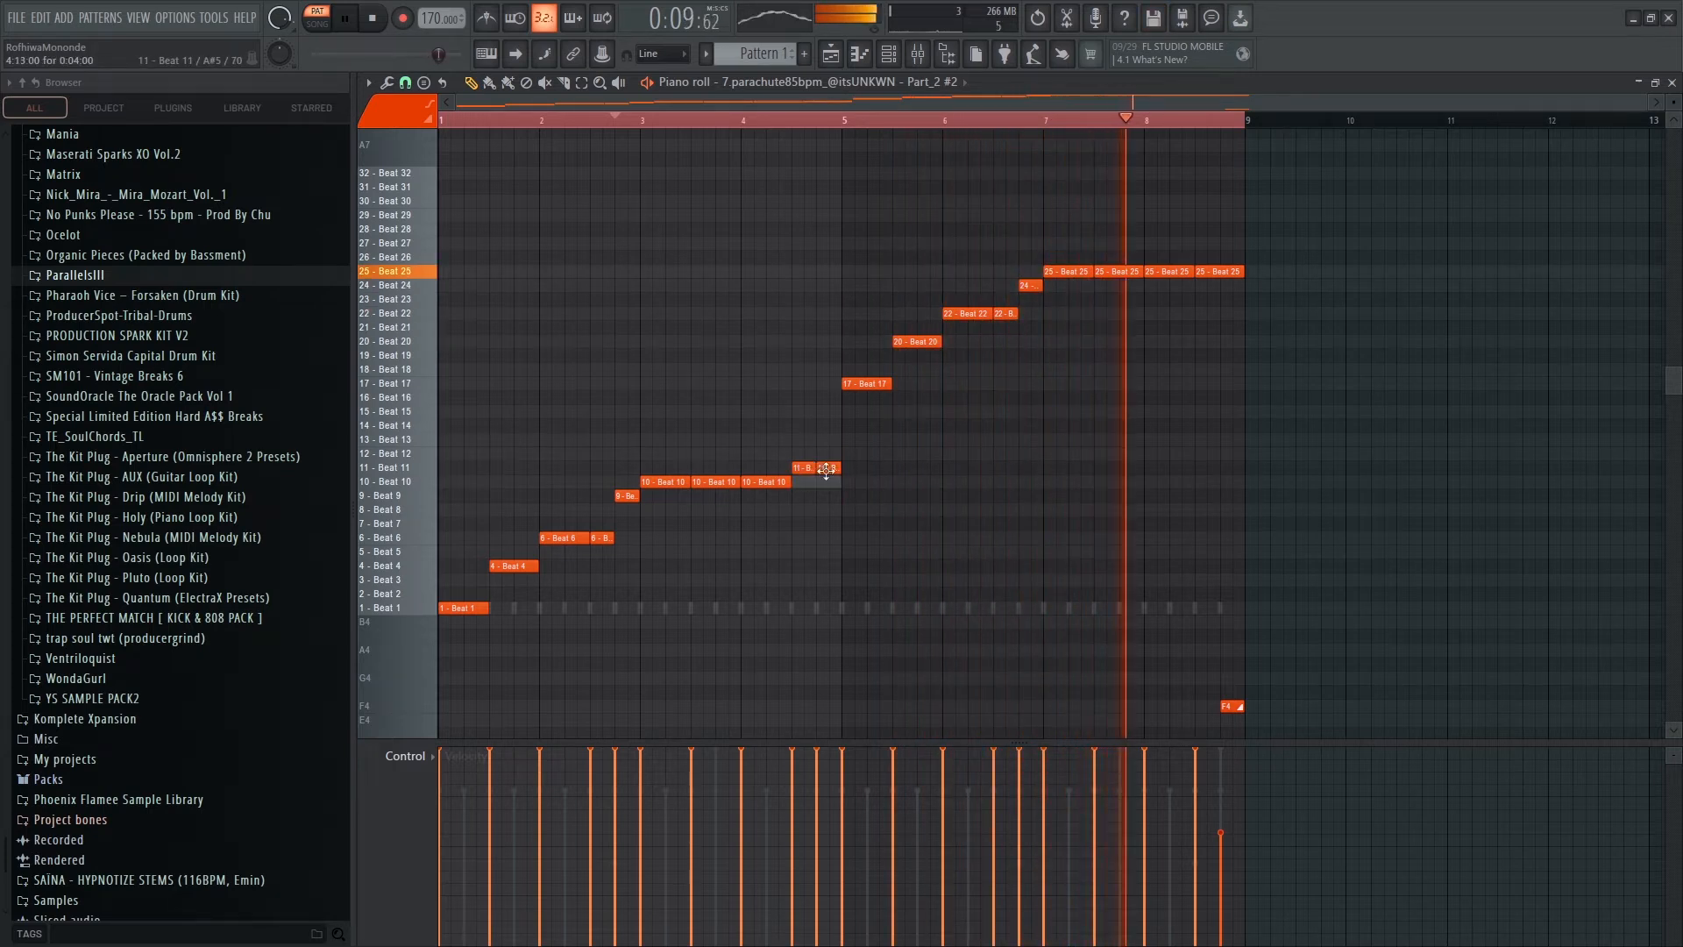
left_click_drag(834, 473, 827, 452)
left_click(714, 121)
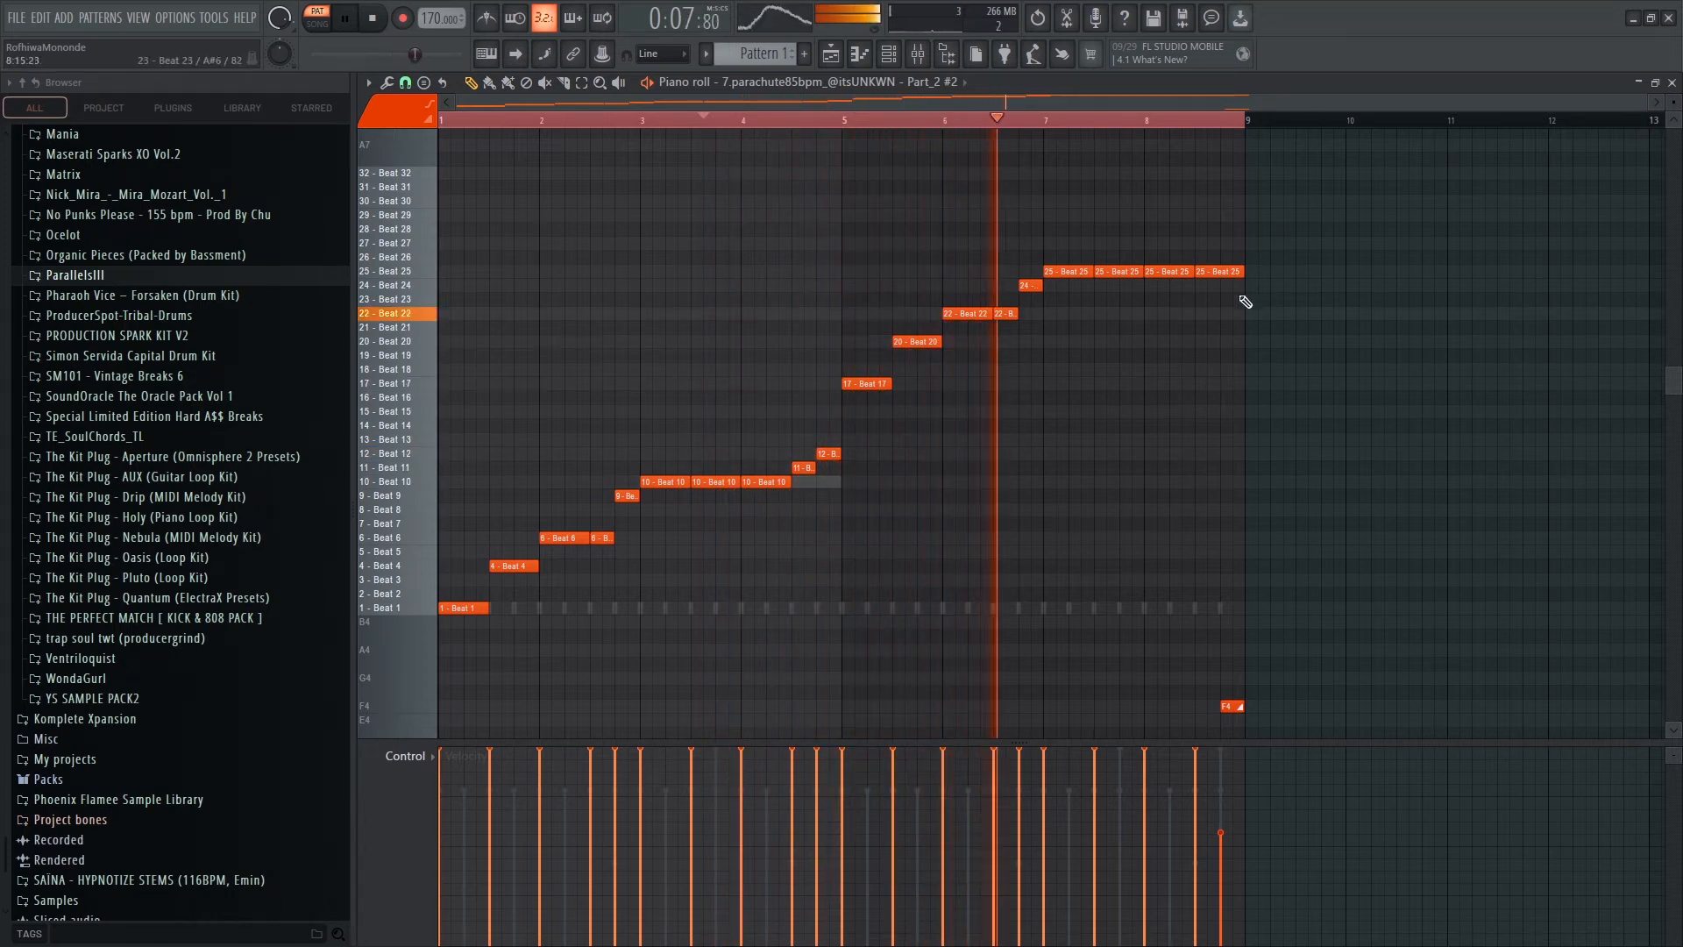
left_click(1672, 82)
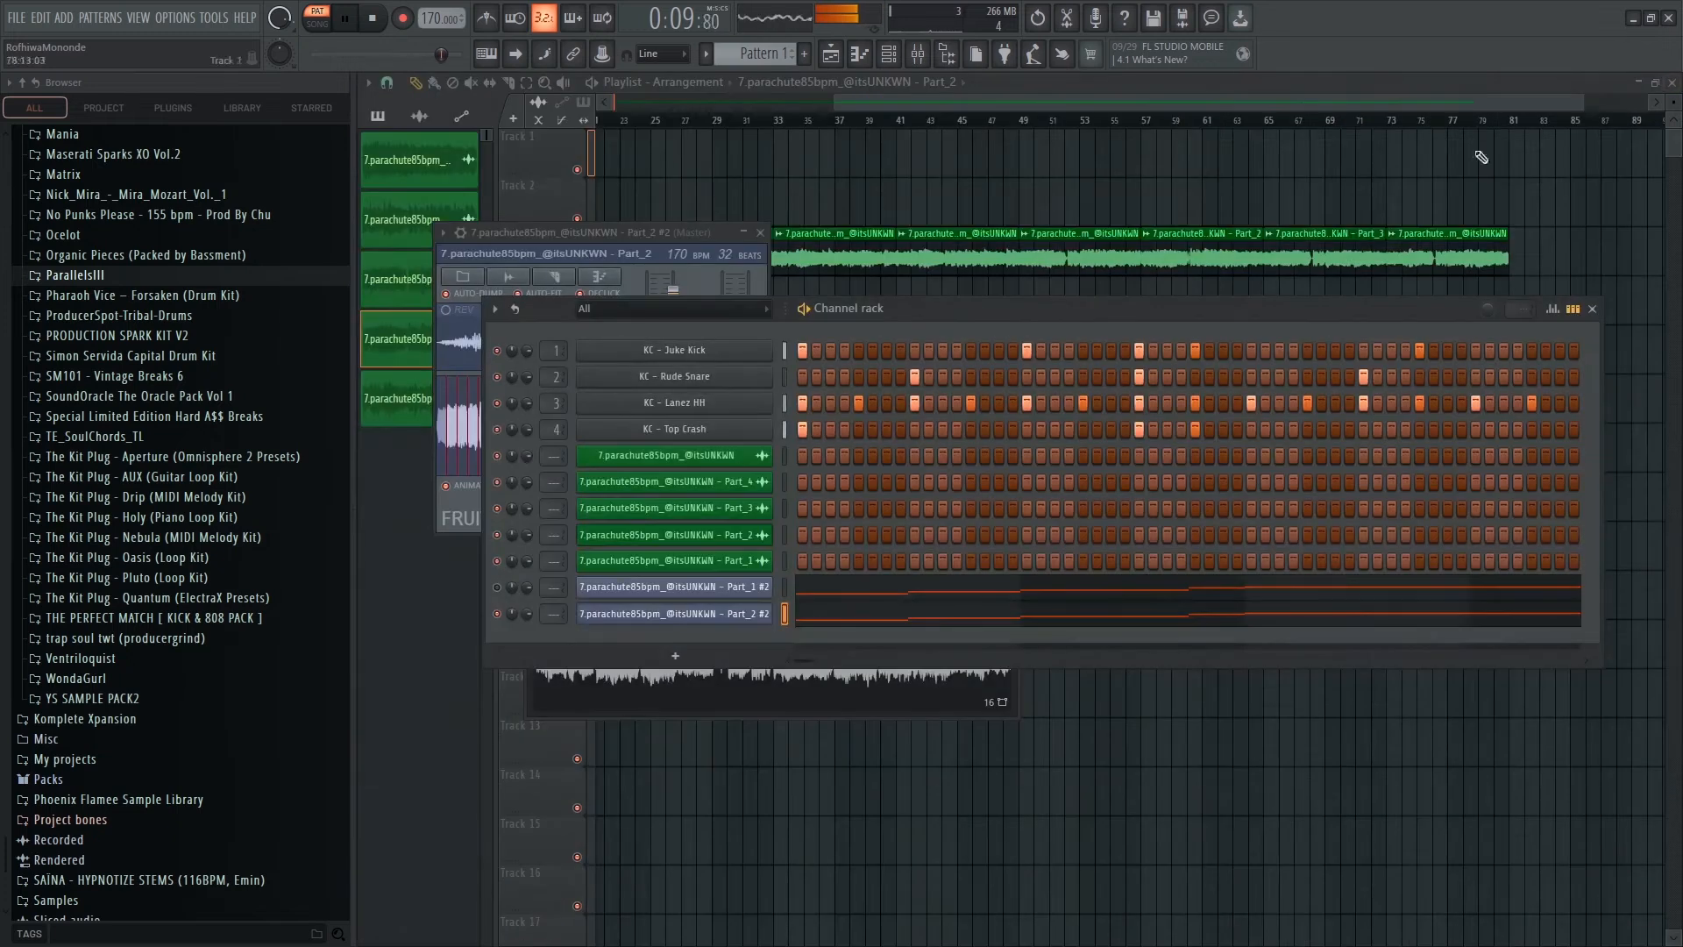
Open the first Part_1 audio clip in the playlist, set its time-stretching mode to Auto, and switch playback to song mode.
key("space")
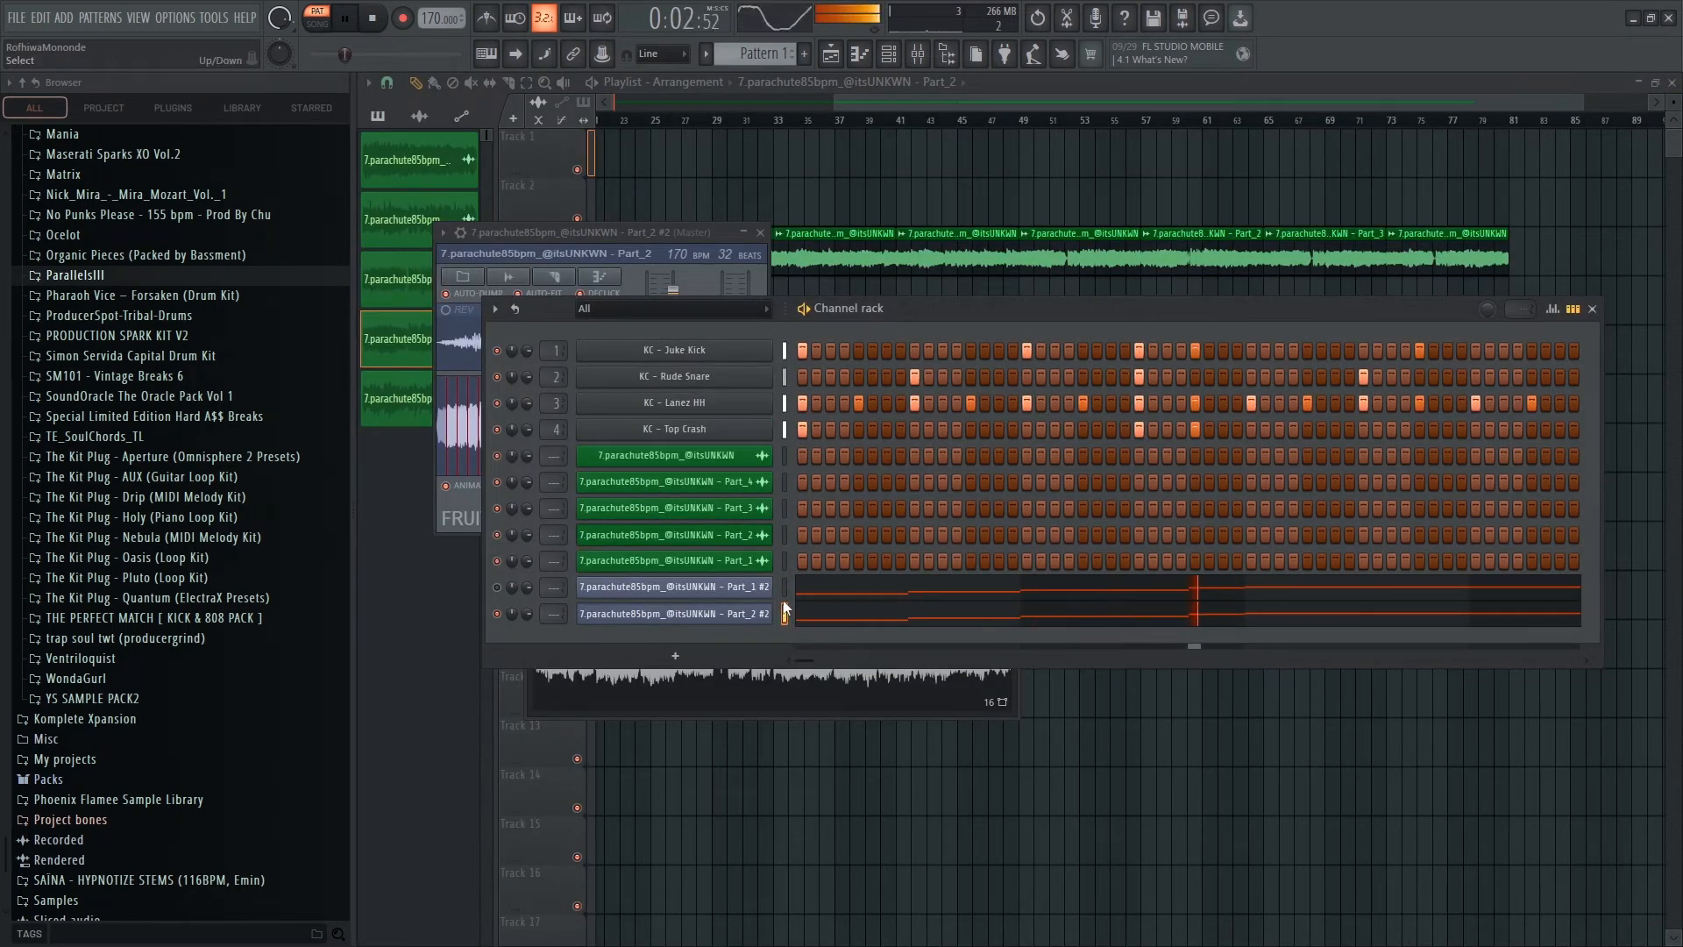
left_click(917, 53)
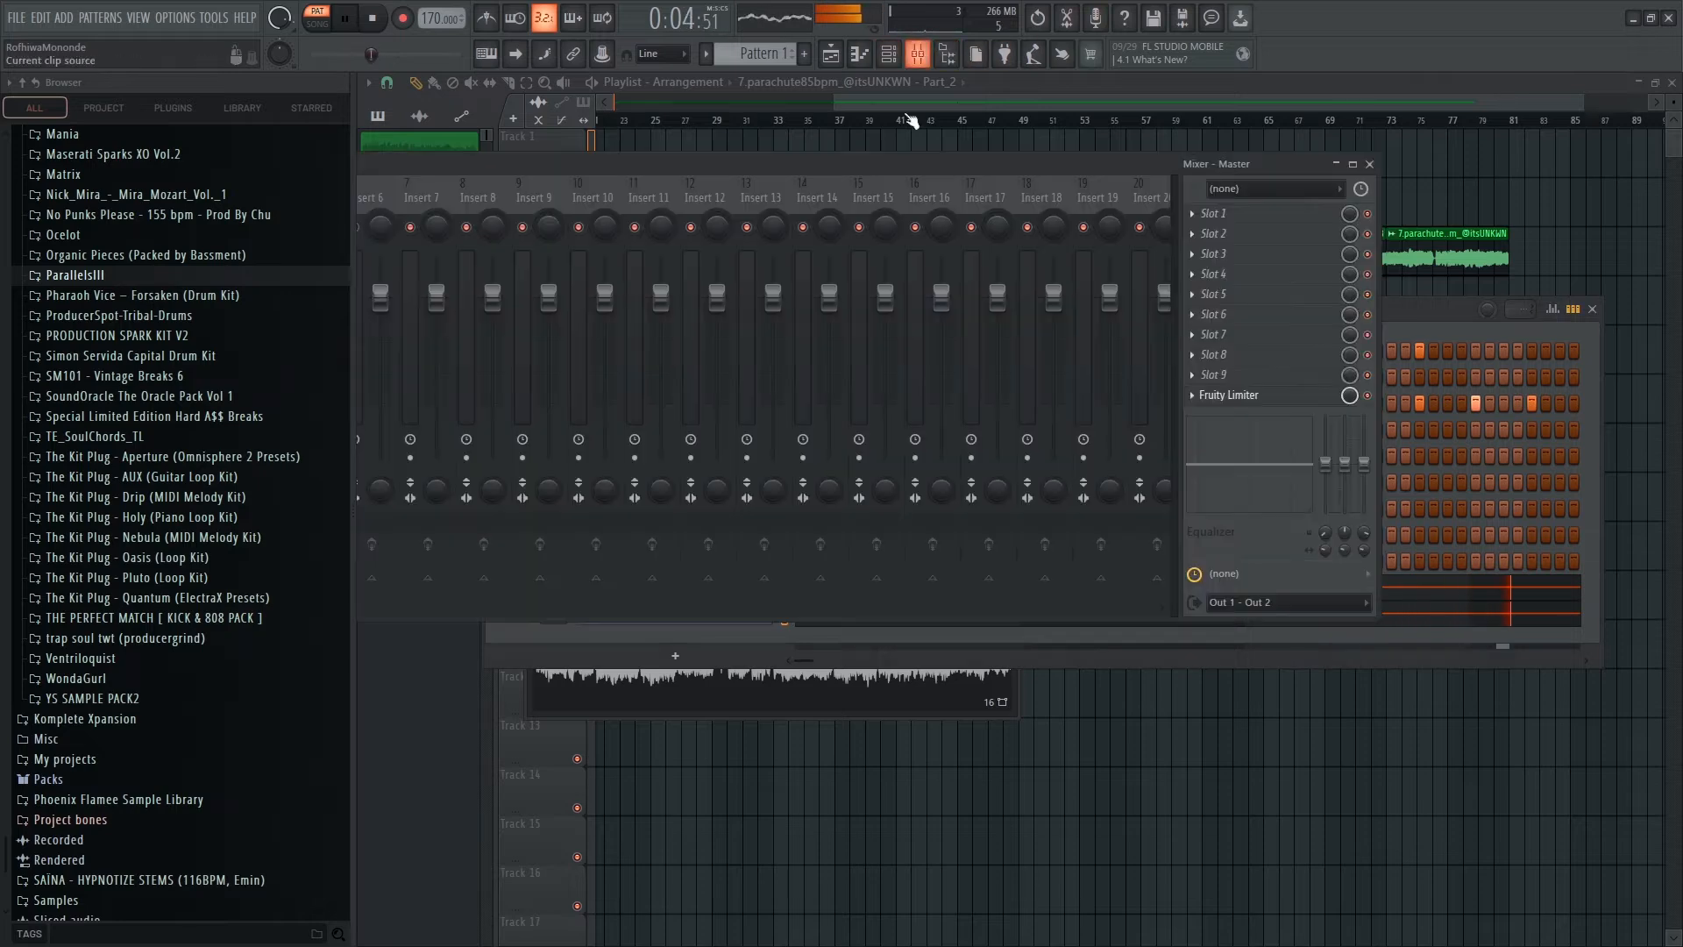
left_click(1052, 93)
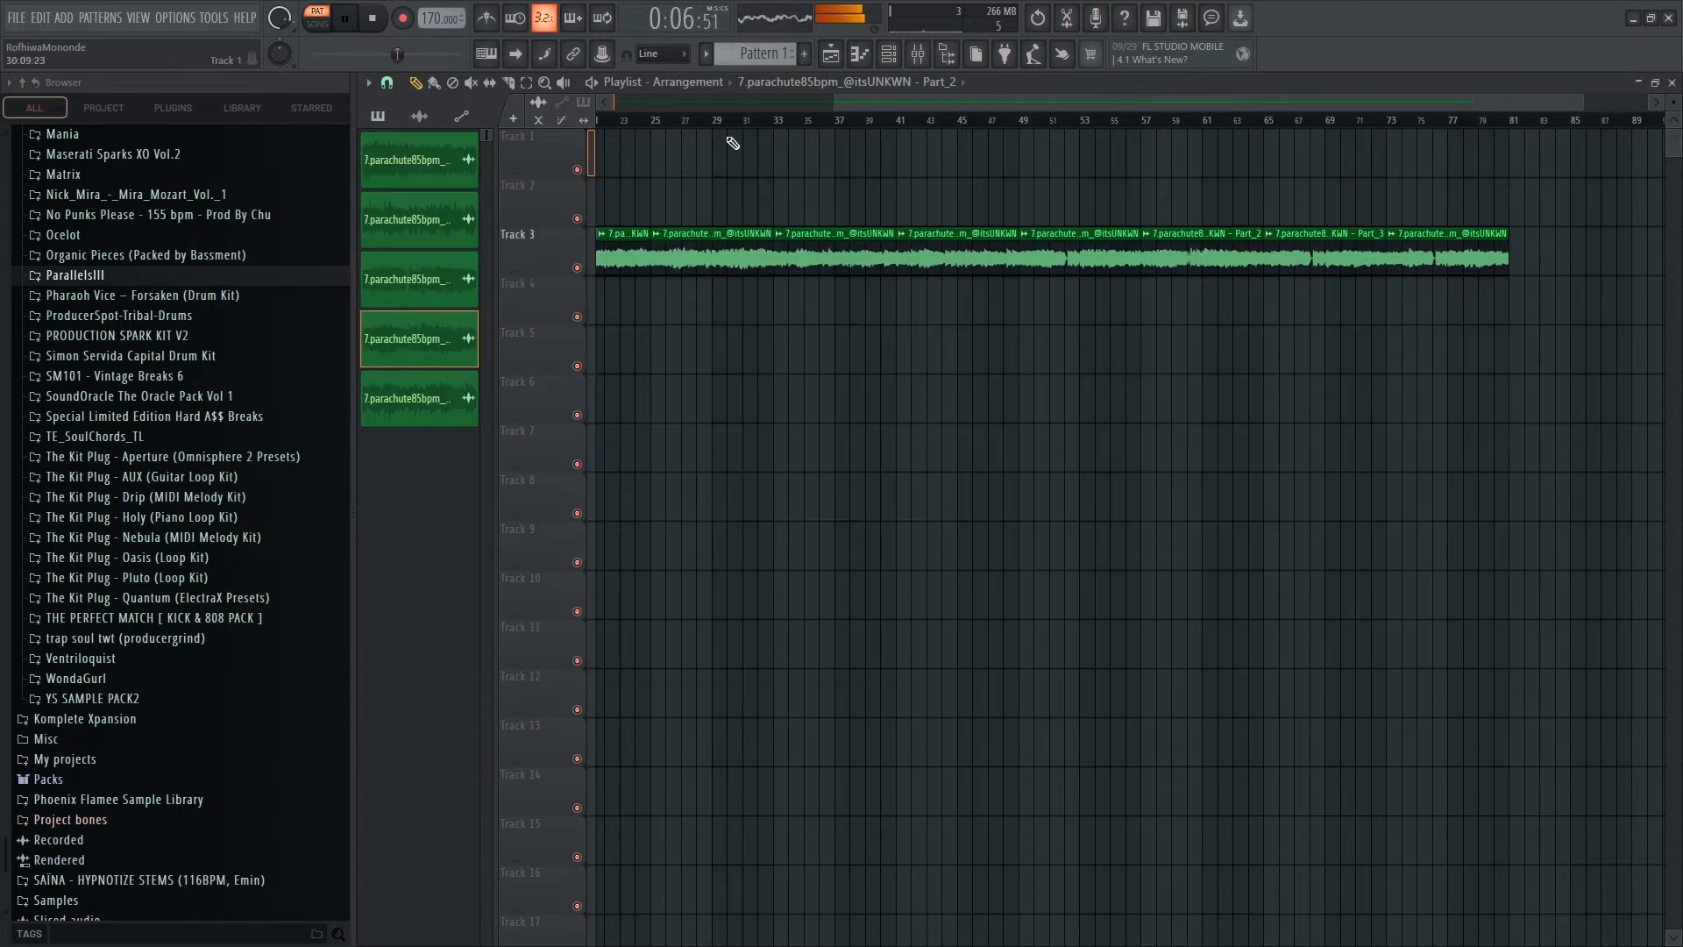
left_click_drag(824, 101, 575, 139)
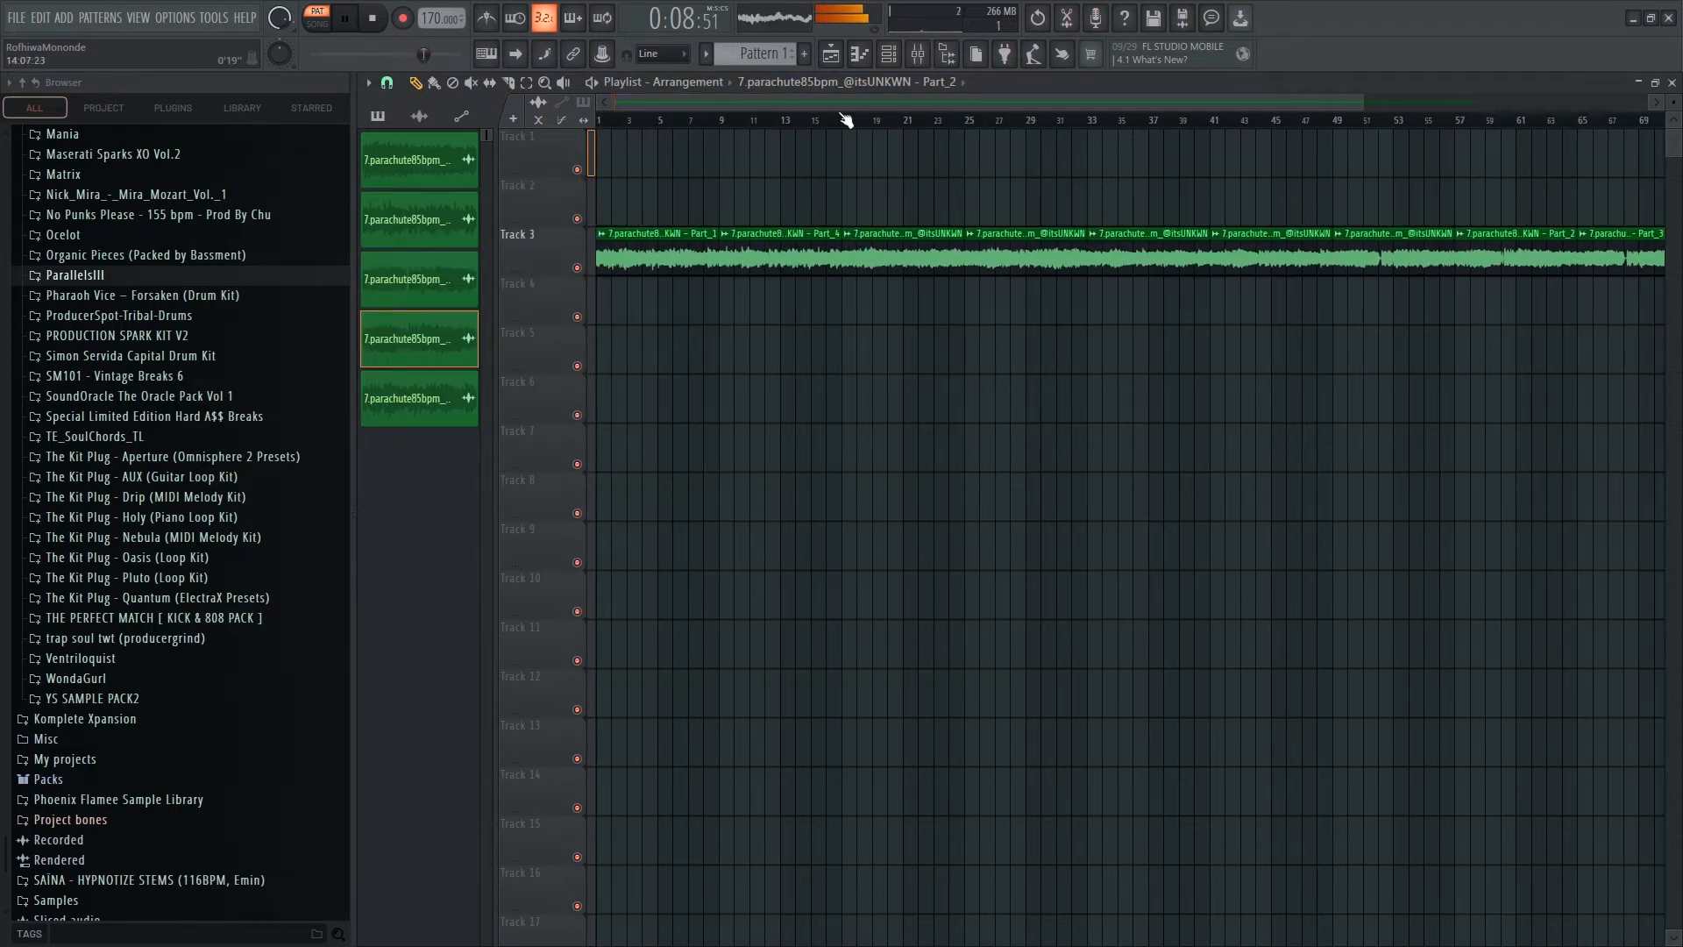
double_click(659, 243)
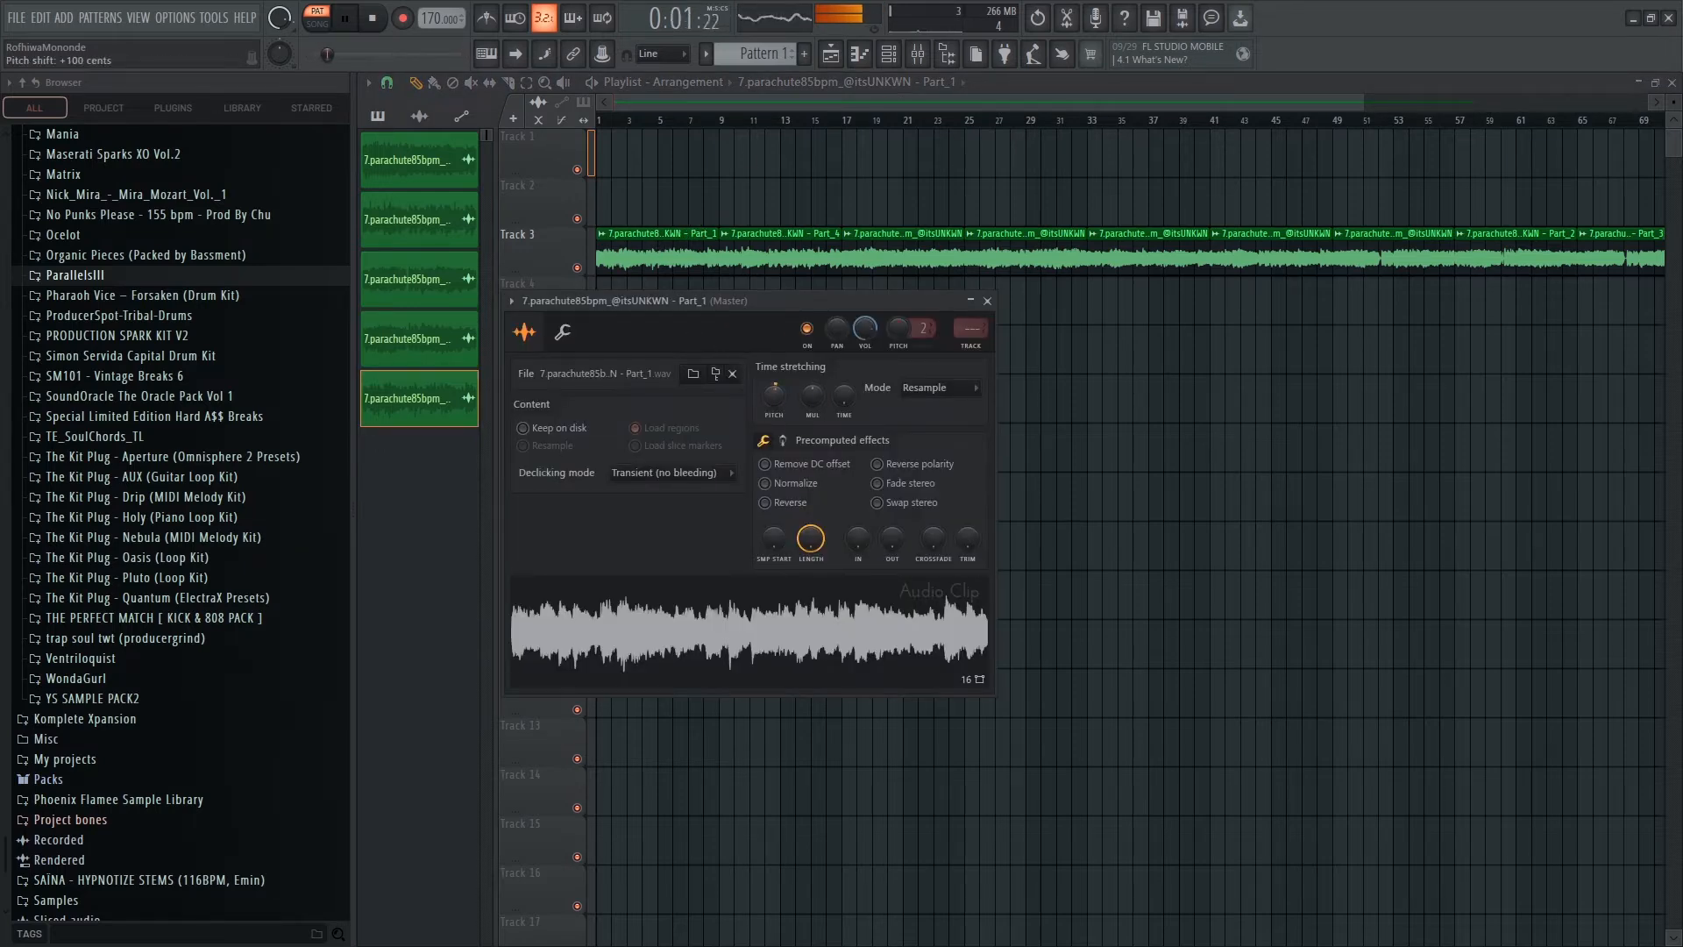
key("l")
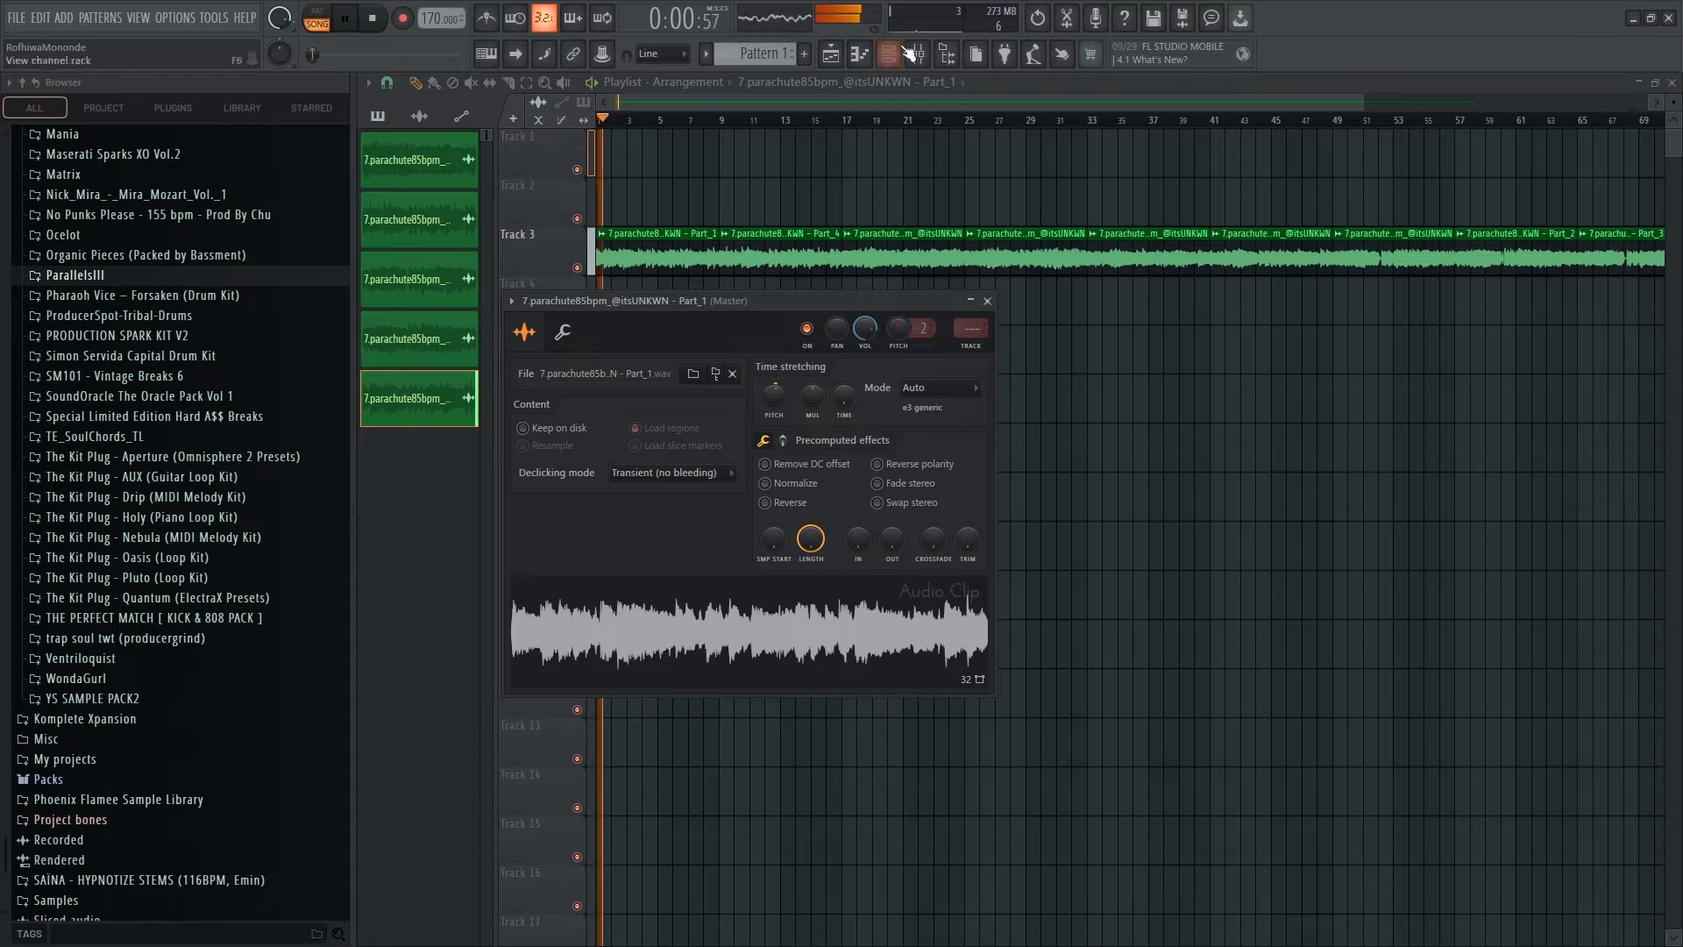
Load Auto-Key into slot 1 of the master mixer track and delete the Fruity Limiter from its last slot.
key("F9")
left_click(1249, 214)
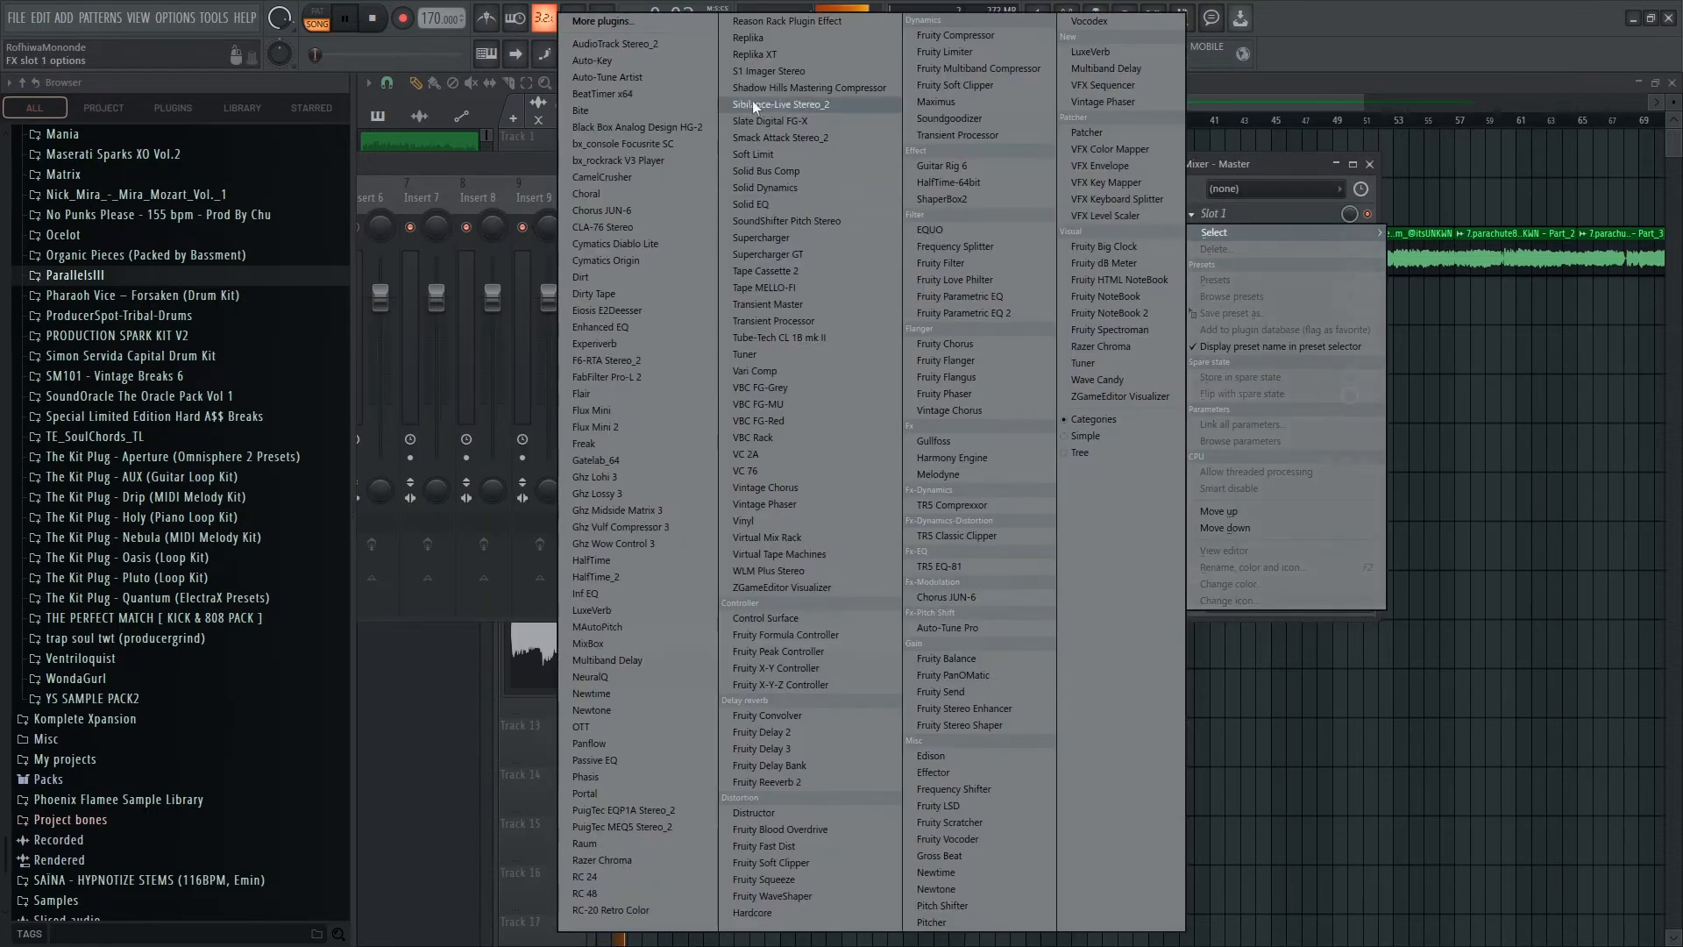
left_click(659, 61)
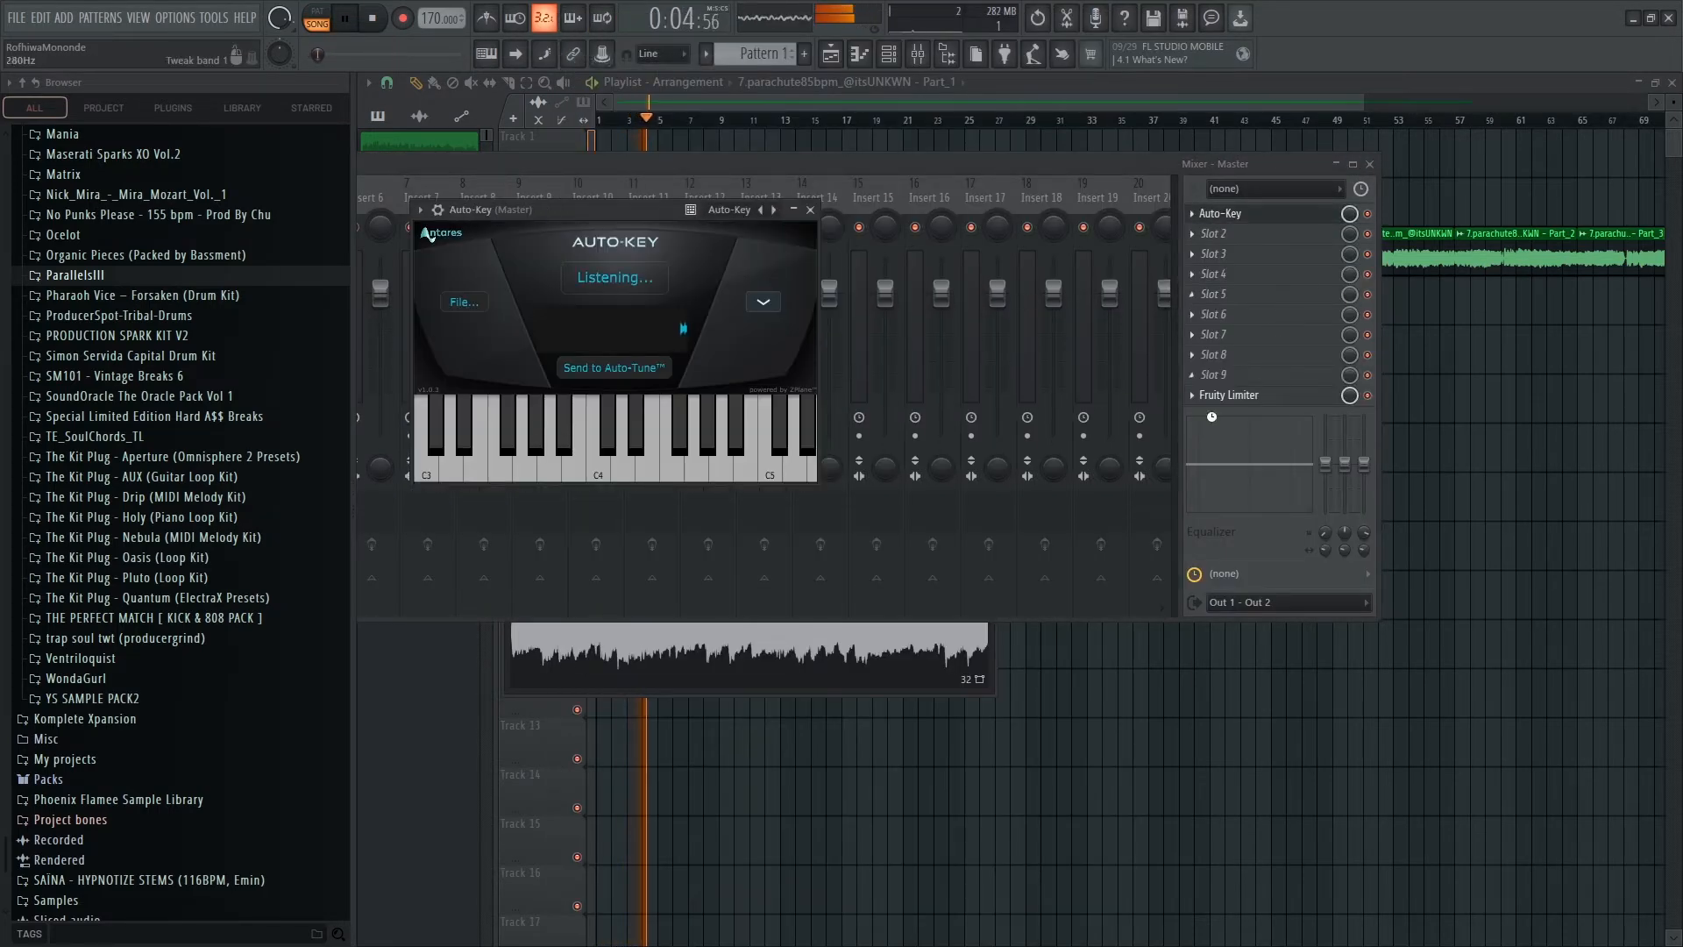
left_click(1201, 396)
left_click(1214, 438)
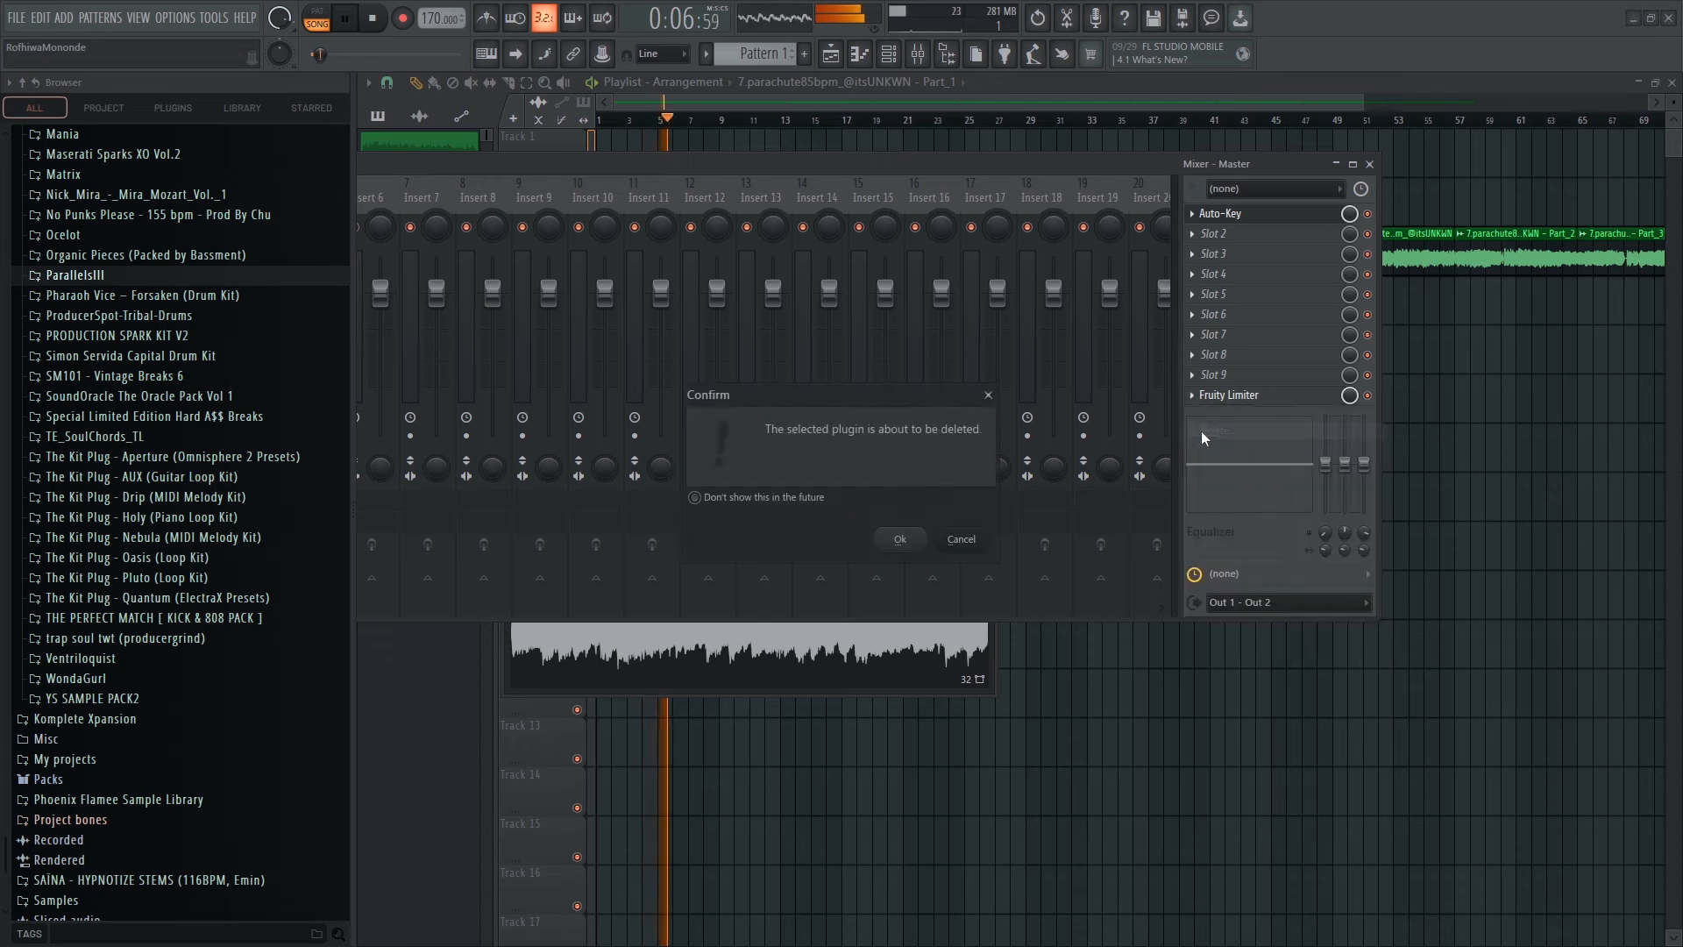
left_click(900, 539)
Analyse the sample's key with Auto-Key while looping bars 1–8 of the playlist.
left_click(1227, 217)
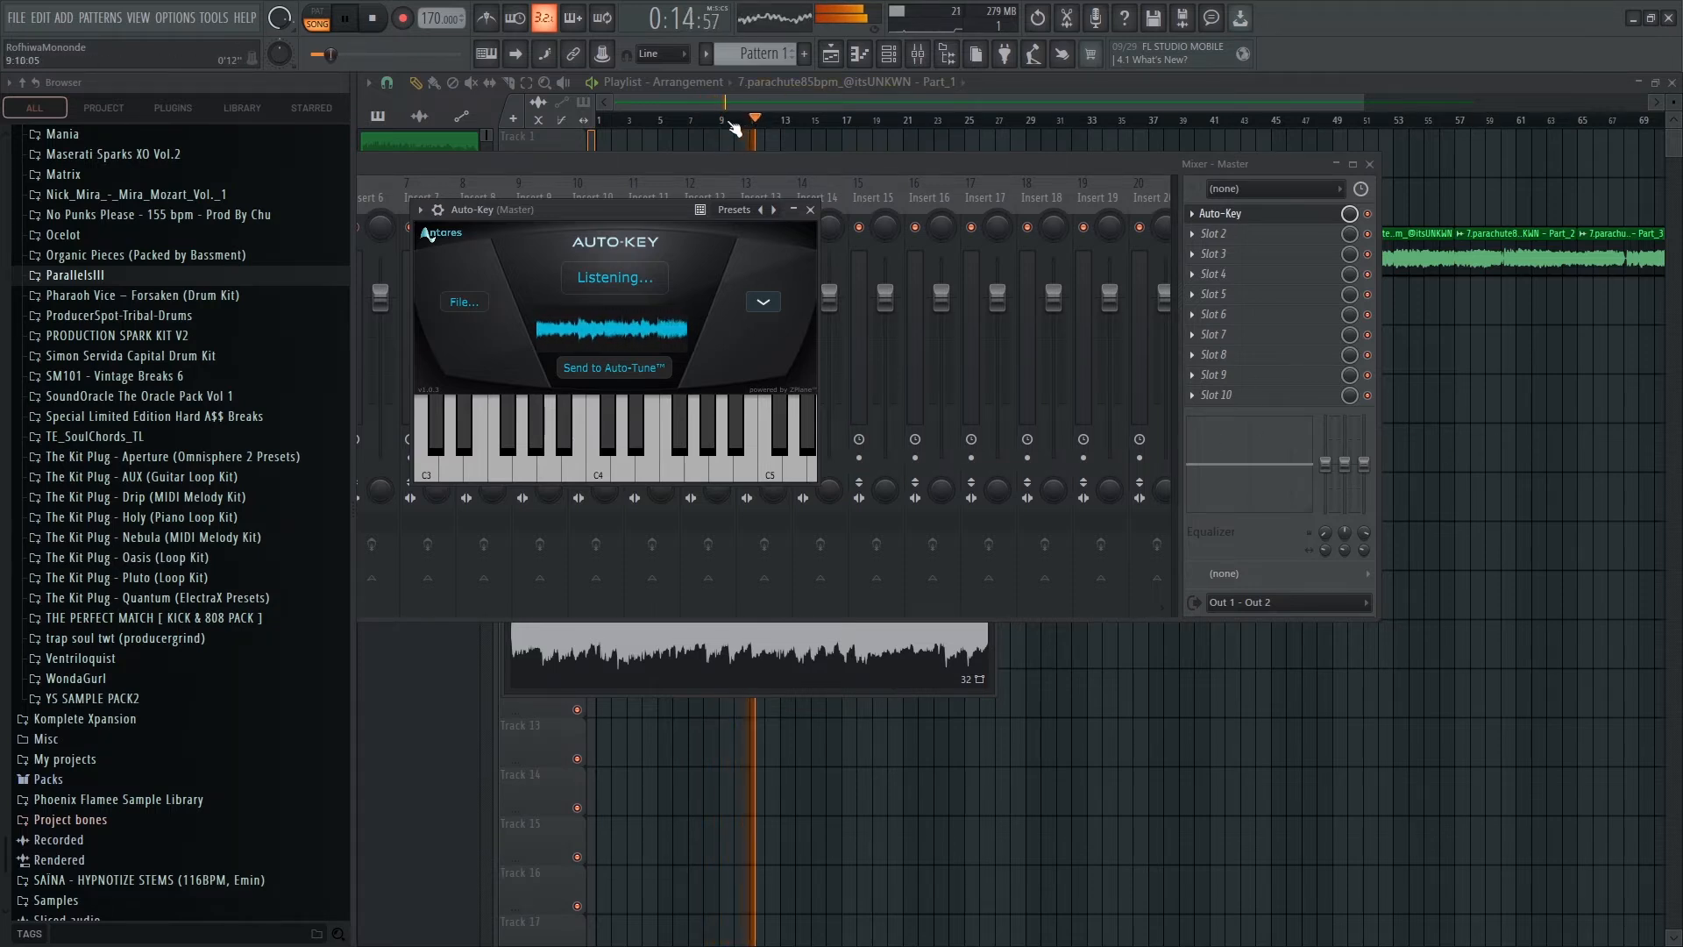
left_click_drag(729, 123, 603, 128)
left_click(920, 55)
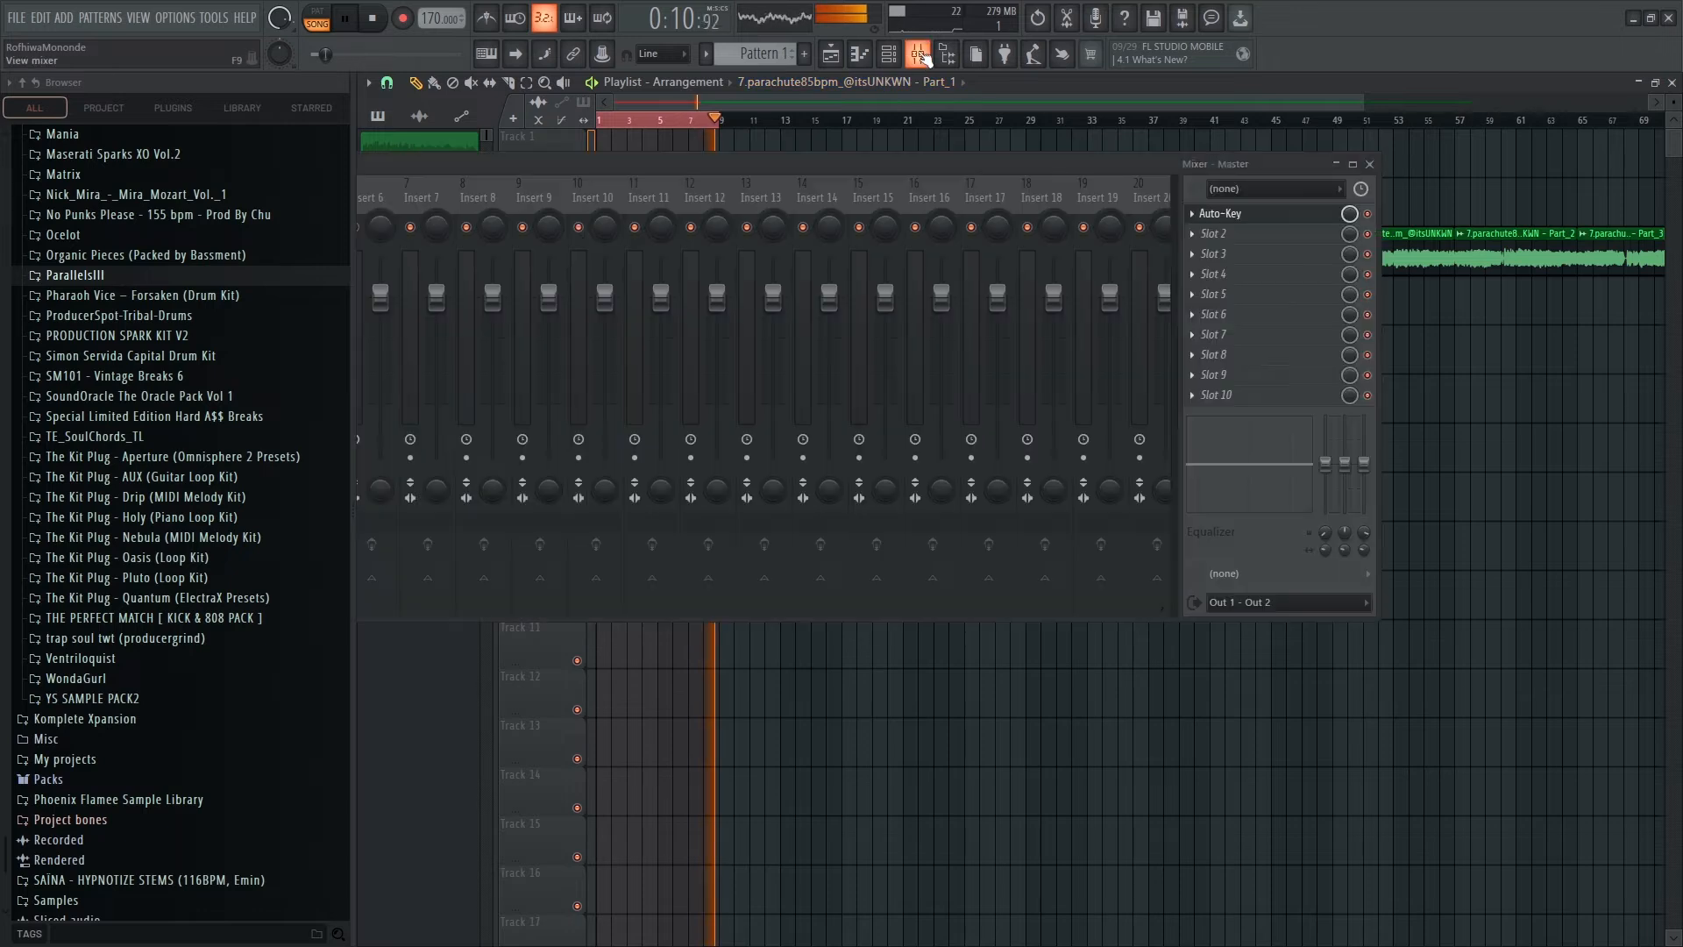
left_click(1231, 214)
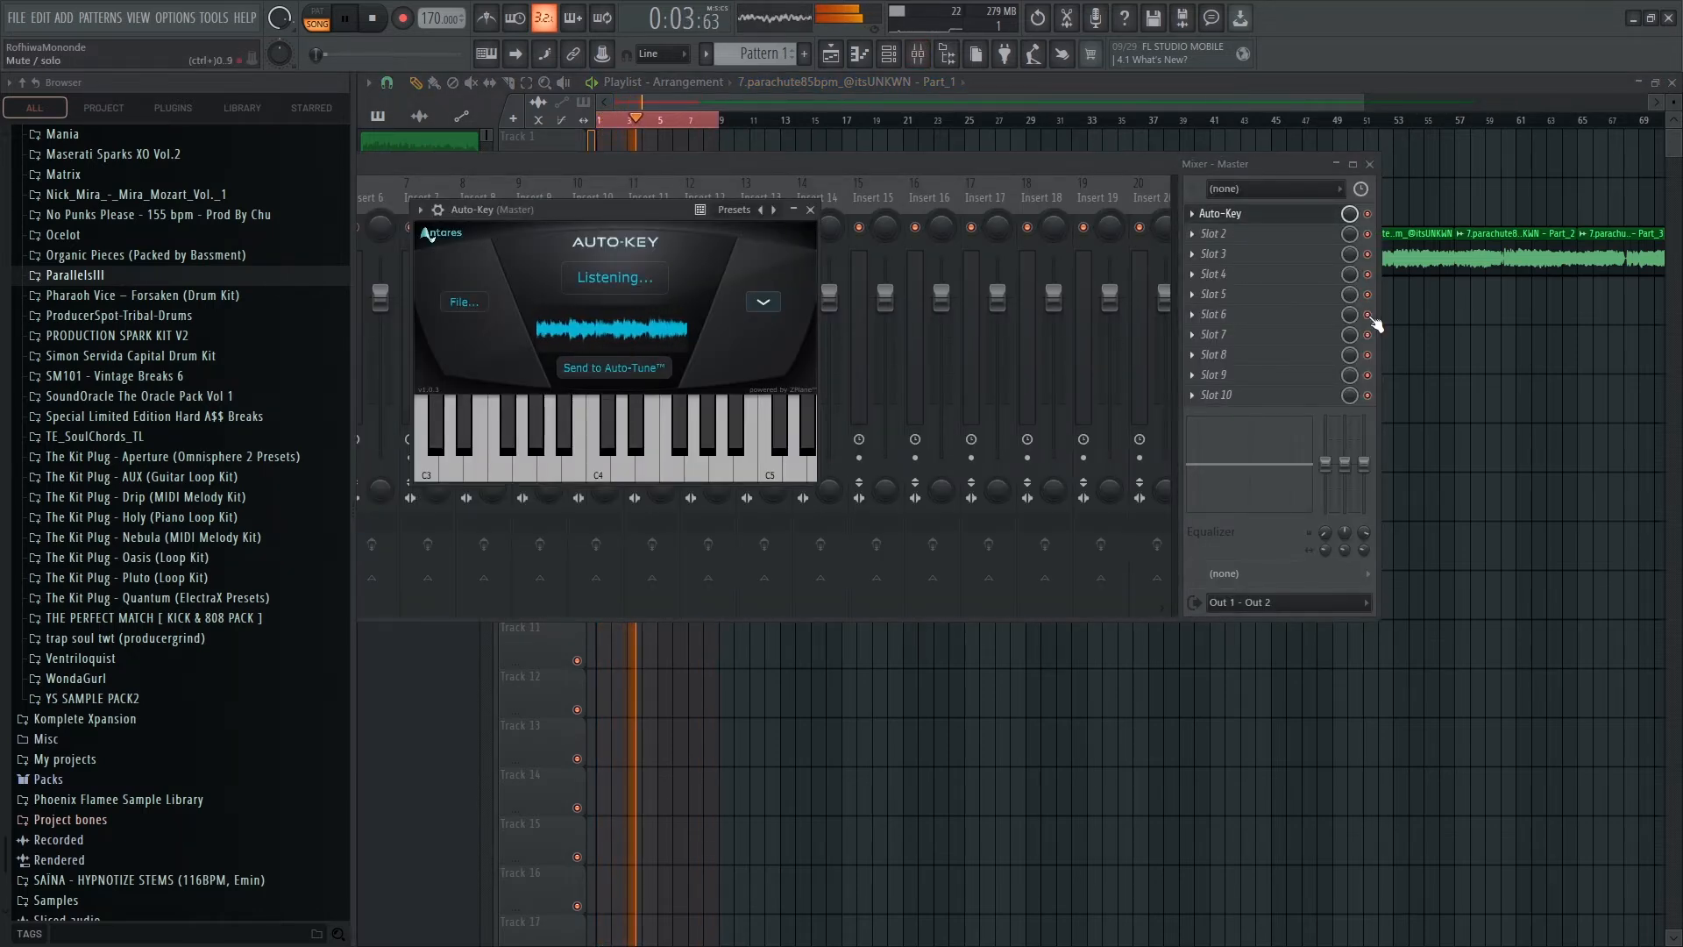
left_click(811, 210)
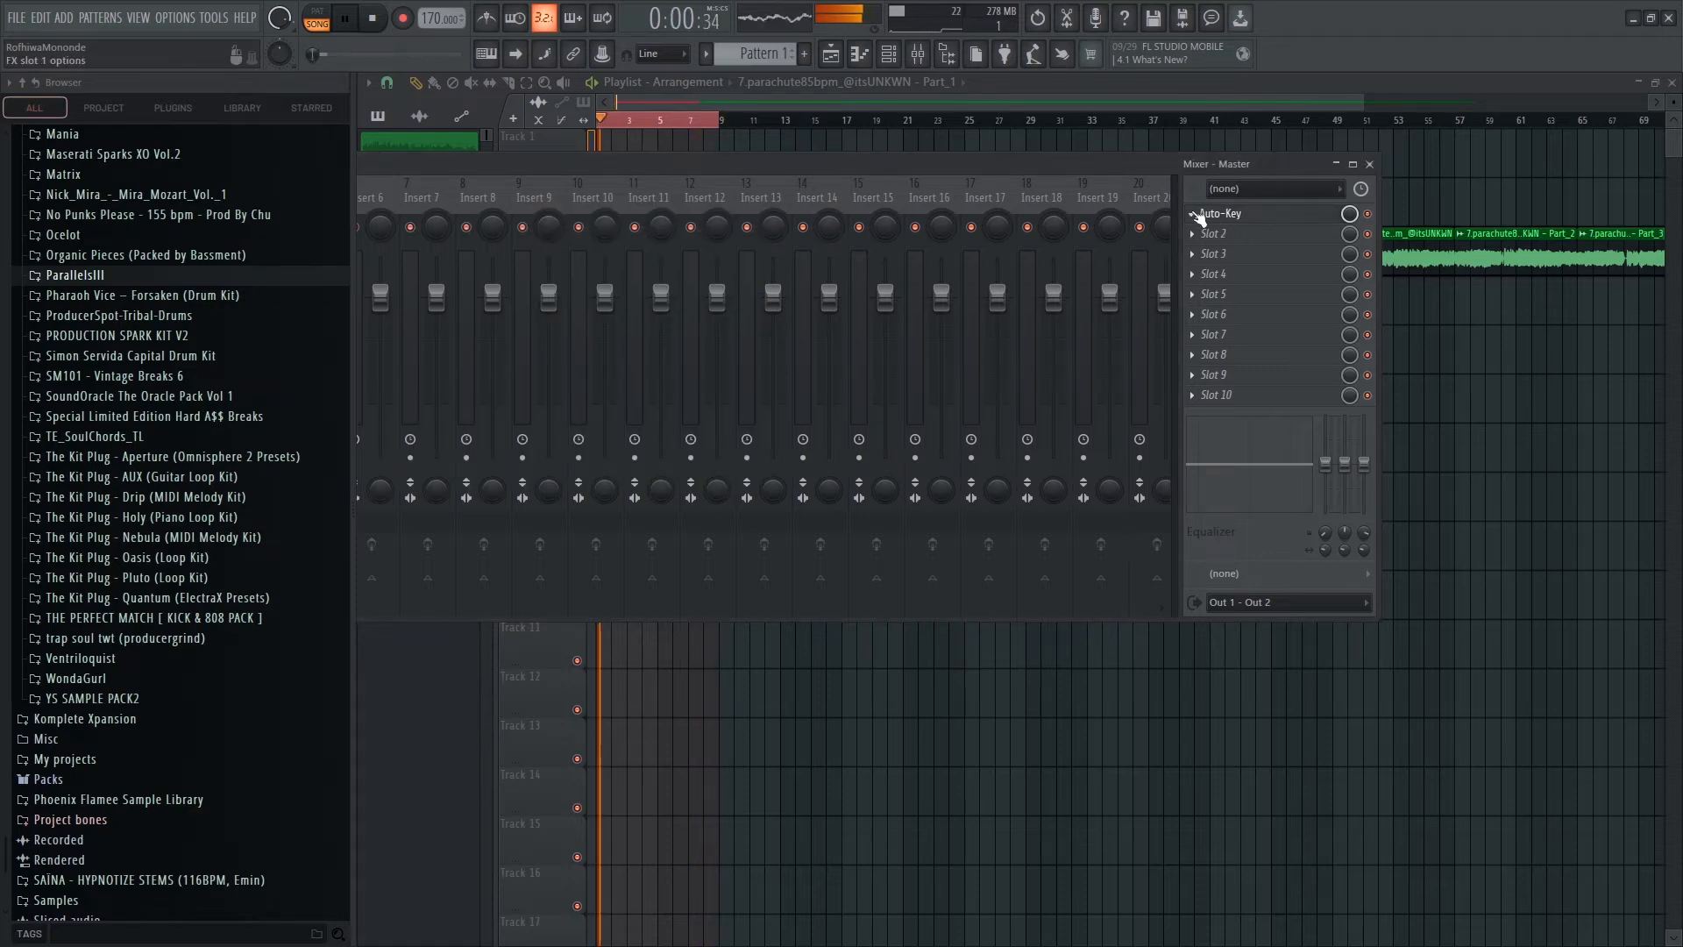
Delete the Auto-Key plugin from slot 1 of the master track.
right_click(1225, 221)
left_click(1226, 250)
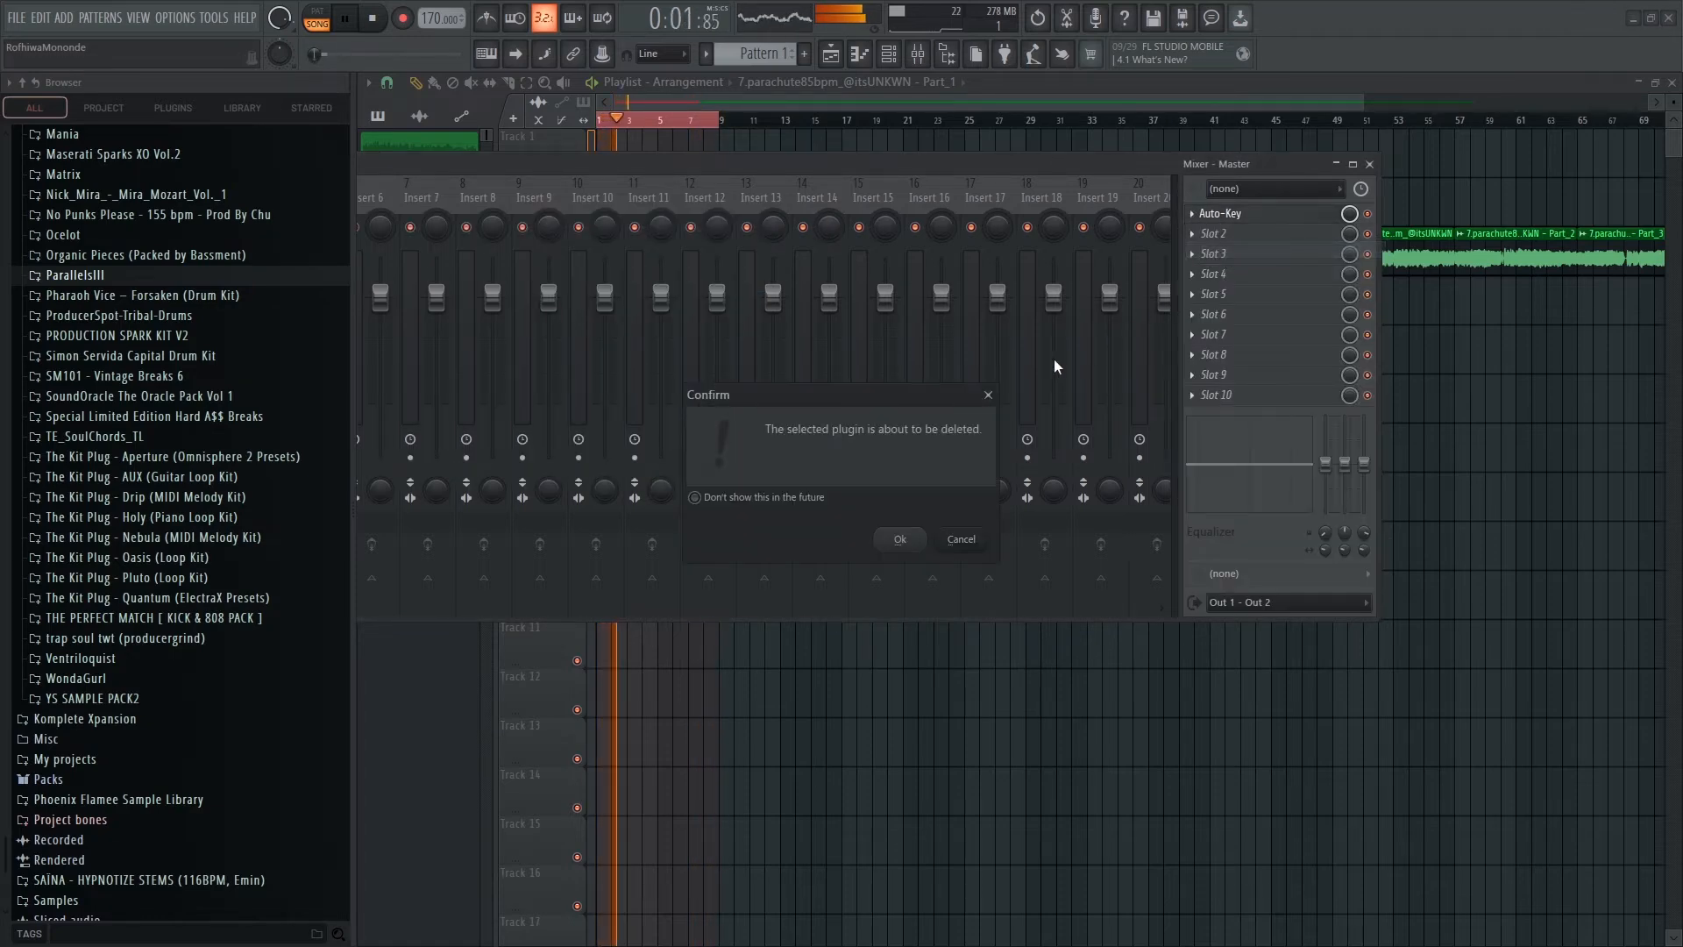
left_click(901, 539)
Load TR5 Classic Clipper into slot 10 of the master track and raise its gain to about 1.9 dB.
left_click(1220, 394)
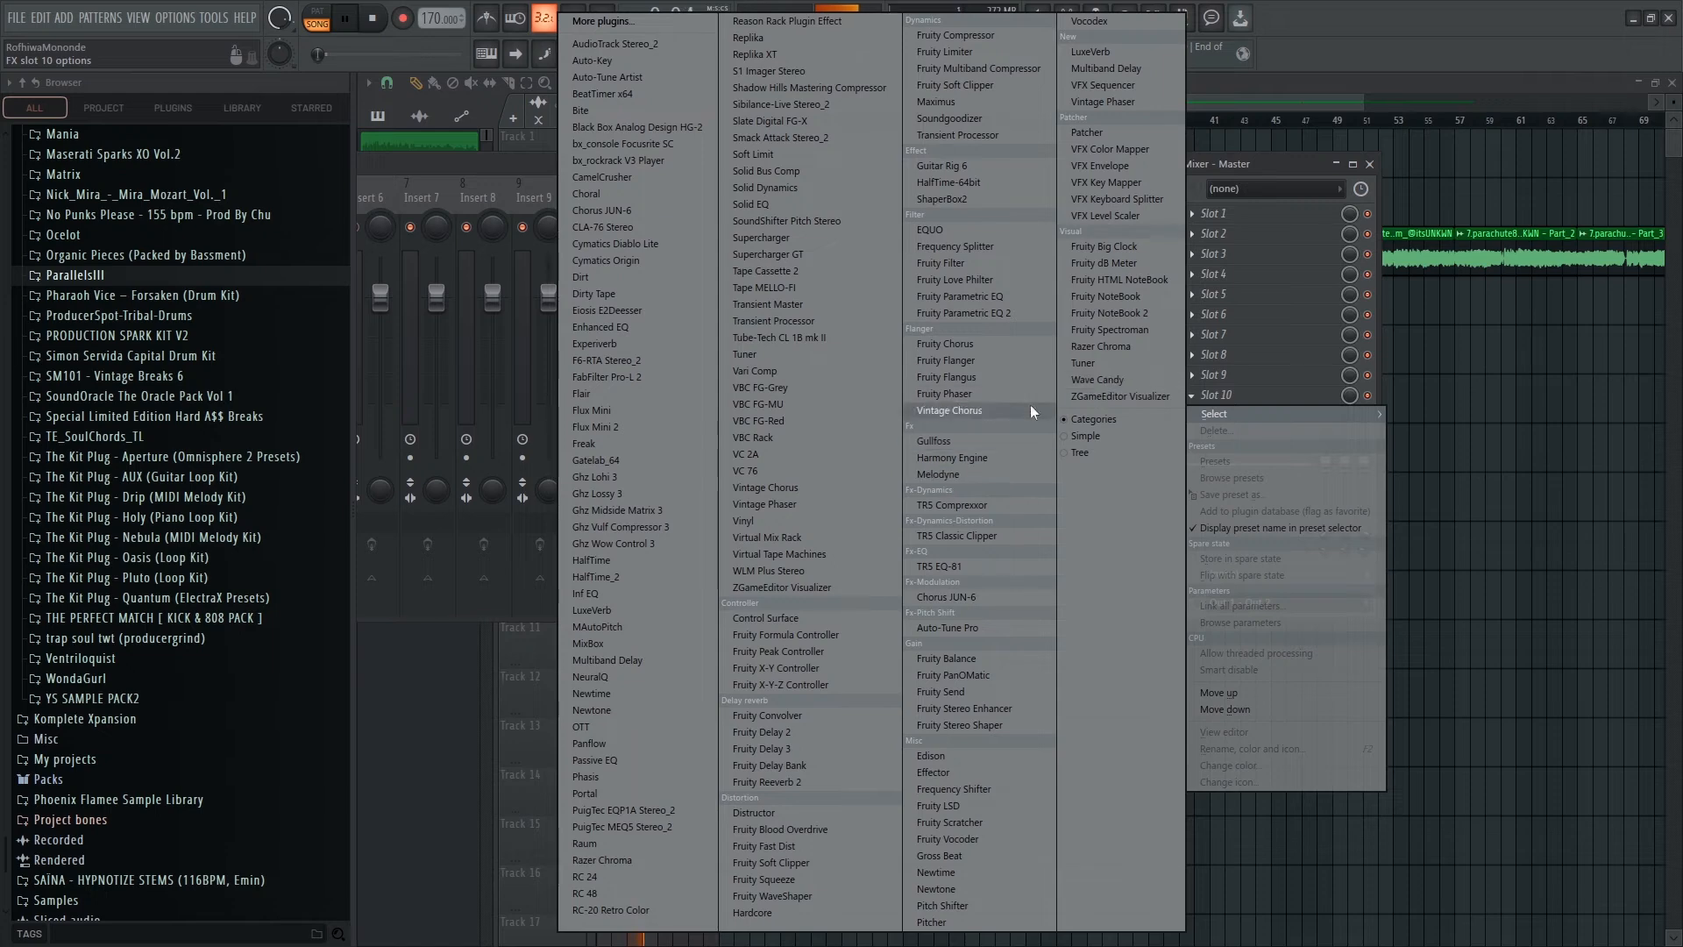
left_click(958, 536)
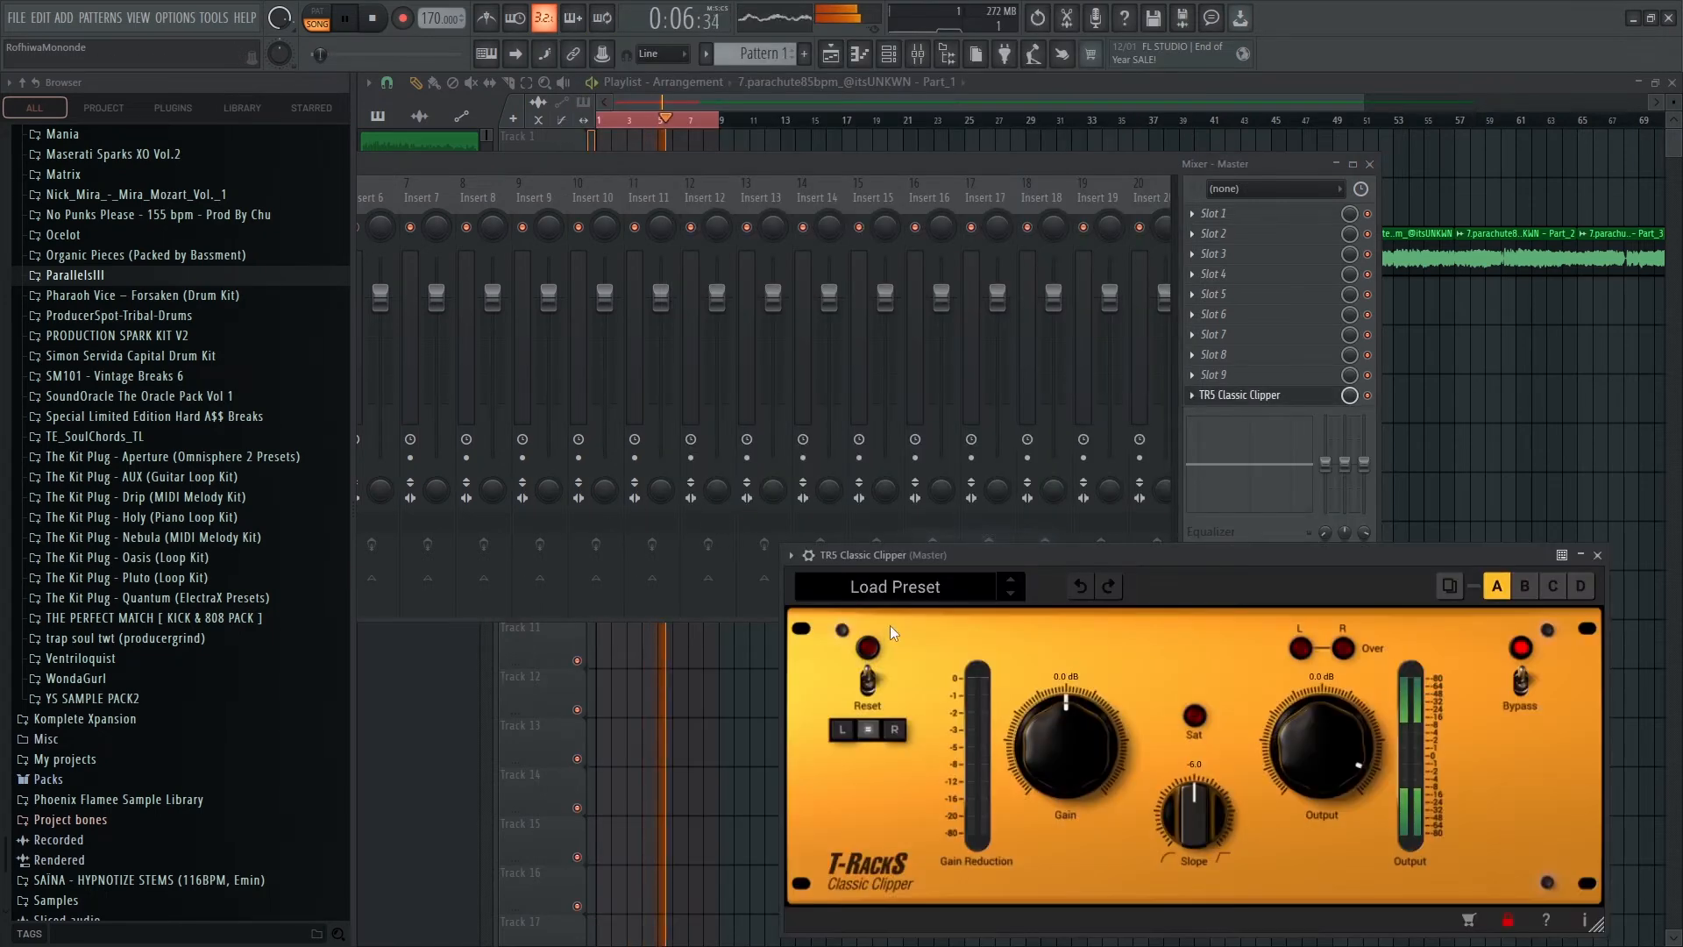
left_click_drag(1112, 757, 1106, 744)
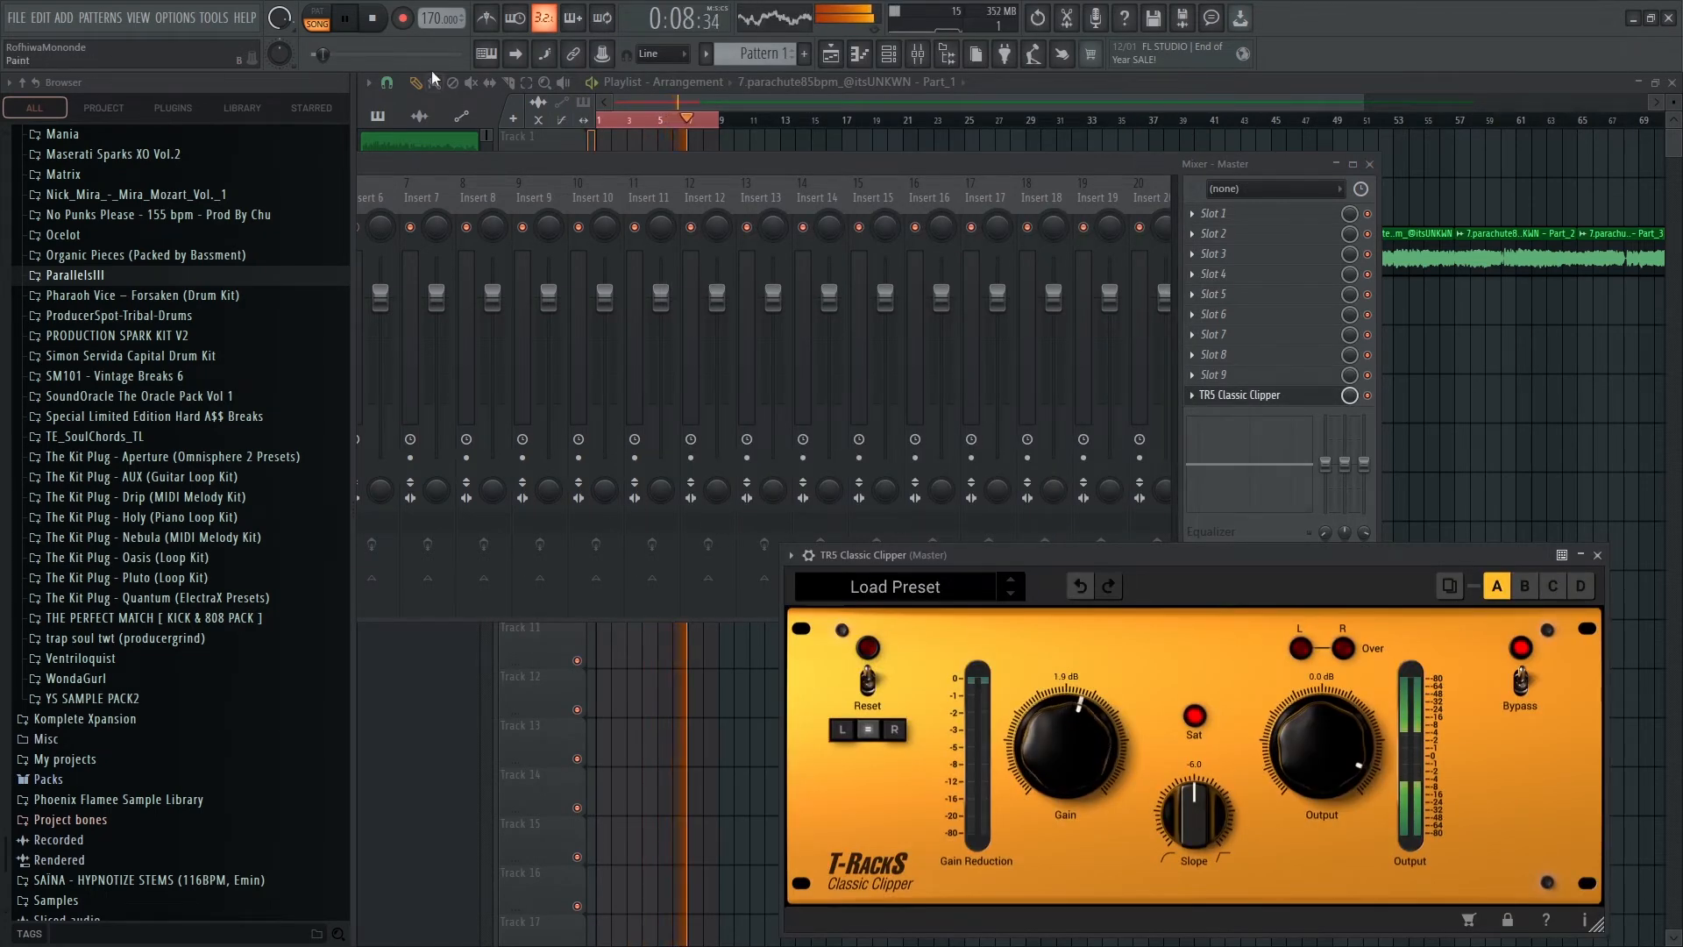
Lower the Classic Clipper's gain on the master to about 1.4 dB and open the Part_2 #2 channel in Fruity Slicer.
left_click(889, 55)
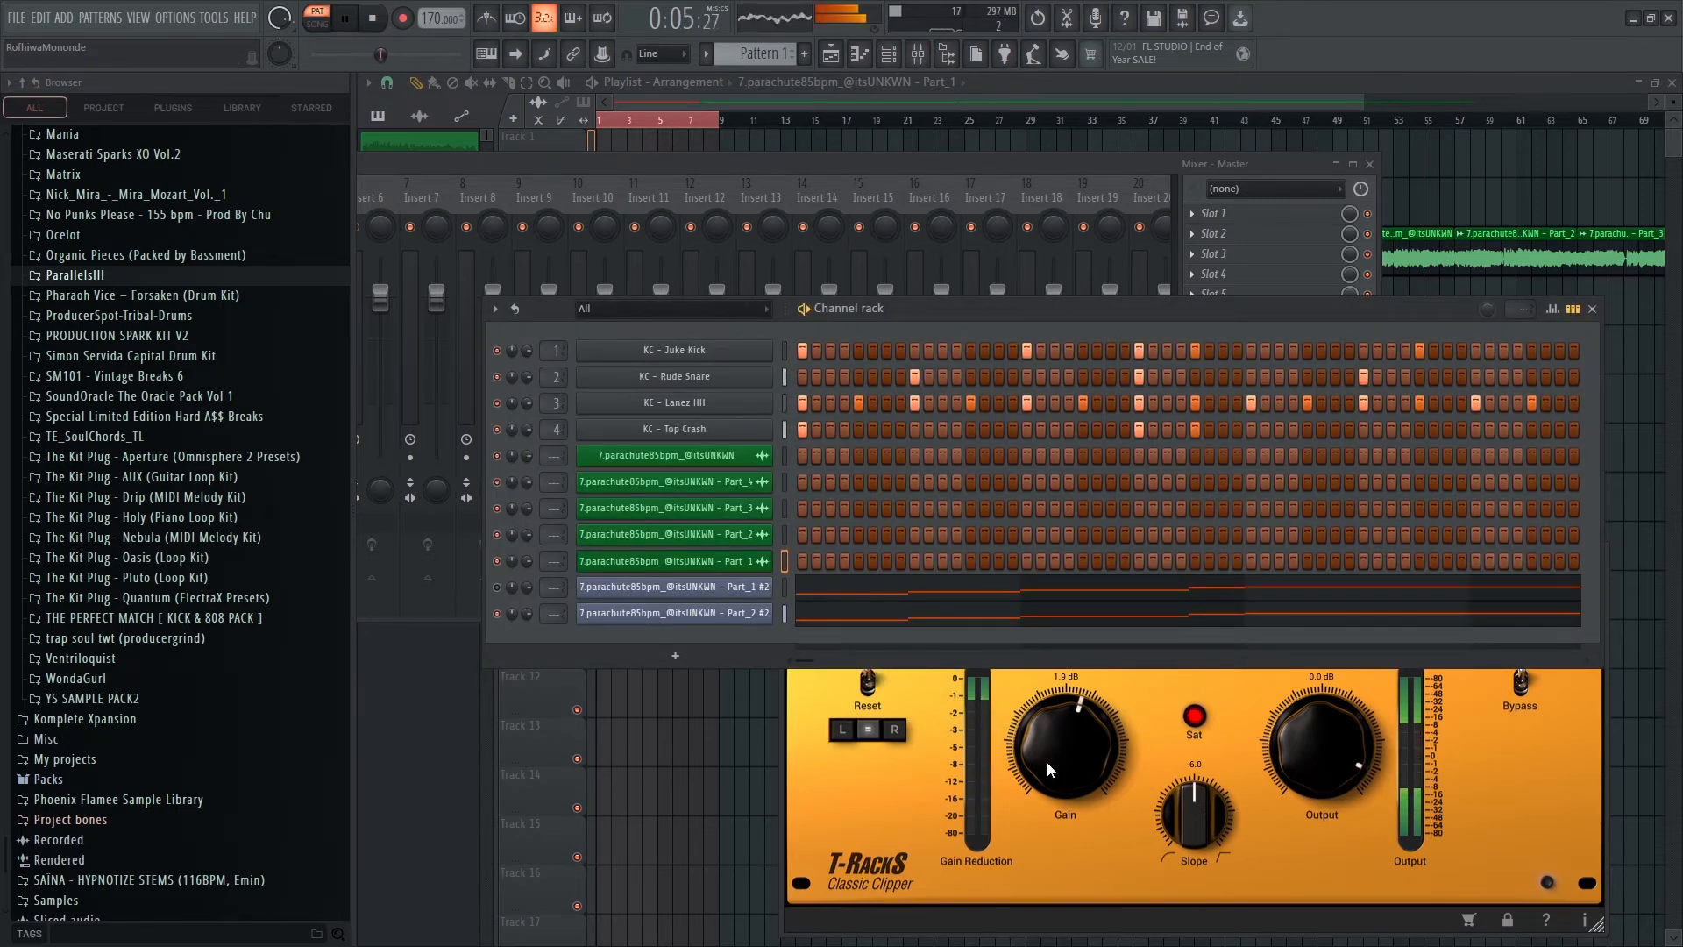
left_click_drag(1054, 746, 1053, 752)
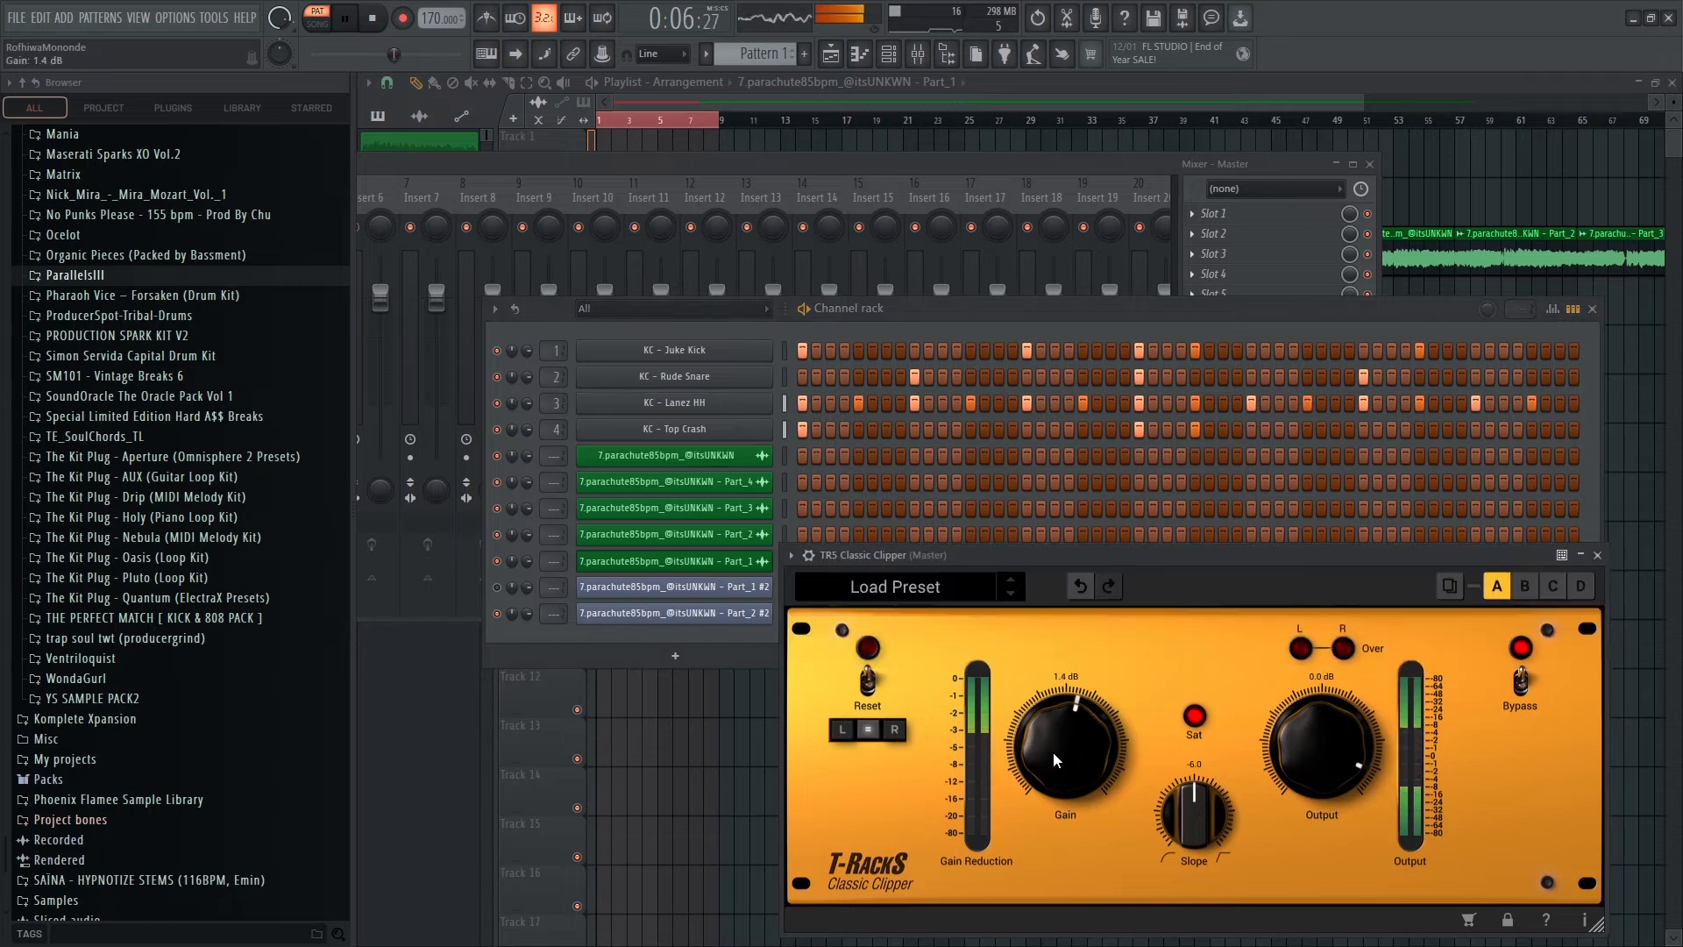
left_click(1033, 317)
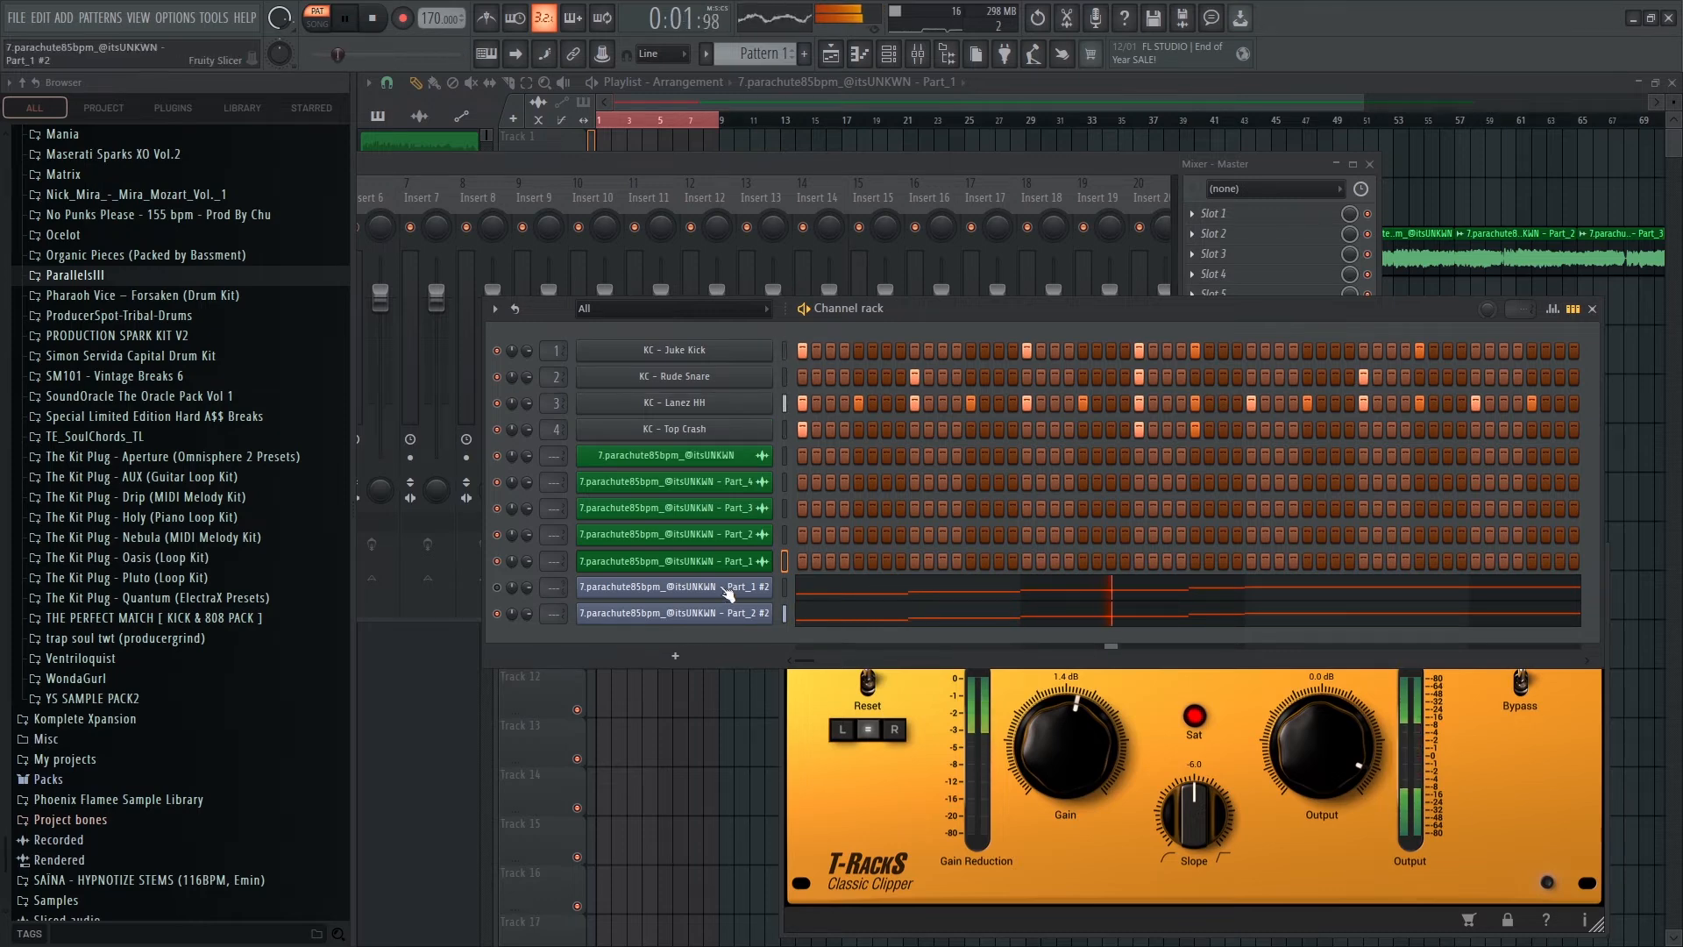
left_click(674, 616)
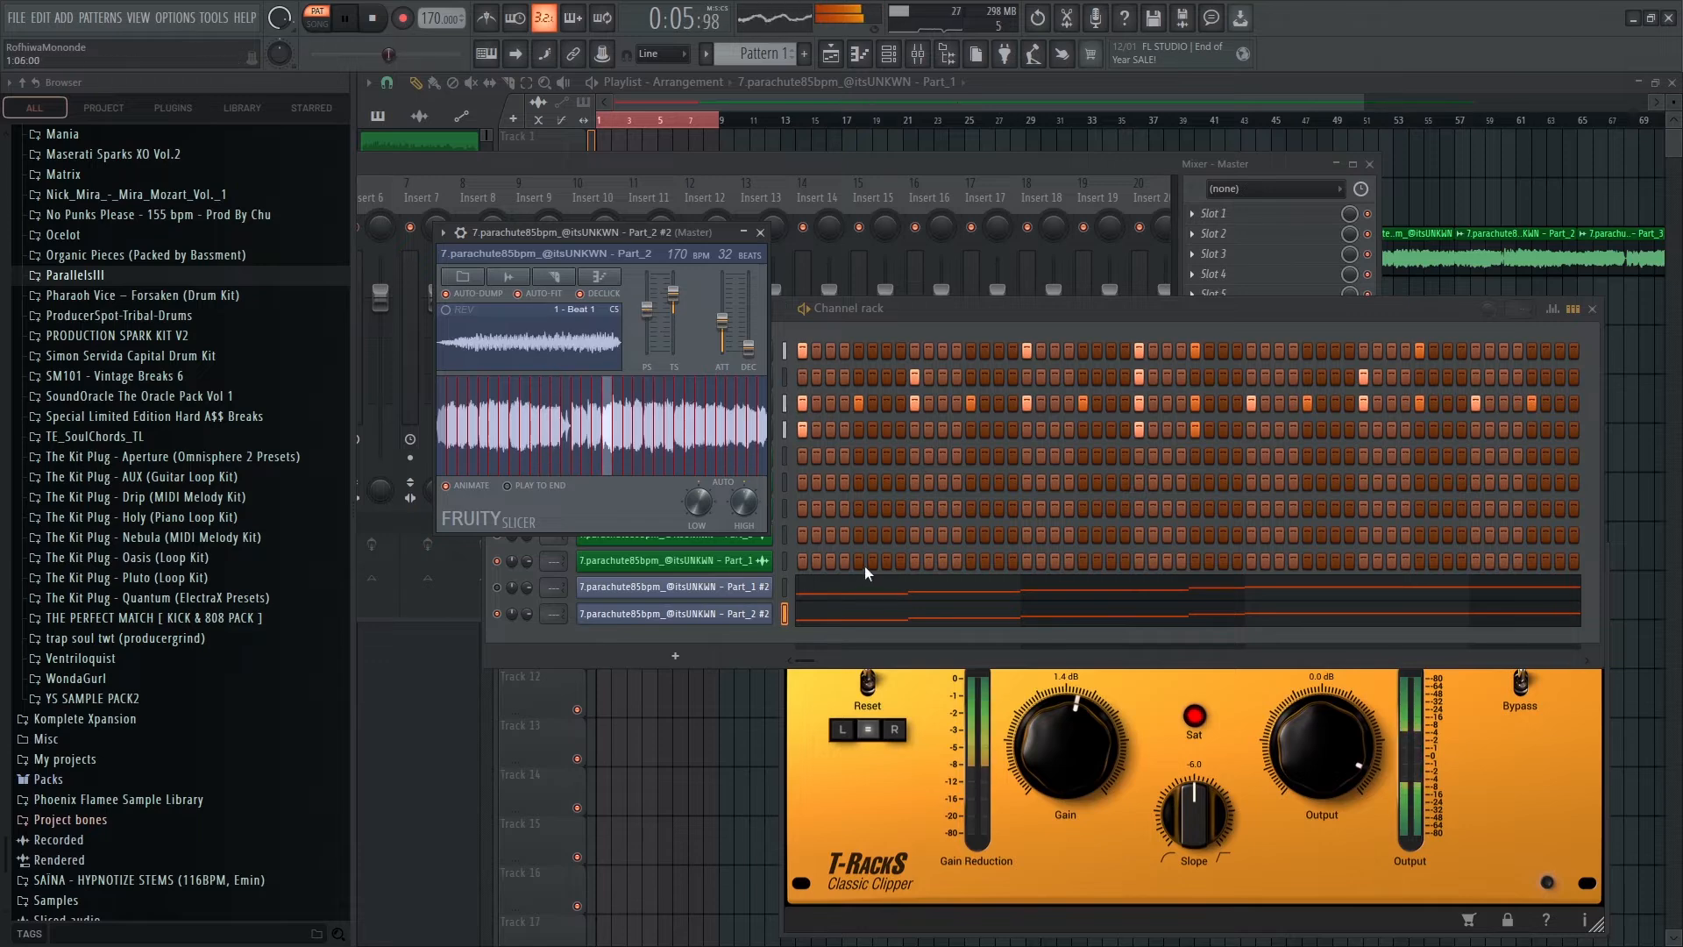
left_click(959, 305)
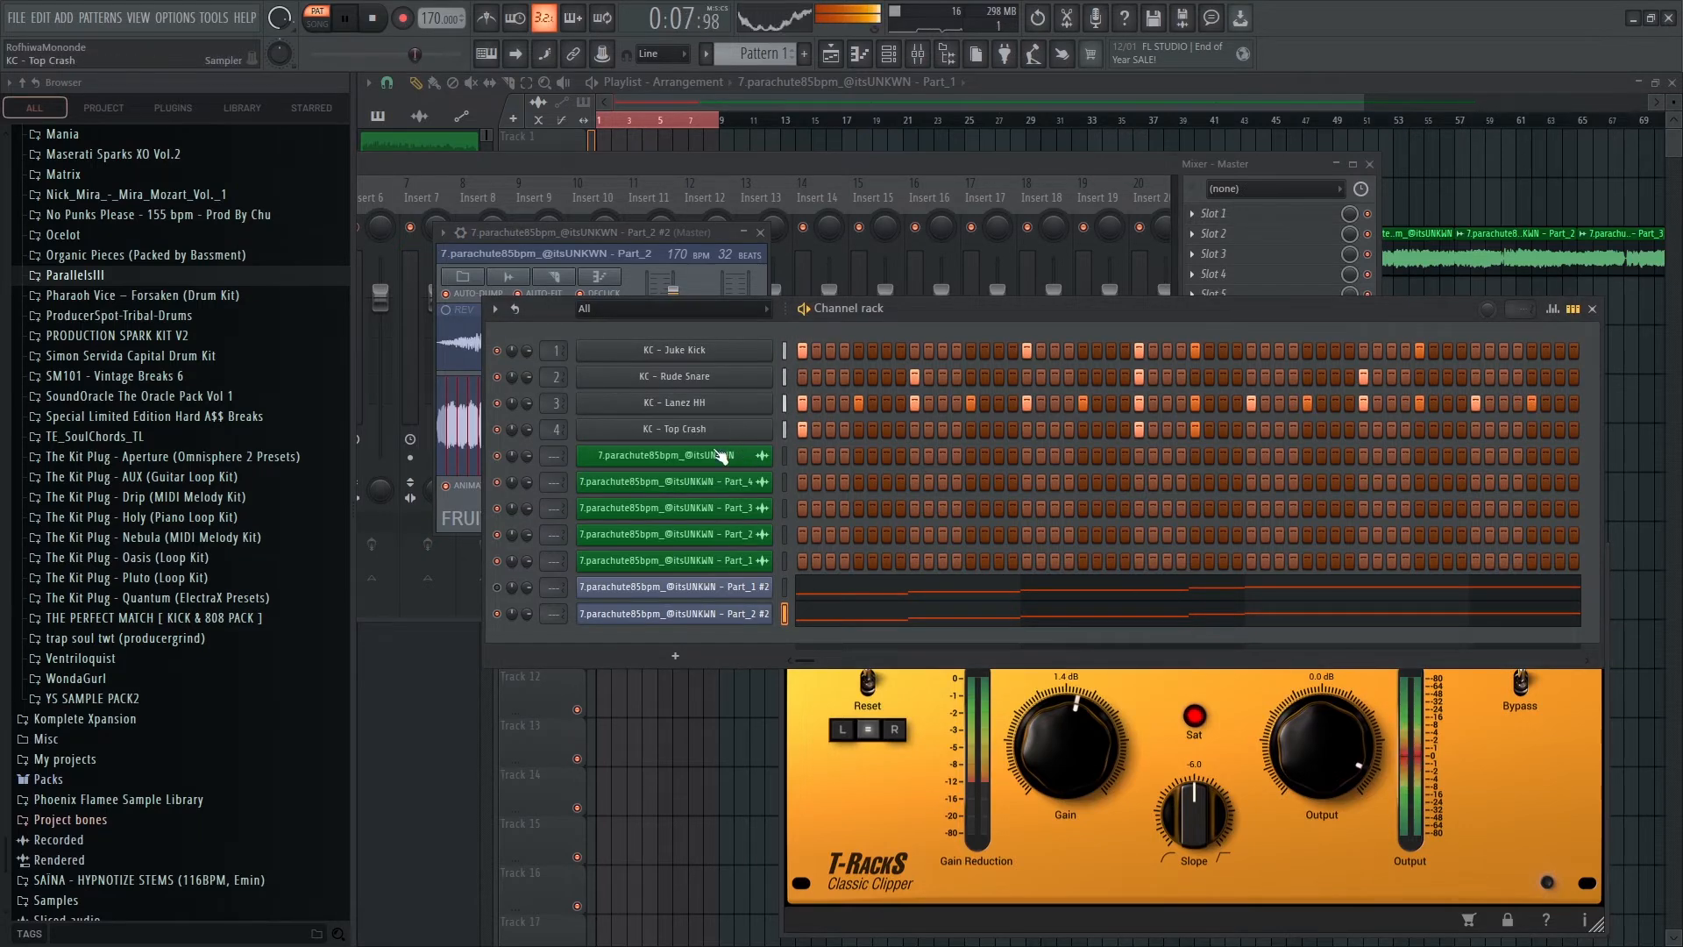
Browse to the Drums Flamess sample collection, collapse its 2021 folder and expand the 2022 folder.
scroll(256, 646, "up", 7)
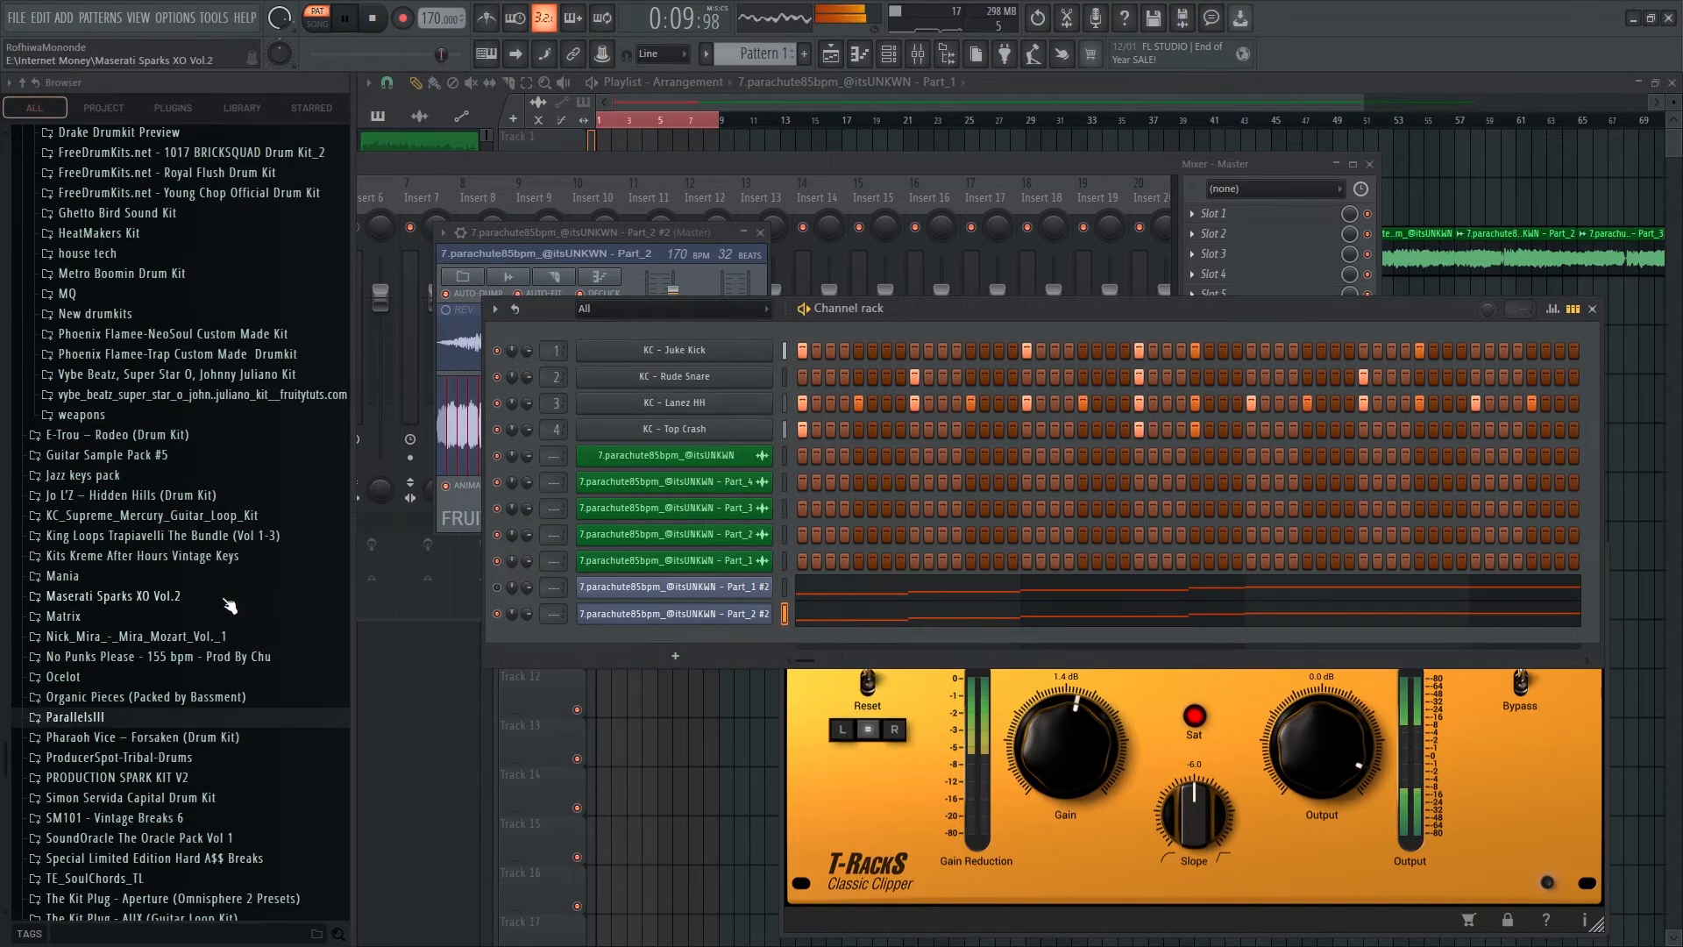
scroll(246, 624, "down", 9)
scroll(86, 665, "up", 20)
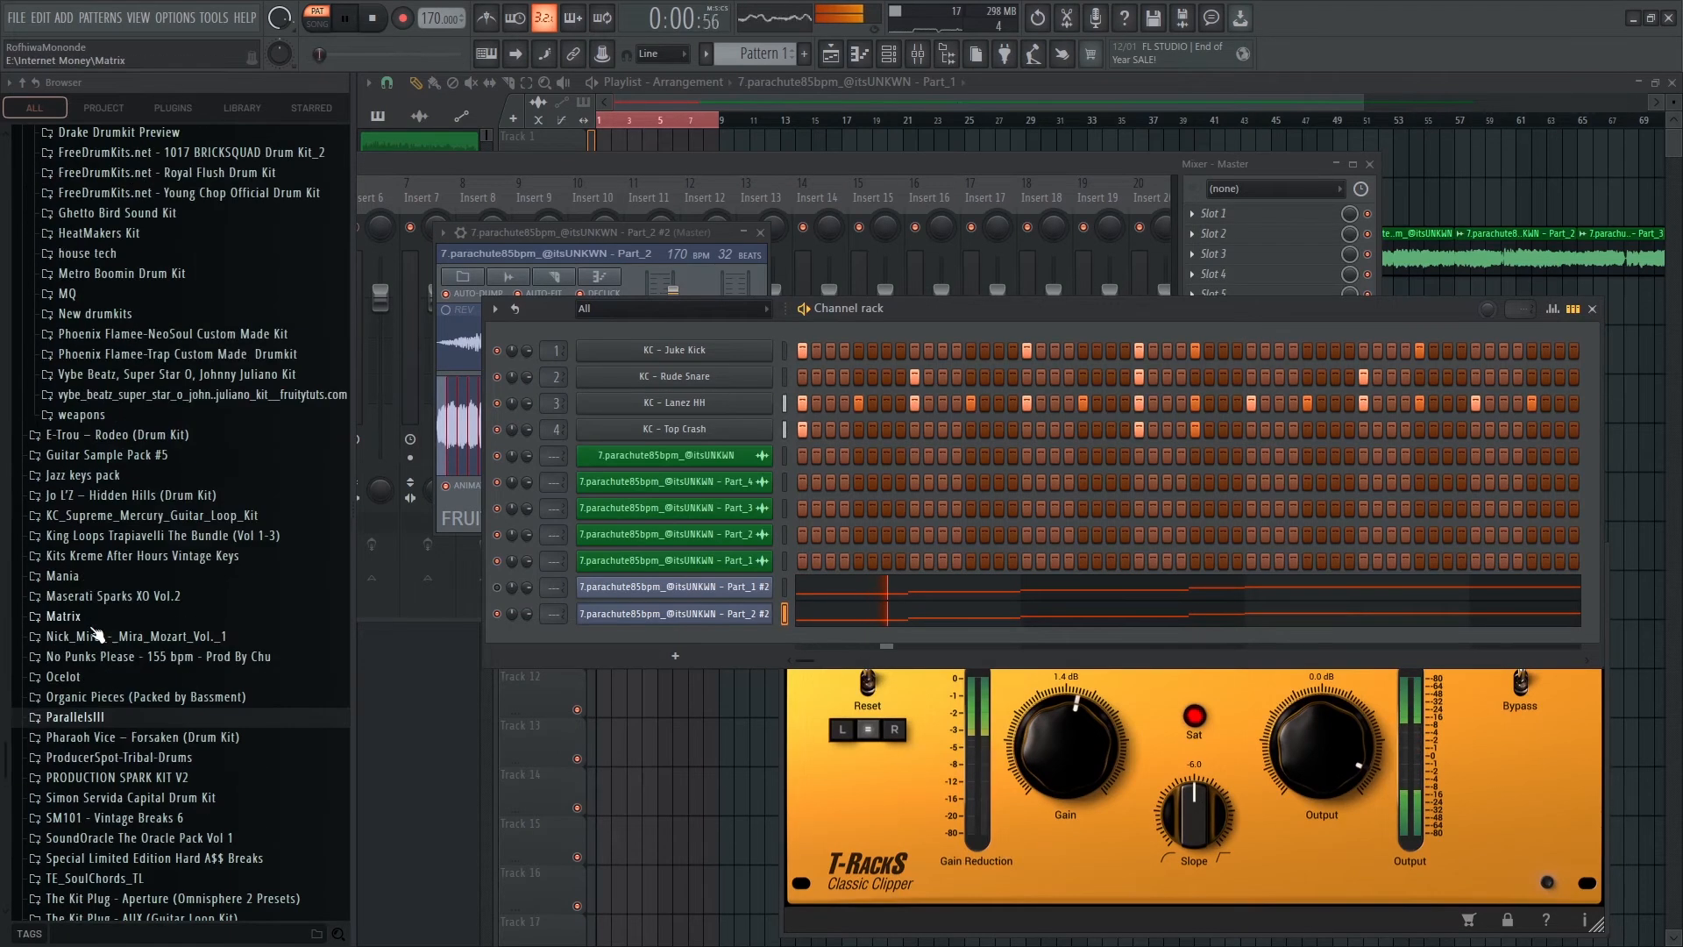
scroll(87, 574, "up", 2)
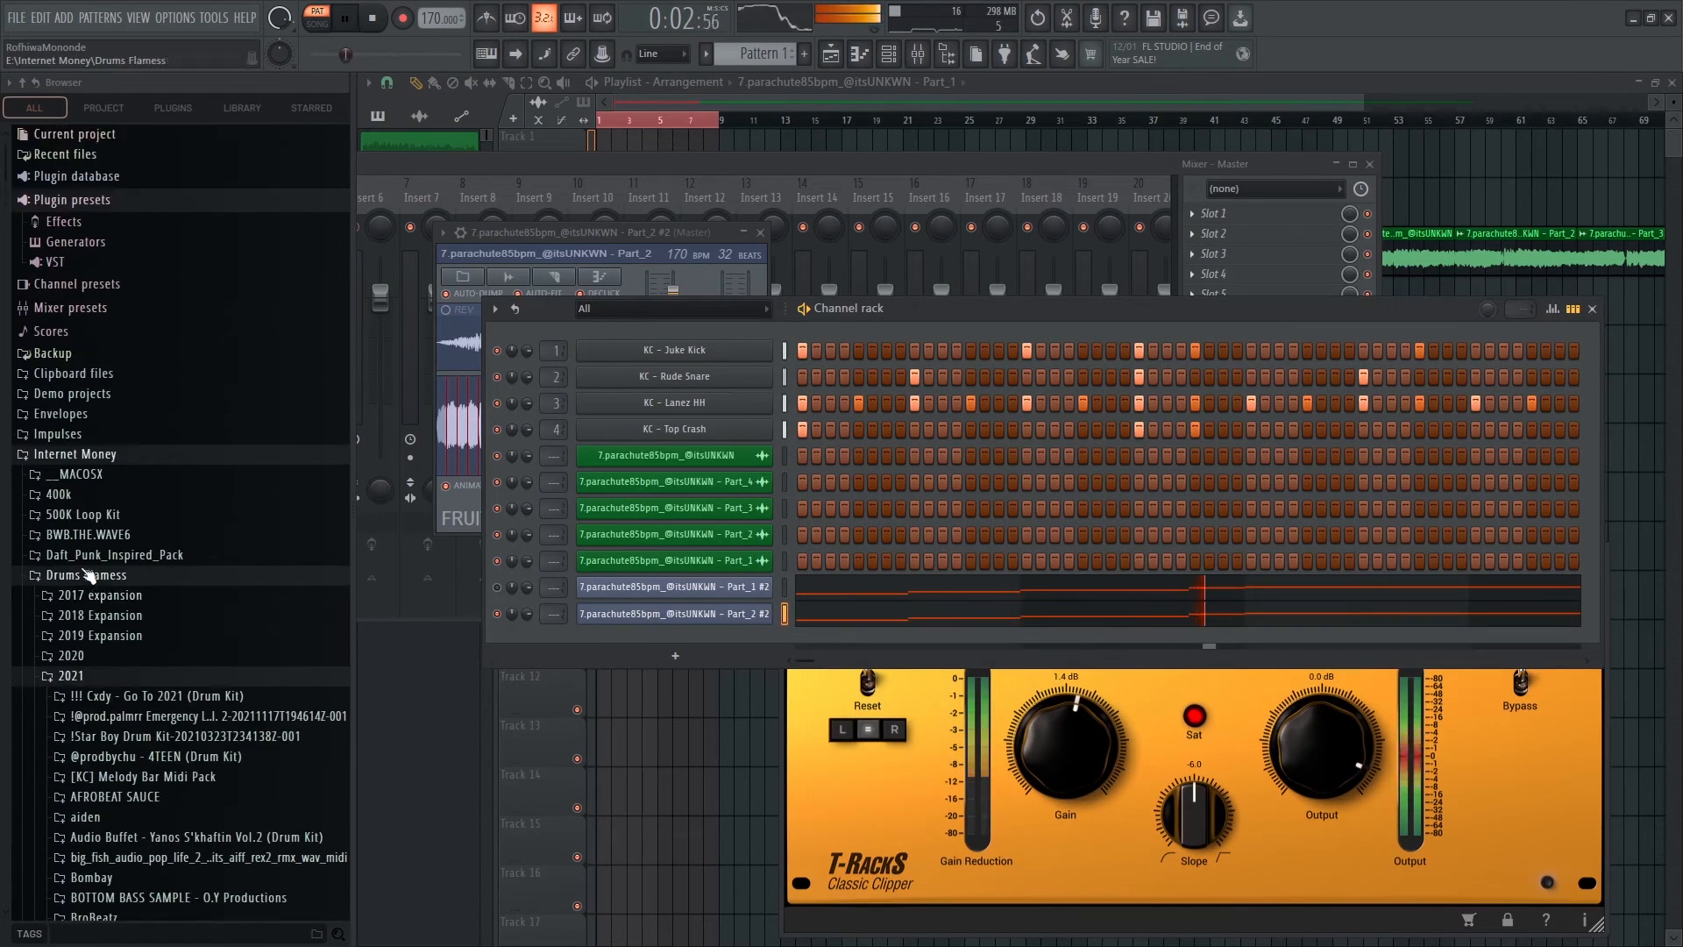
left_click(71, 676)
left_click(93, 699)
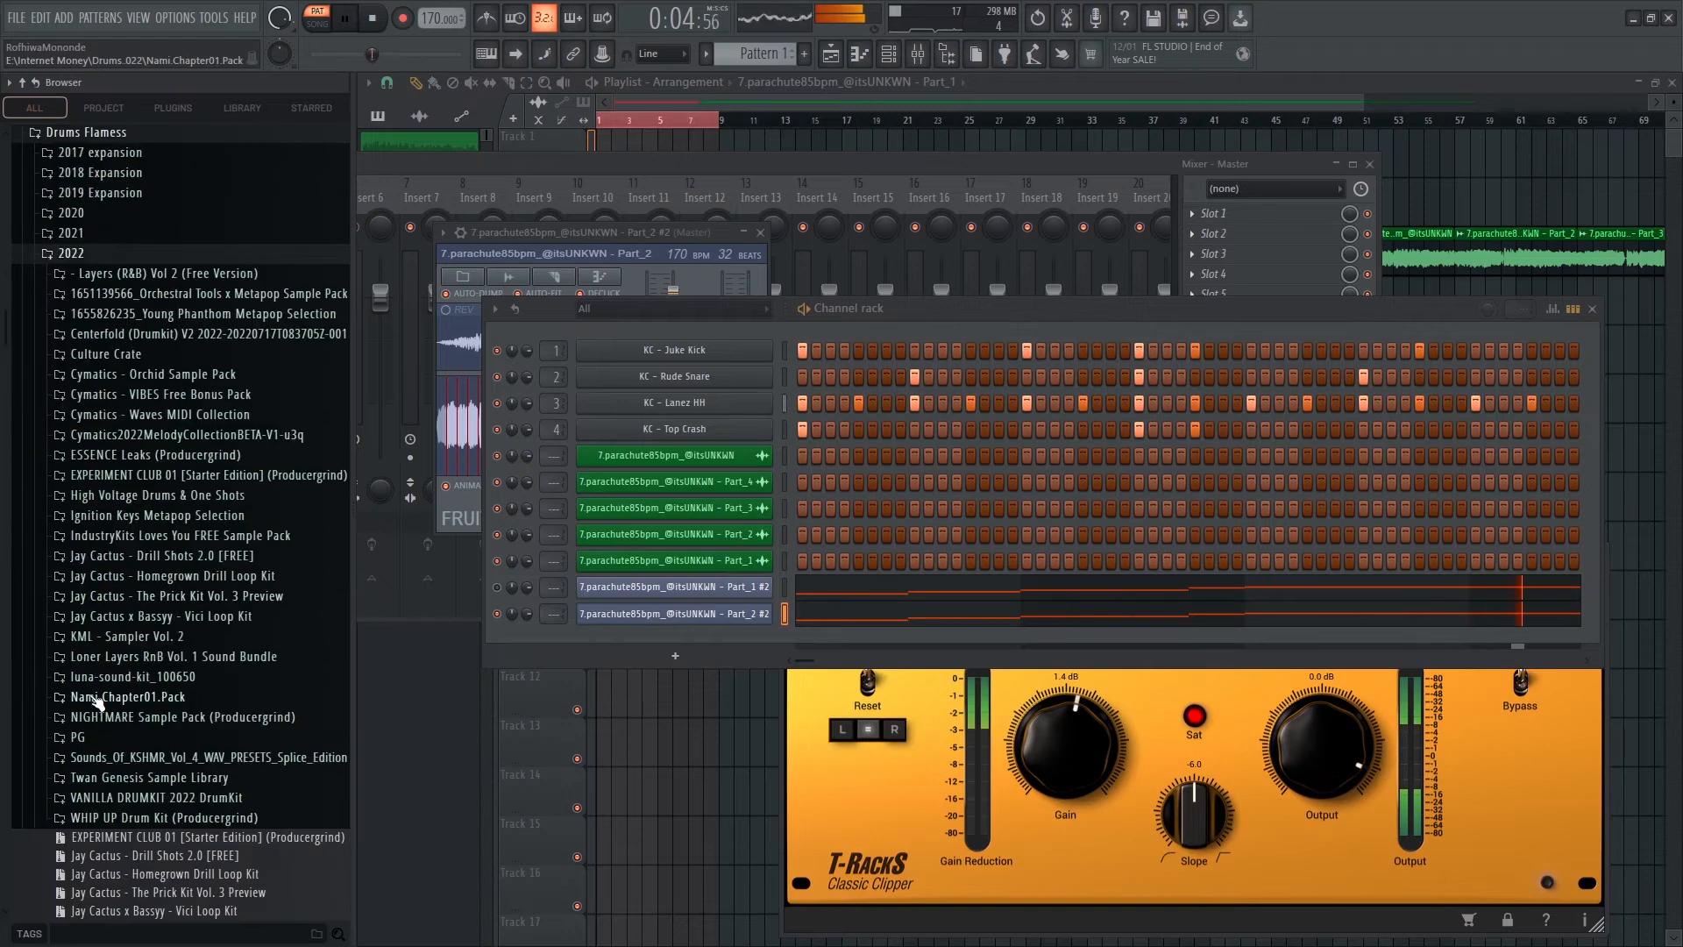
Reduce the Classic Clipper's gain on the master to about 1.0 dB and return to the channel rack.
left_click_drag(1094, 712, 1077, 735)
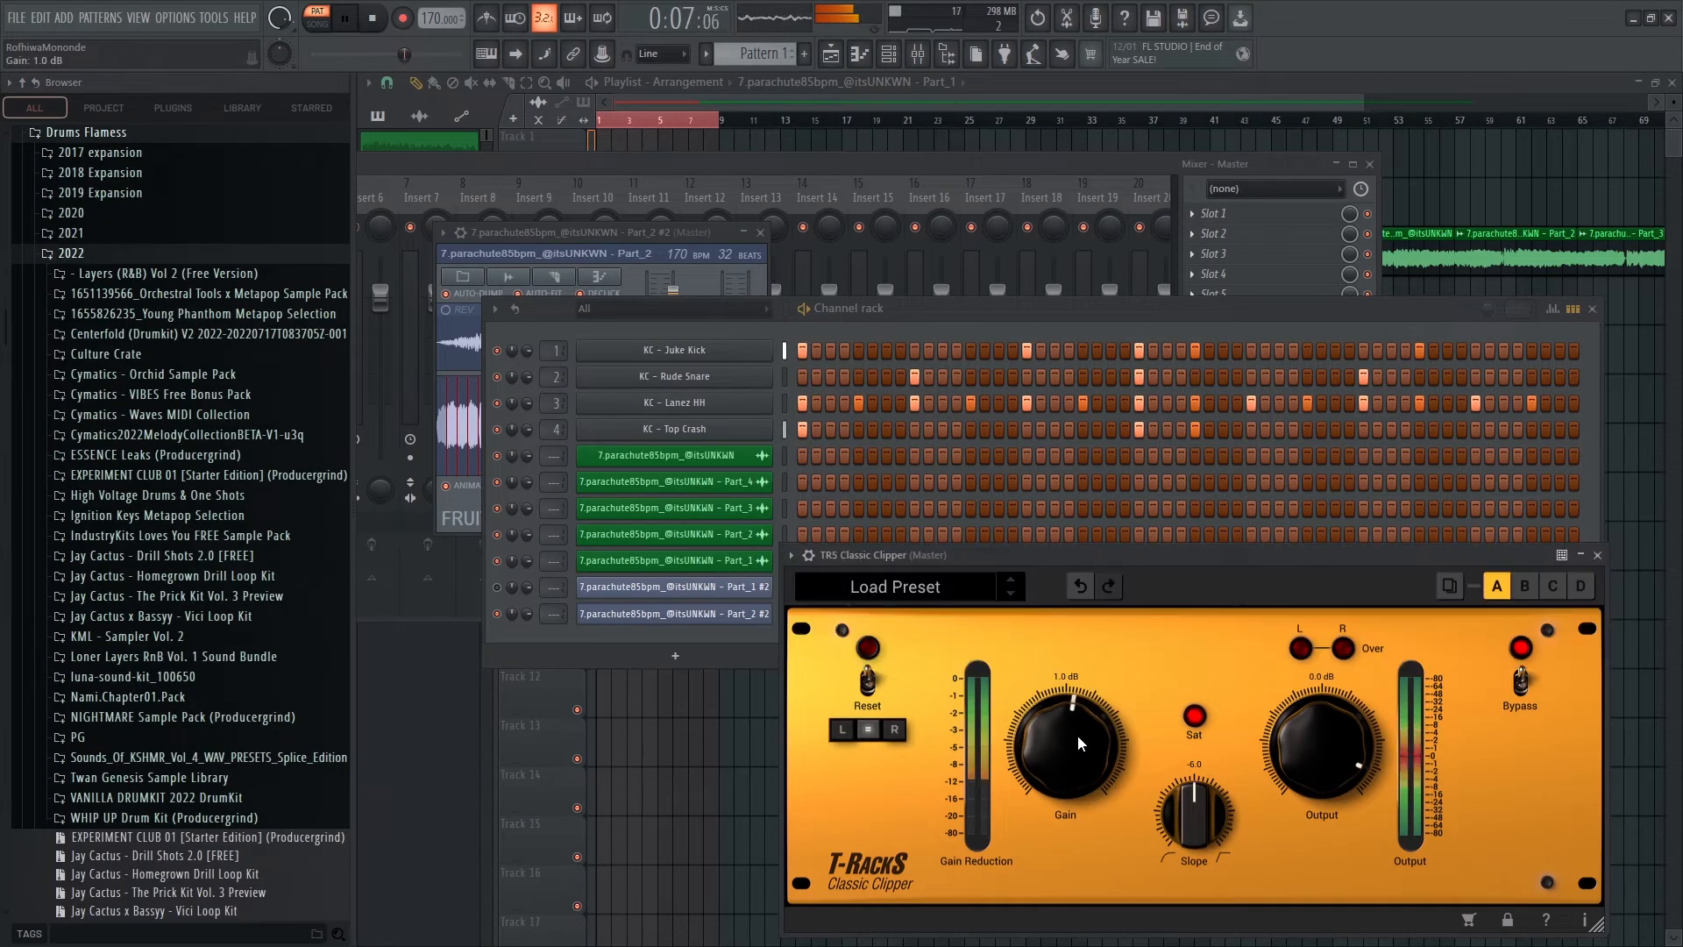
left_click(955, 313)
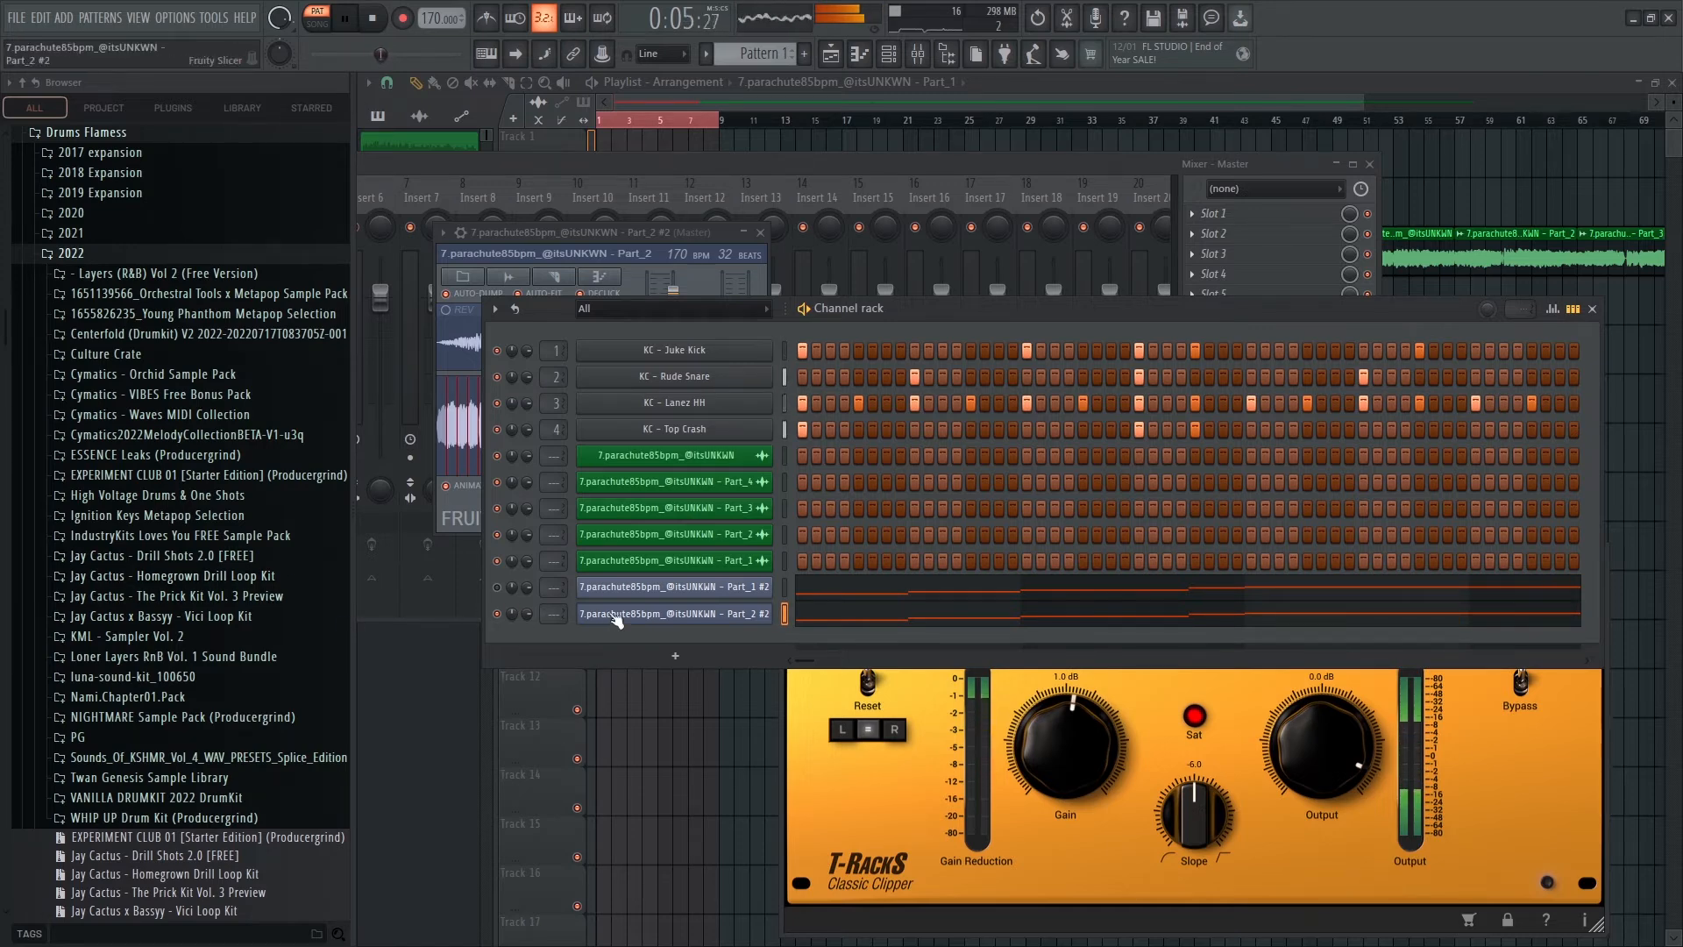
Open the Centerfold (Drumkit) V2 2022 kit within the 2022 folder and look into its 808s.
left_click(77, 256)
left_click(85, 254)
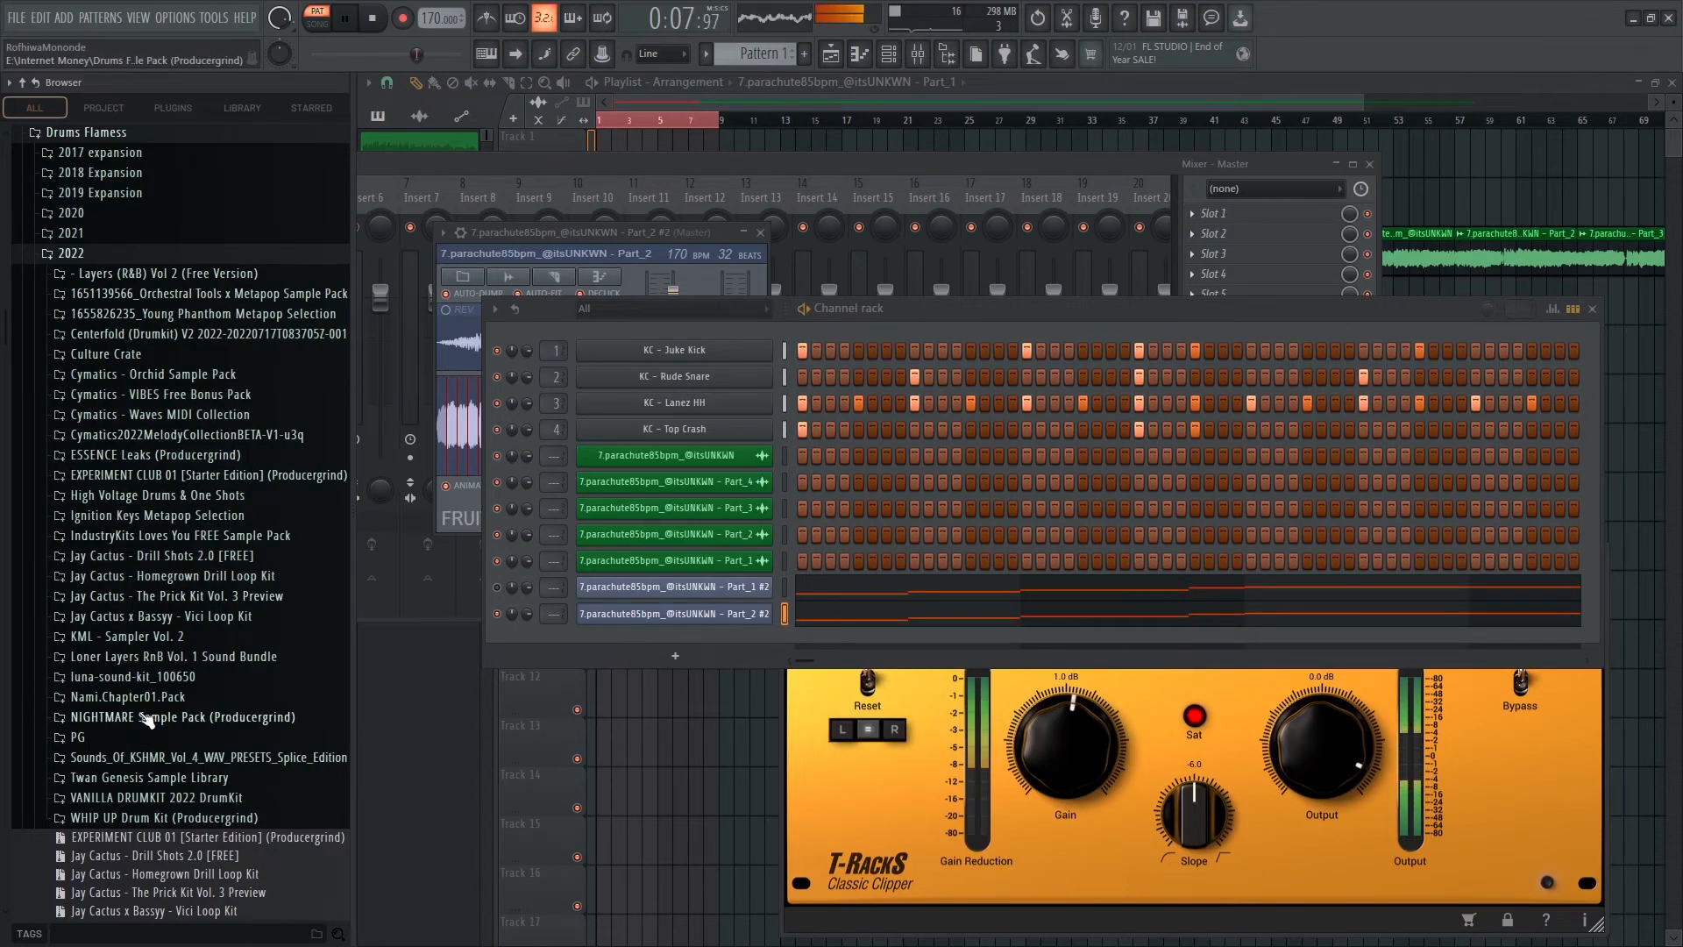
left_click(143, 333)
left_click(131, 354)
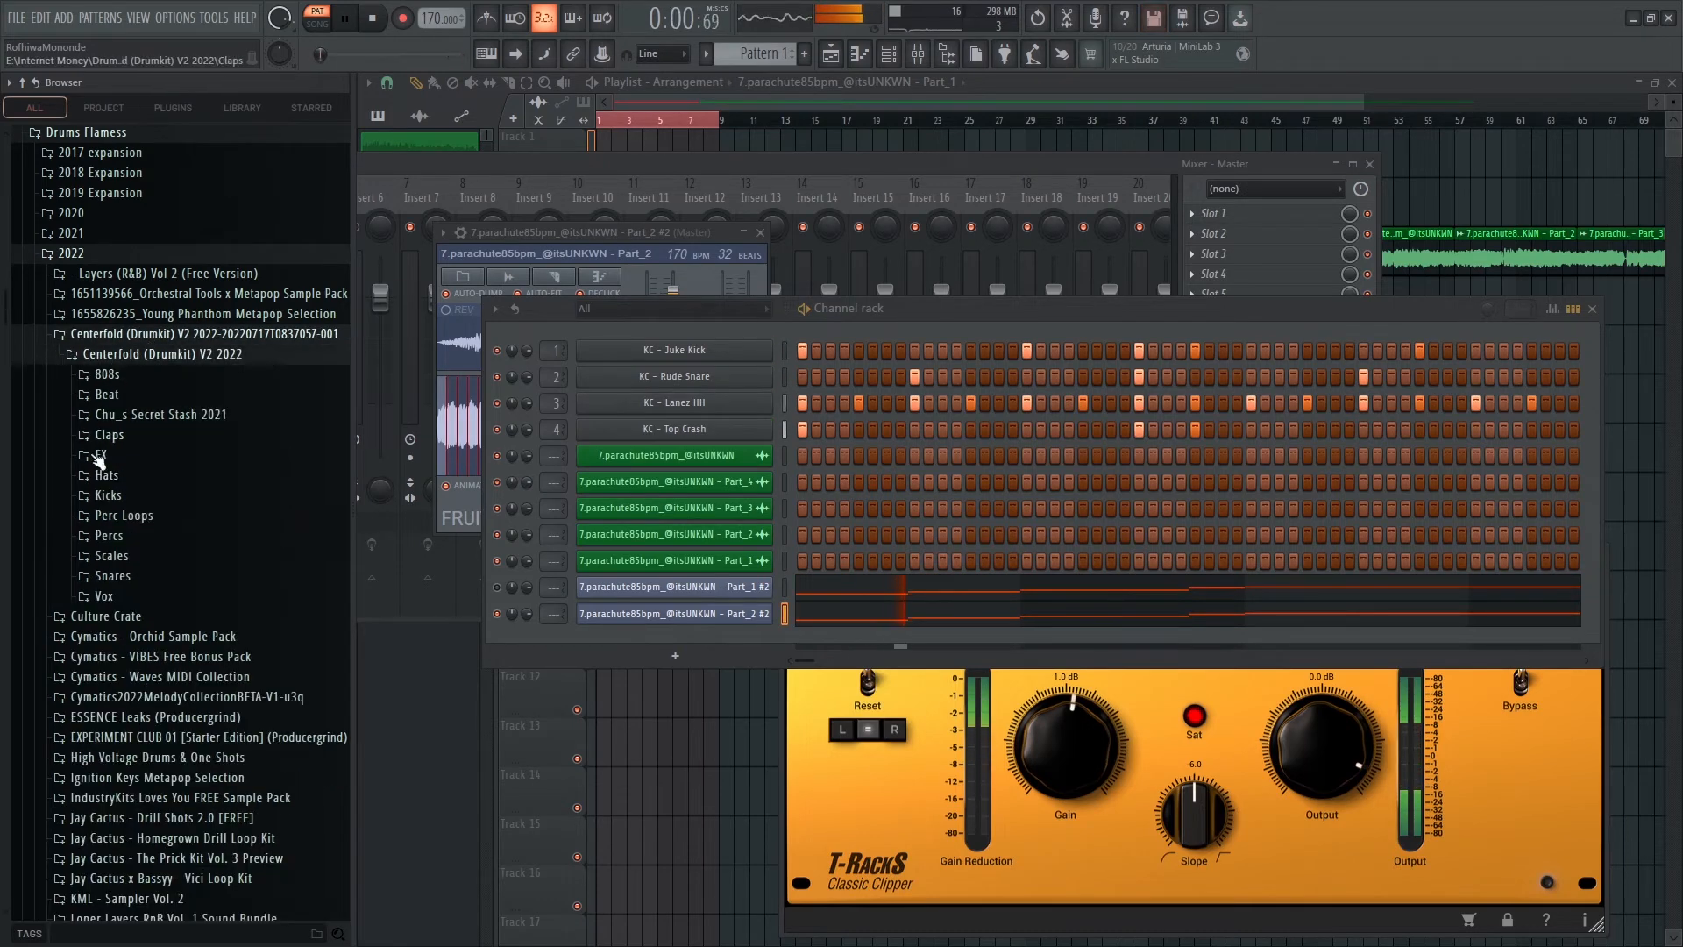
left_click(121, 378)
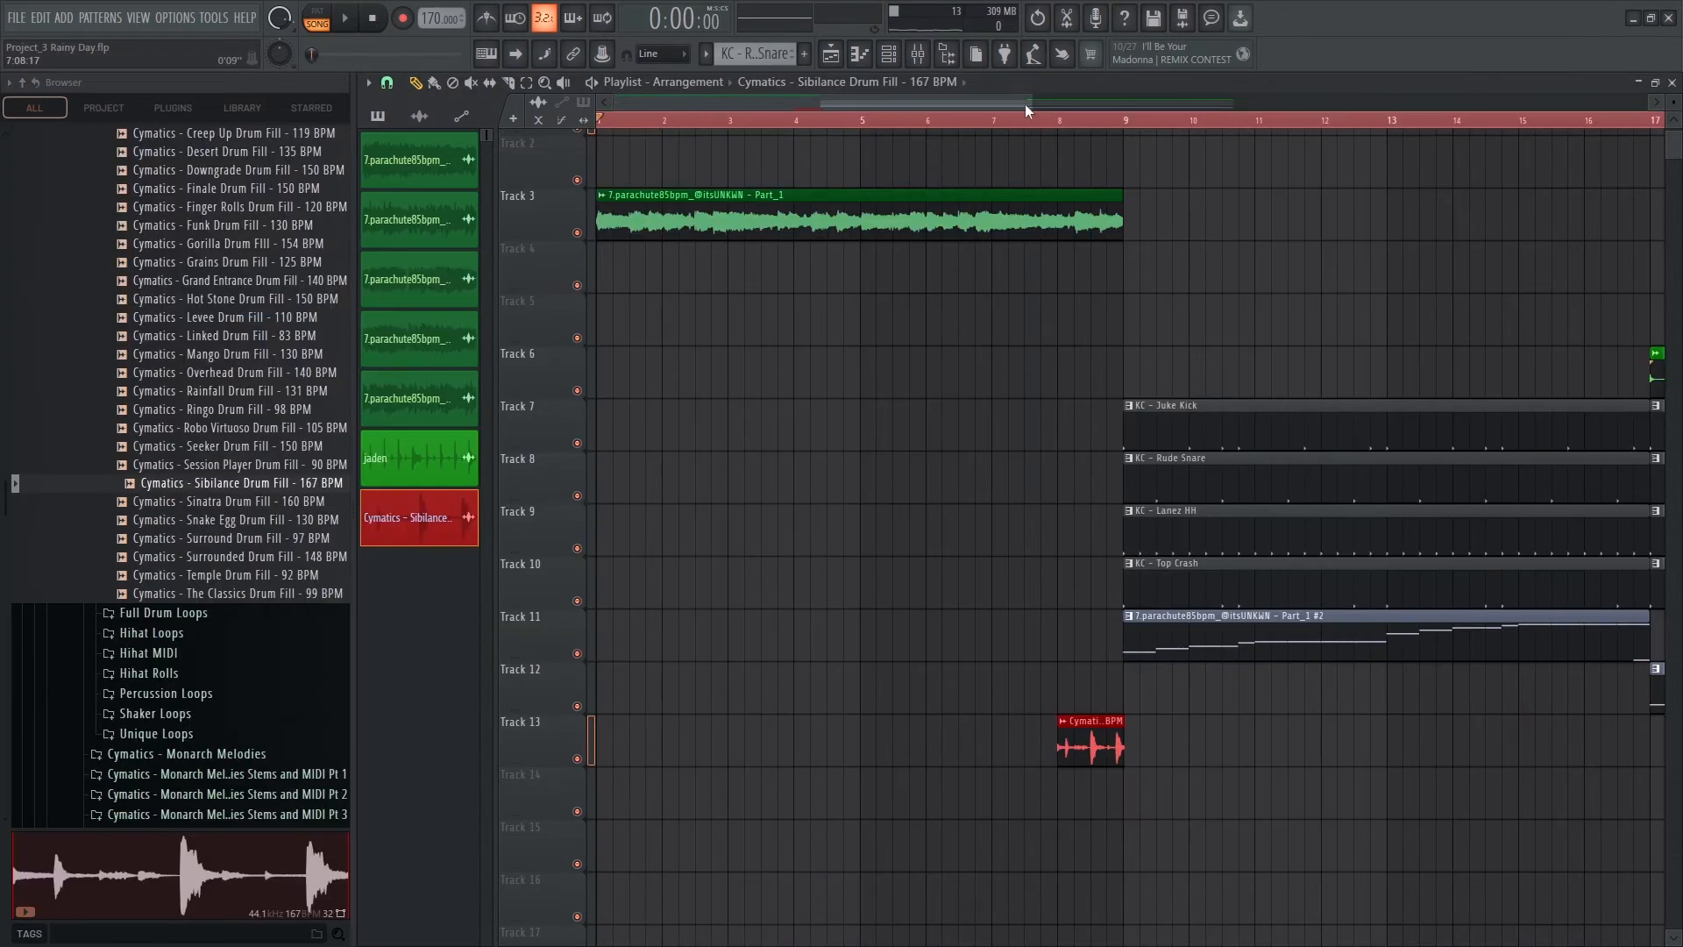
Show the full 24-bar arrangement in the playlist and collapse the Exclusive sample folder in the browser.
left_click_drag(1029, 101, 1321, 162)
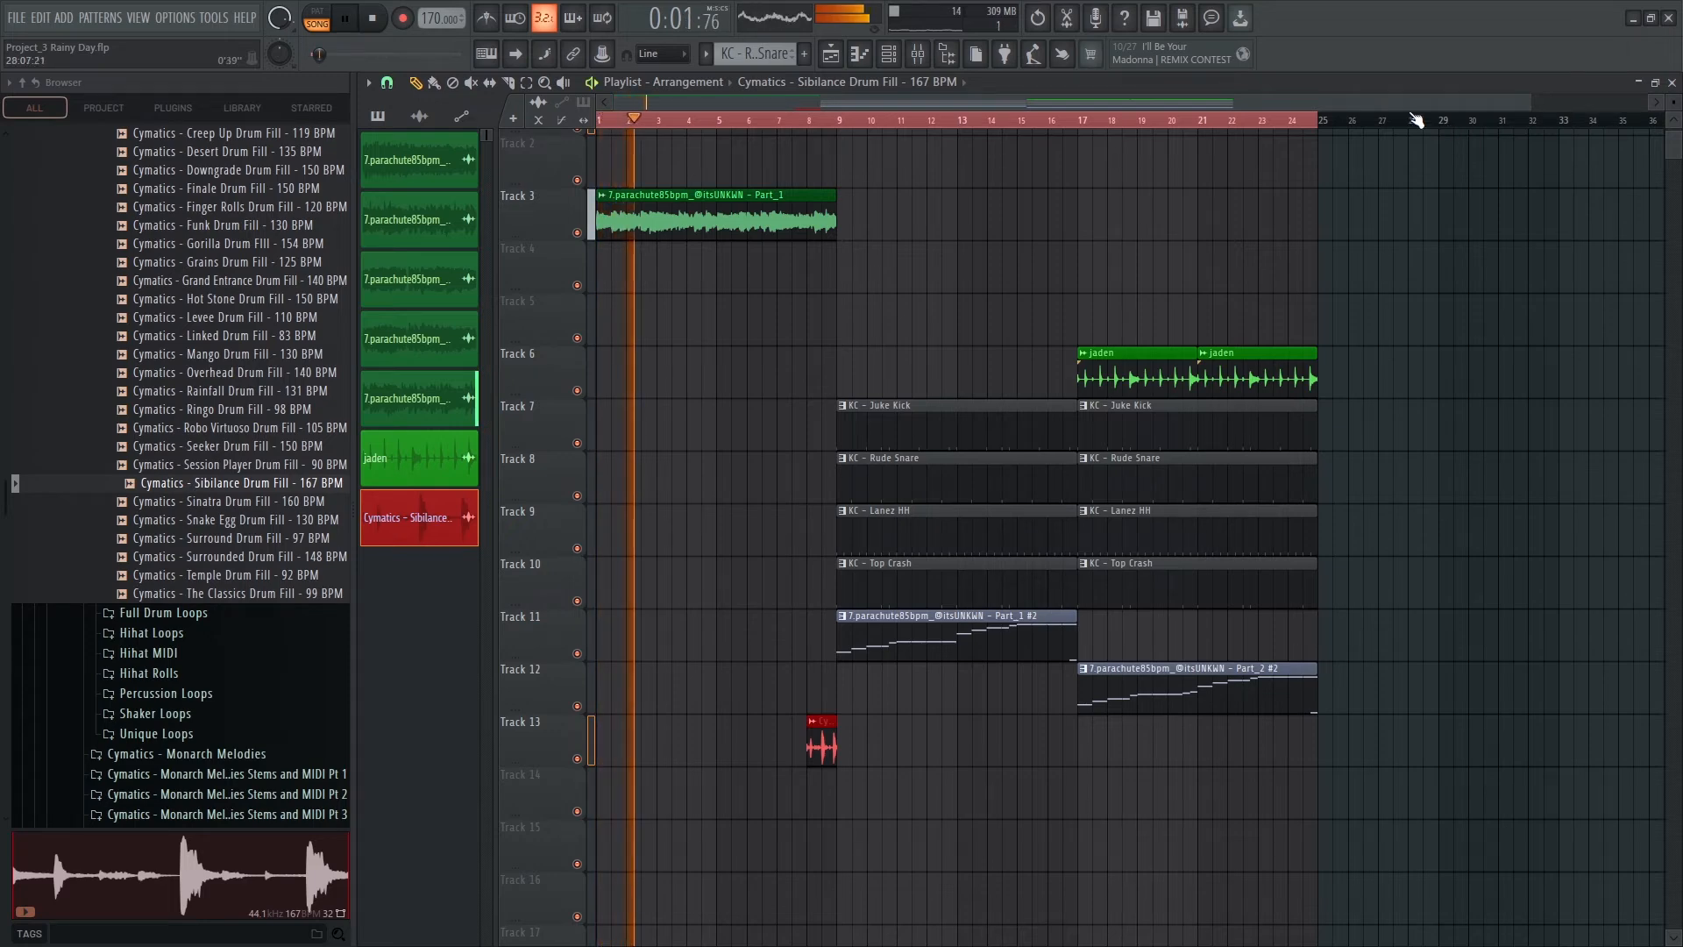
scroll(235, 457, "up", 9)
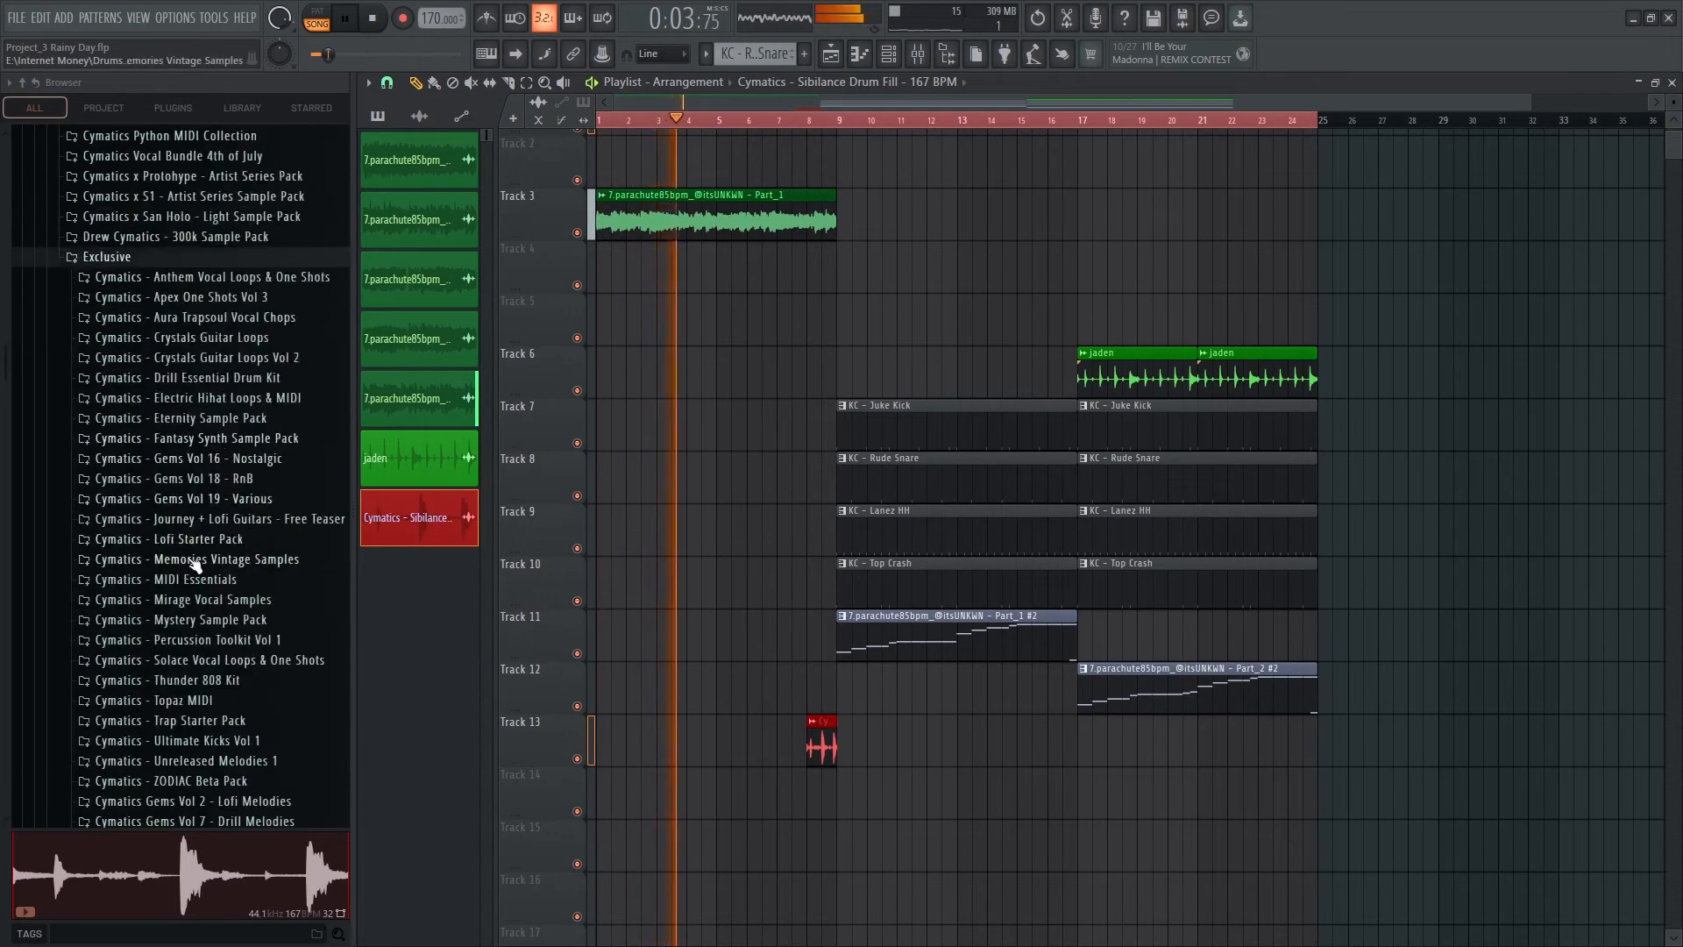
scroll(157, 666, "down", 1)
scroll(145, 692, "up", 3)
scroll(140, 682, "up", 3)
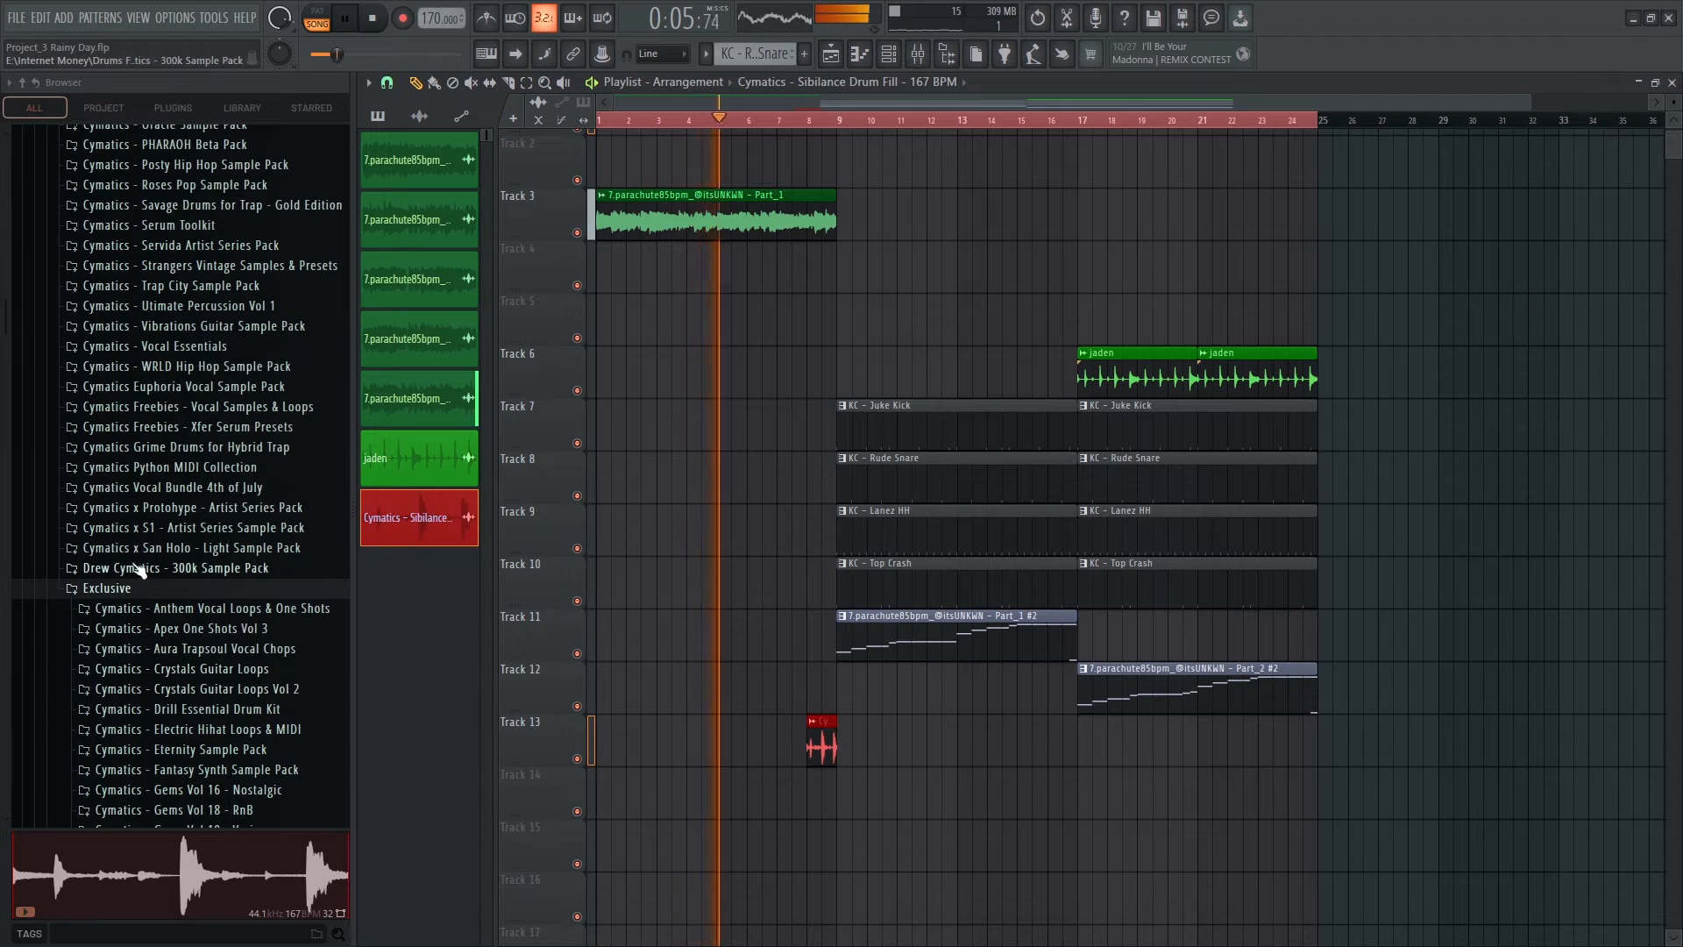
left_click(106, 587)
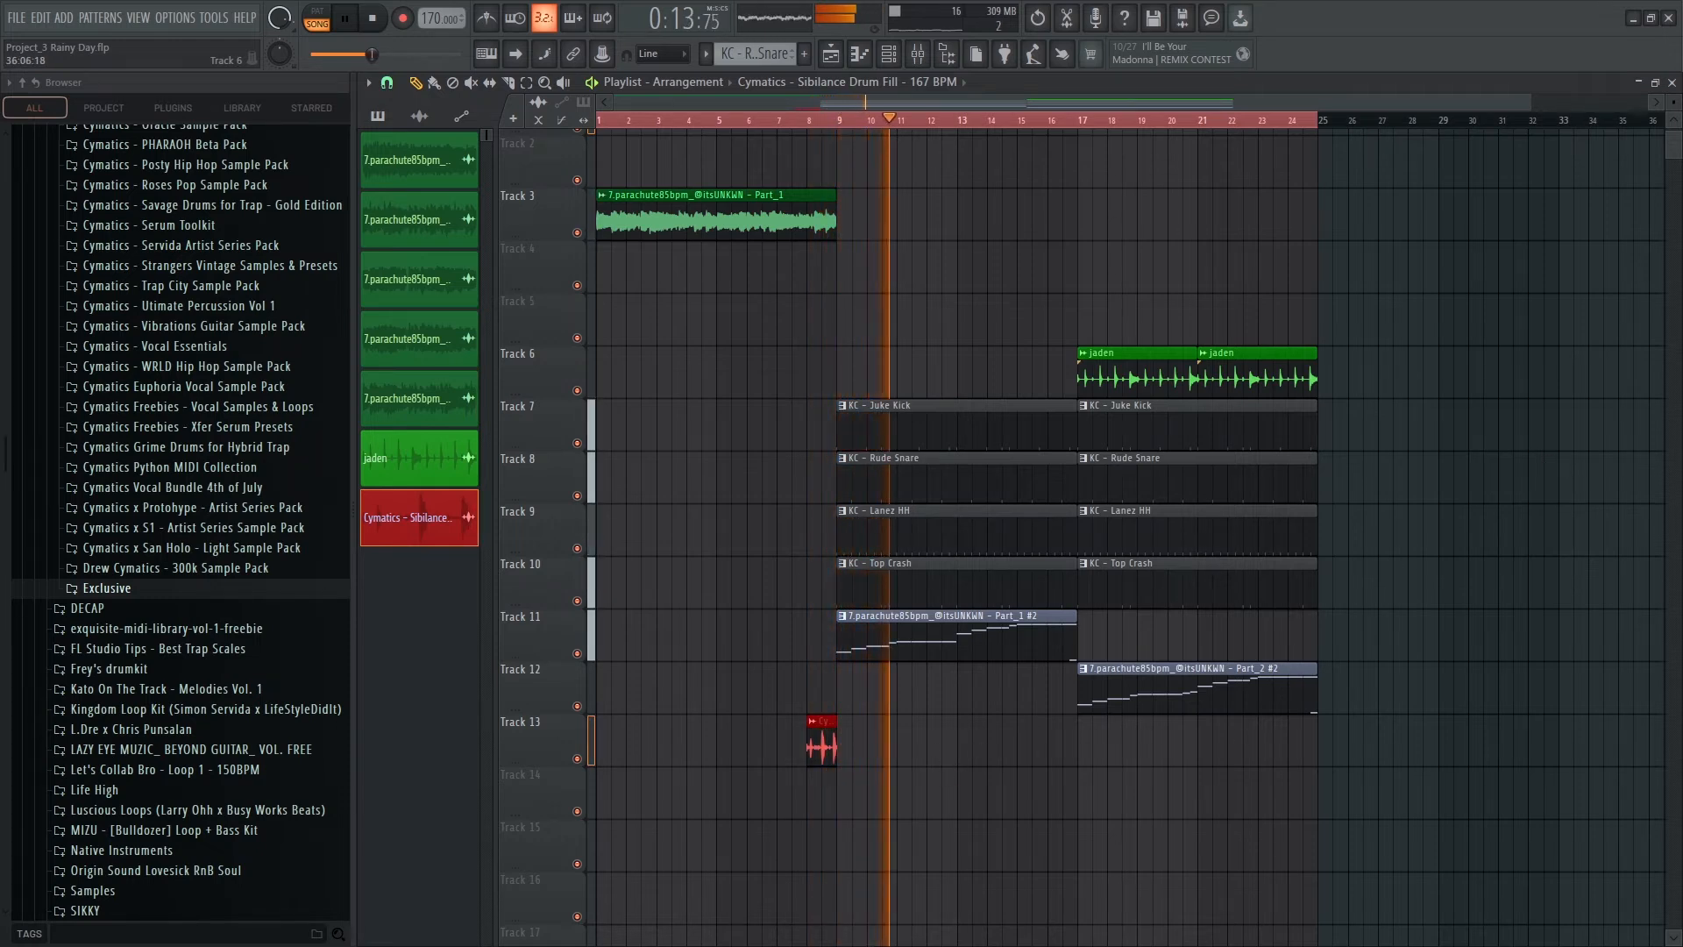
Show the mixer and move its window so the master and the first insert tracks are visible.
mouse_move(1675, 102)
left_mouse_down()
mouse_move(1674, 135)
mouse_move(1675, 93)
left_mouse_up()
key("F9")
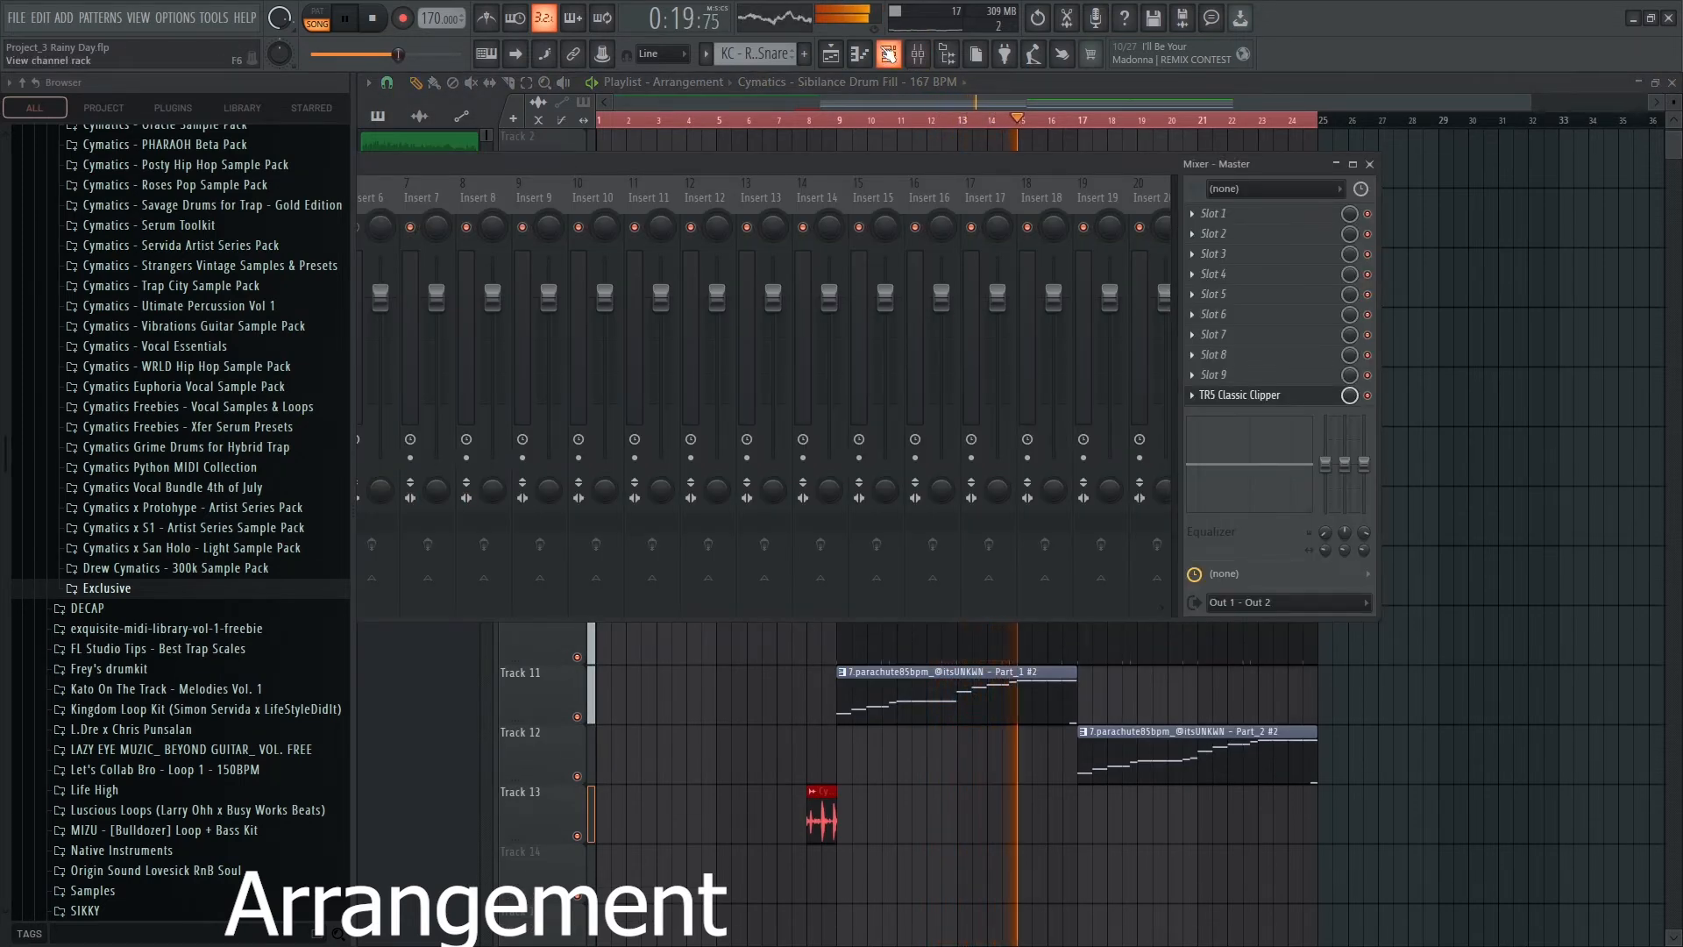
left_click(887, 54)
left_click(918, 54)
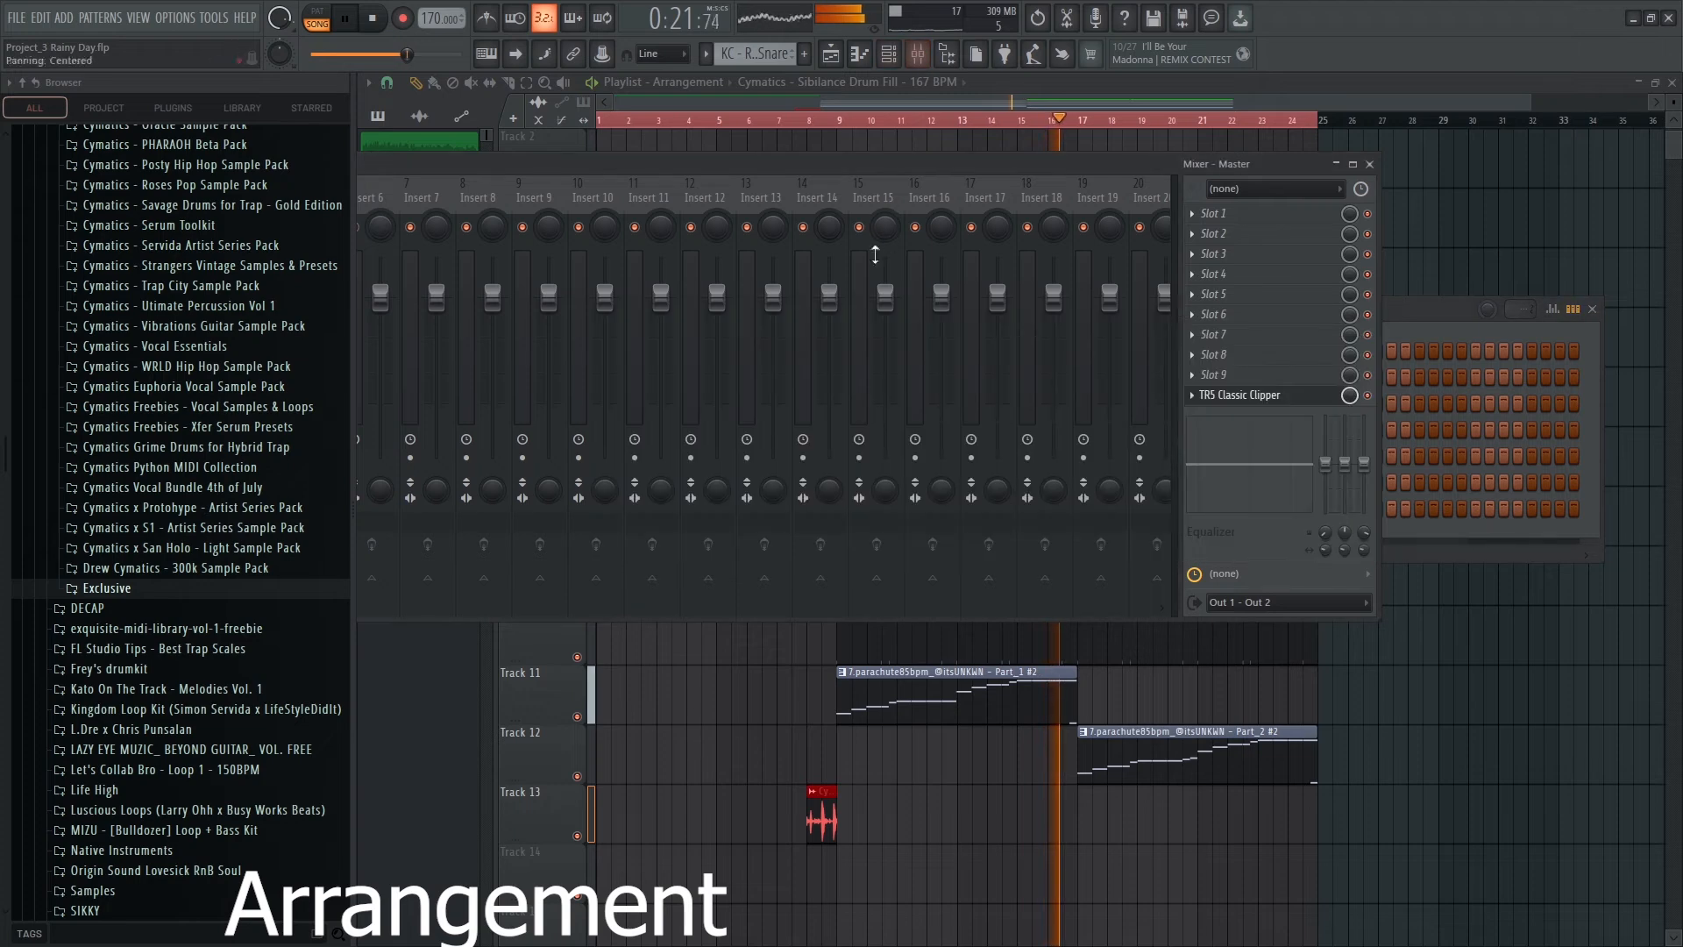
left_click_drag(704, 162, 1192, 170)
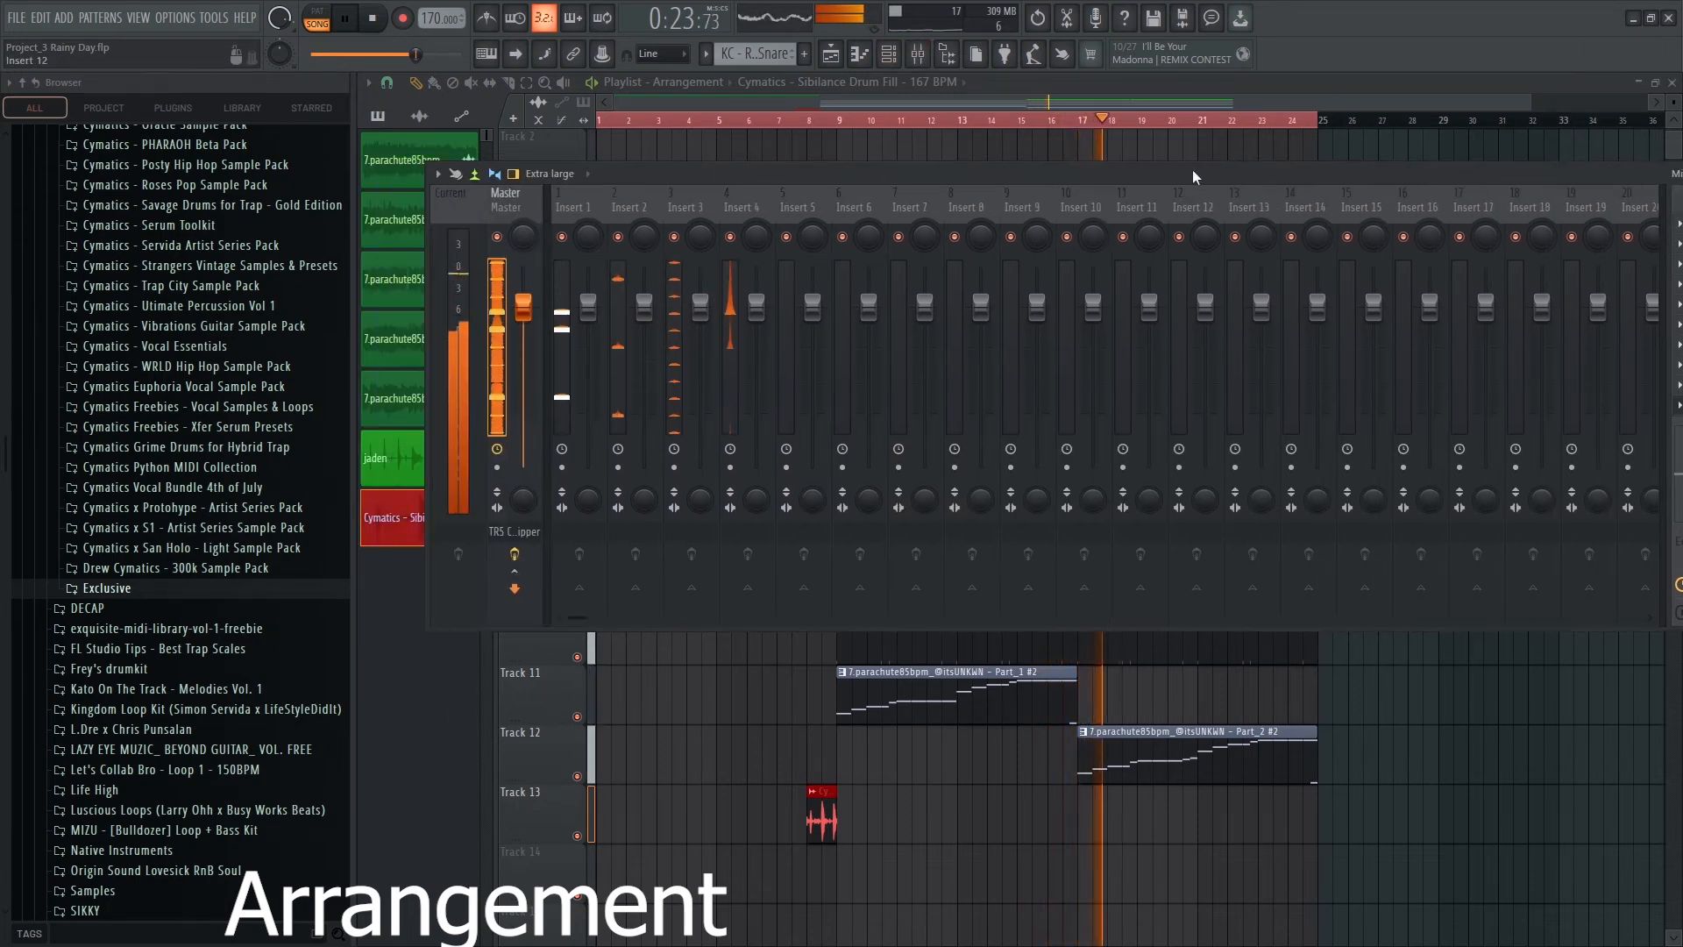
Display all channels in the channel rack and route the four KC drum channels to mixer tracks 1–4.
left_click(889, 55)
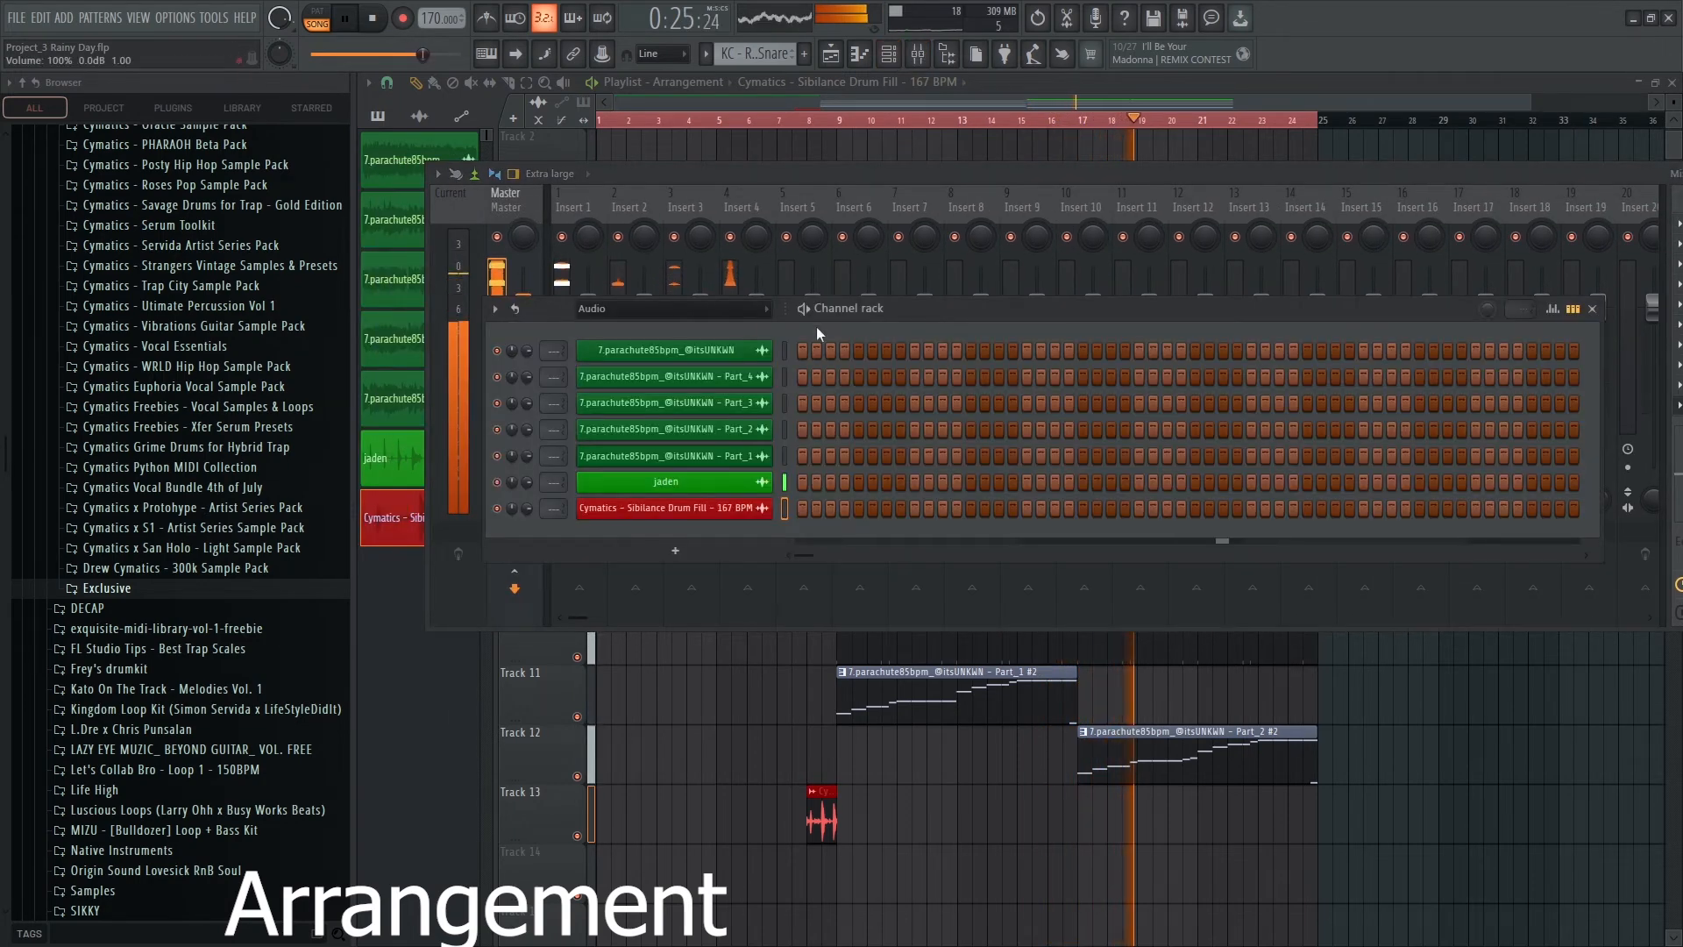
left_click(660, 309)
left_click(635, 326)
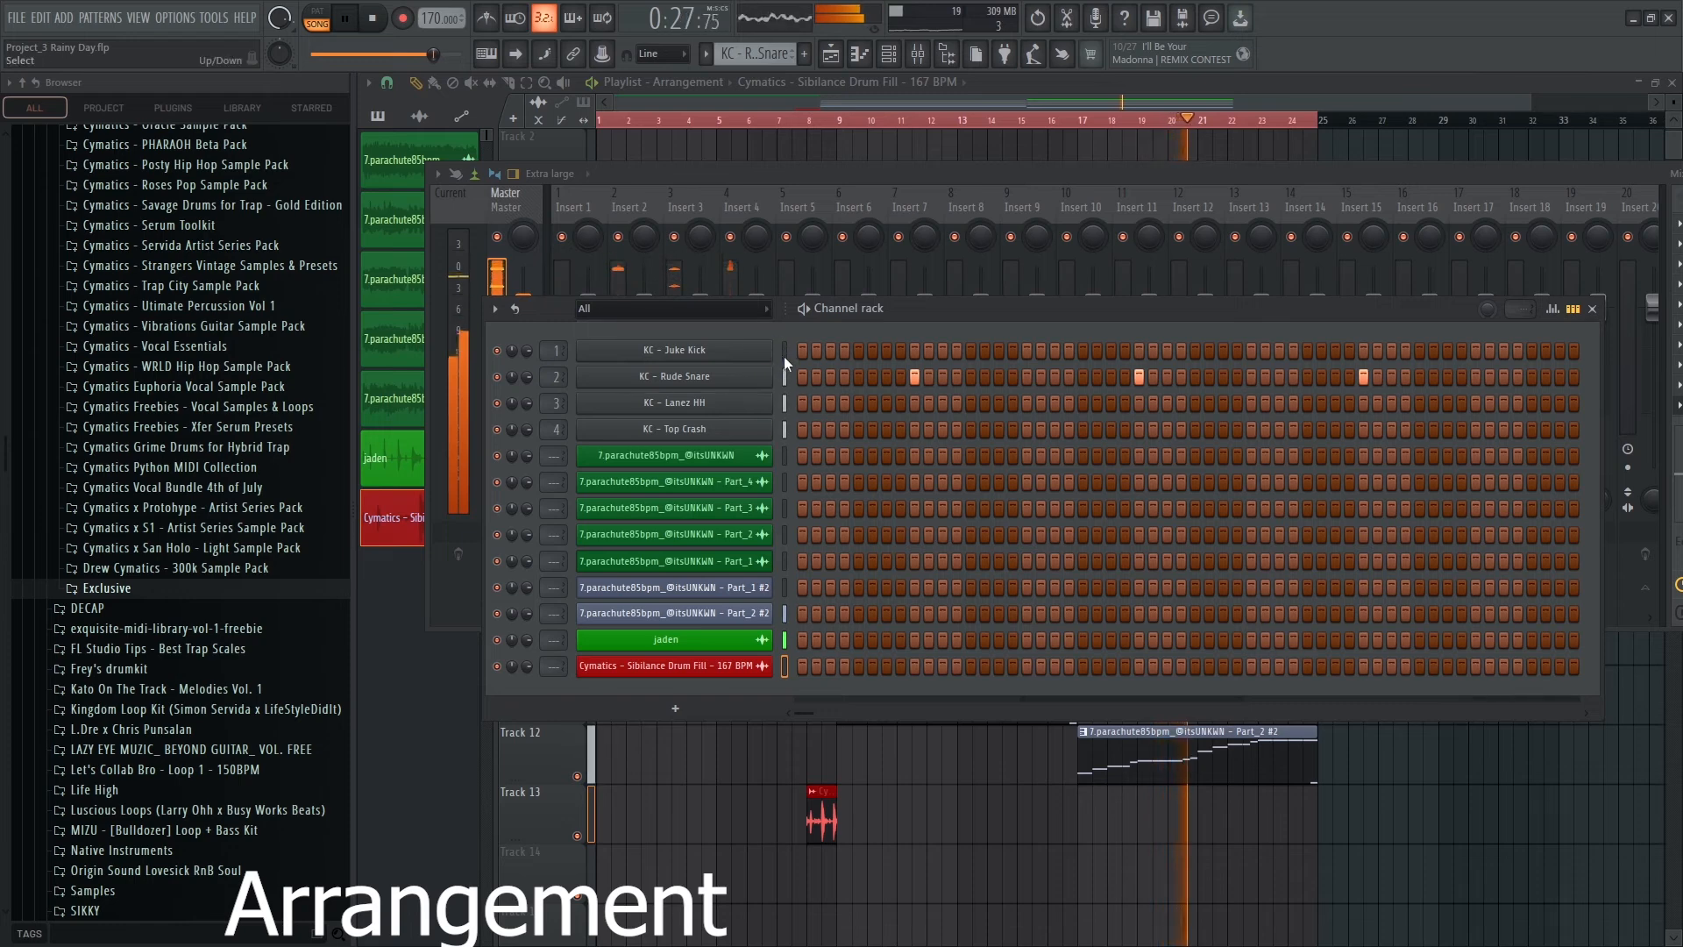
left_click_drag(783, 355, 787, 428)
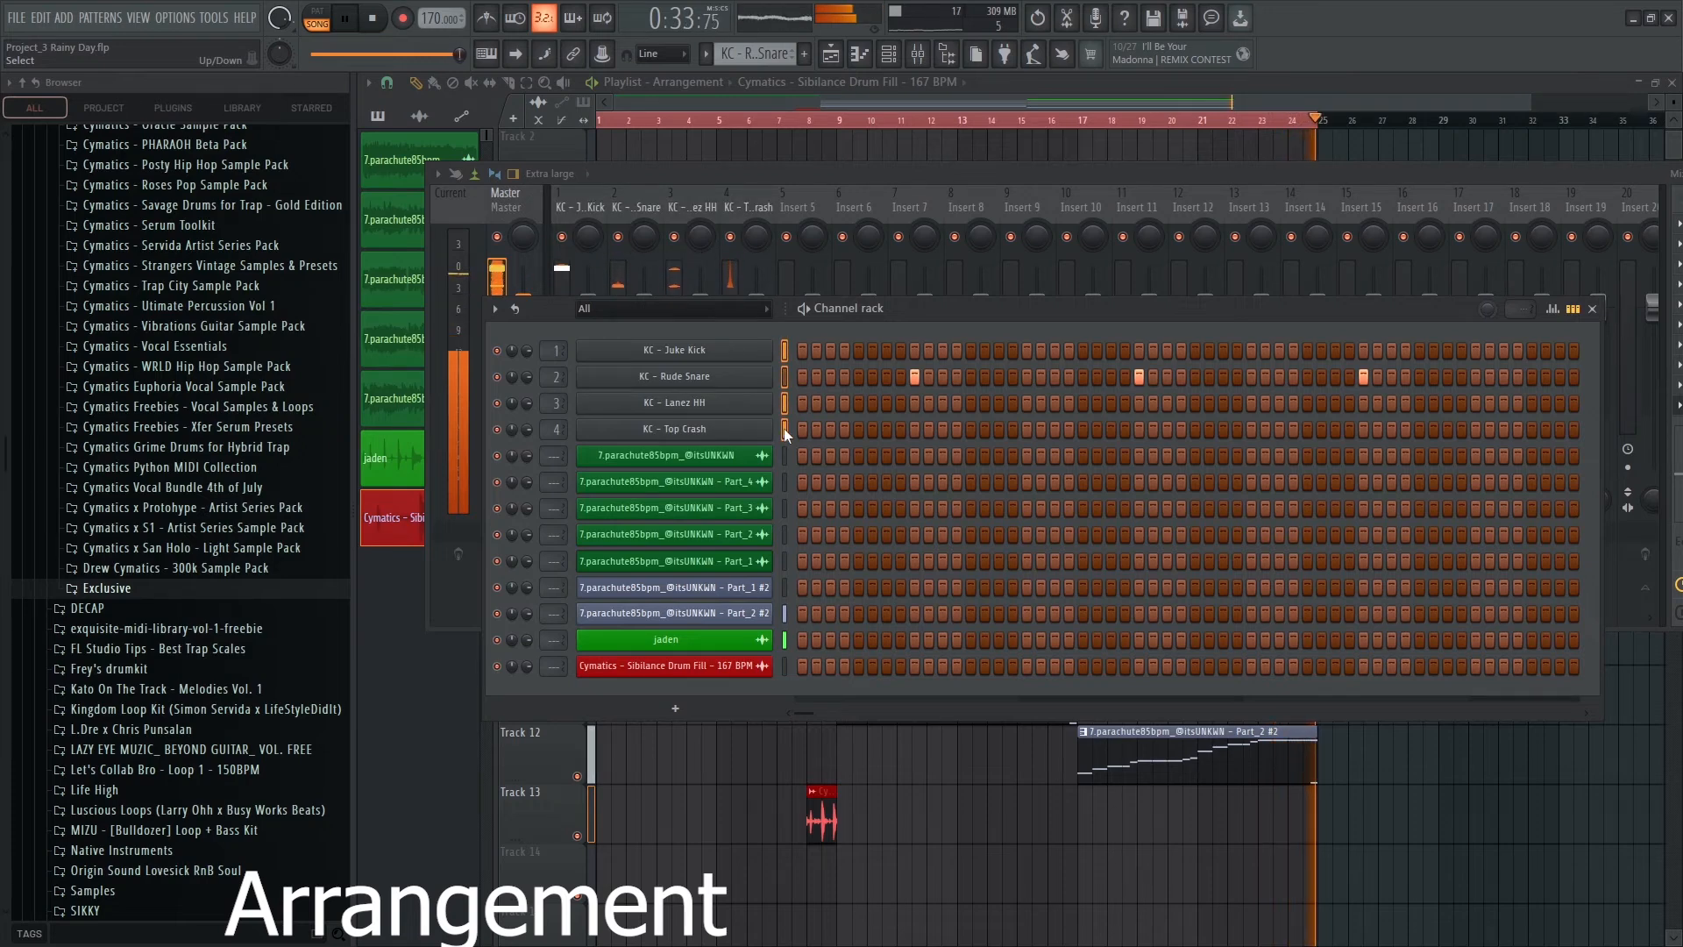
key("ctrl+l")
Route the jaden channel to mixer track 5 and the Part_1 #2 and Part_2 #2 slicer channels to tracks 6 and 7.
left_click(783, 637)
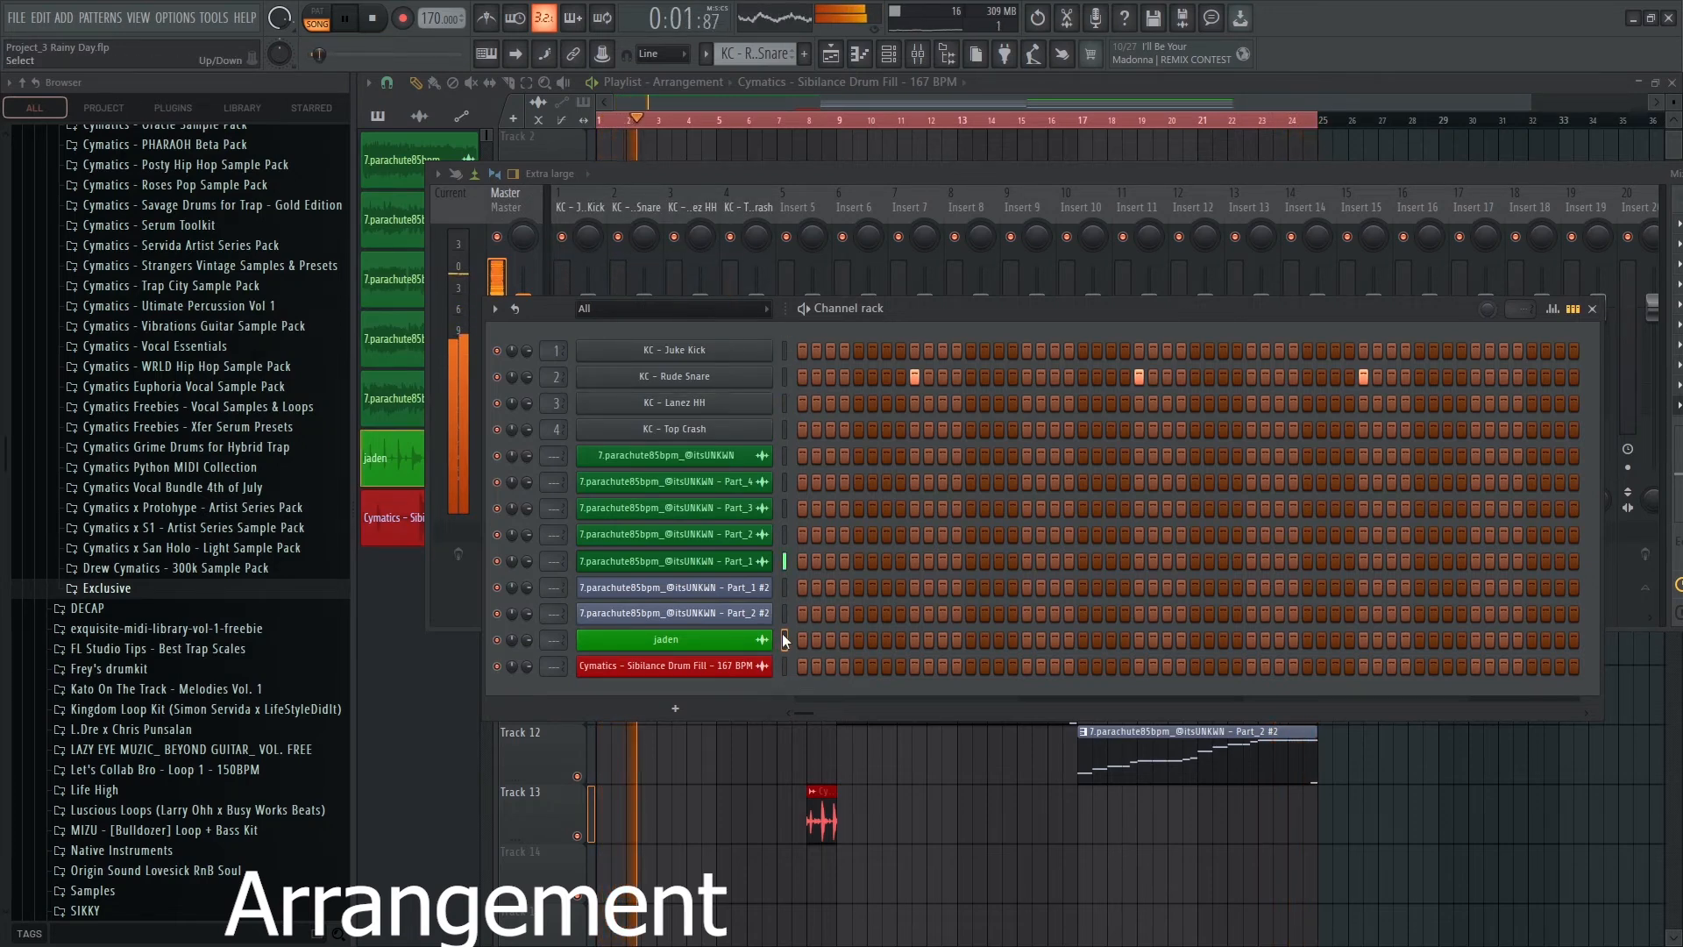
key("ctrl+l")
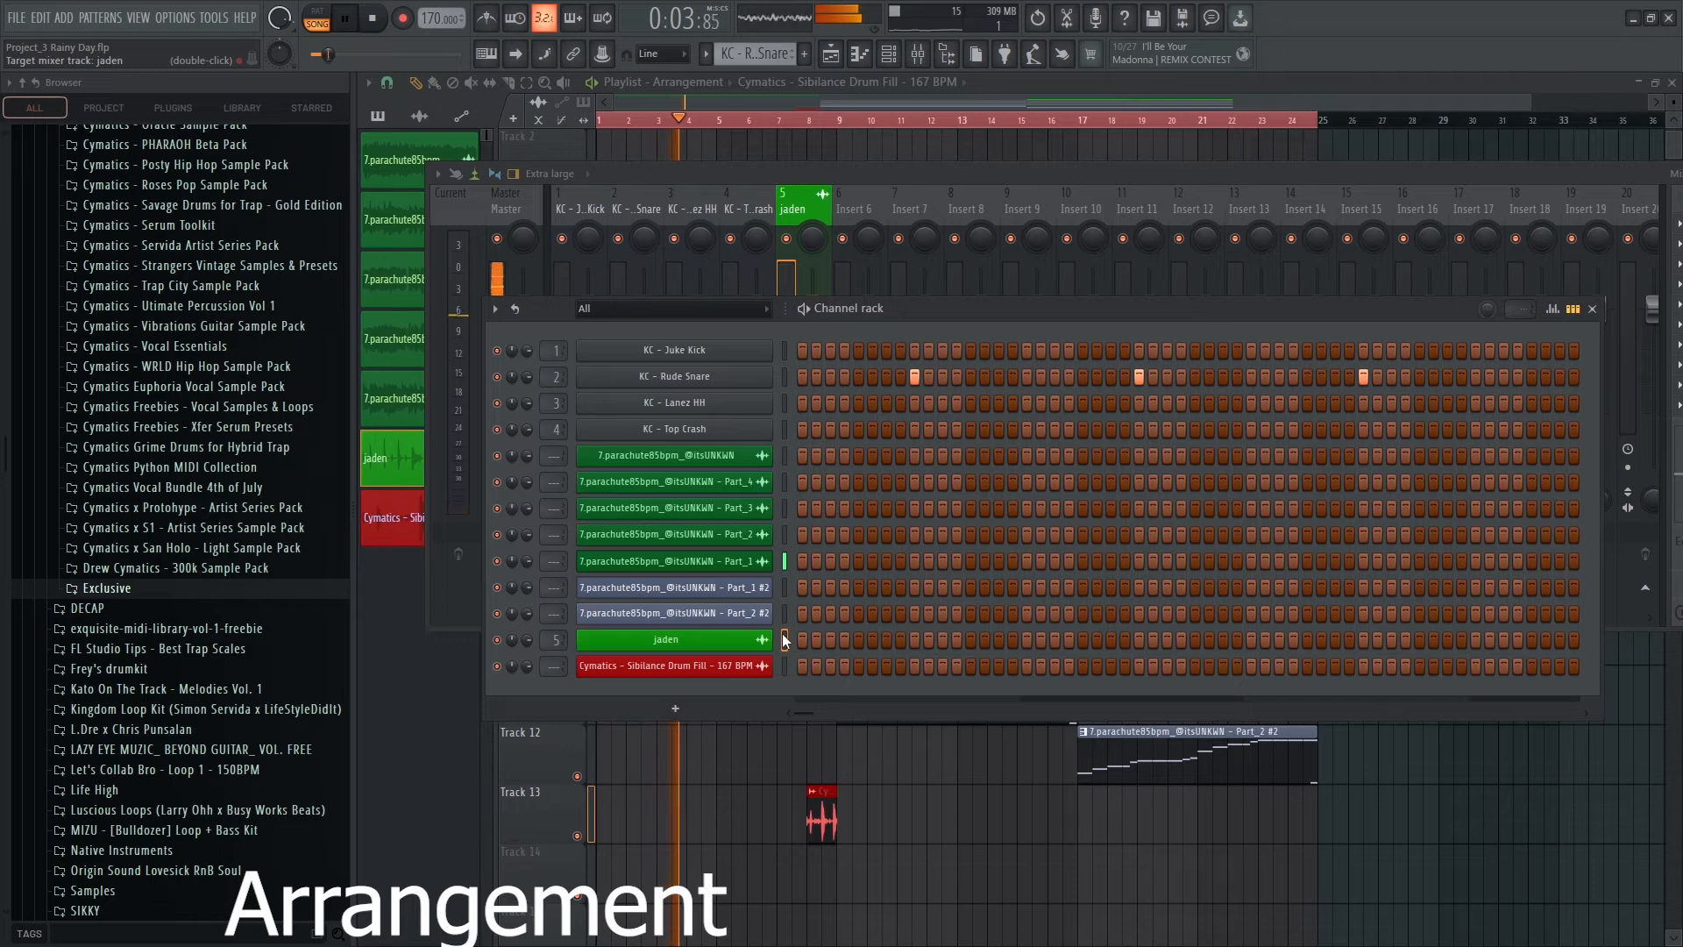
left_click_drag(781, 584, 781, 610)
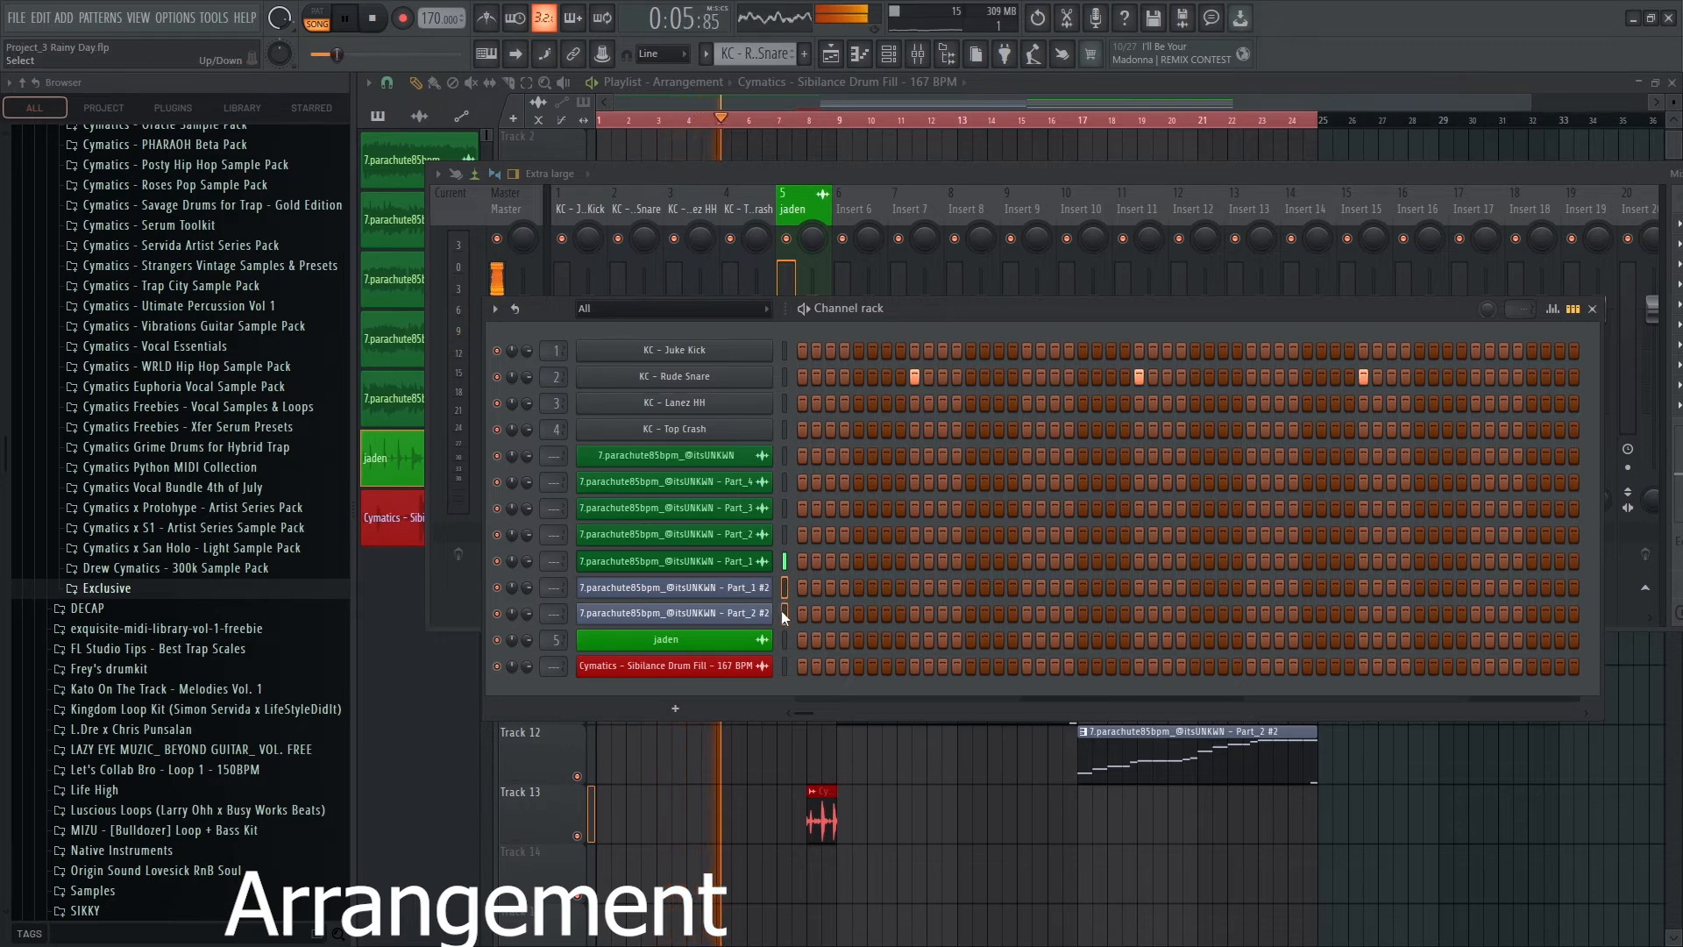
key("ctrl+l")
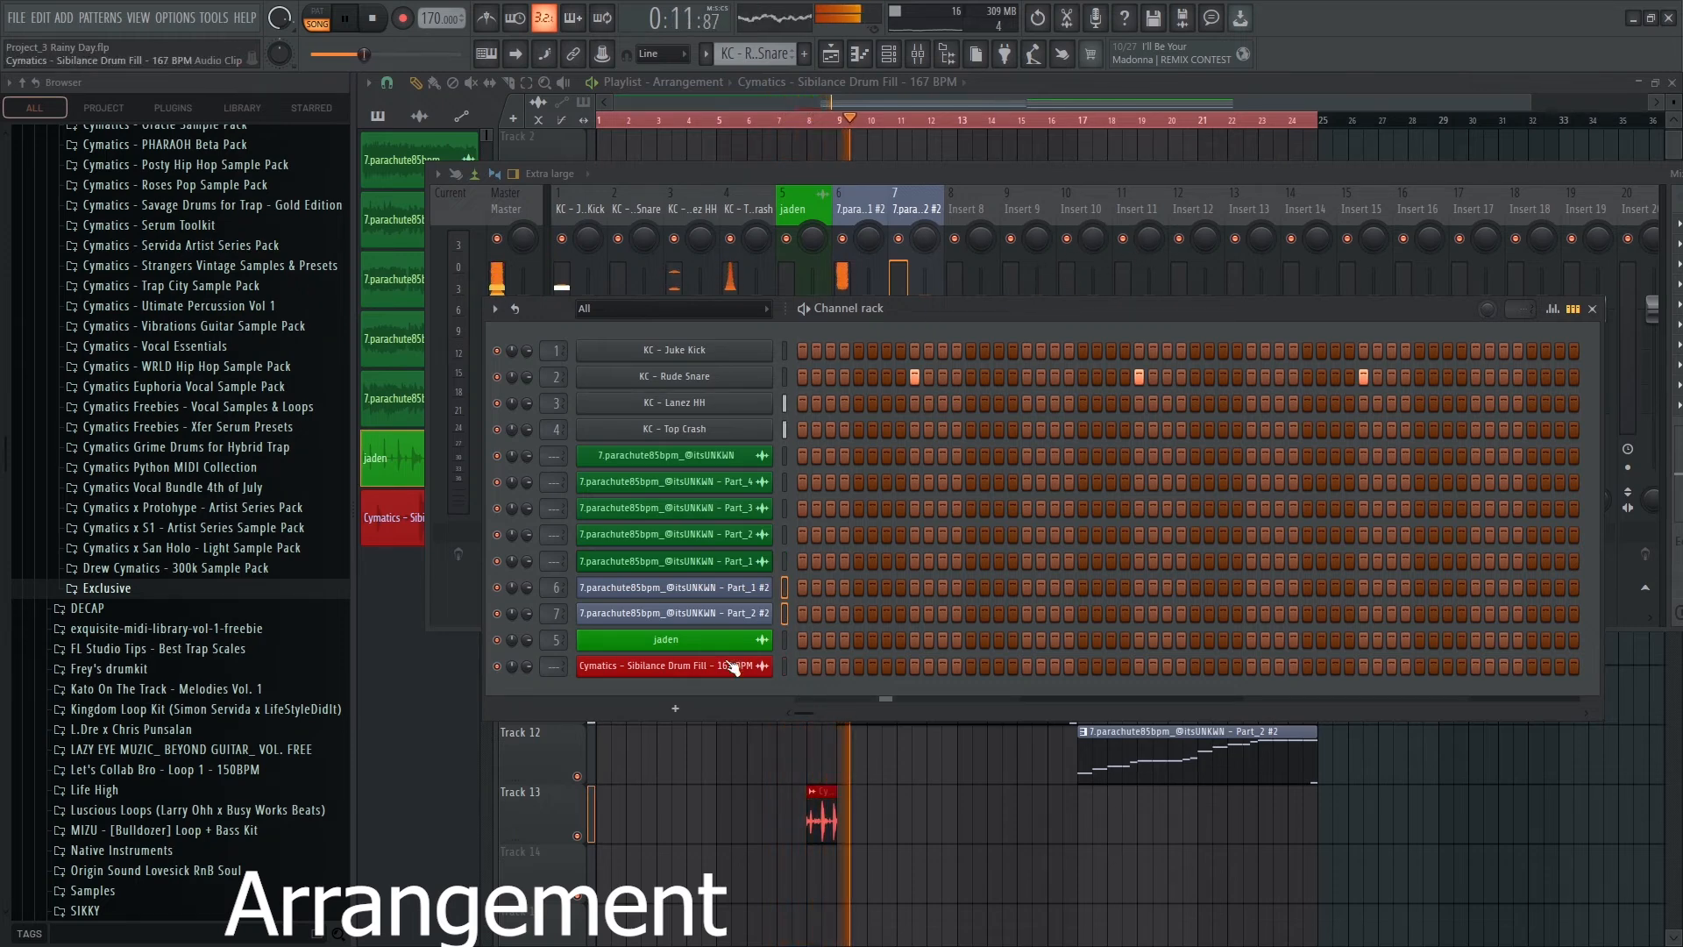
Load Fruity Love Philter into slot 1 of the Part_2 #2 mixer track, with the mixer moved to expose its effect slots.
left_click(906, 214)
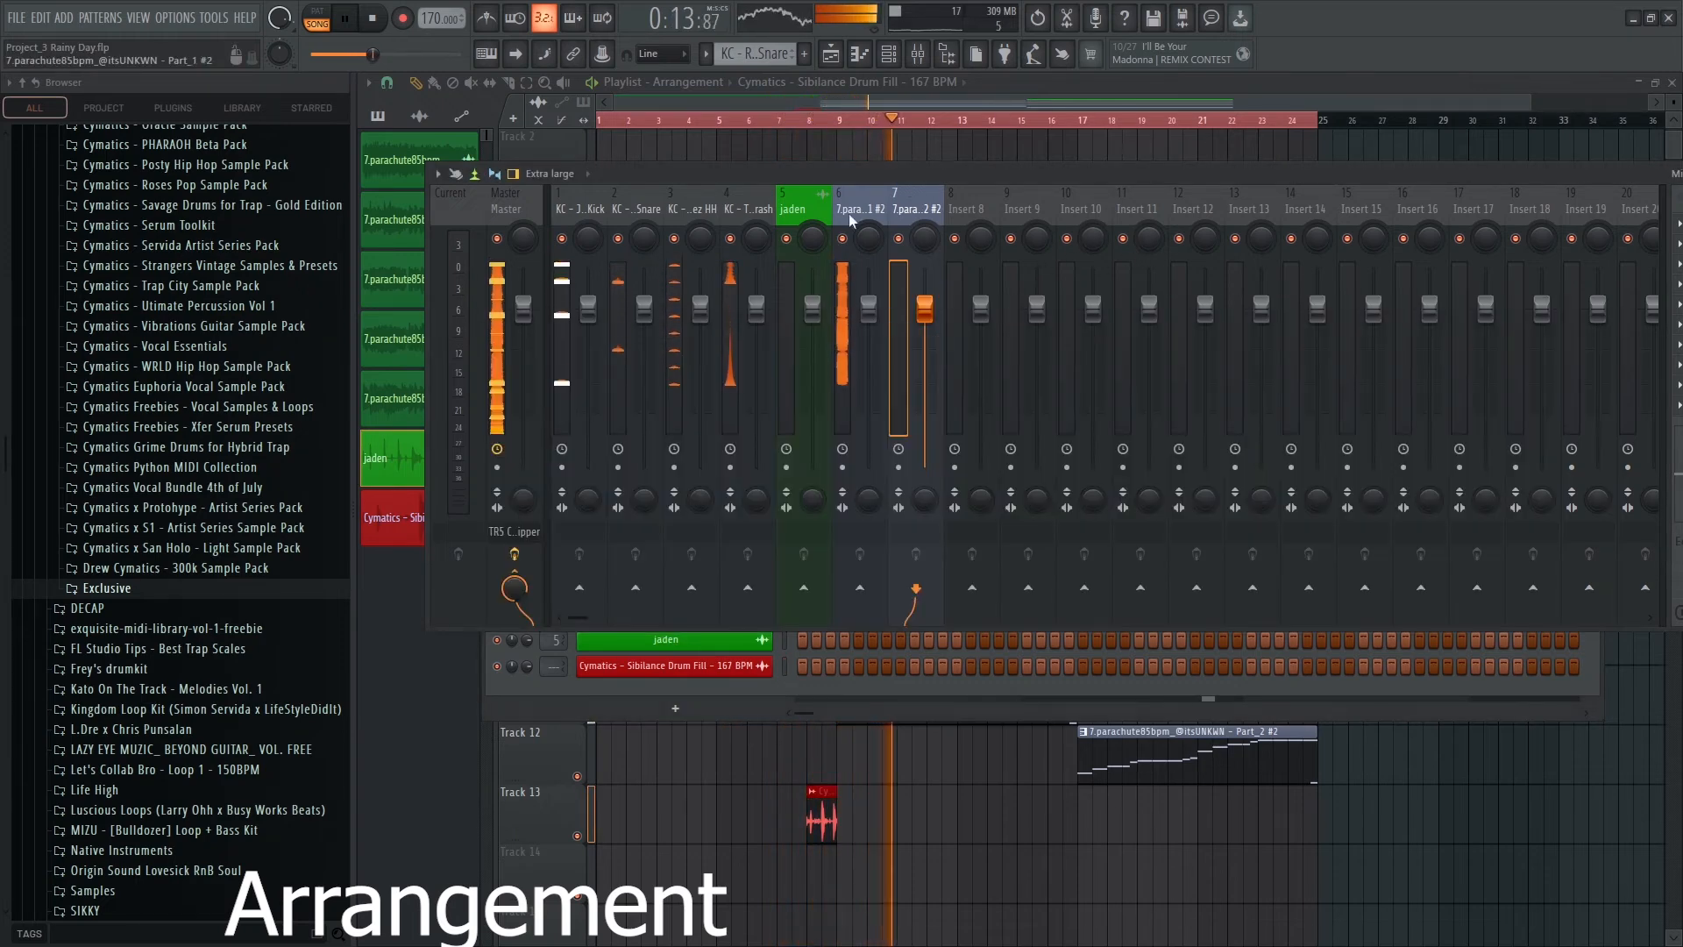
left_click_drag(861, 176, 716, 241)
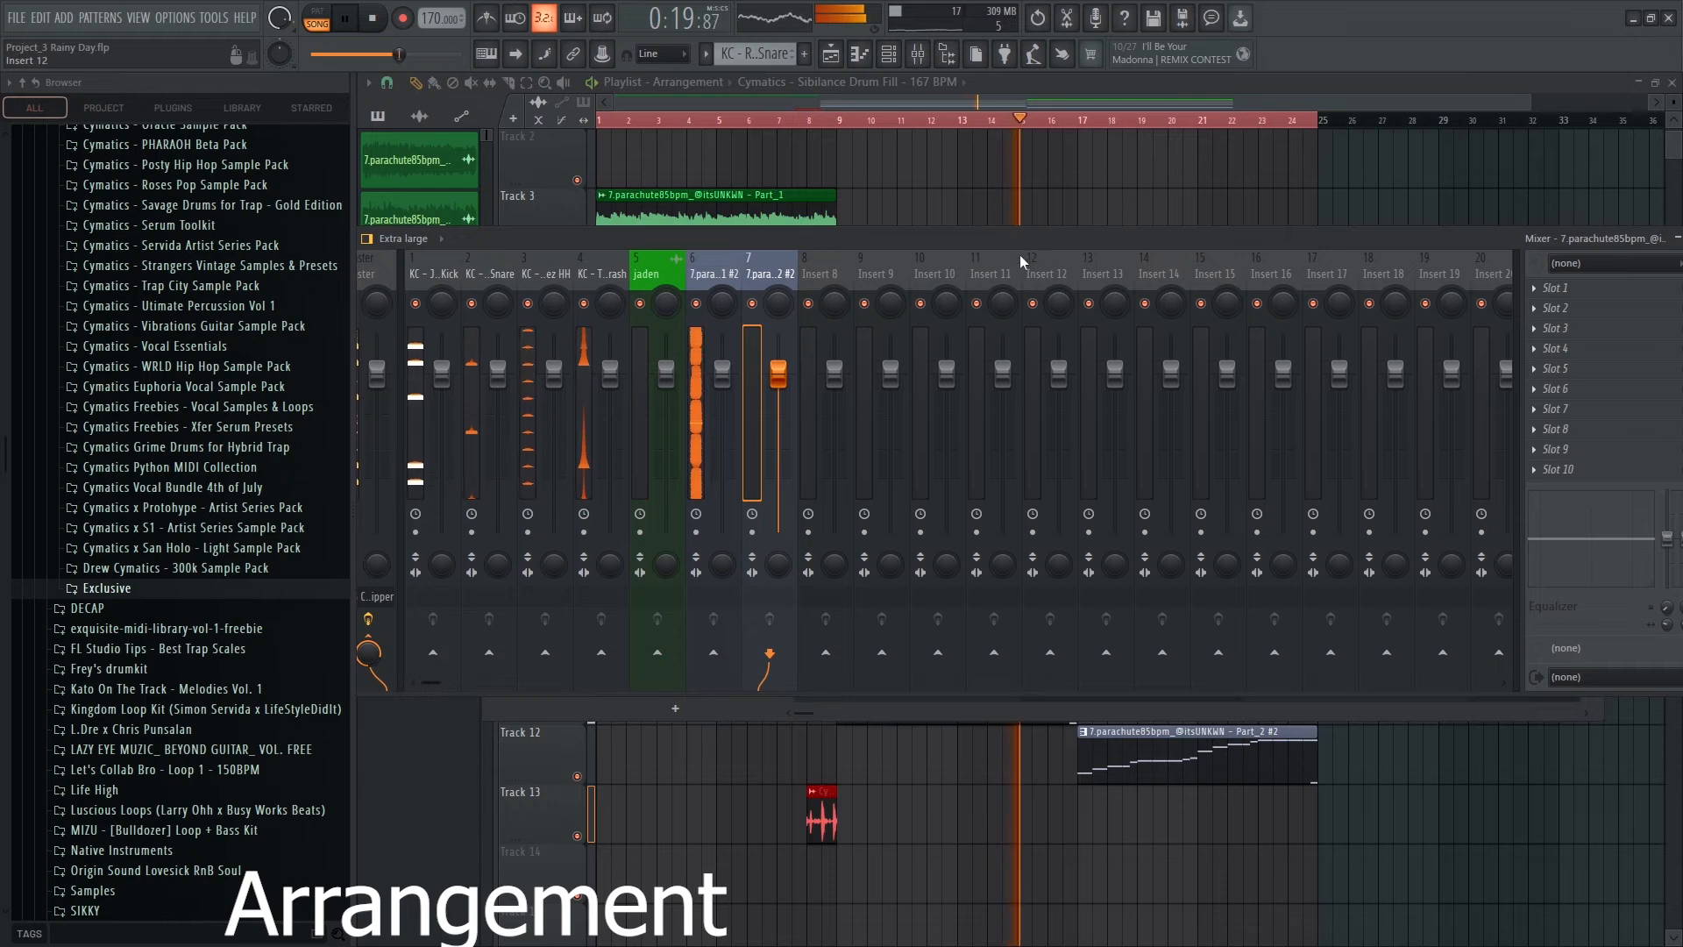
left_click(720, 265)
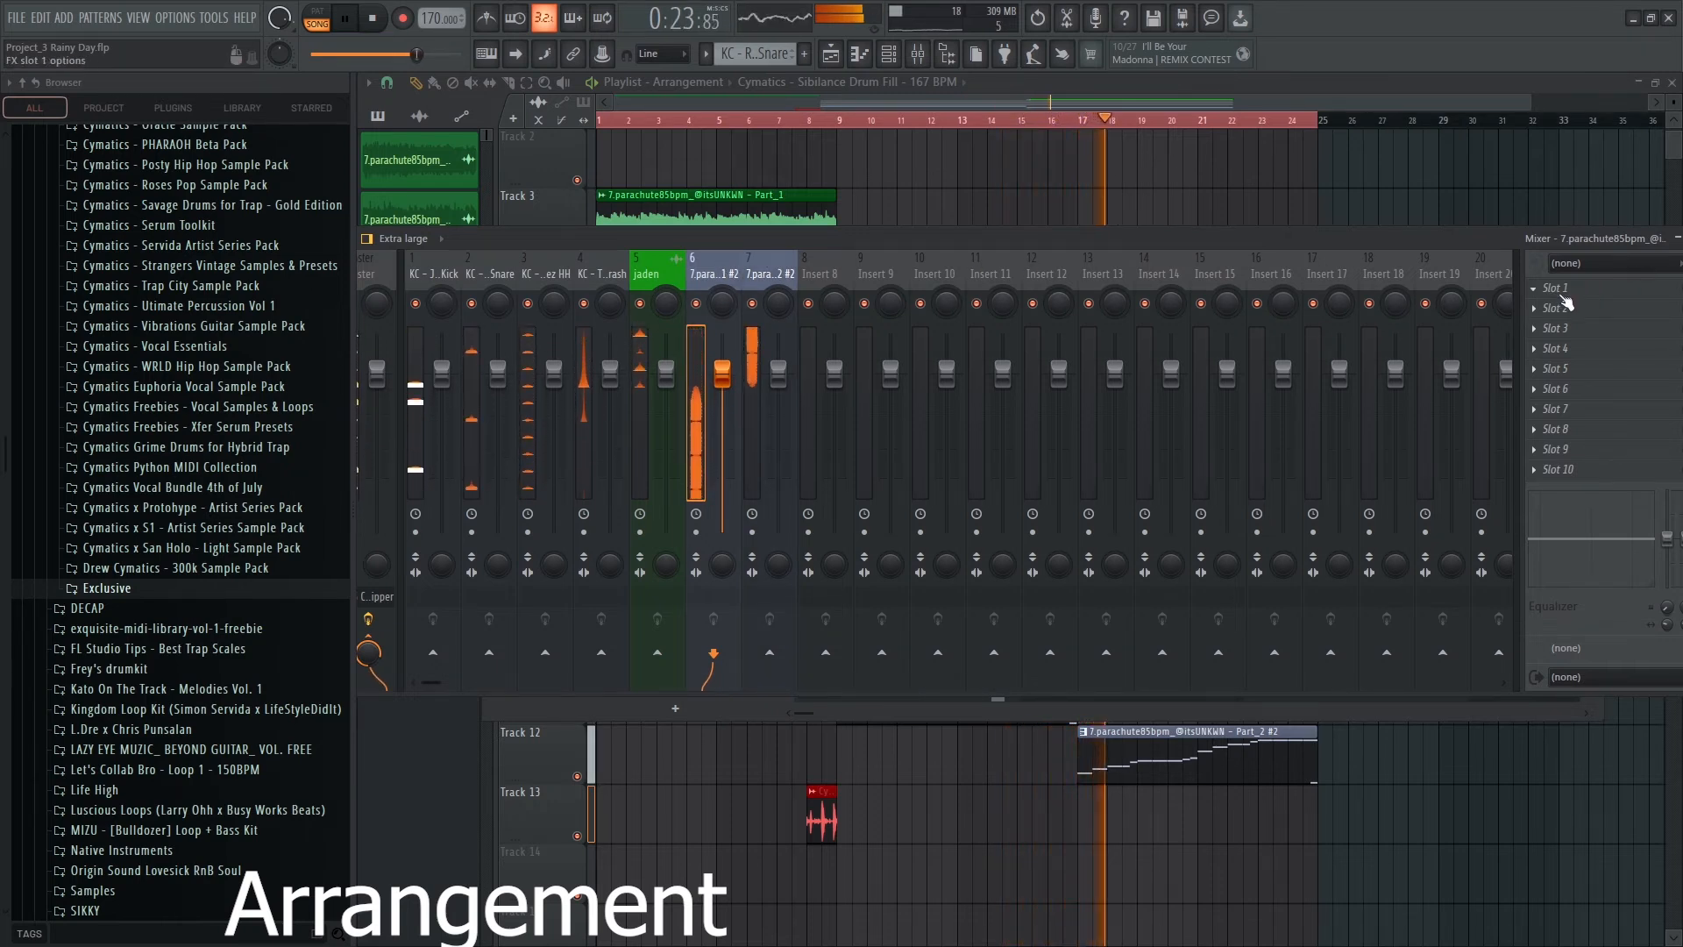
left_click(759, 286)
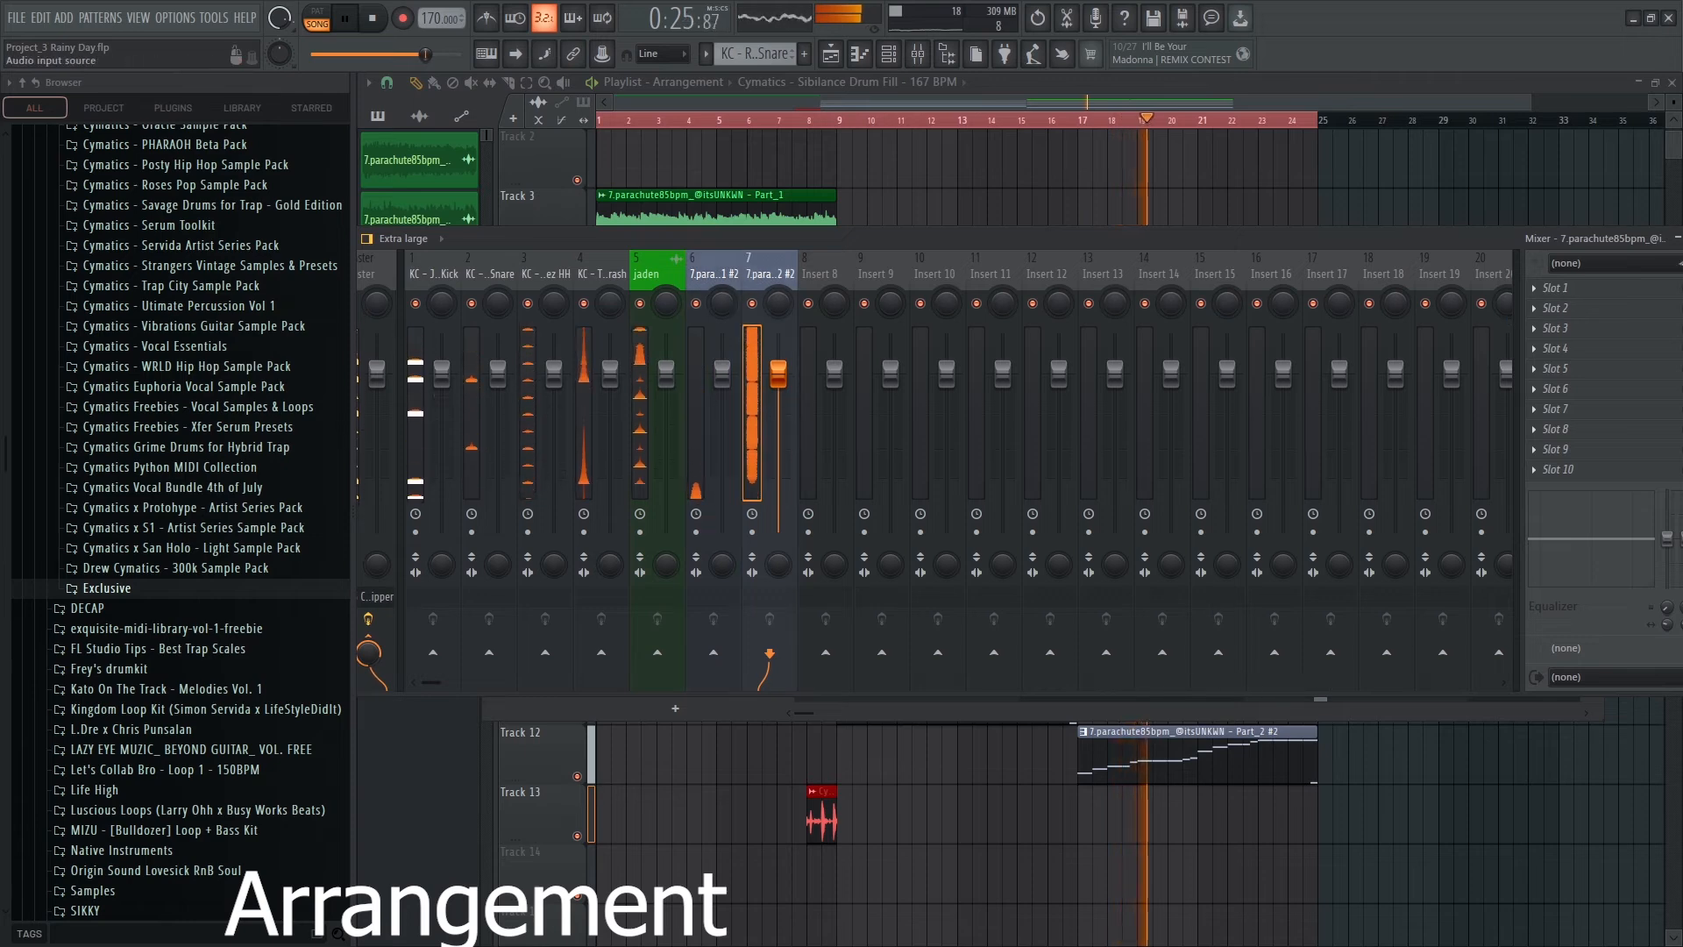
left_click(1563, 289)
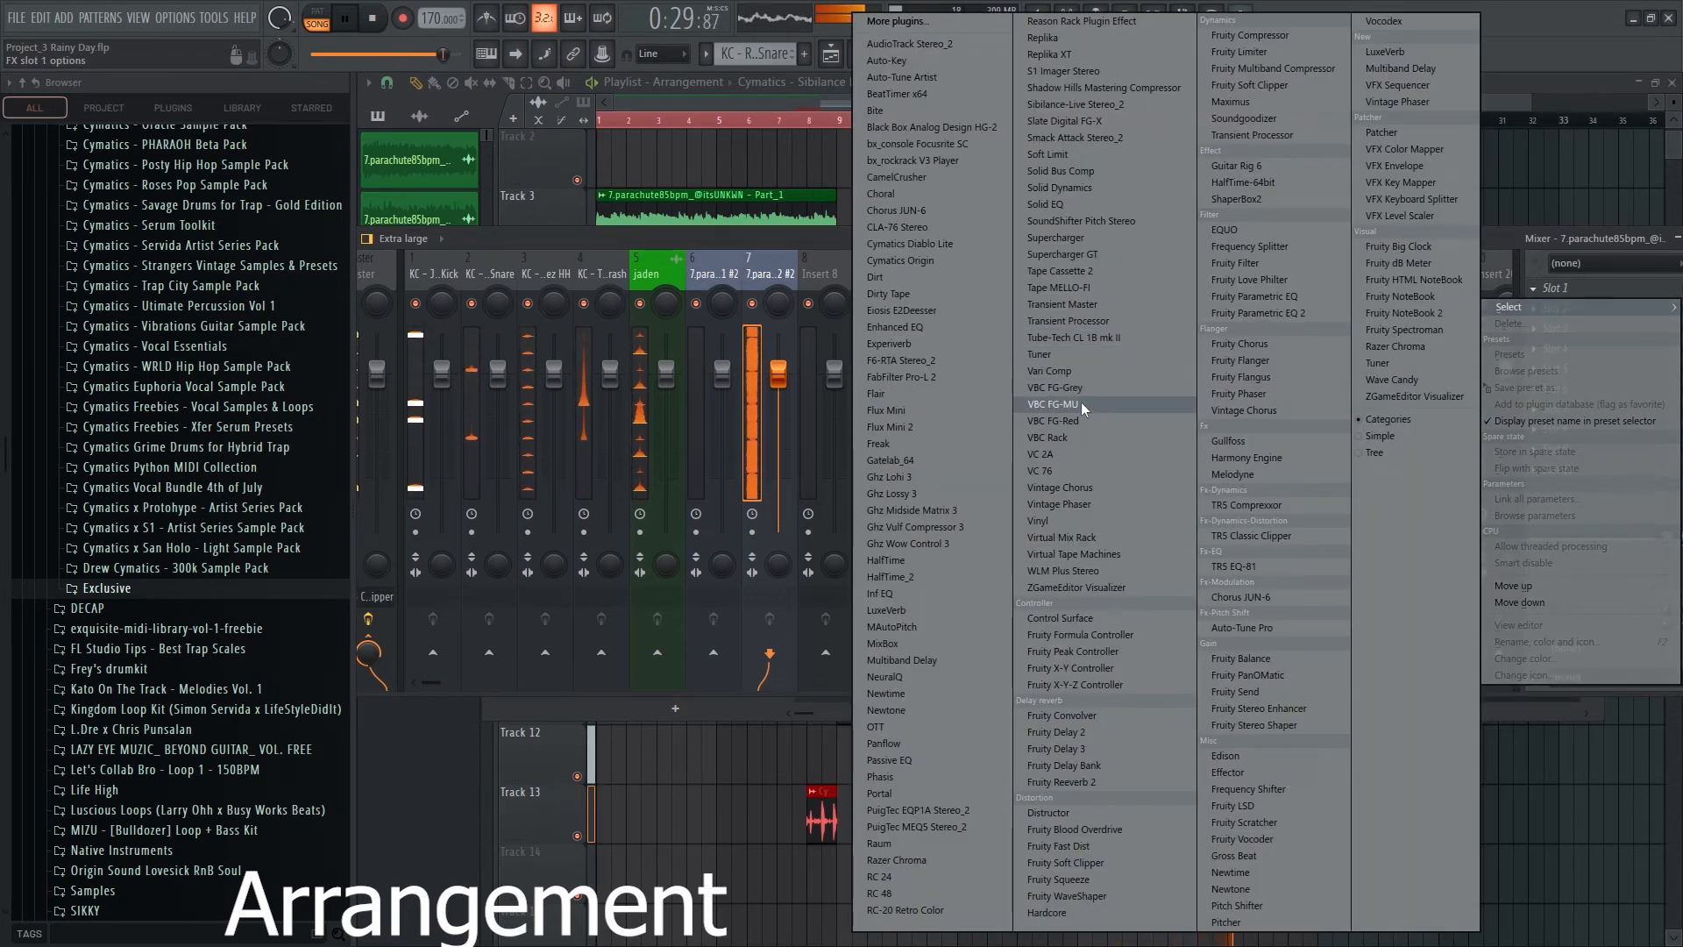
left_click(1281, 278)
Restart playback of the arrangement from just before bar 17 and bring the mixer back to the front.
key("space")
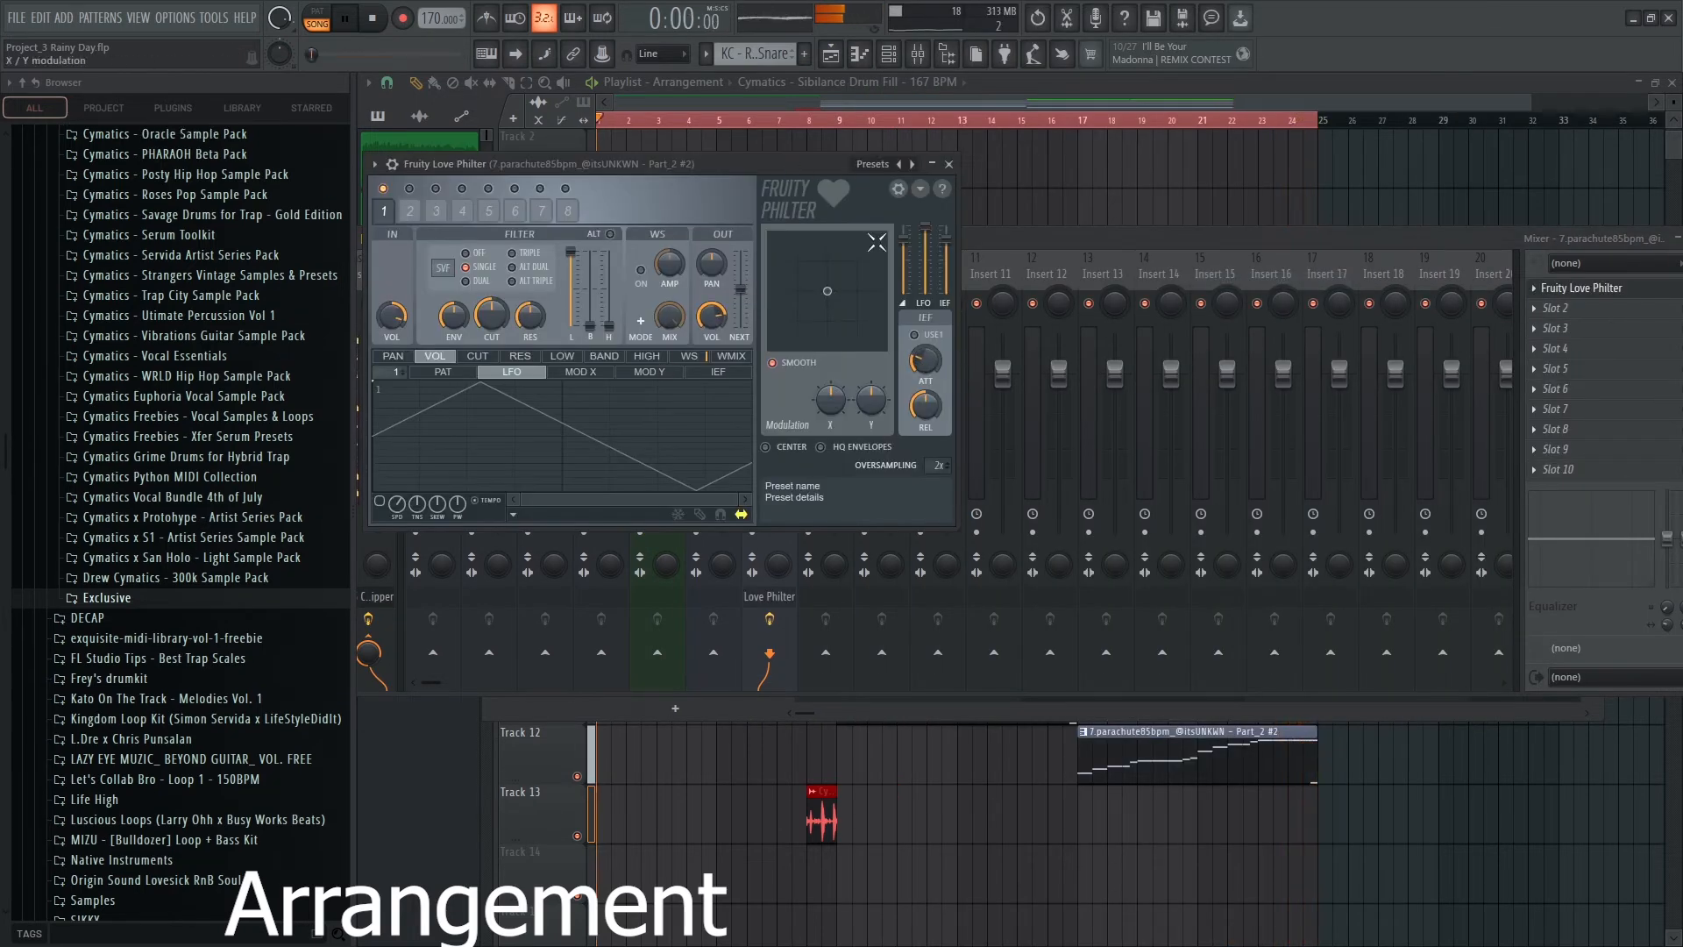
left_click(1071, 121)
left_click(918, 54)
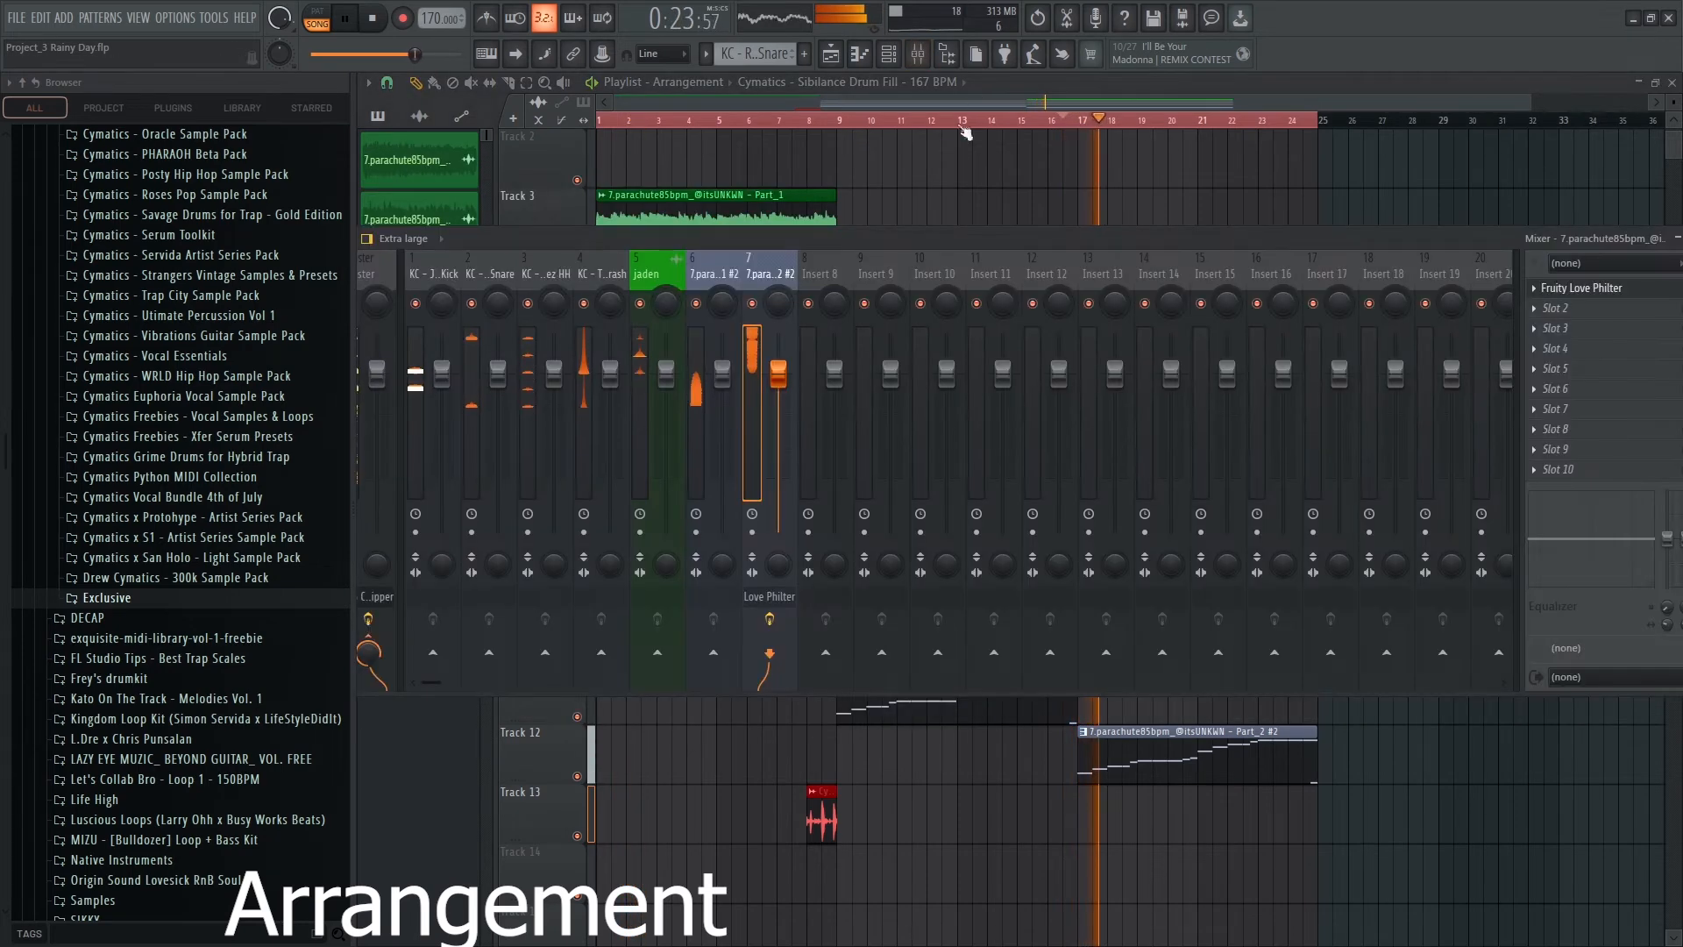
Look over Fruity Love Philter's settings and create an automation clip for its mix level on the Part_2 #2 mixer track, closing the mixer.
left_click(1578, 288)
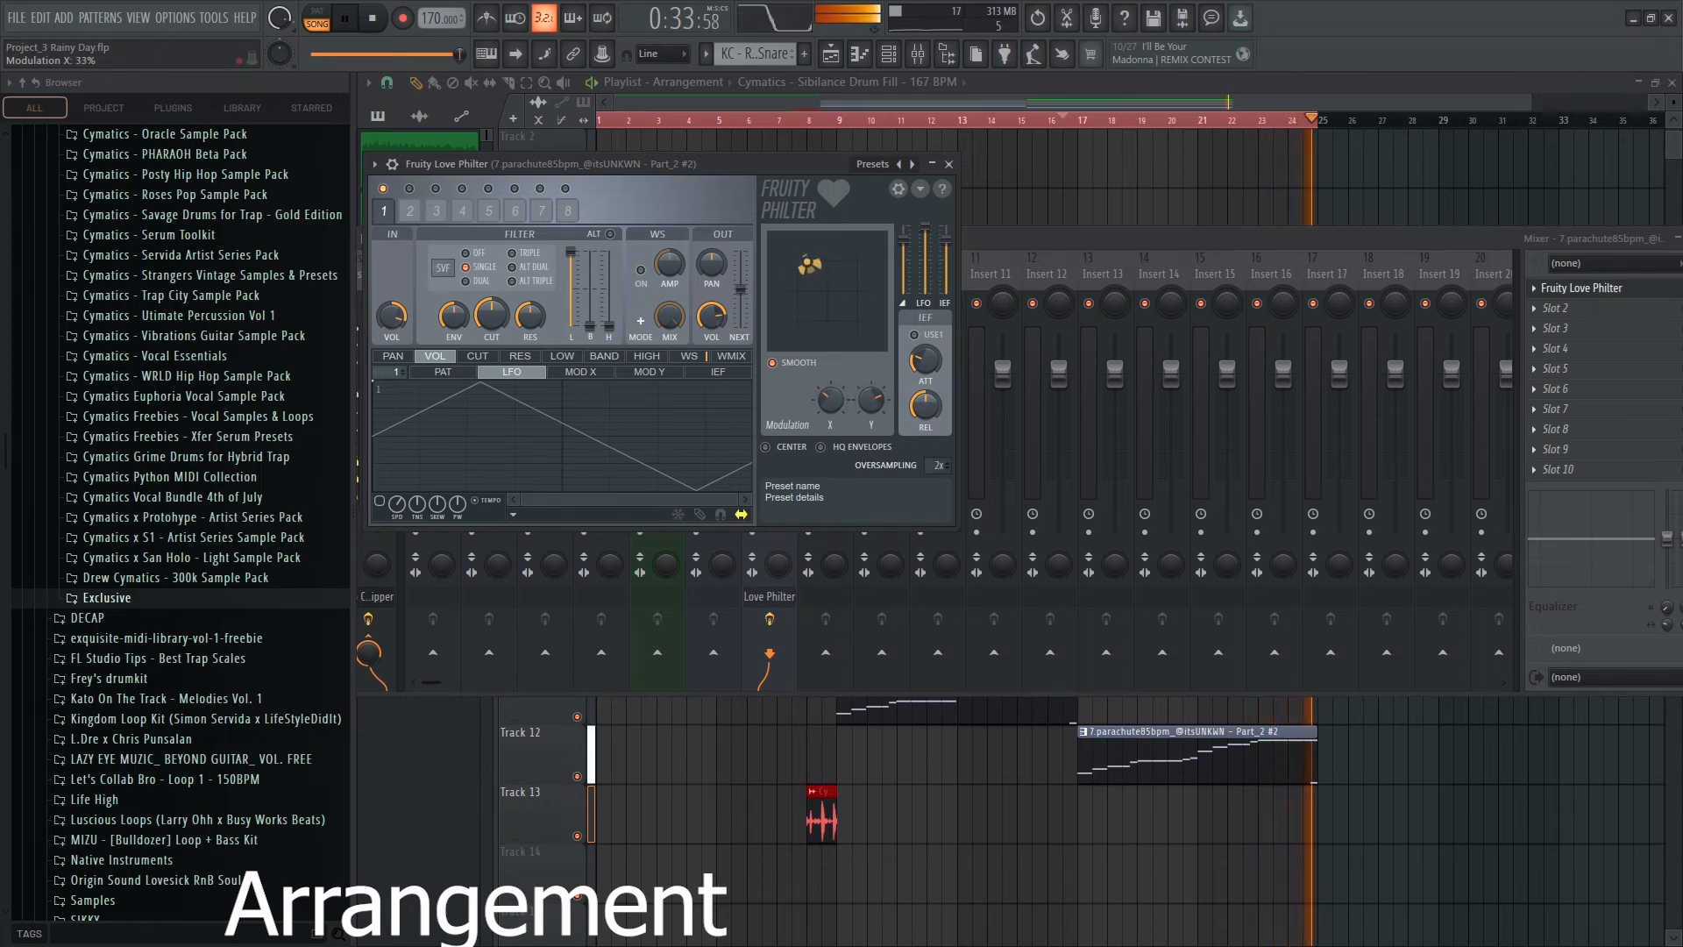
left_click(948, 165)
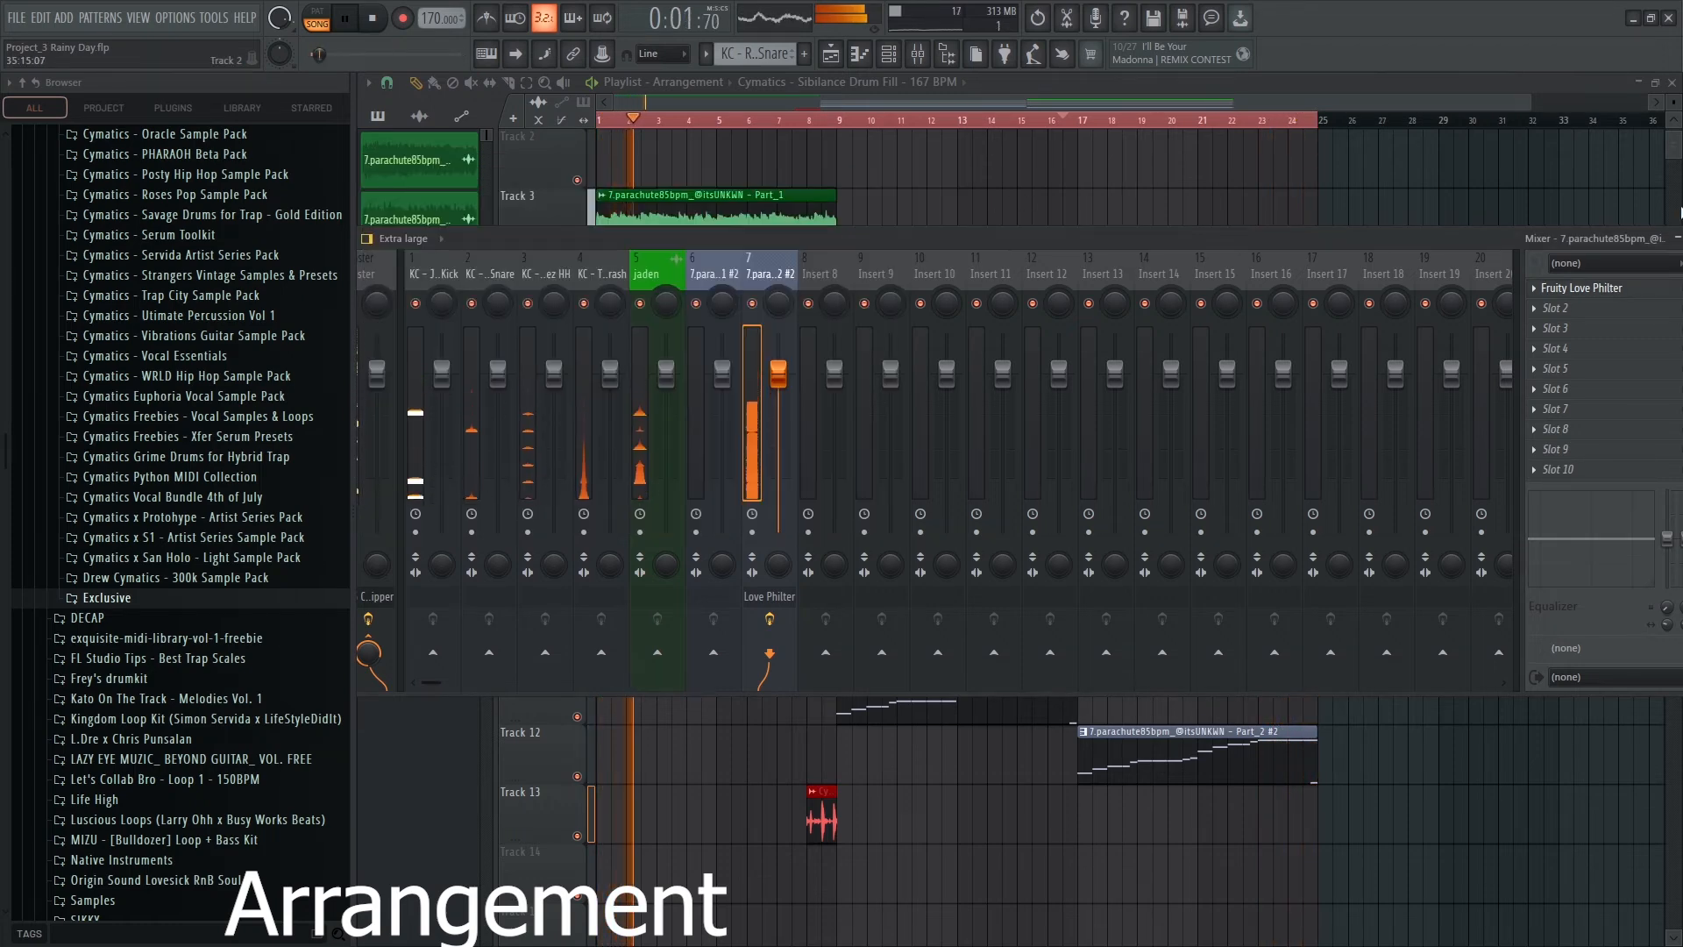
left_click_drag(1633, 237, 1345, 472)
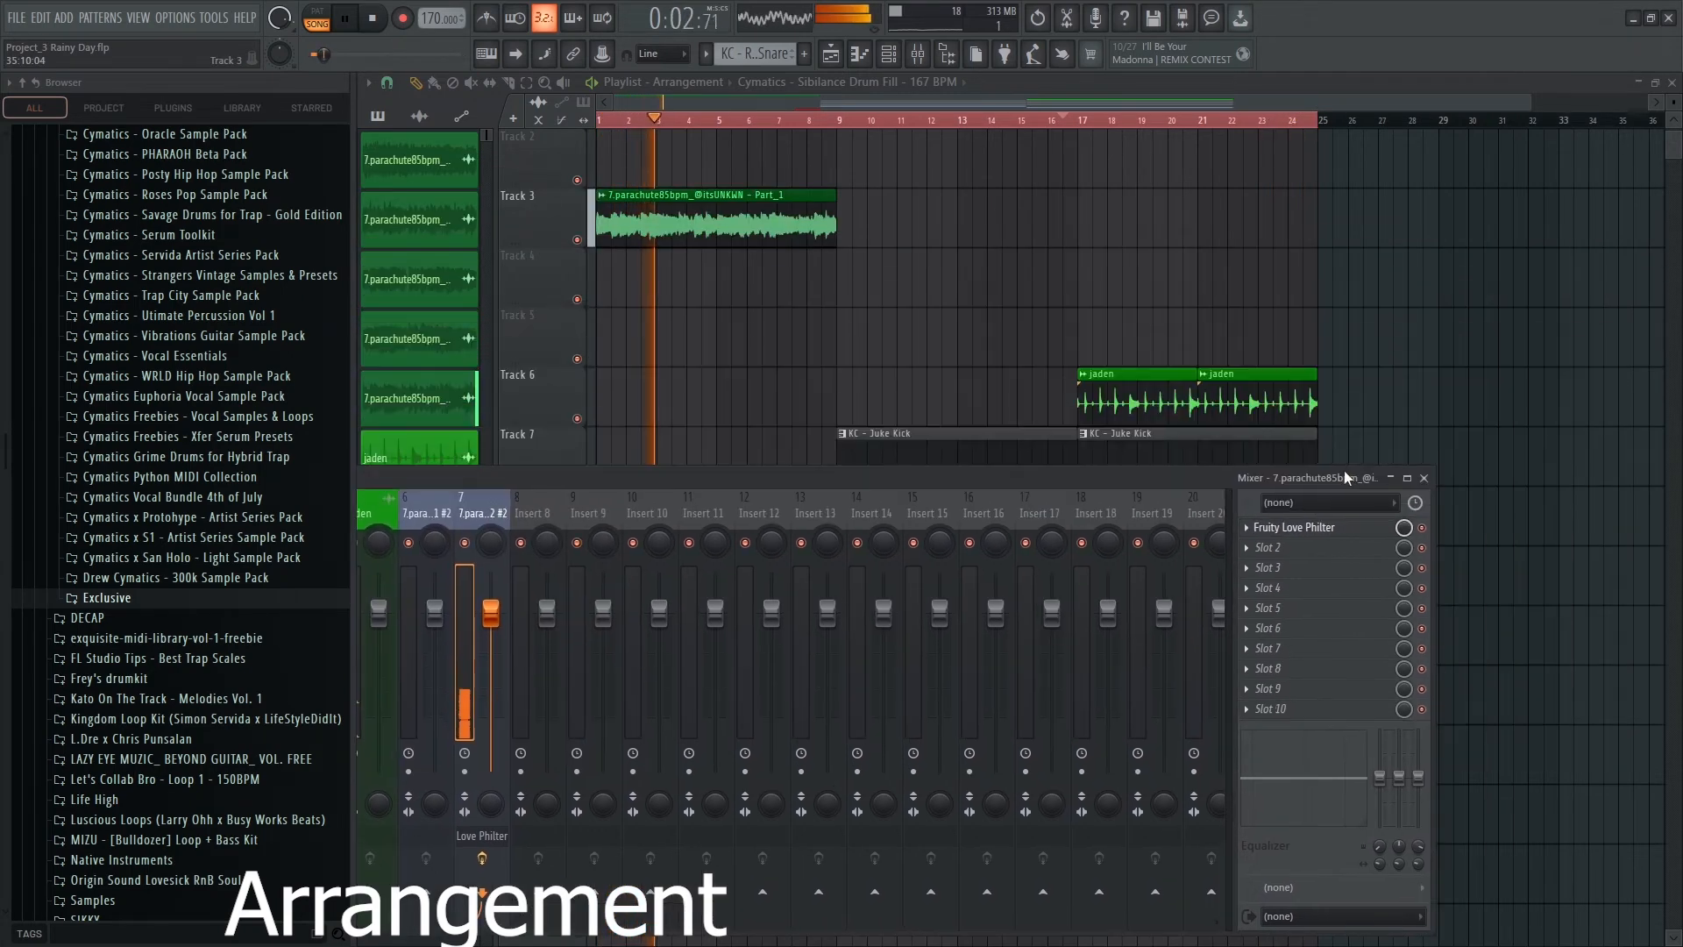
right_click(1405, 526)
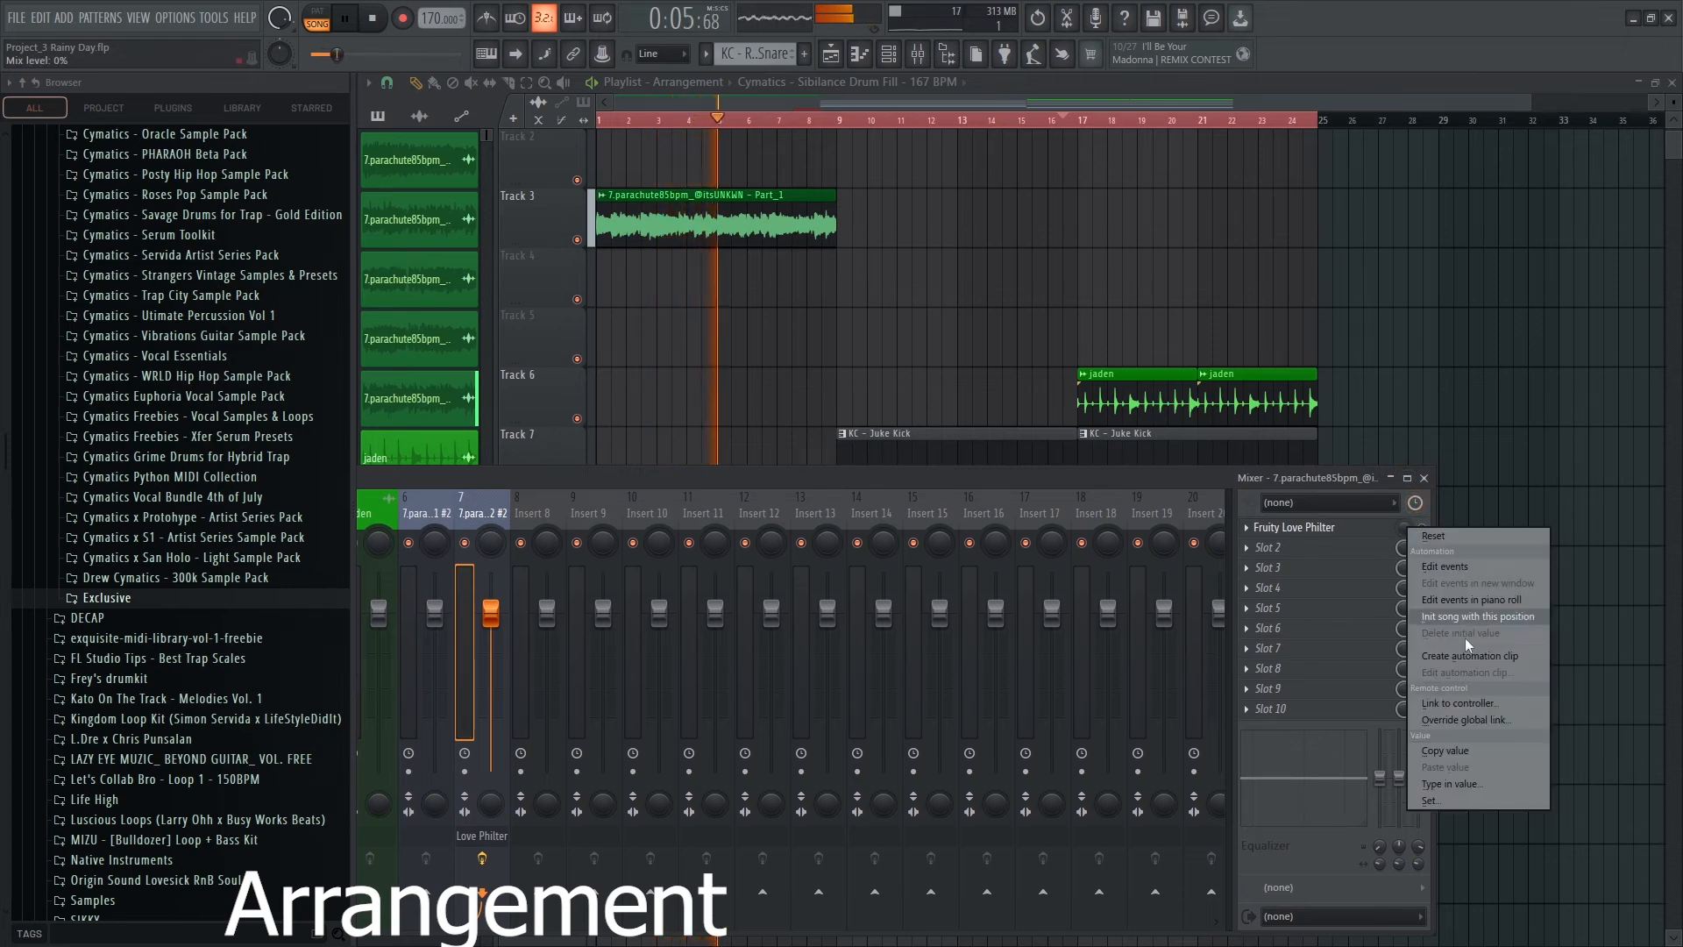
left_click(1491, 658)
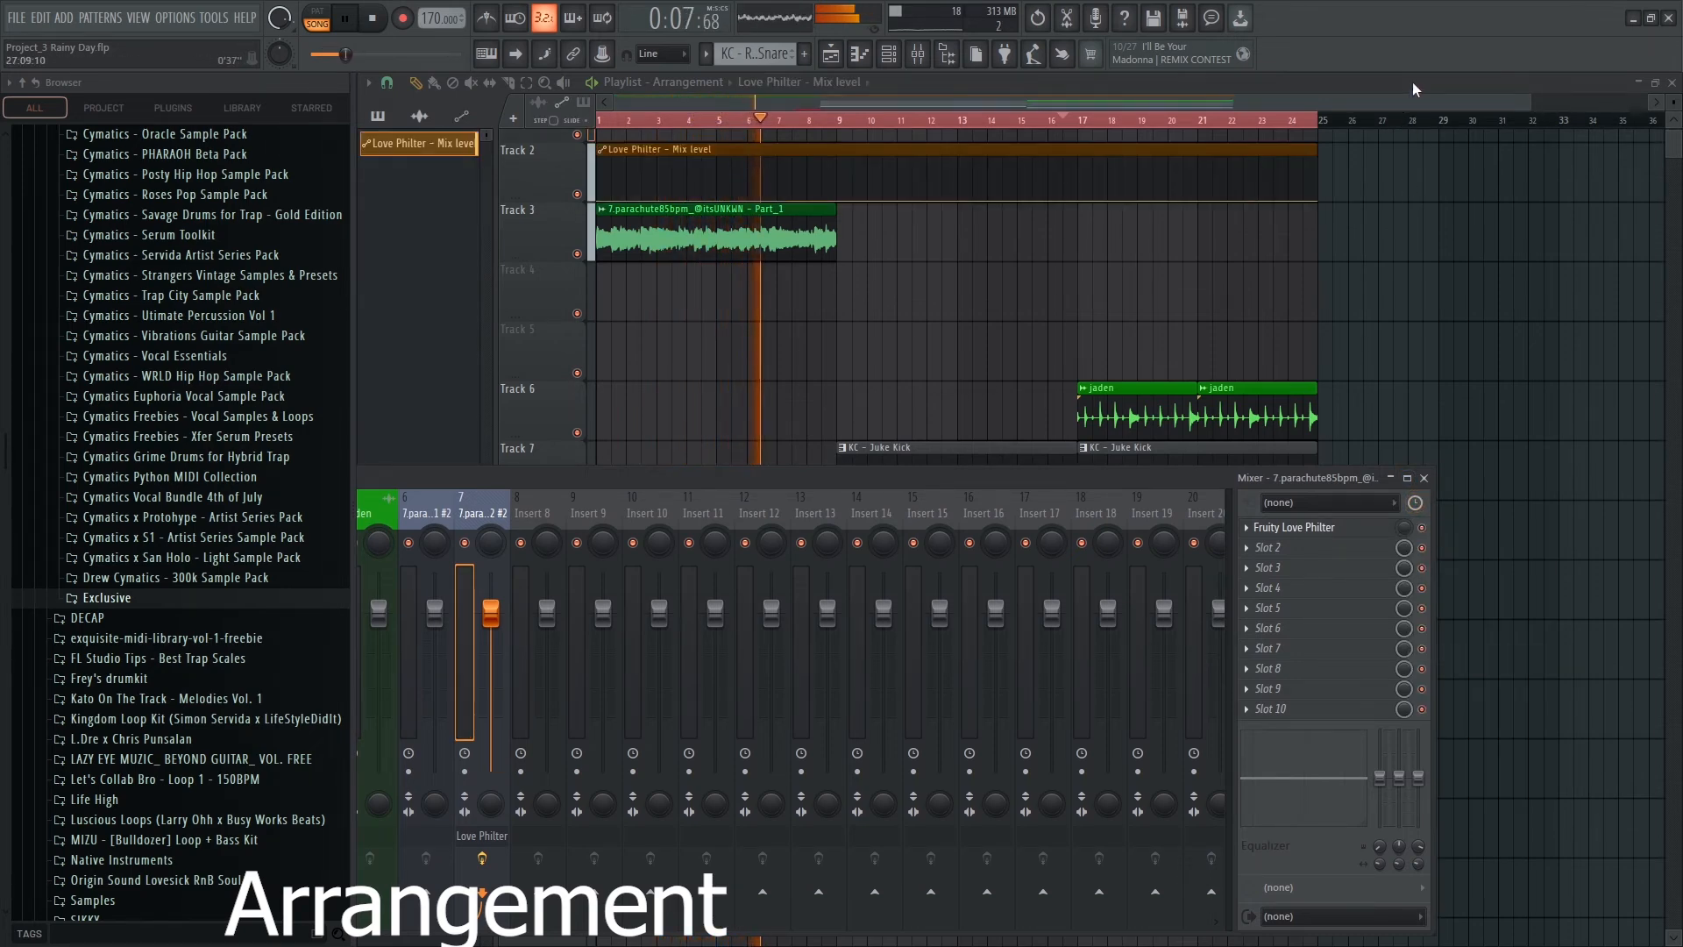
key("F9")
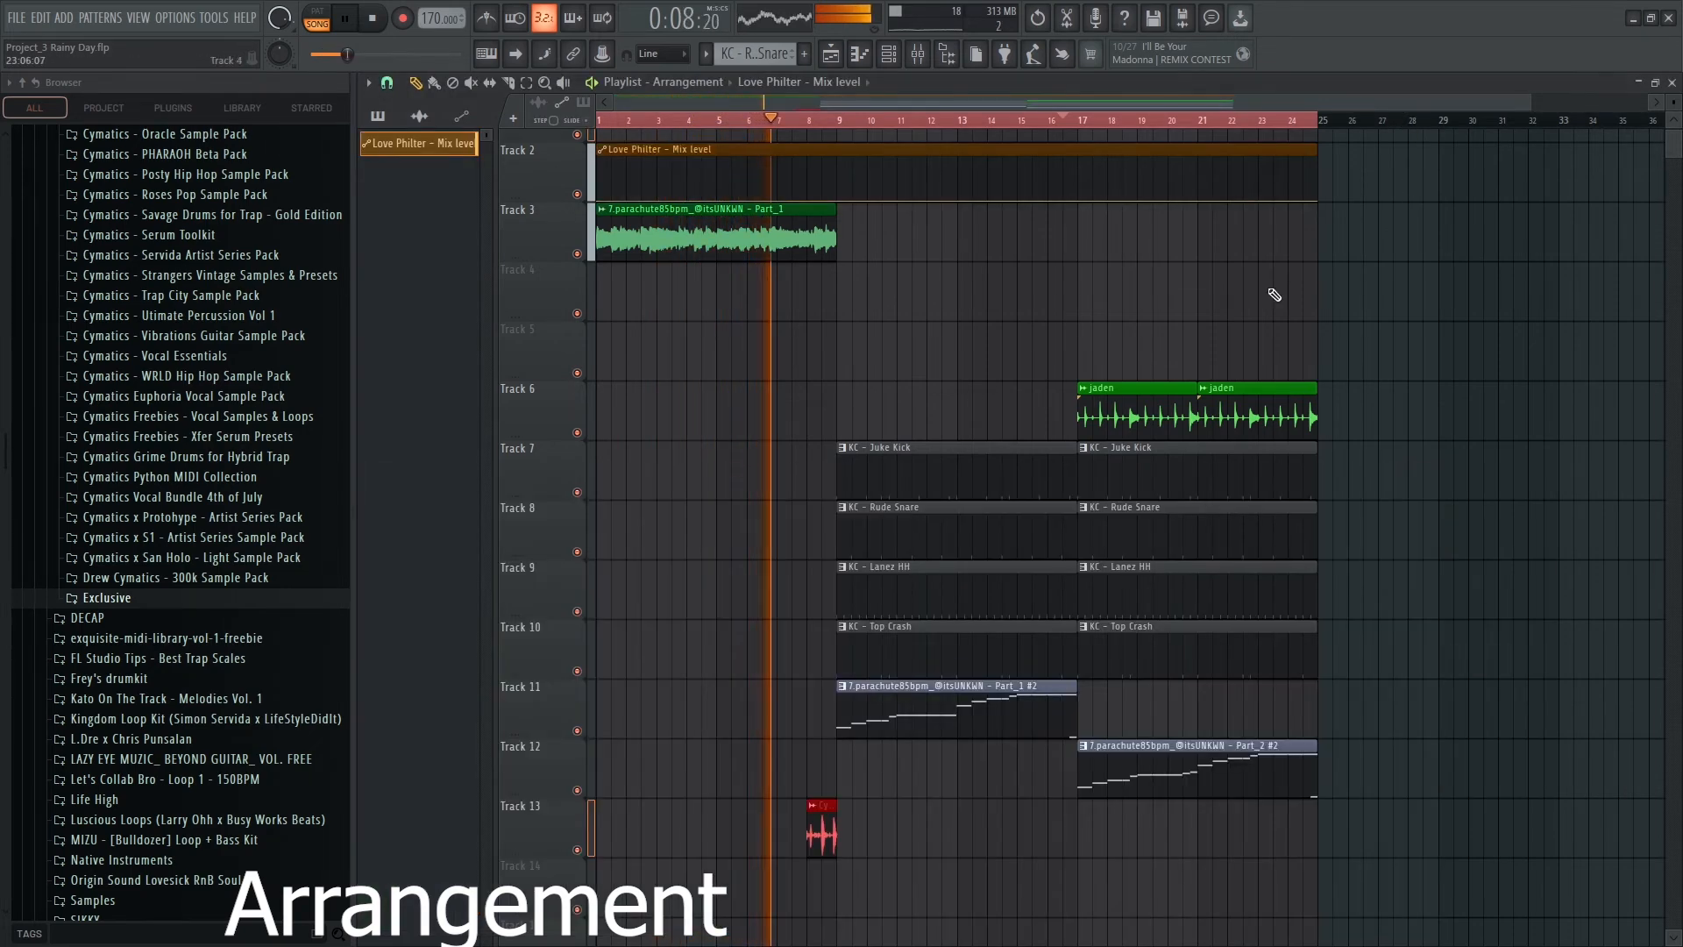
Shape the Love Philter mix level automation to stay at 0% until bar 25, jump up sharply there and hold to bar 33.
right_click(1081, 201)
right_click(1106, 196)
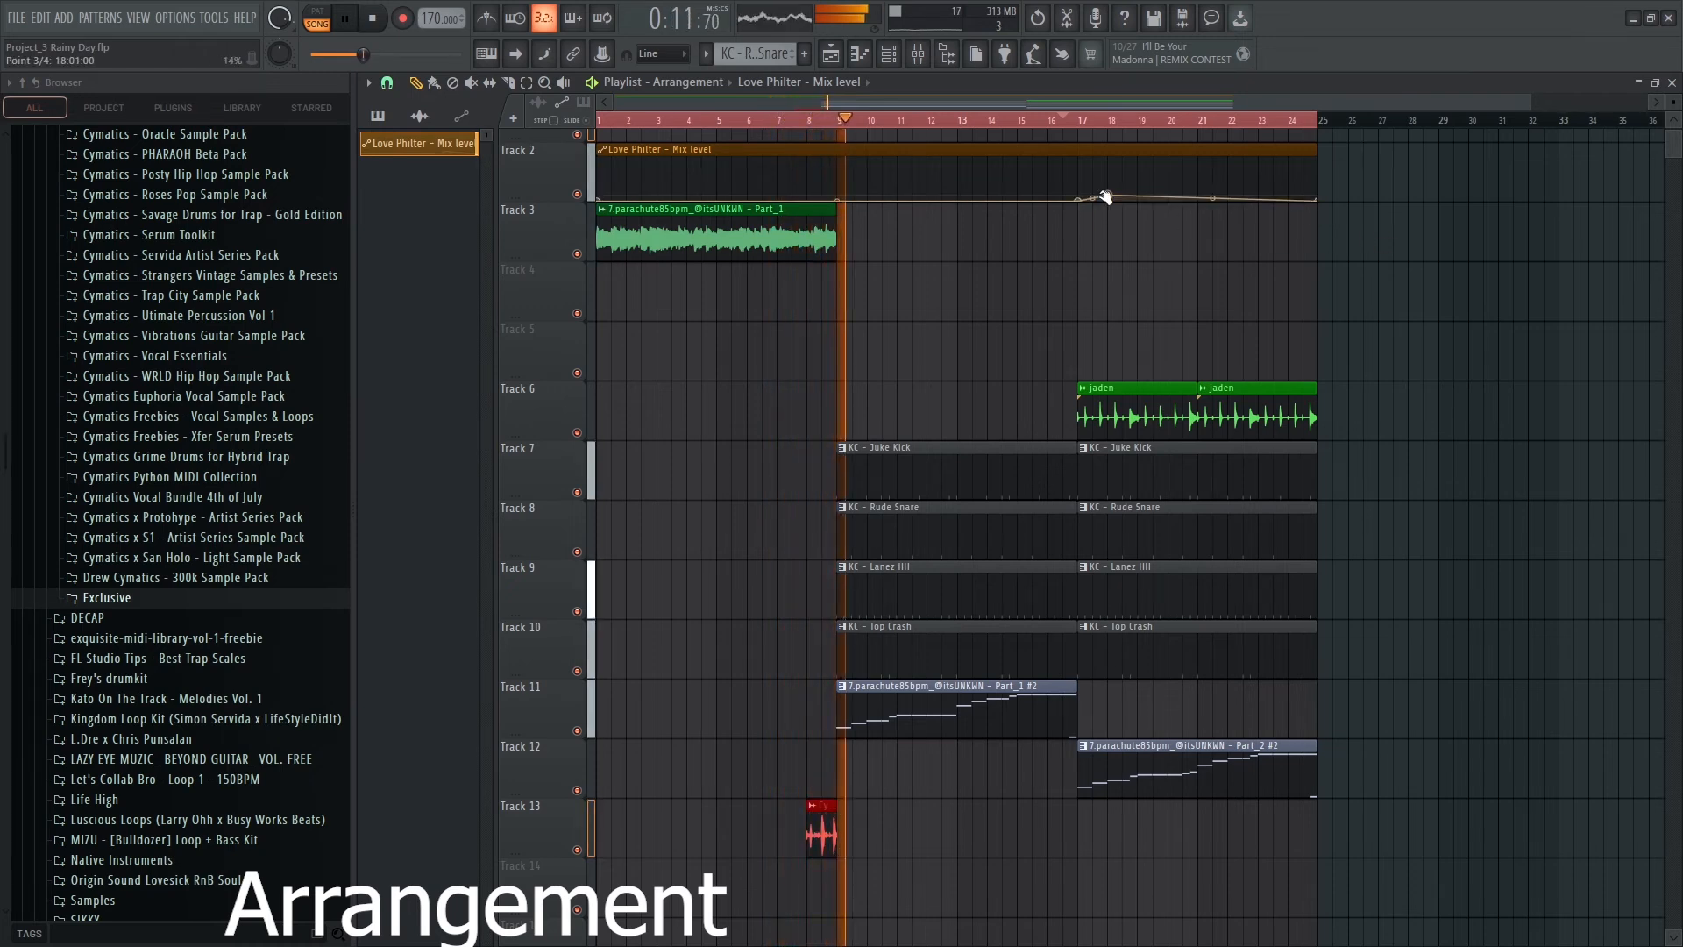
left_click_drag(1106, 198, 1059, 125)
left_click_drag(1290, 200, 1295, 159)
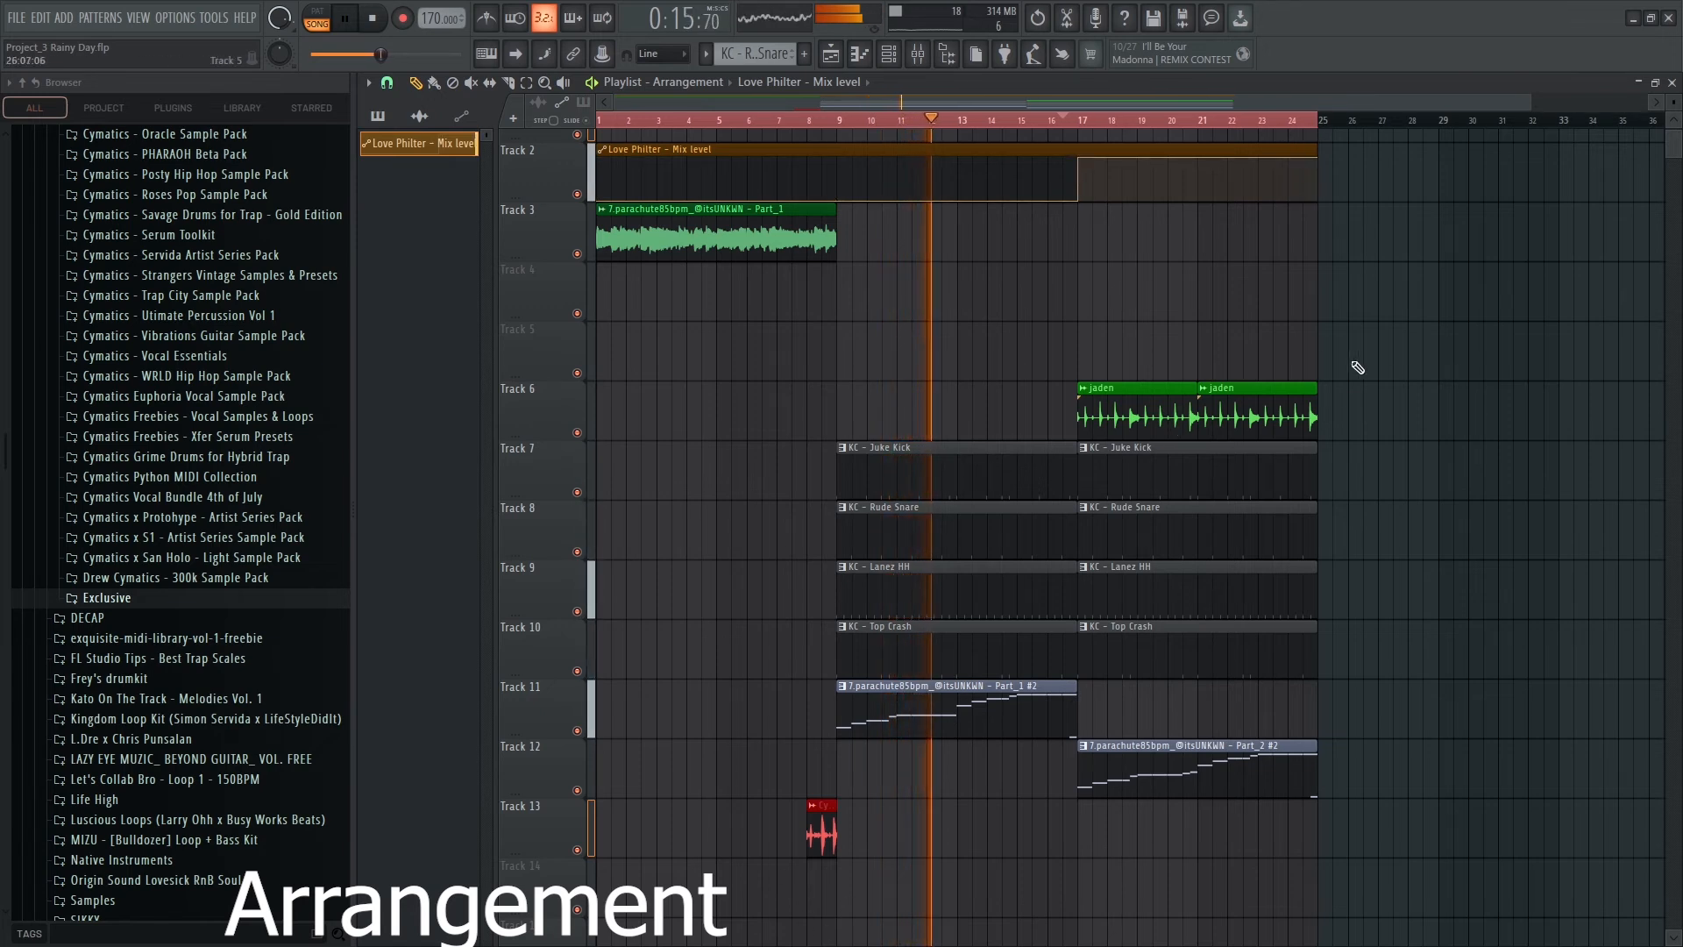
left_click_drag(1080, 200, 1324, 219)
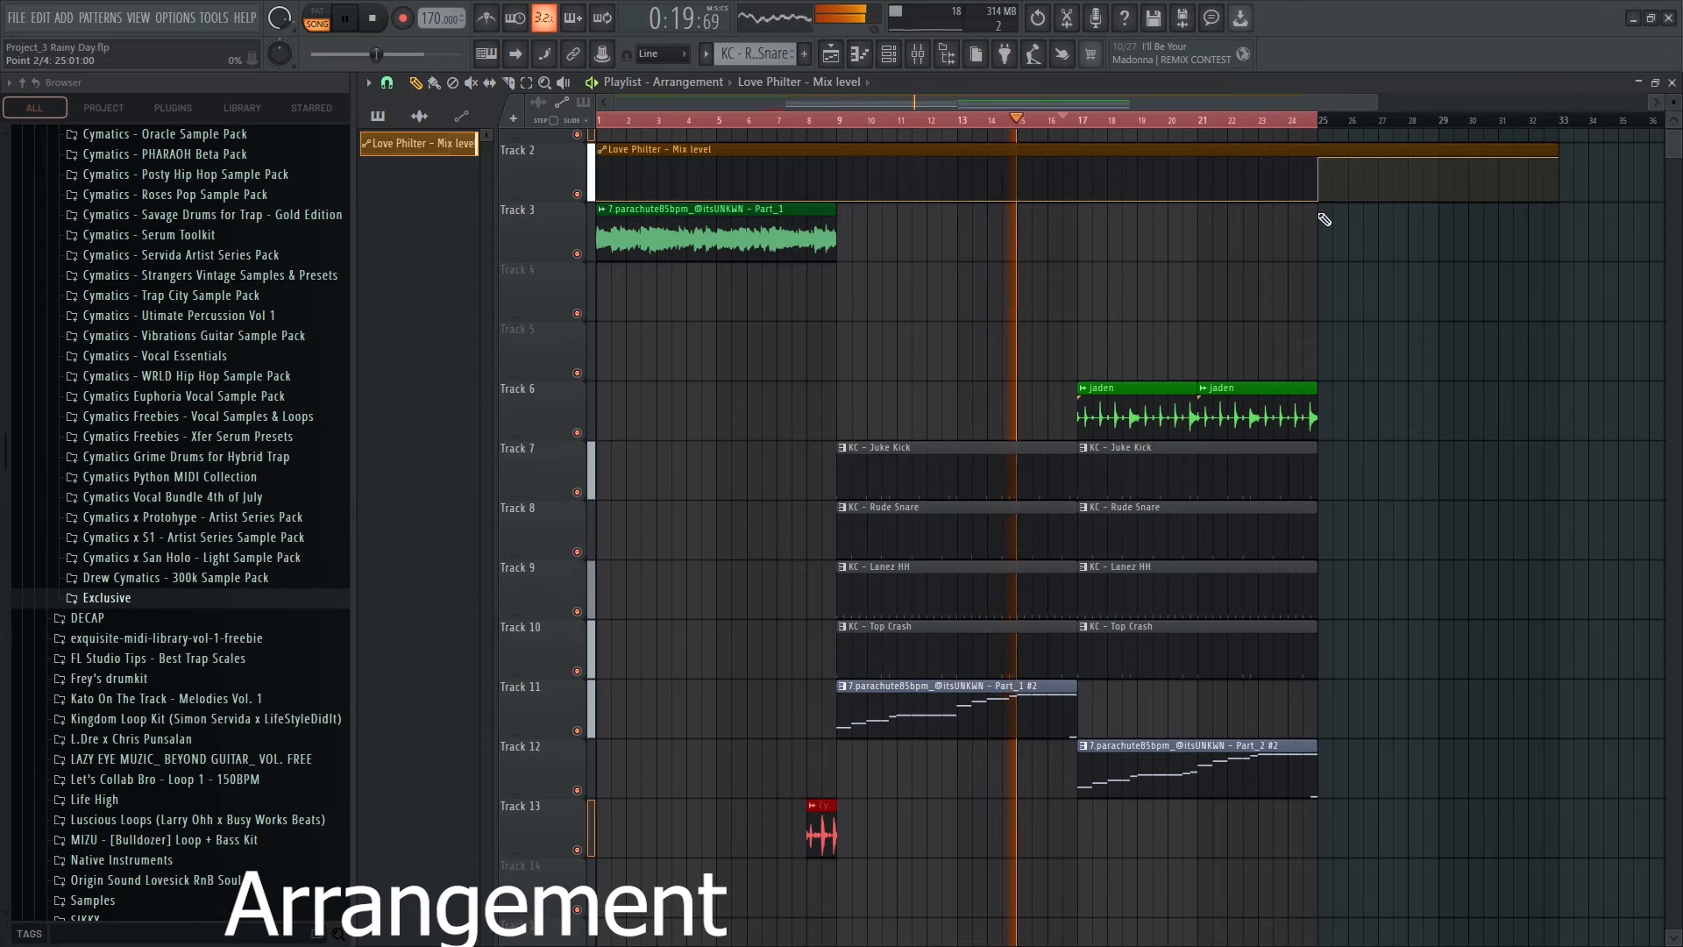
Place copies of the Part_2 #2, Top Crash, Lanez HH, Rude Snare and Juke Kick patterns at bar 25 on their tracks.
left_click(1310, 769)
left_click(1320, 767)
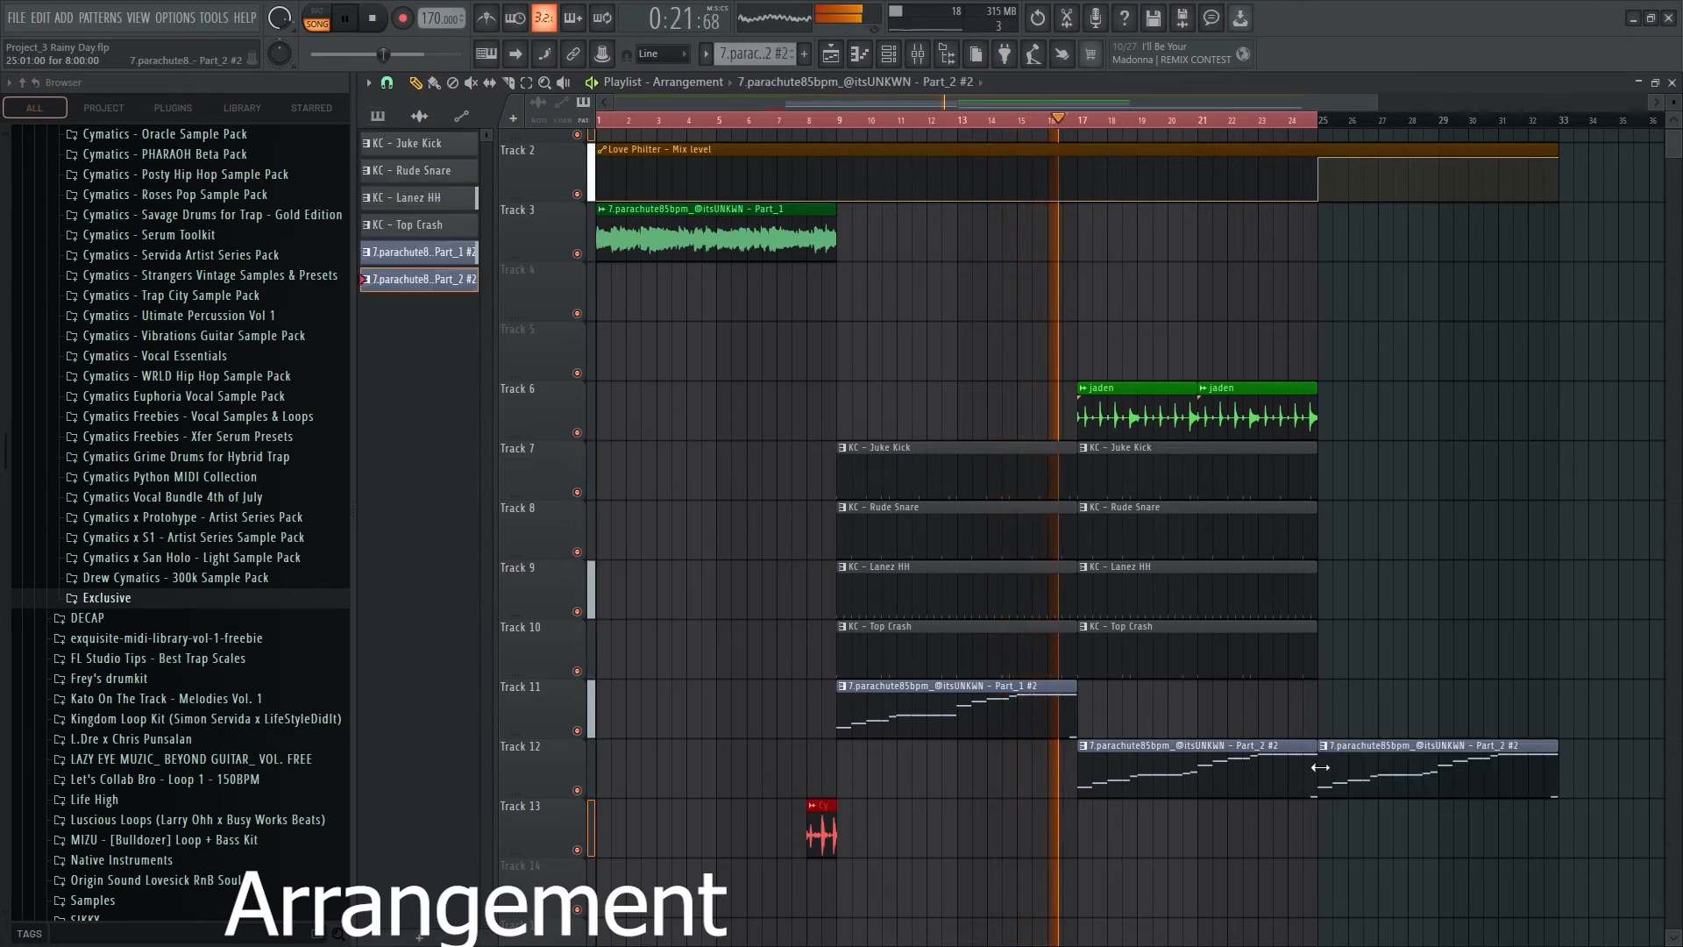
left_click(1333, 669)
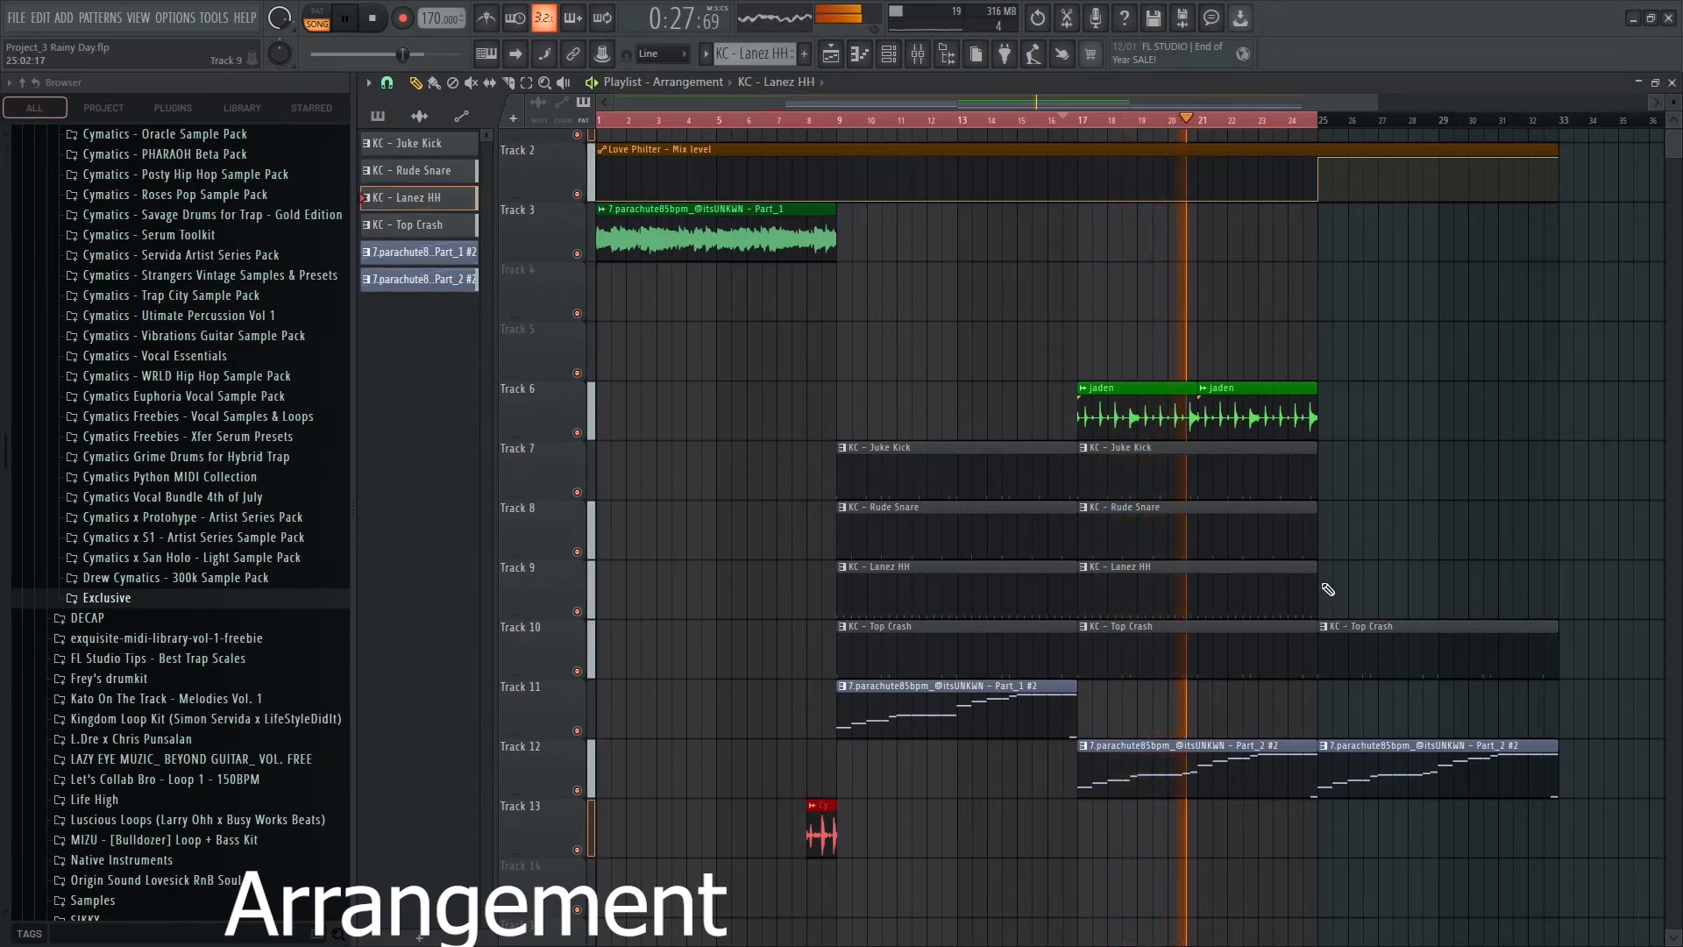
left_click(1328, 589)
left_click(1329, 524)
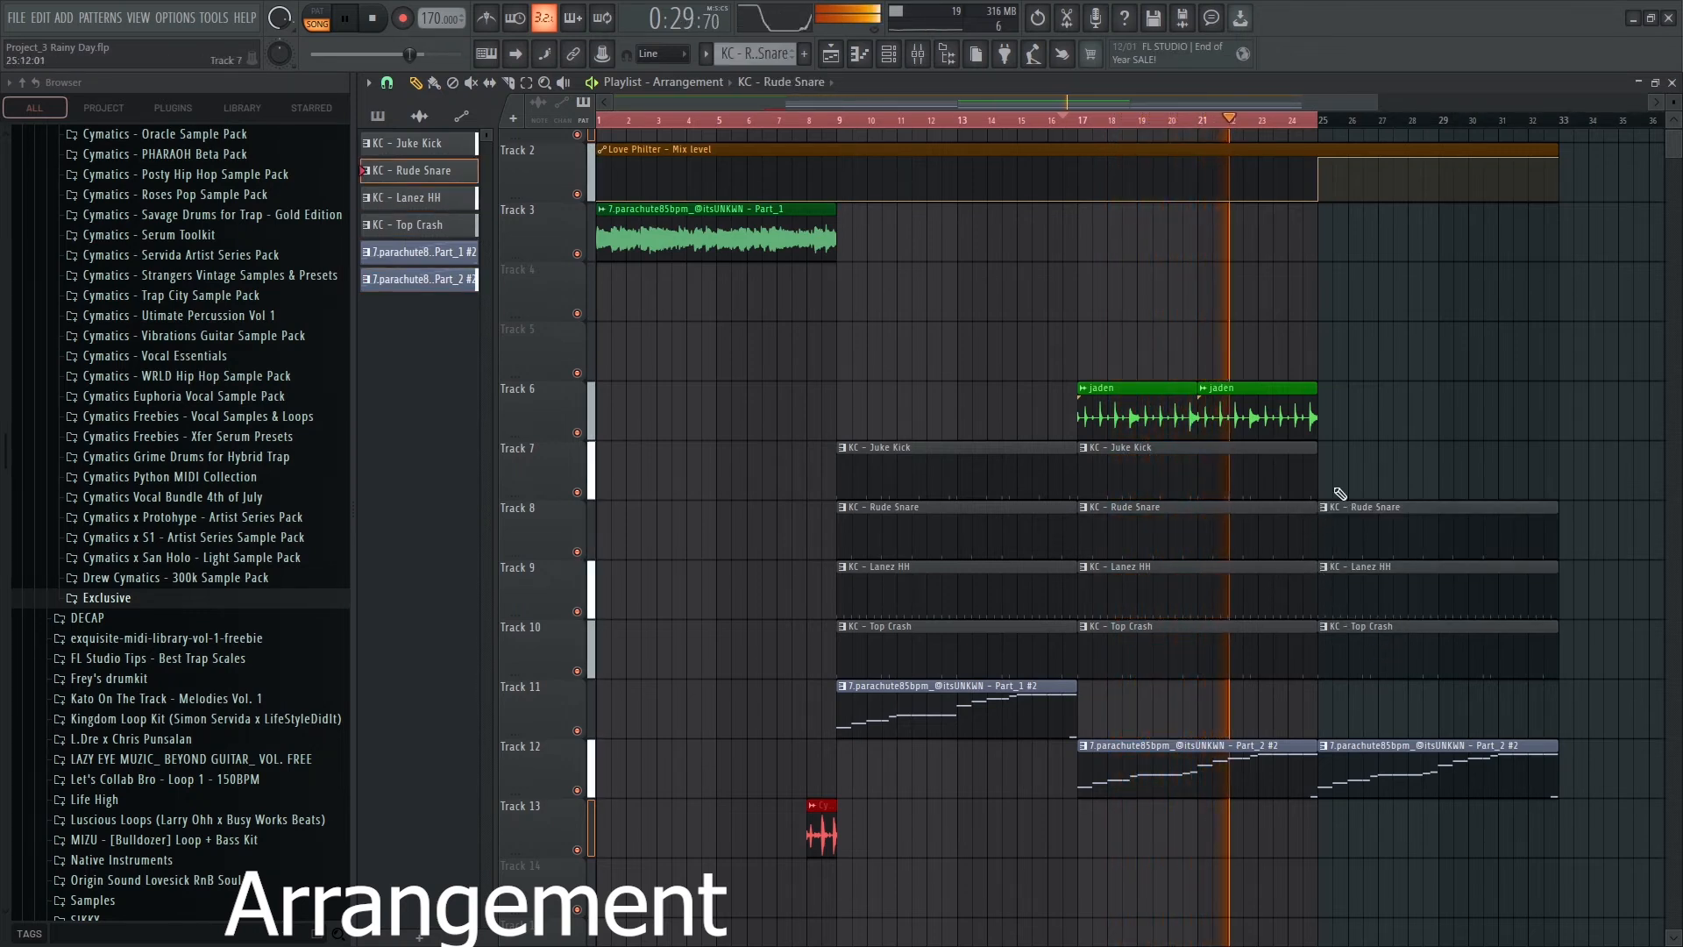
left_click(1329, 473)
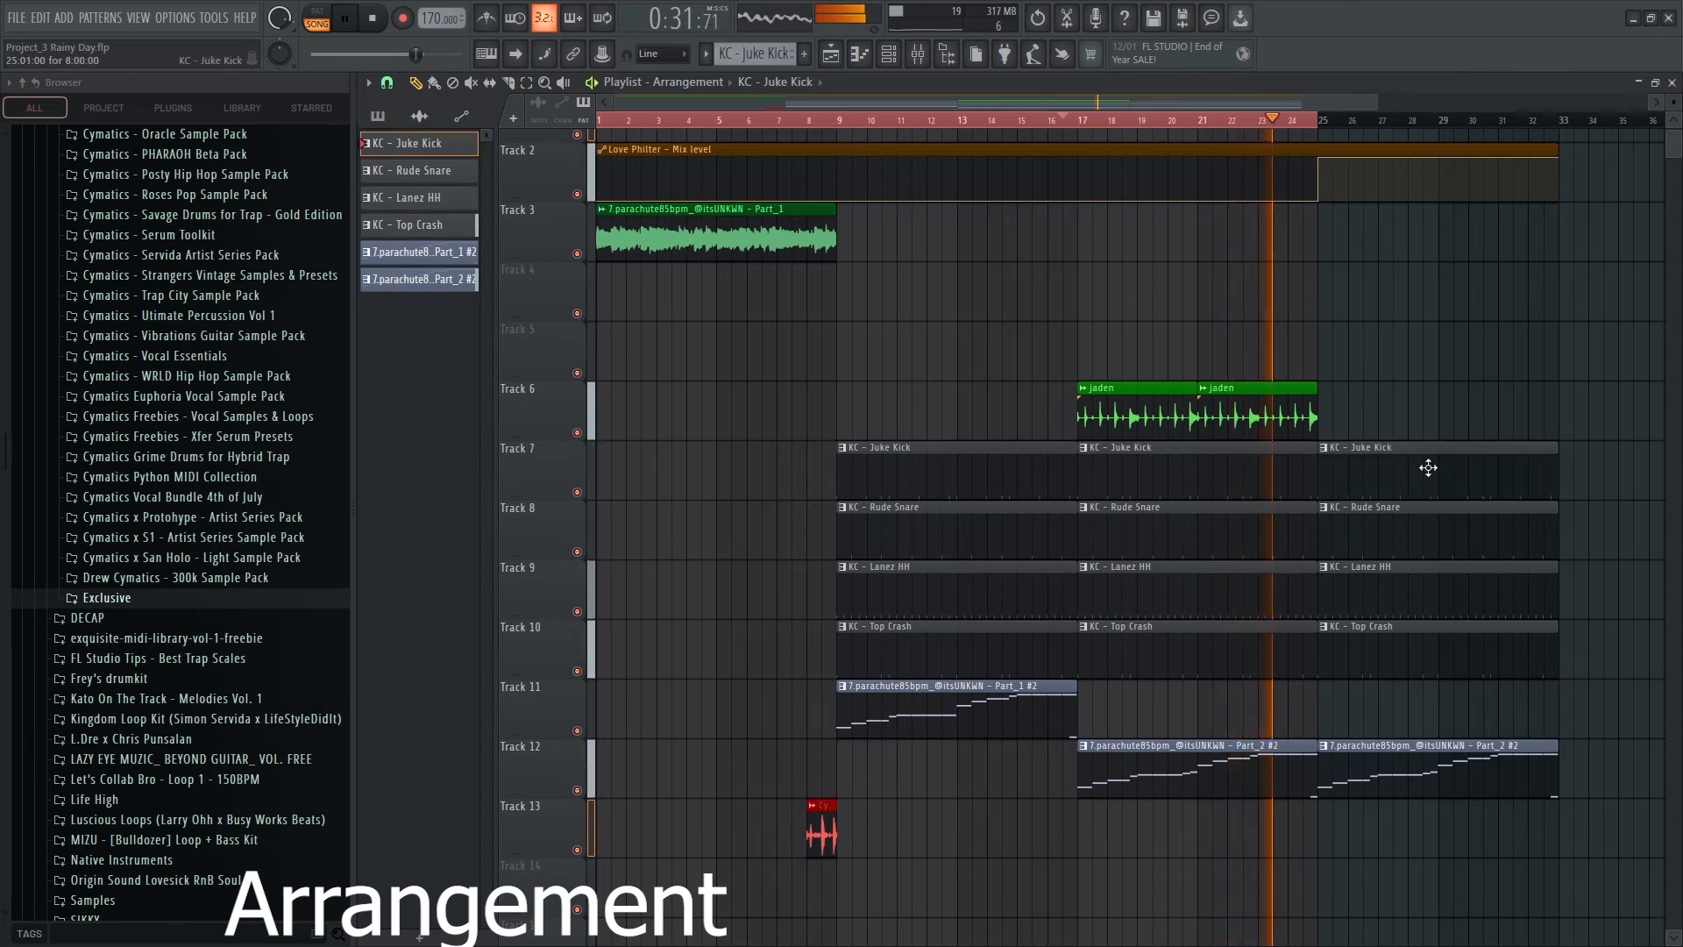
Add the Sibilance Drum Fill at bar 24 on Track 13 and trim the preceding jaden, Juke Kick and Lanez HH clips to make room.
left_click(821, 833)
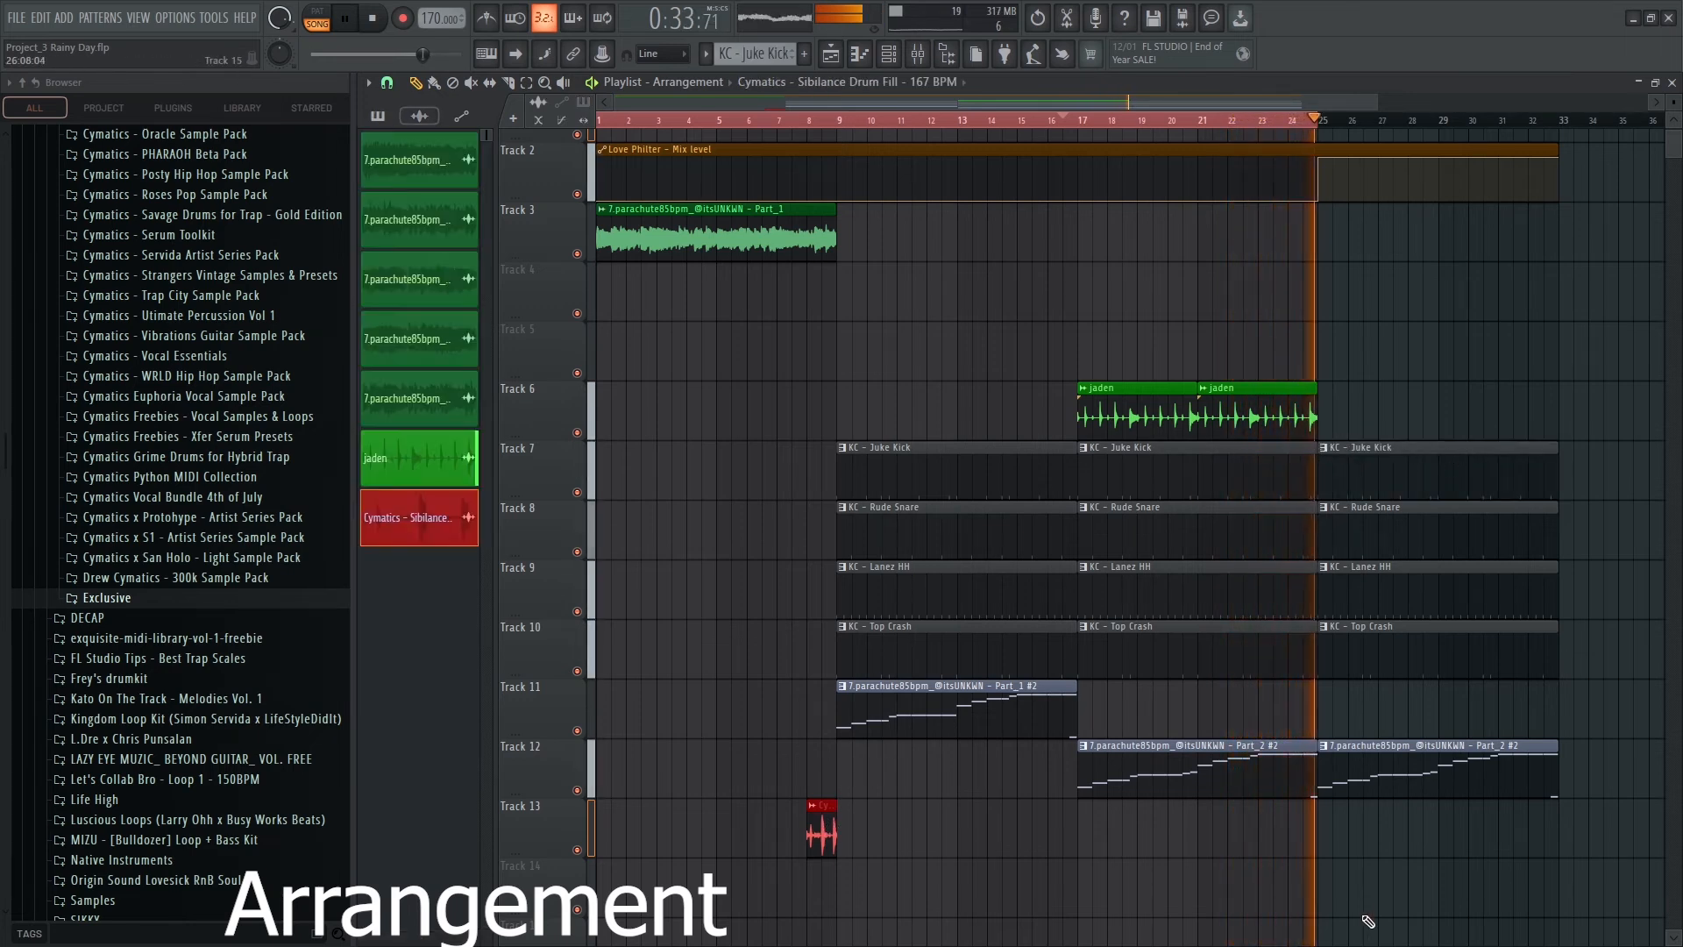
left_click(1295, 839)
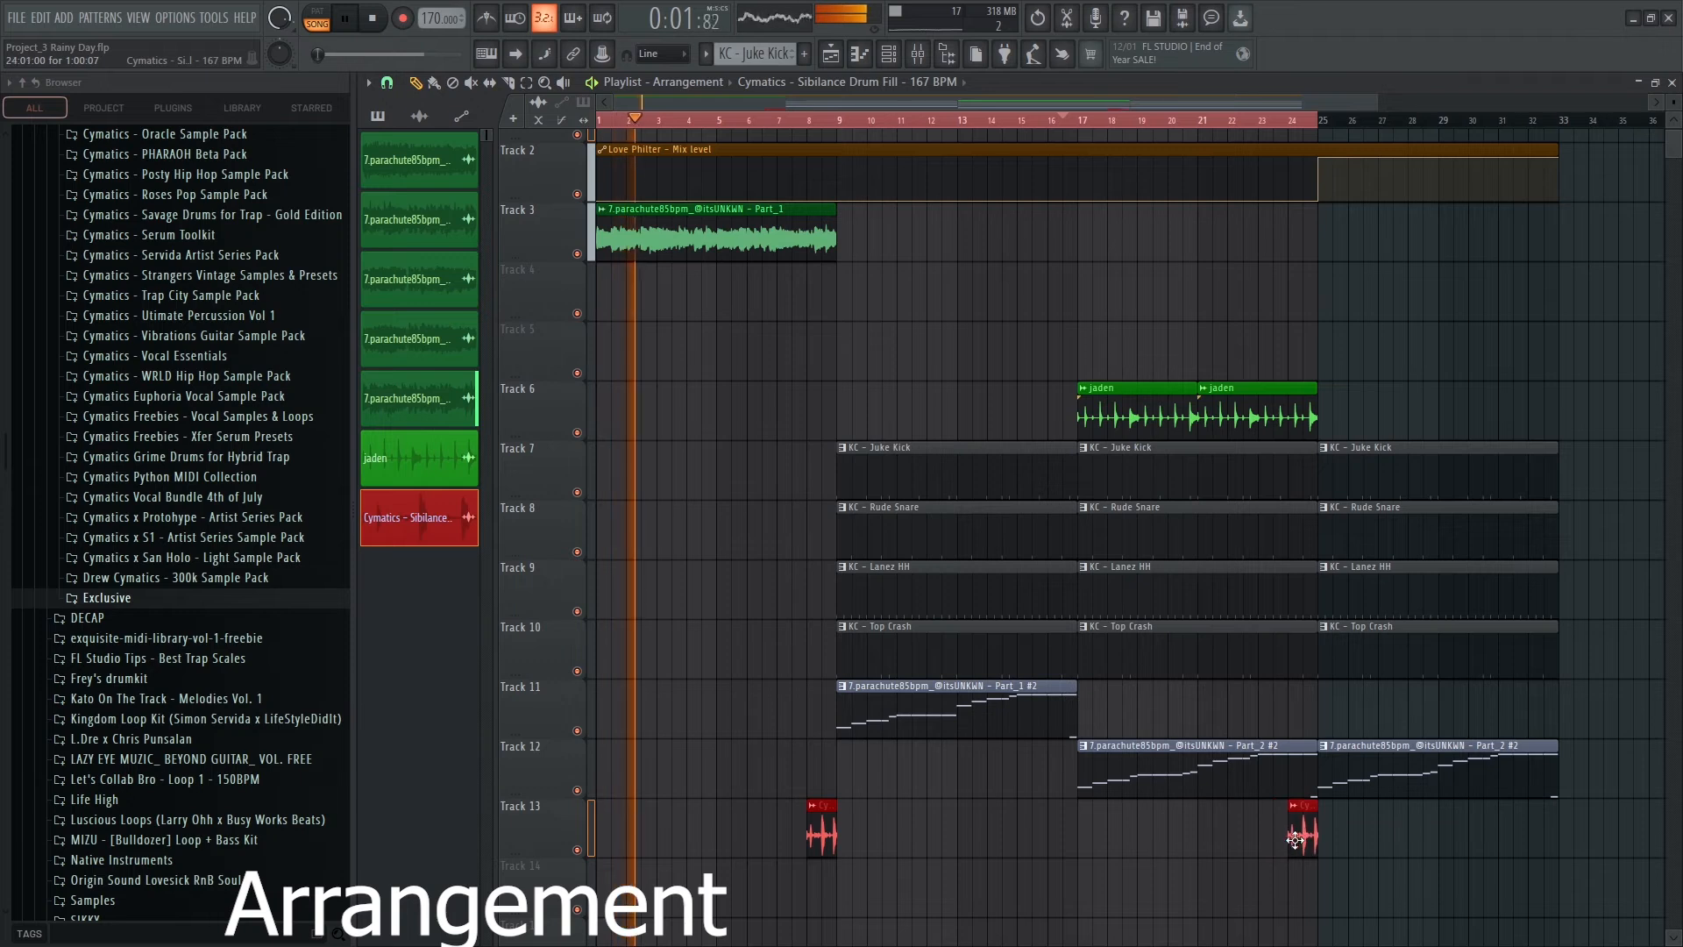
left_click(1129, 117)
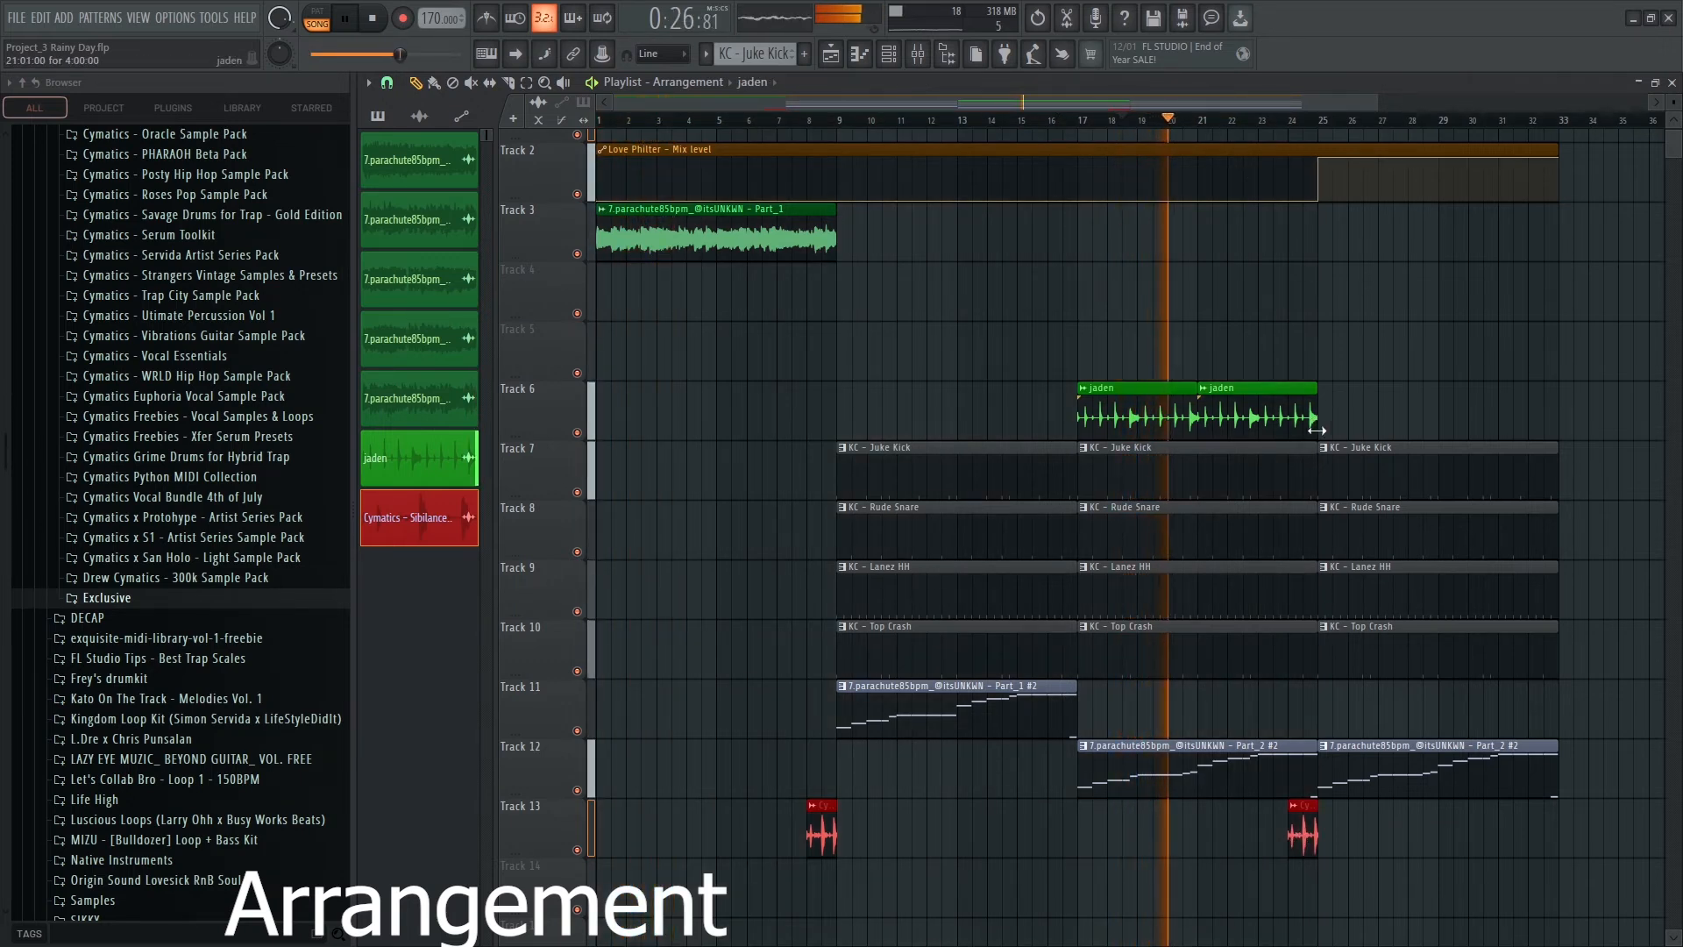
left_click_drag(1316, 430, 1287, 431)
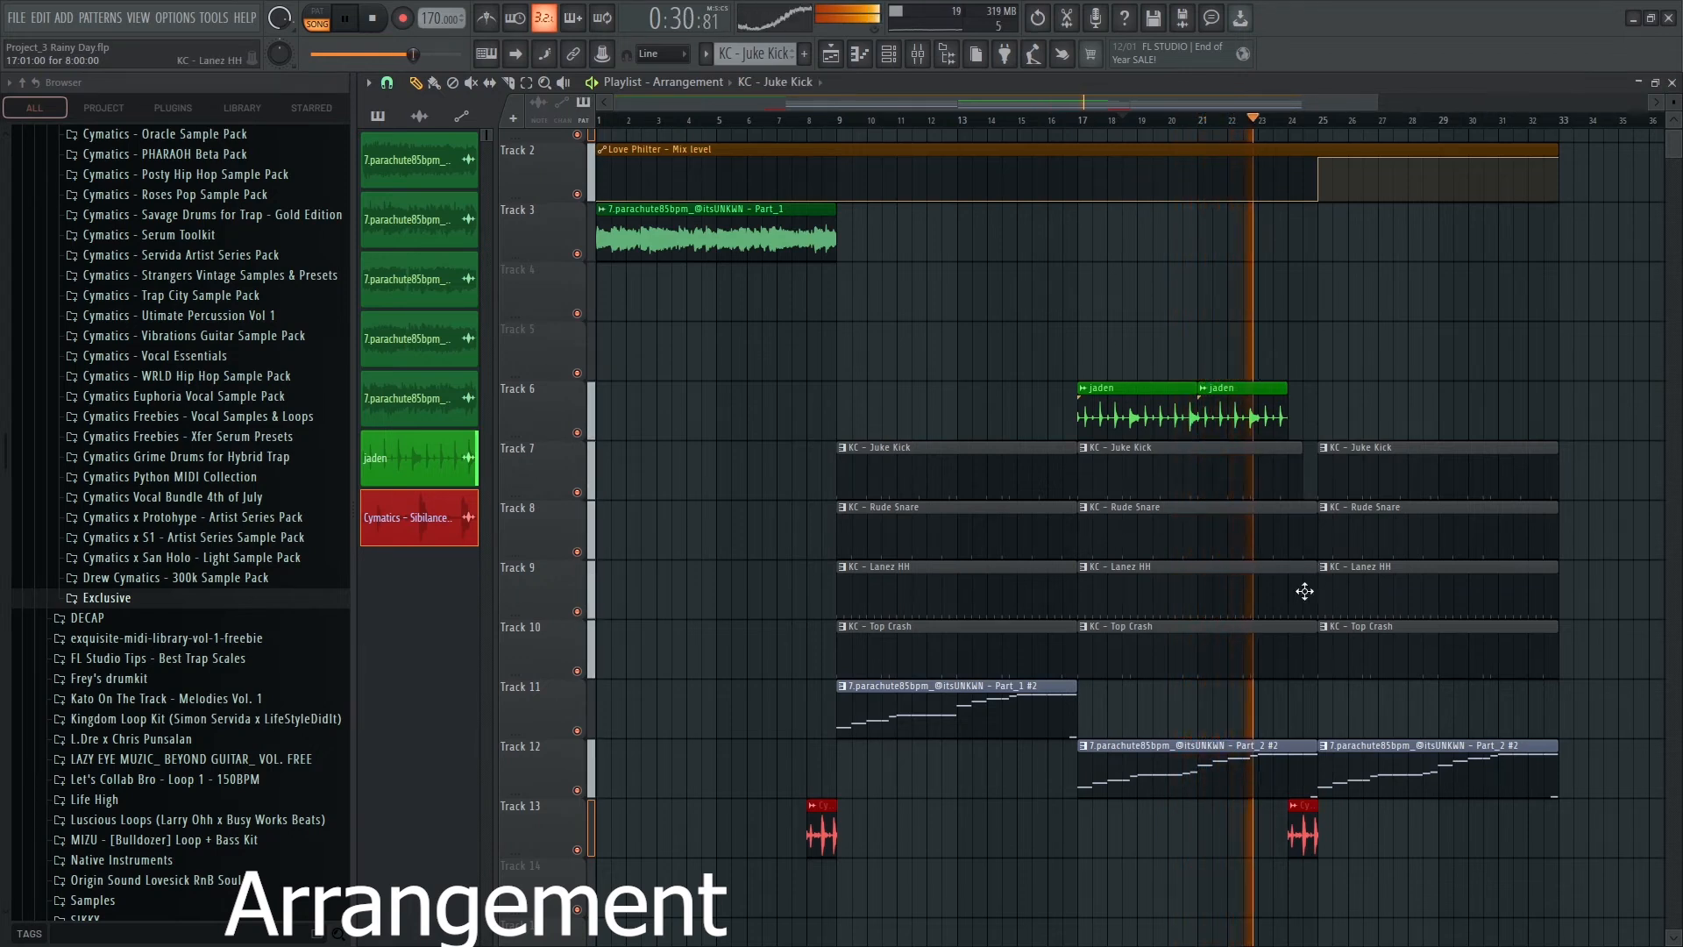
left_click_drag(1312, 591, 1281, 591)
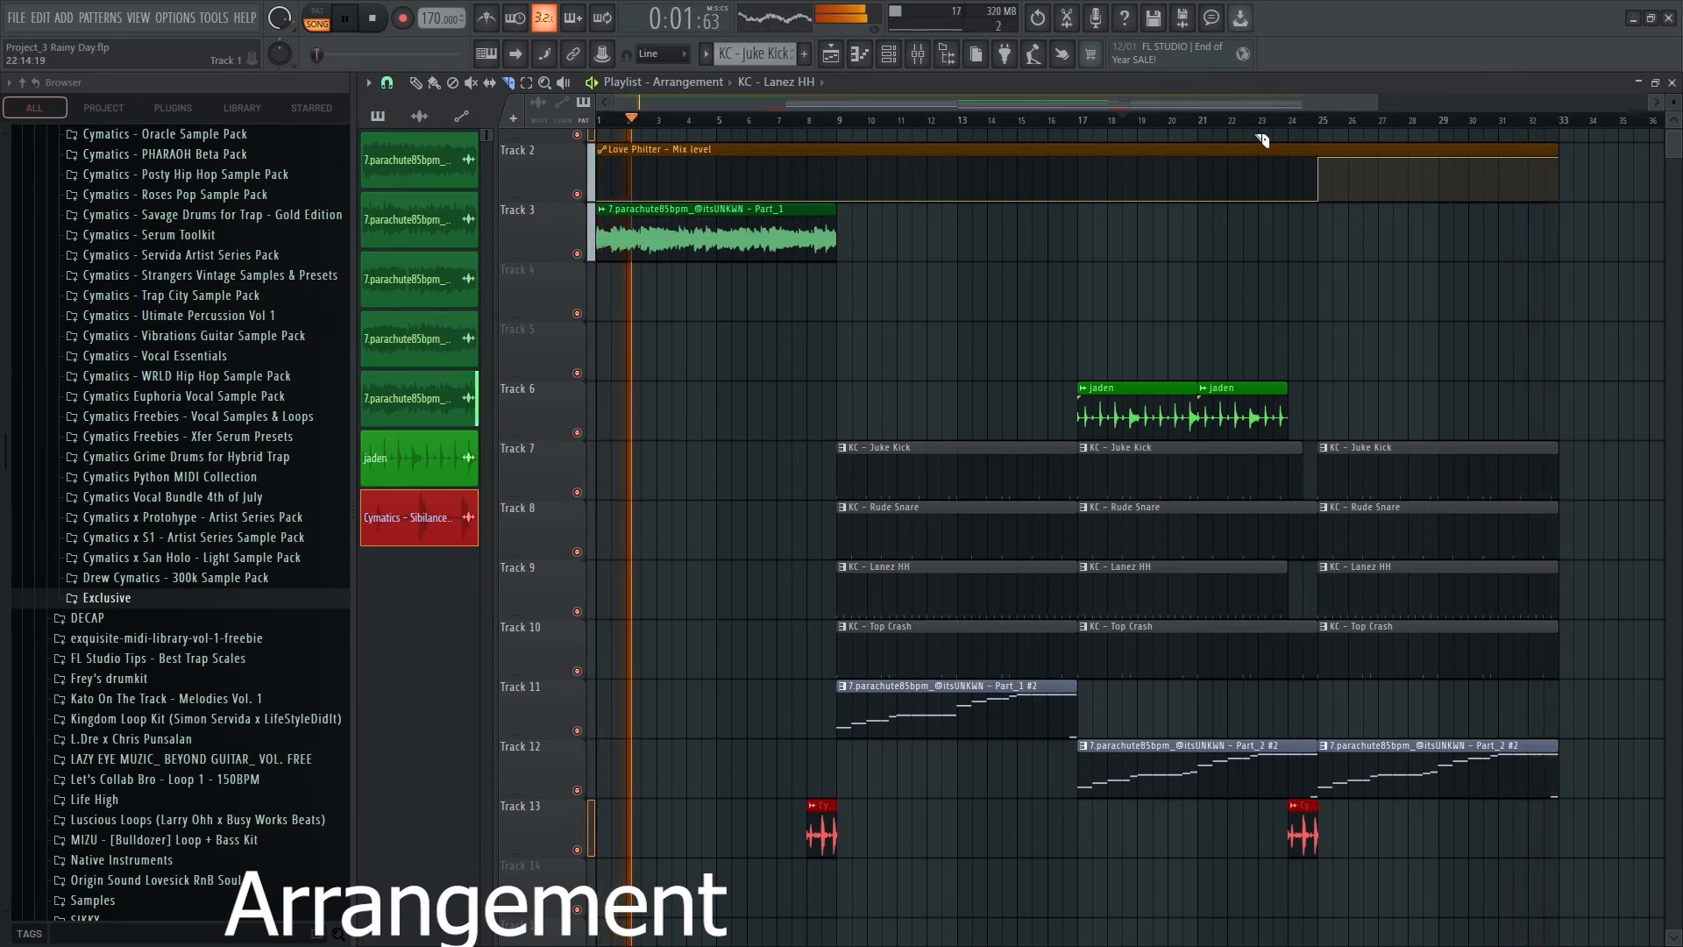
left_click(1327, 137)
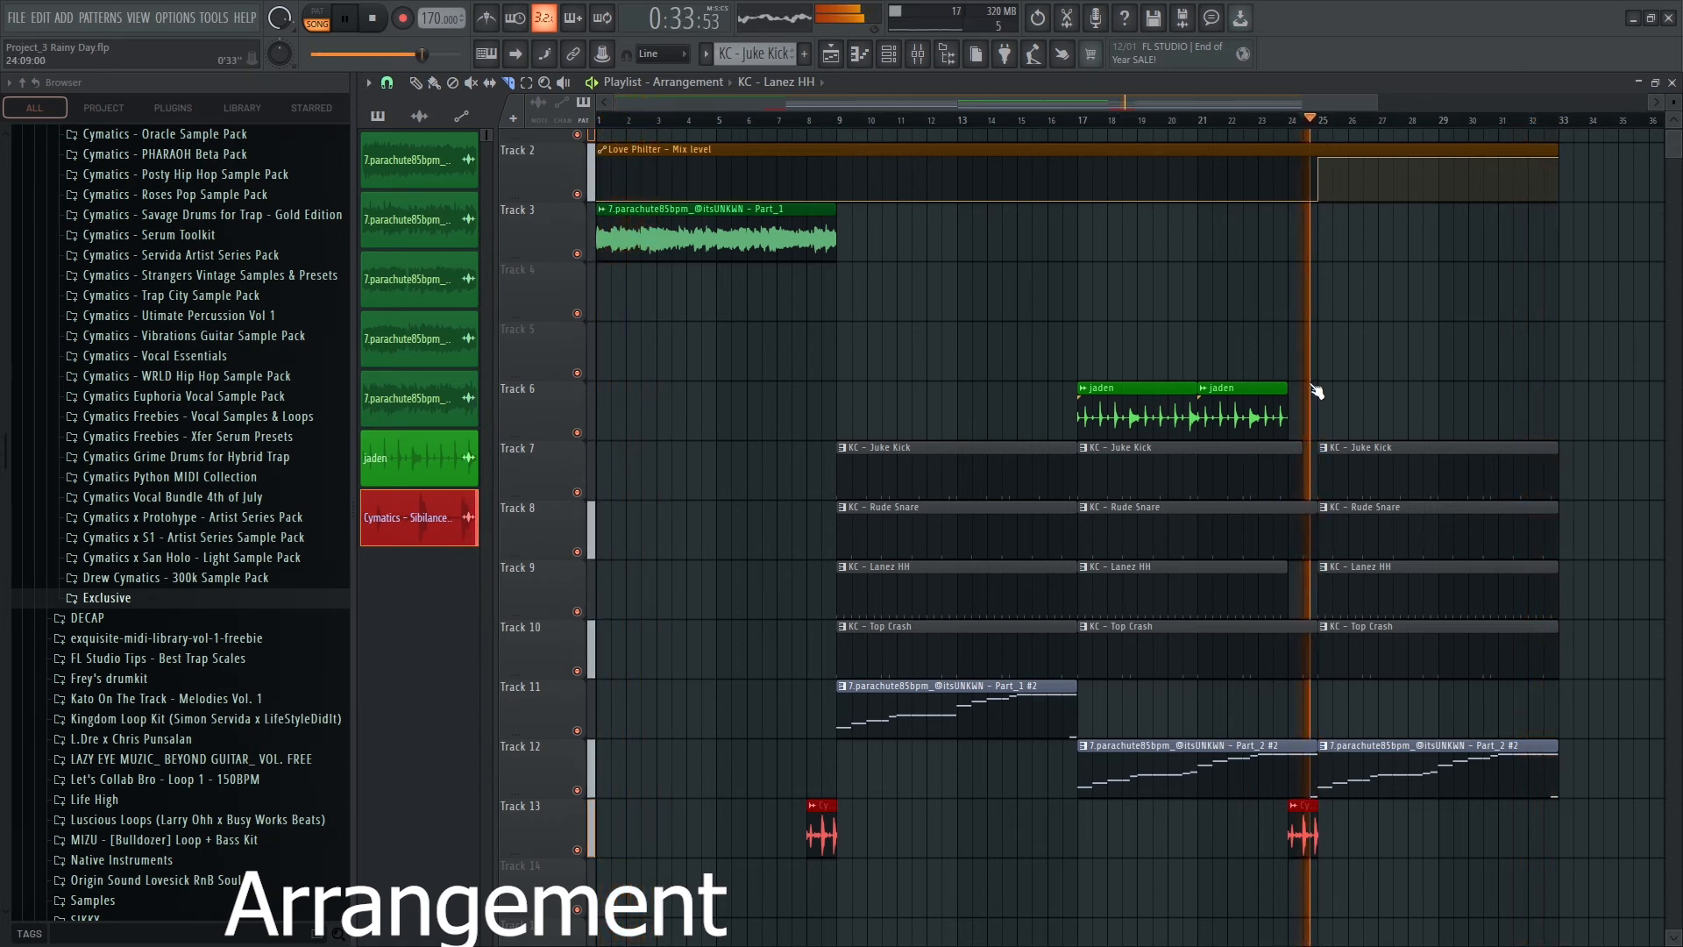
Slice the Love Philter automation at bar 25 and duplicate all clips of bars 25 to 33 so the copies start at bar 33.
left_click_drag(1318, 798, 1317, 125)
left_click(527, 83)
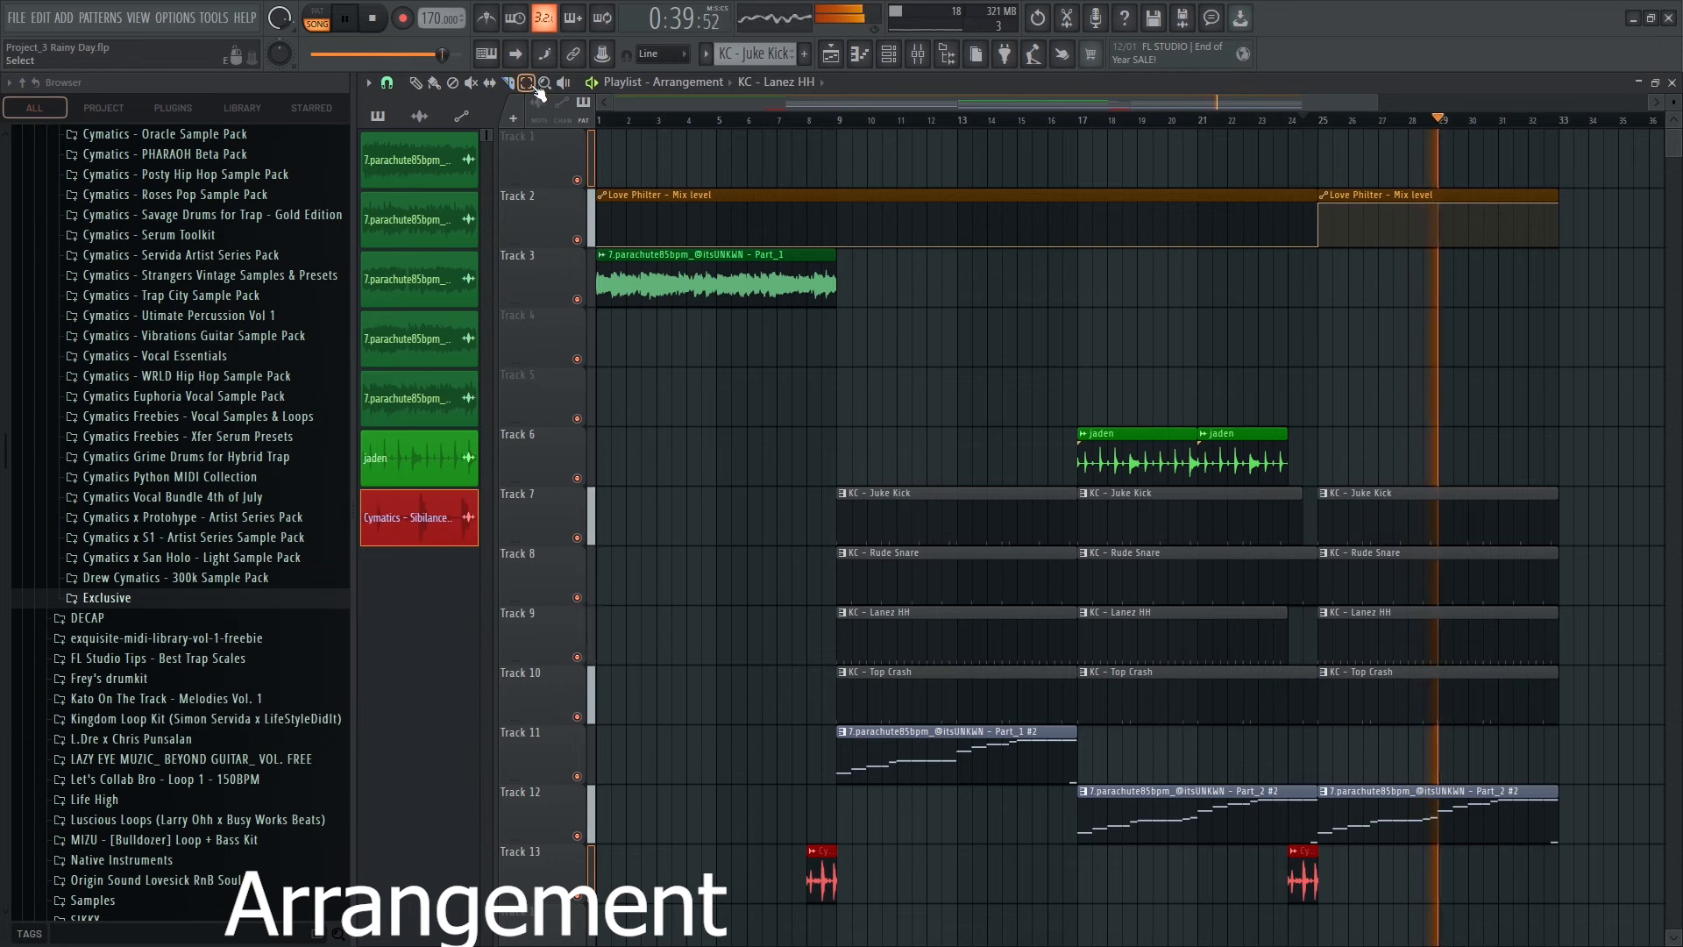
left_click_drag(1526, 153, 1462, 945)
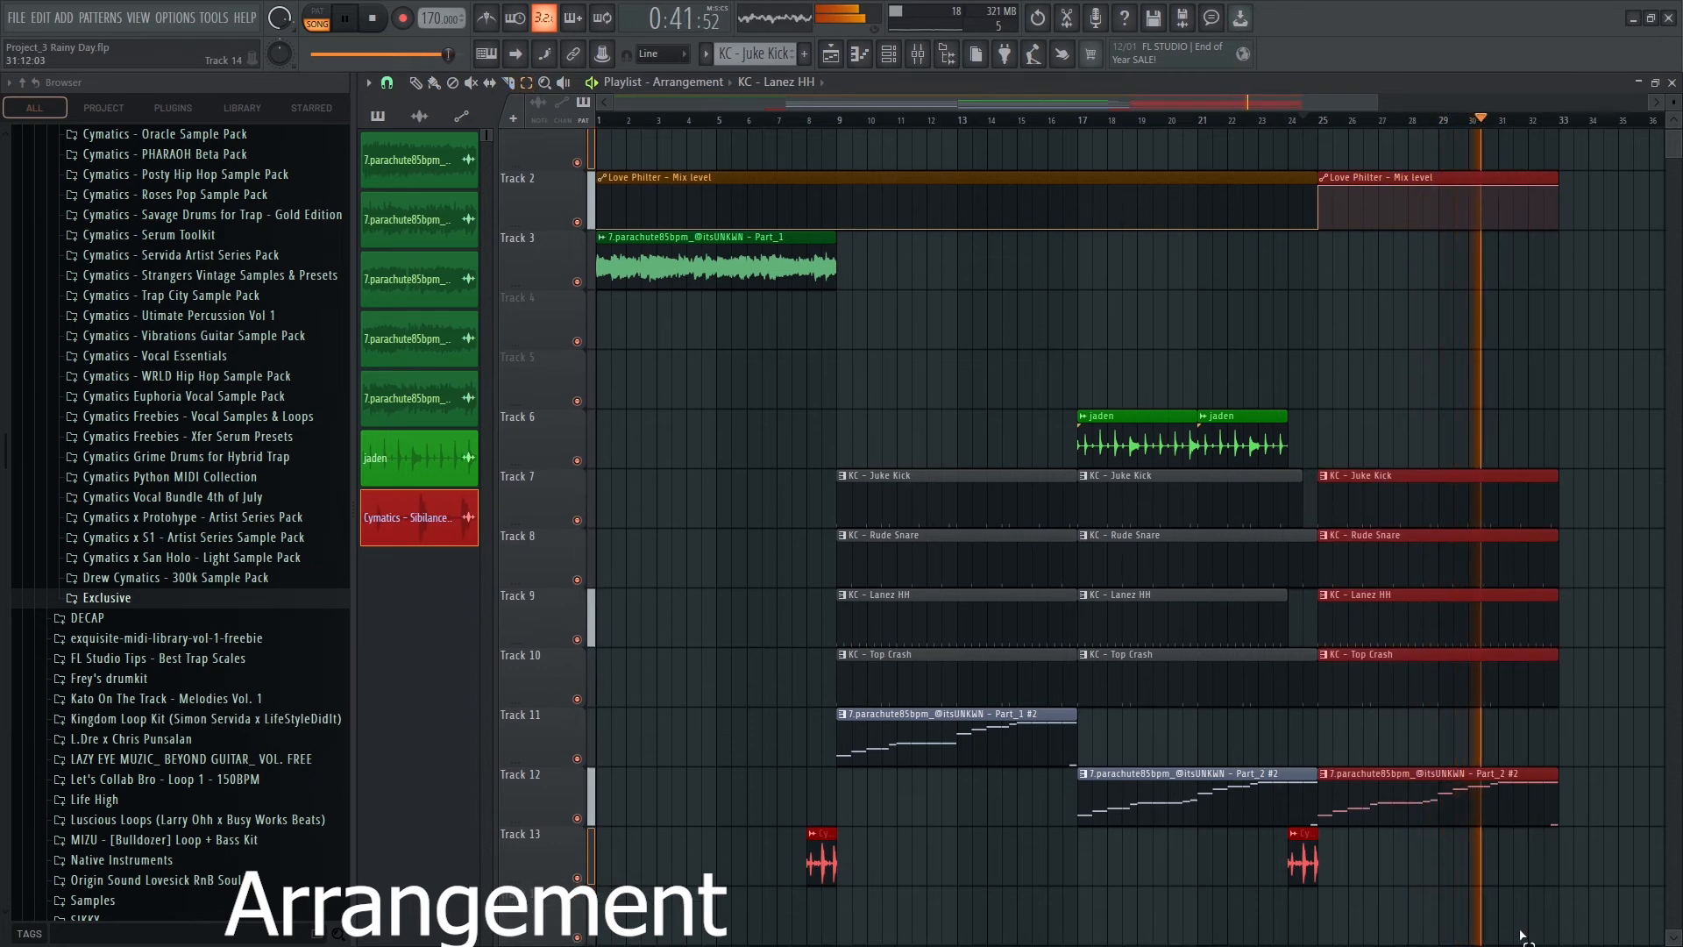
key("ctrl+b")
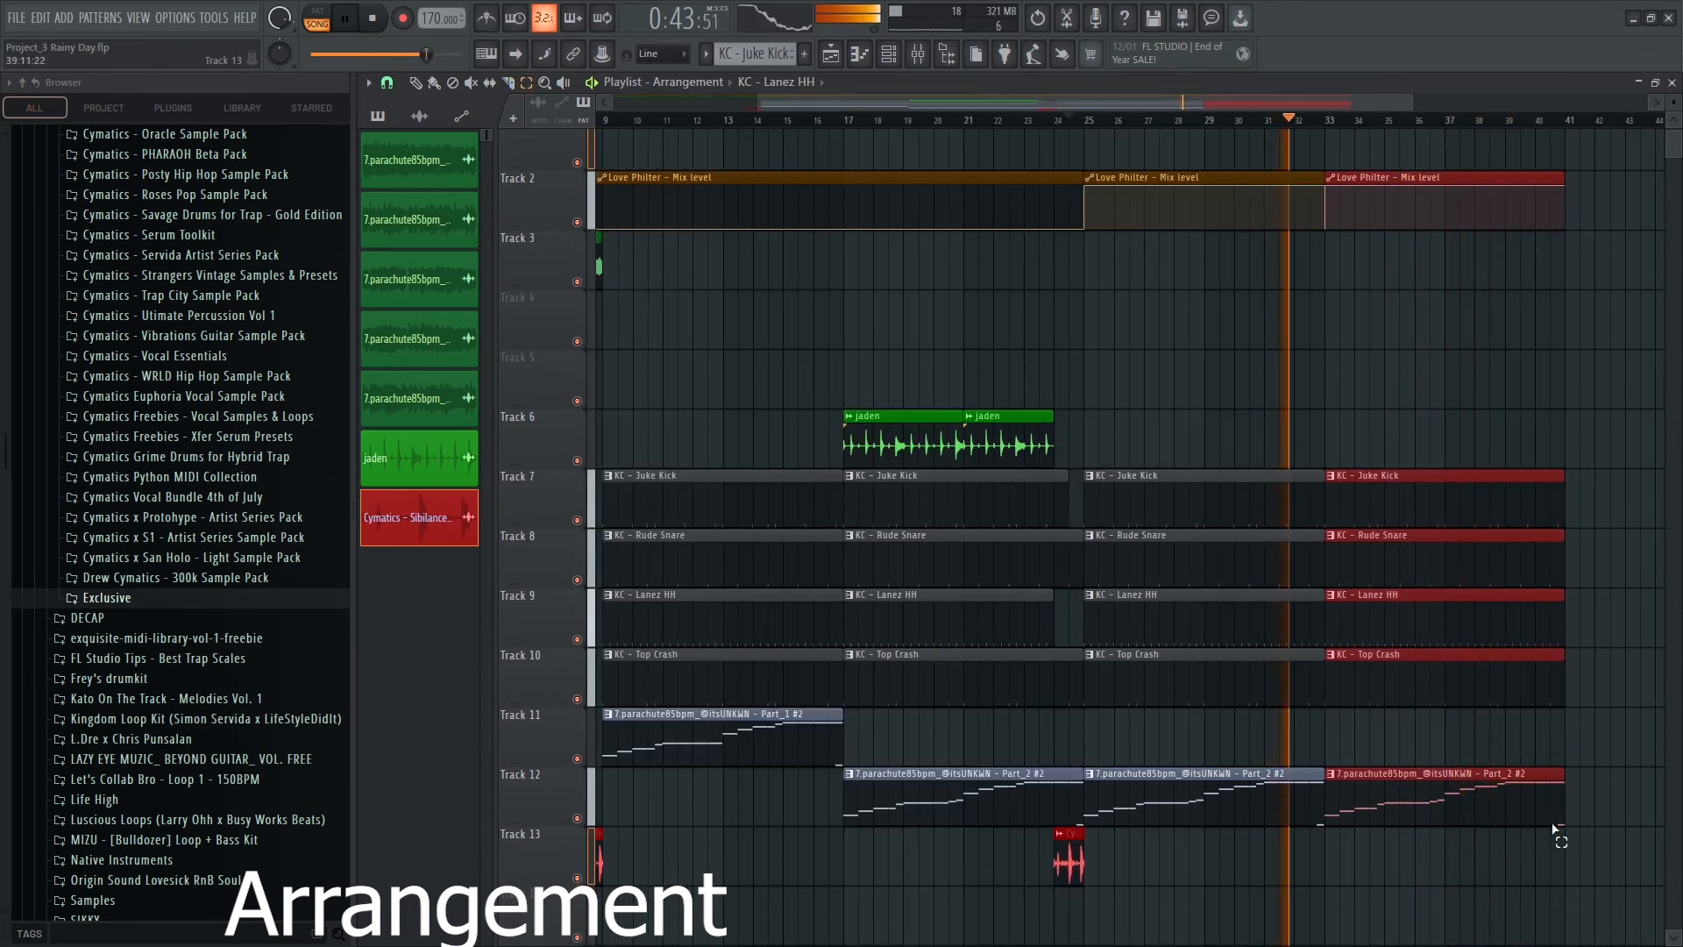
Delete the Lanez HH clip at bar 33 and place another Sibilance Drum Fill at bar 40 on Track 13.
left_click_drag(1668, 103, 1671, 119)
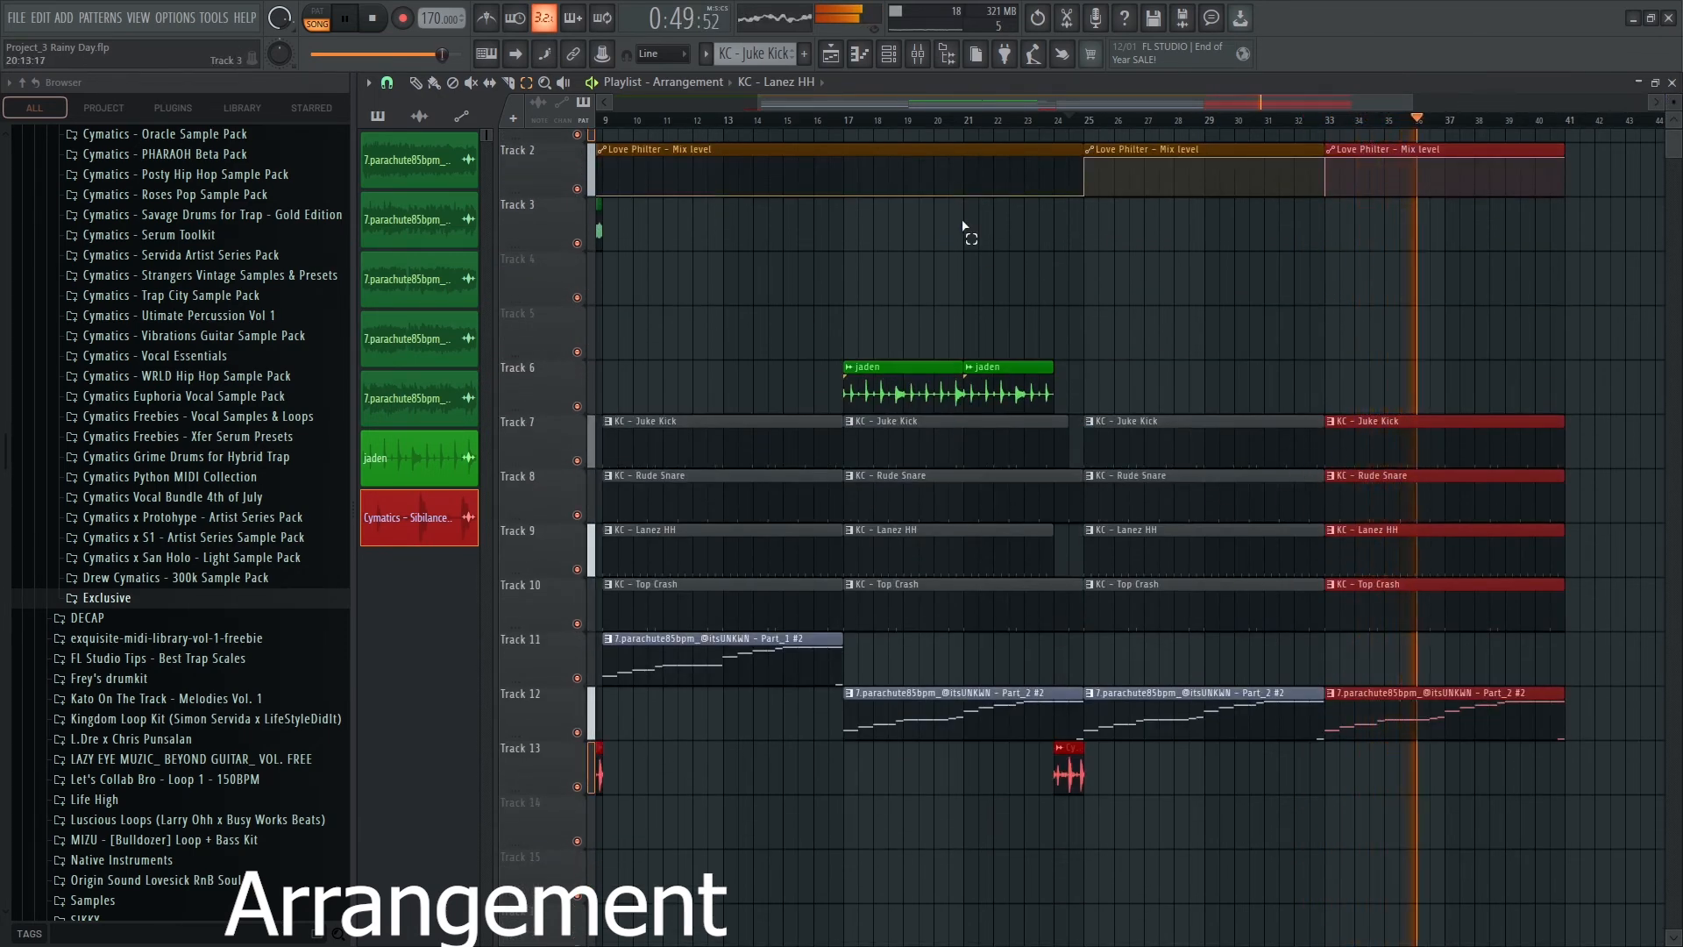
left_click(1388, 561)
right_click(1397, 555)
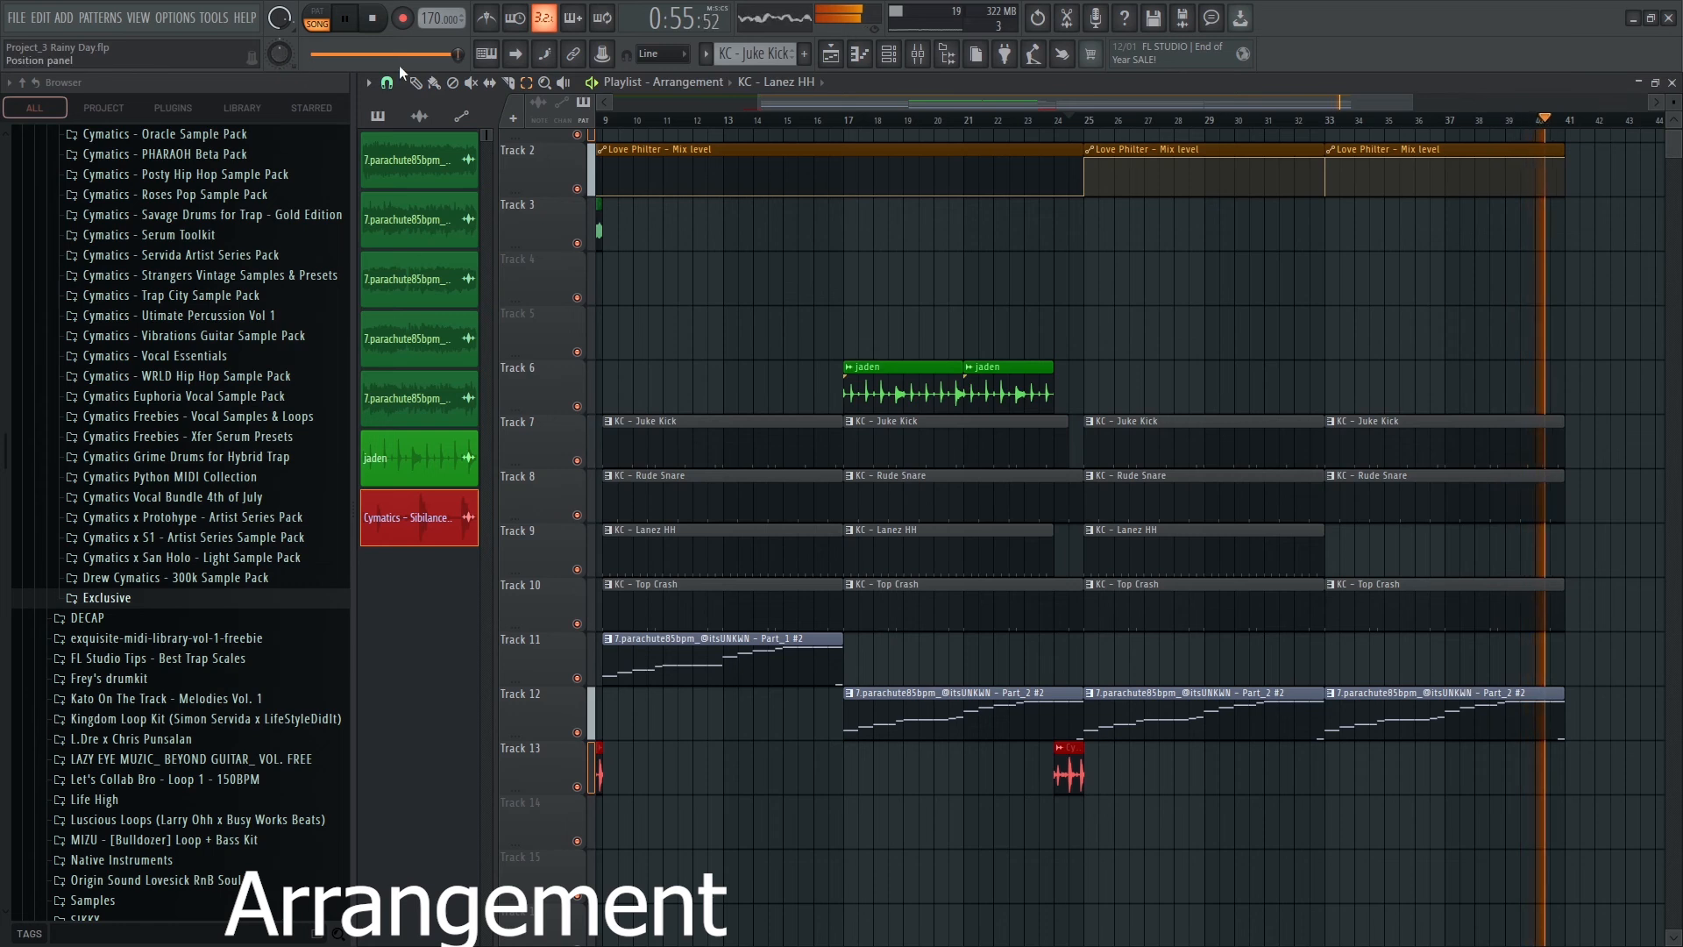
left_click(1027, 121)
left_click_drag(758, 103, 561, 117)
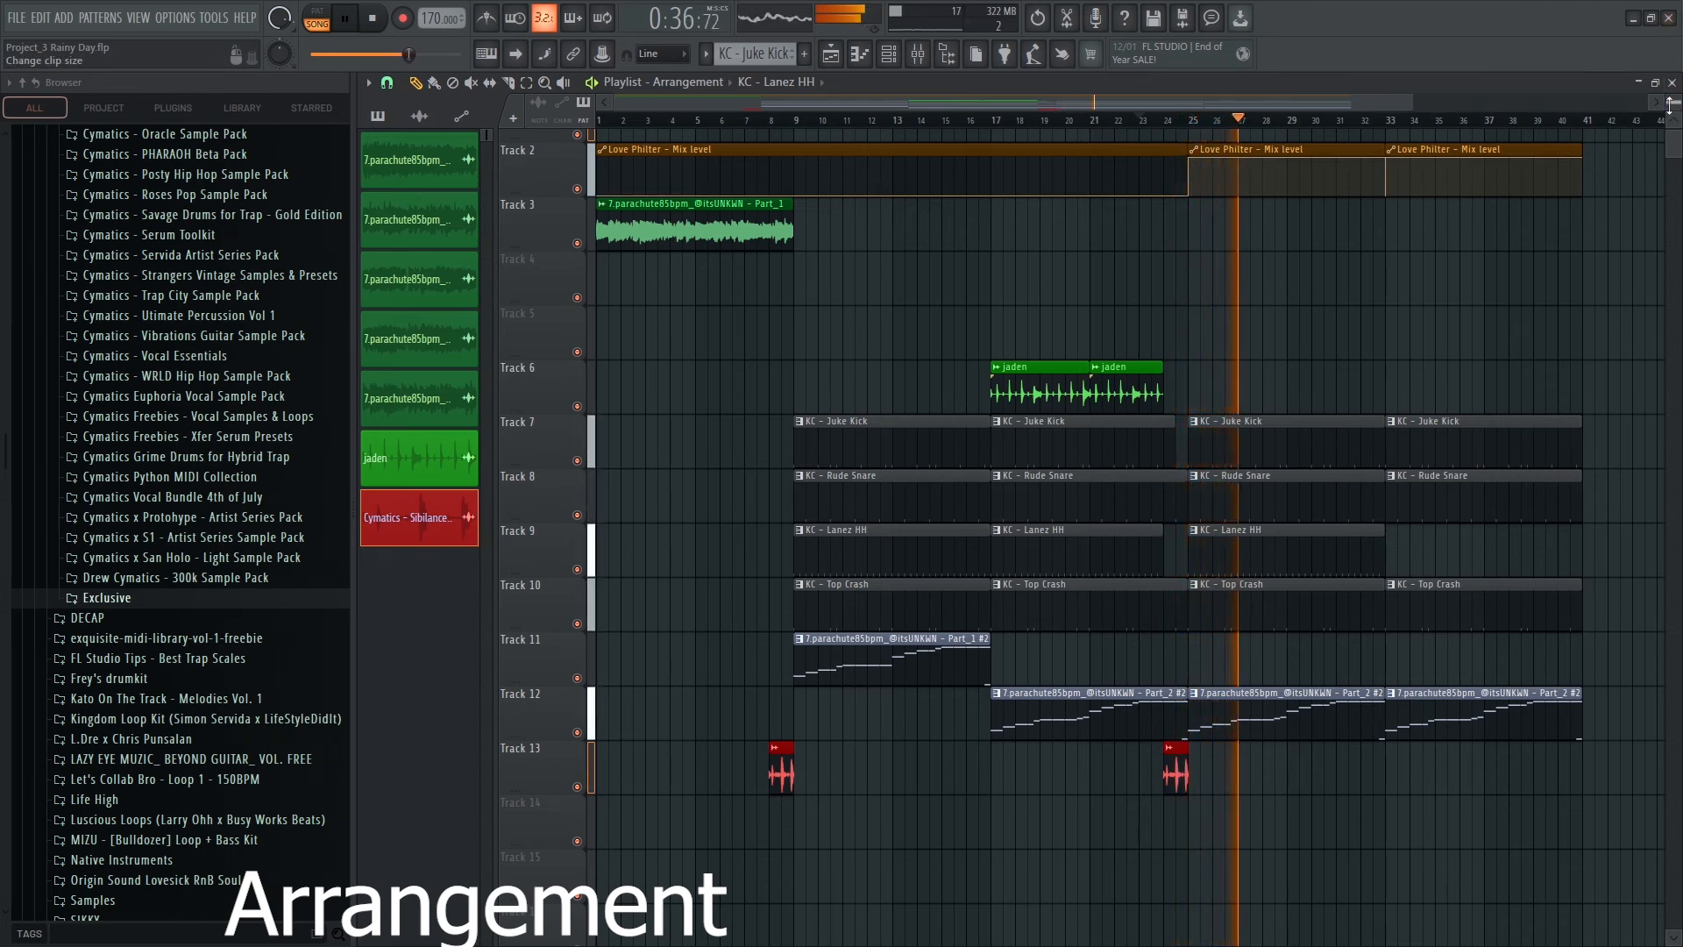
left_click_drag(1672, 103, 1672, 117)
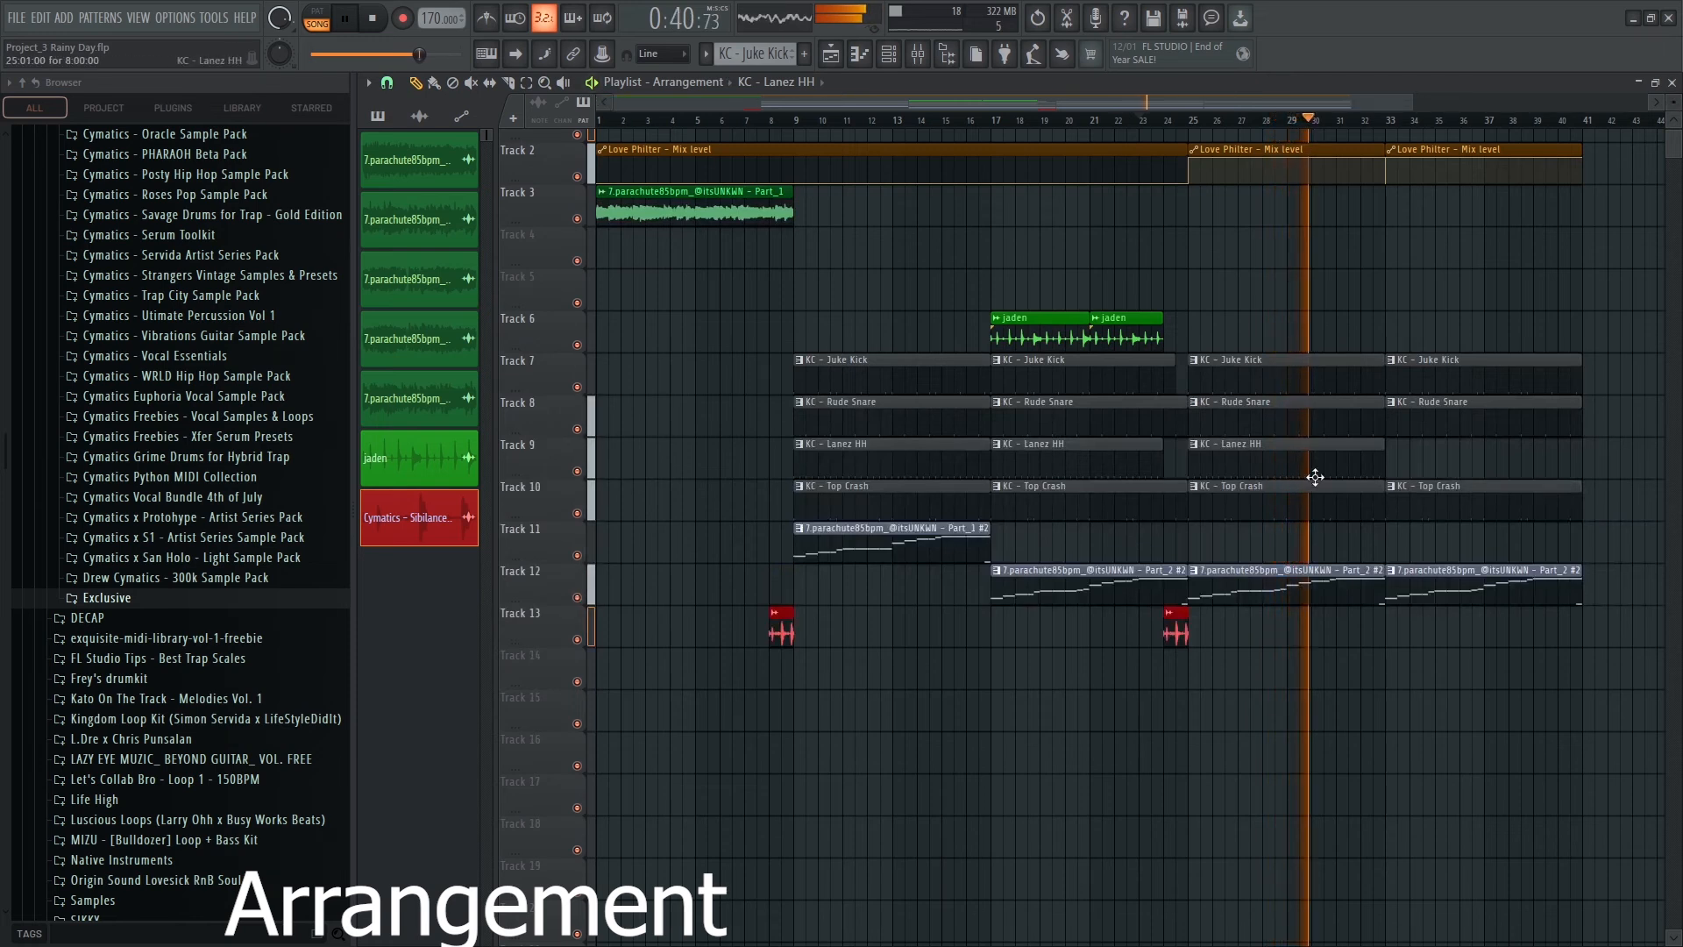
left_click(1567, 629)
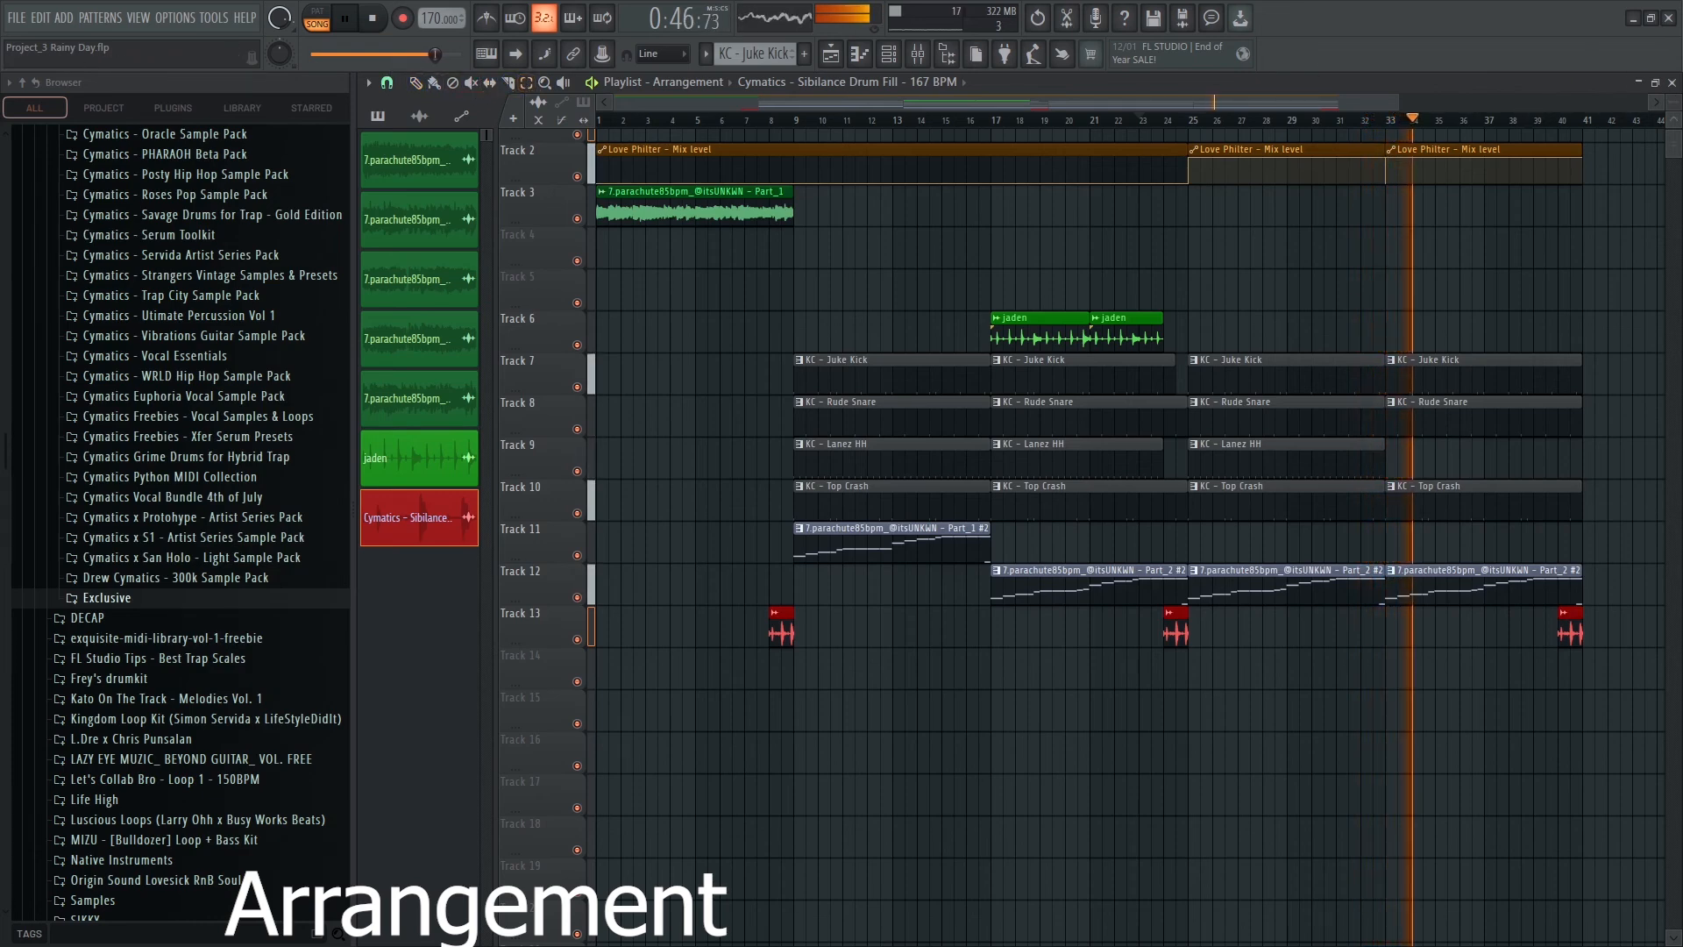
Select the whole arrangement and duplicate it so the copy starts at bar 41.
left_click_drag(1632, 159, 110, 675)
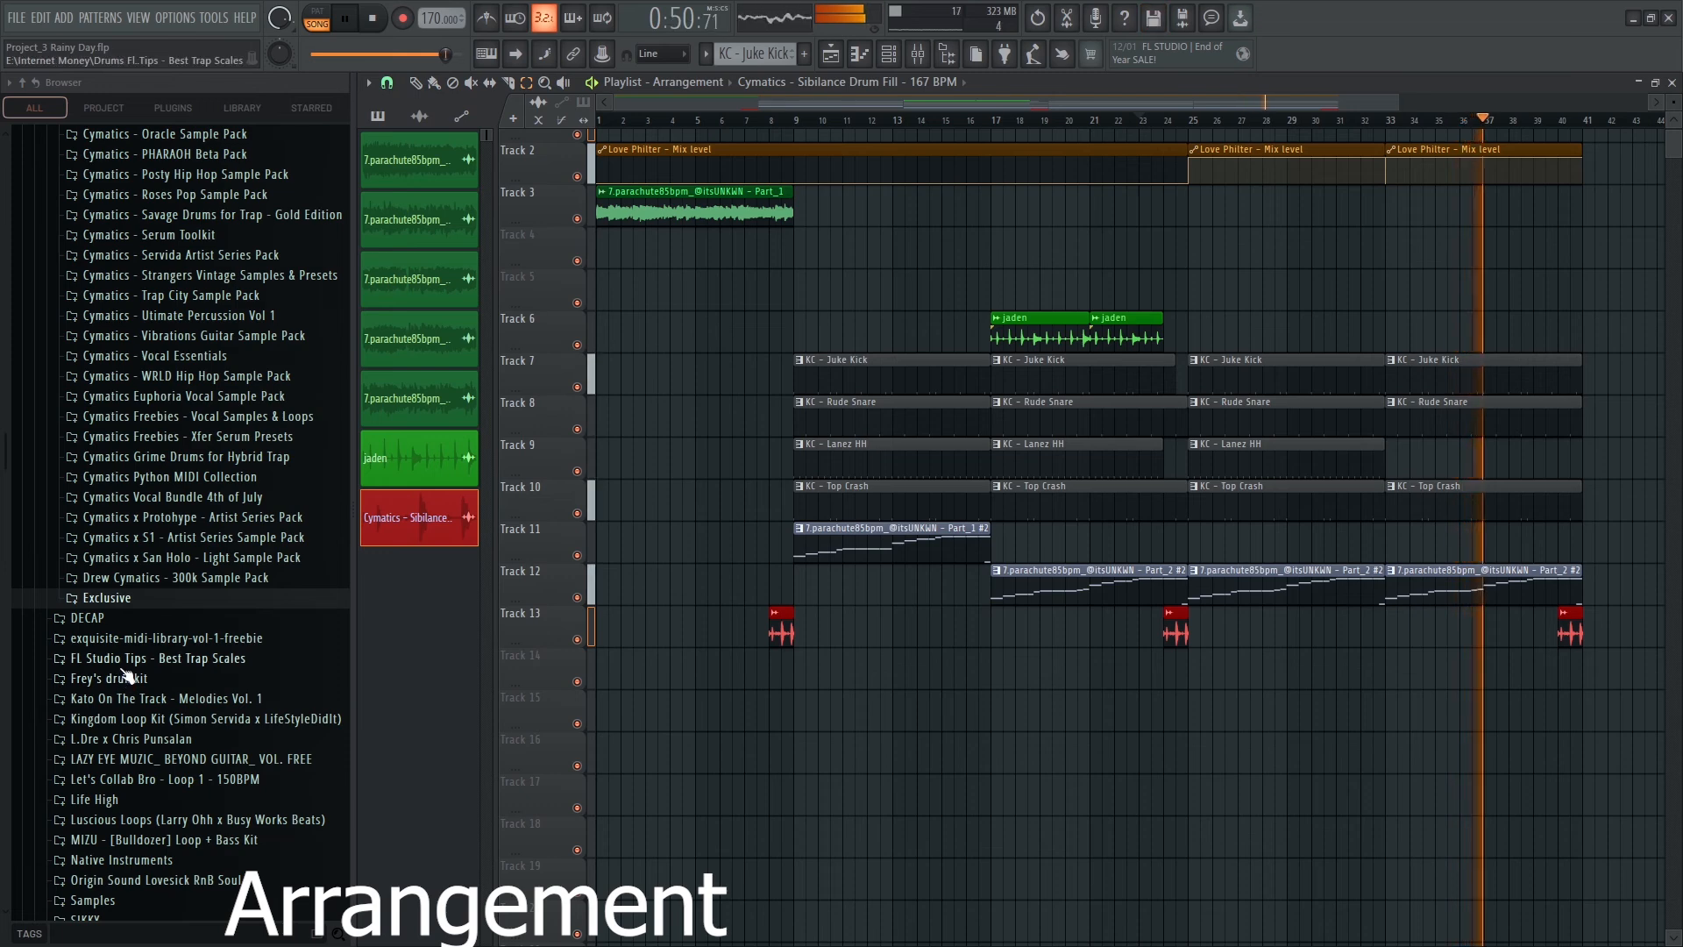
left_click_drag(1578, 692, 597, 131)
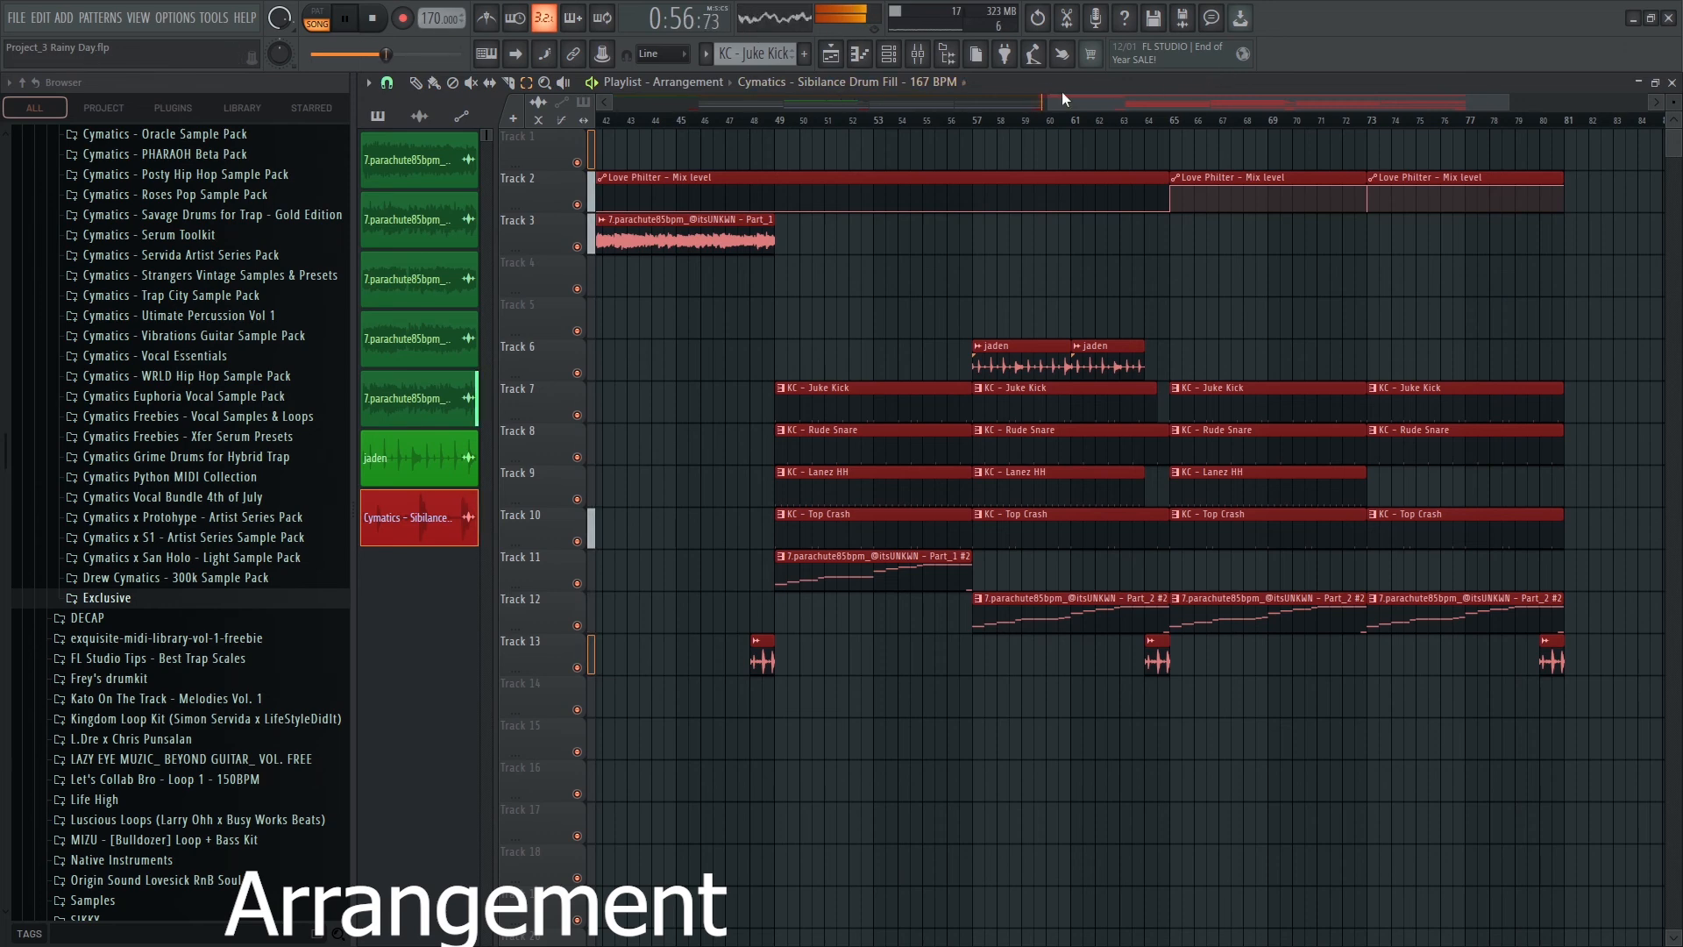
left_click_drag(1060, 91, 770, 108)
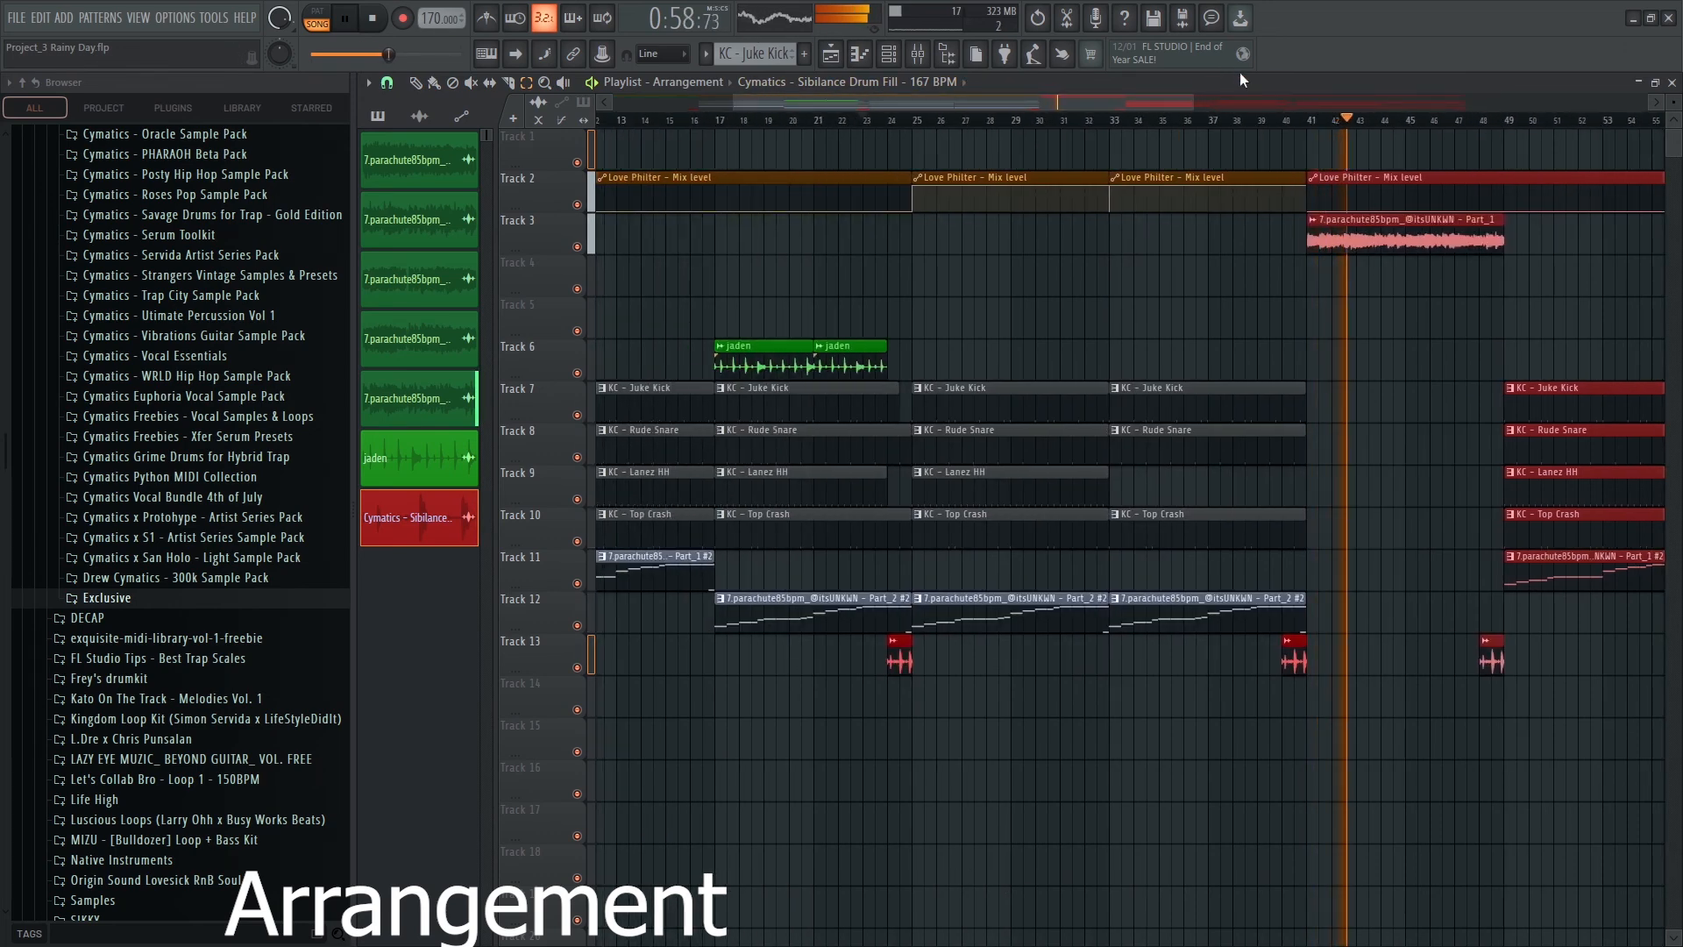
left_click_drag(1192, 102, 1434, 103)
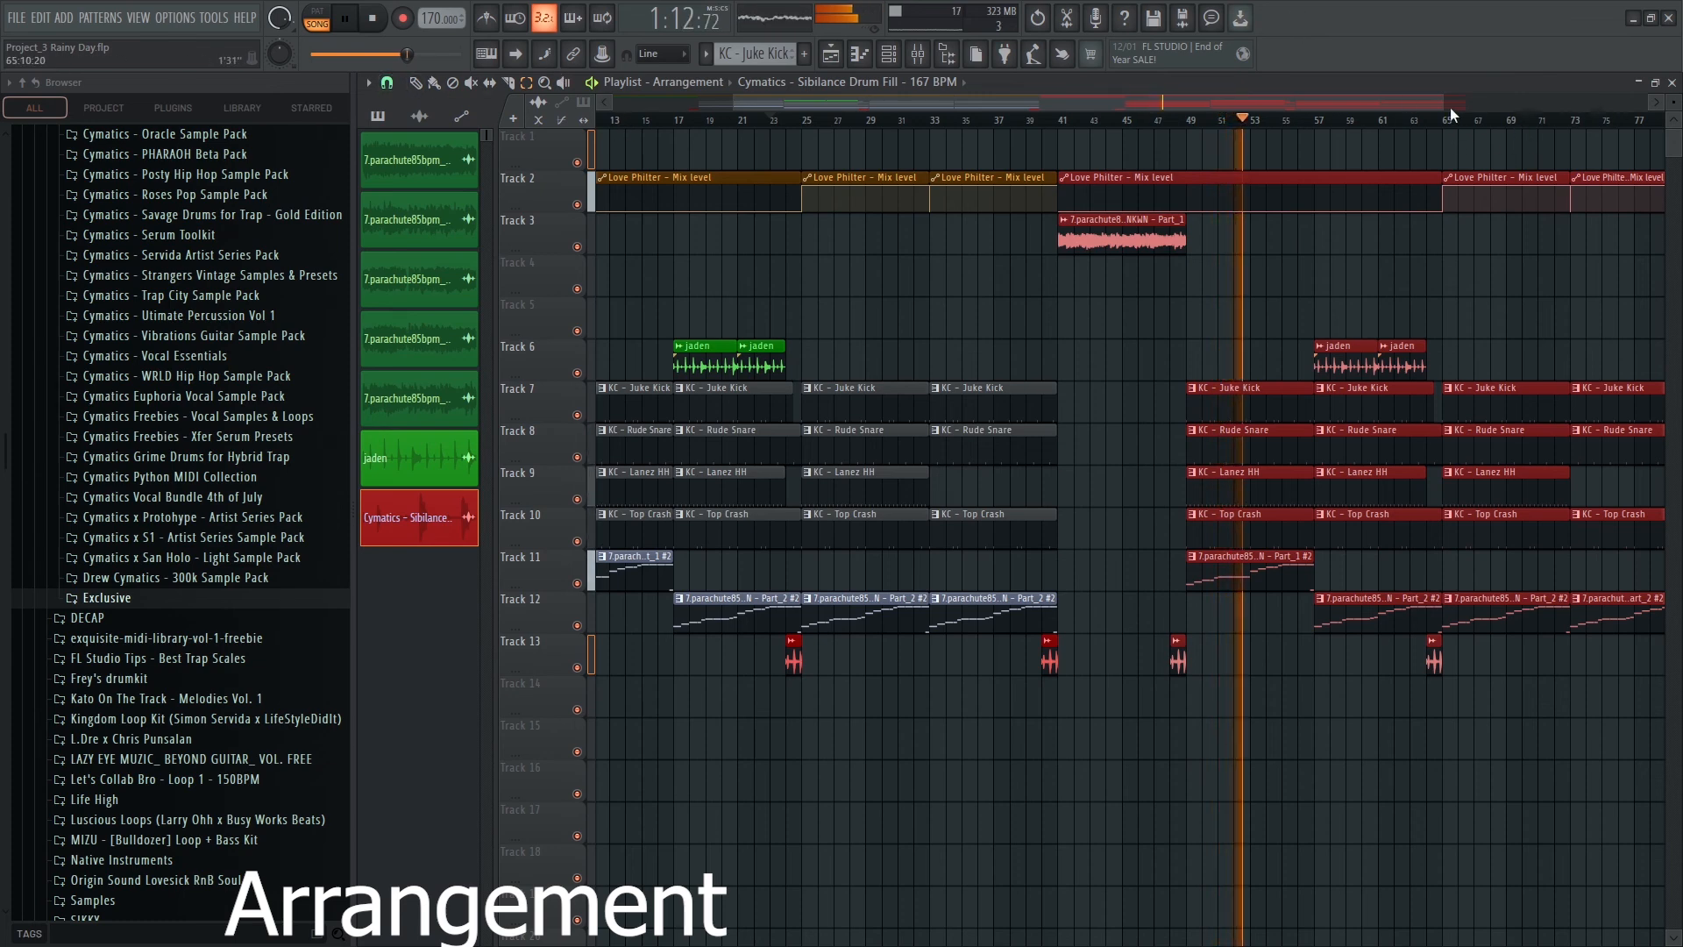
left_click_drag(1450, 107, 1672, 111)
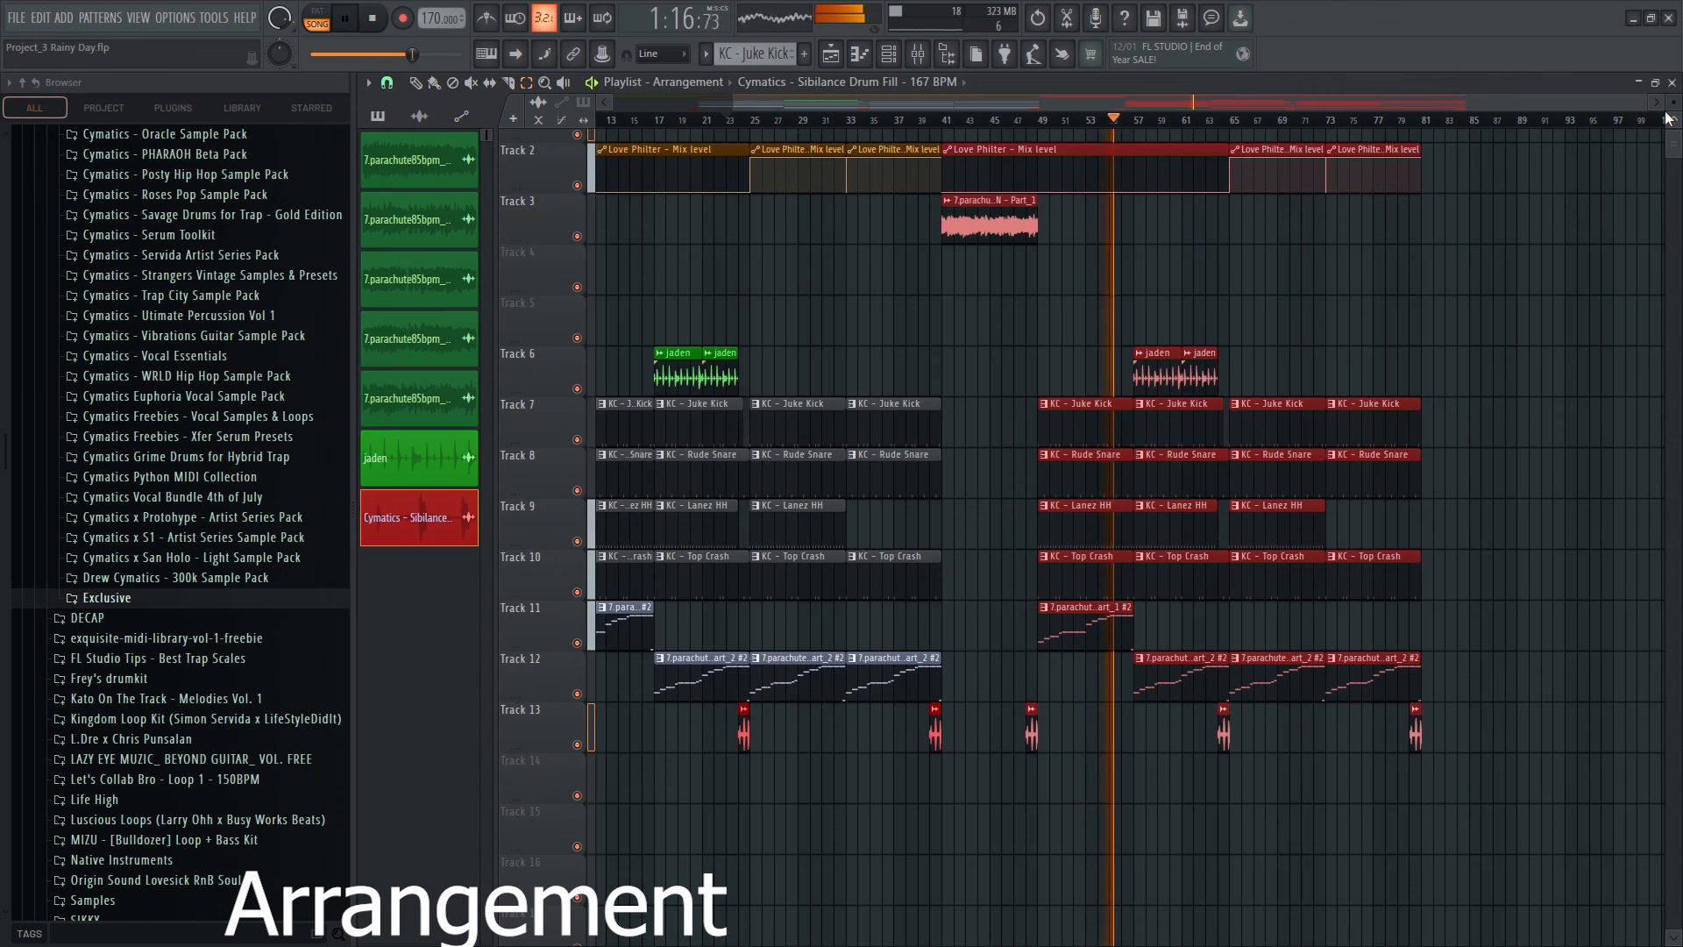